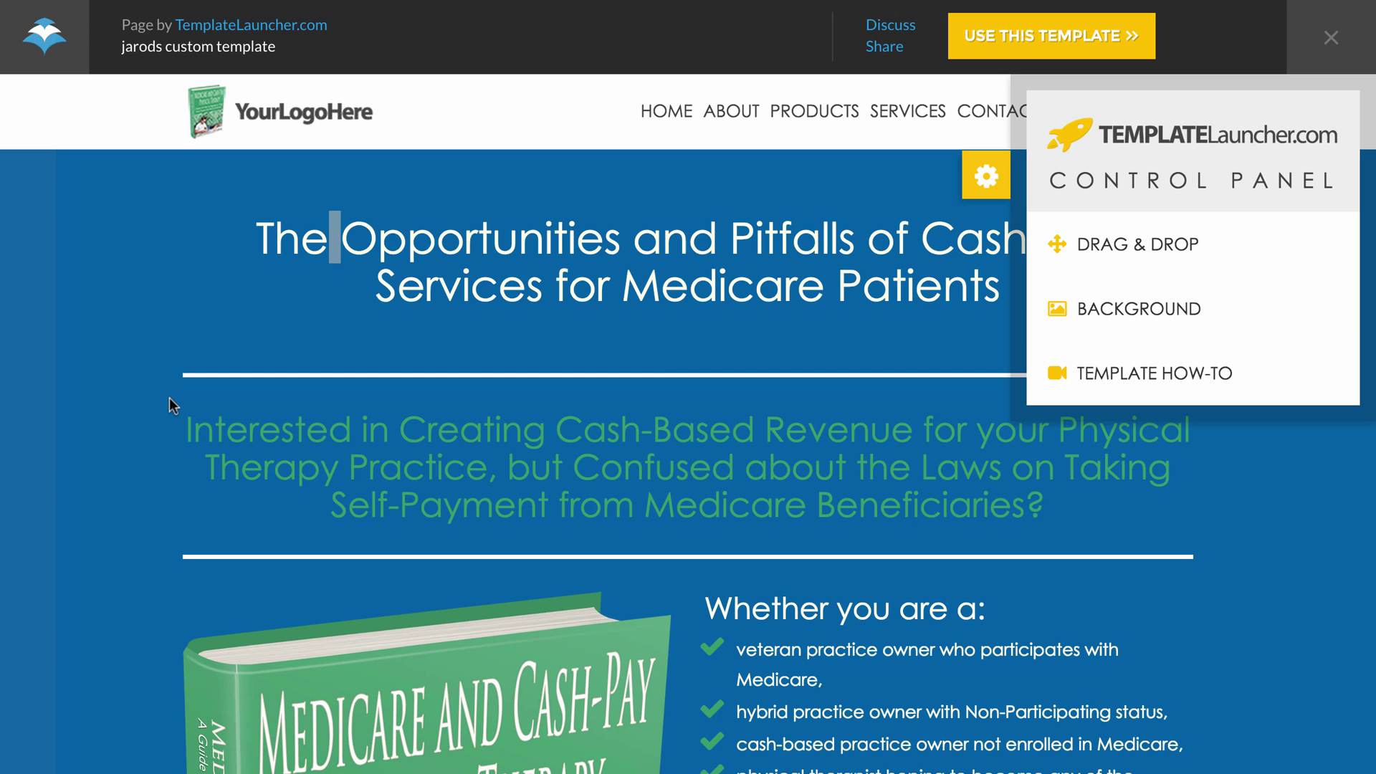
# Examine the sales page's opening section with the headline, book offer and guarantee, and the video section below it.
pyautogui.scroll(-2, 148, 401)
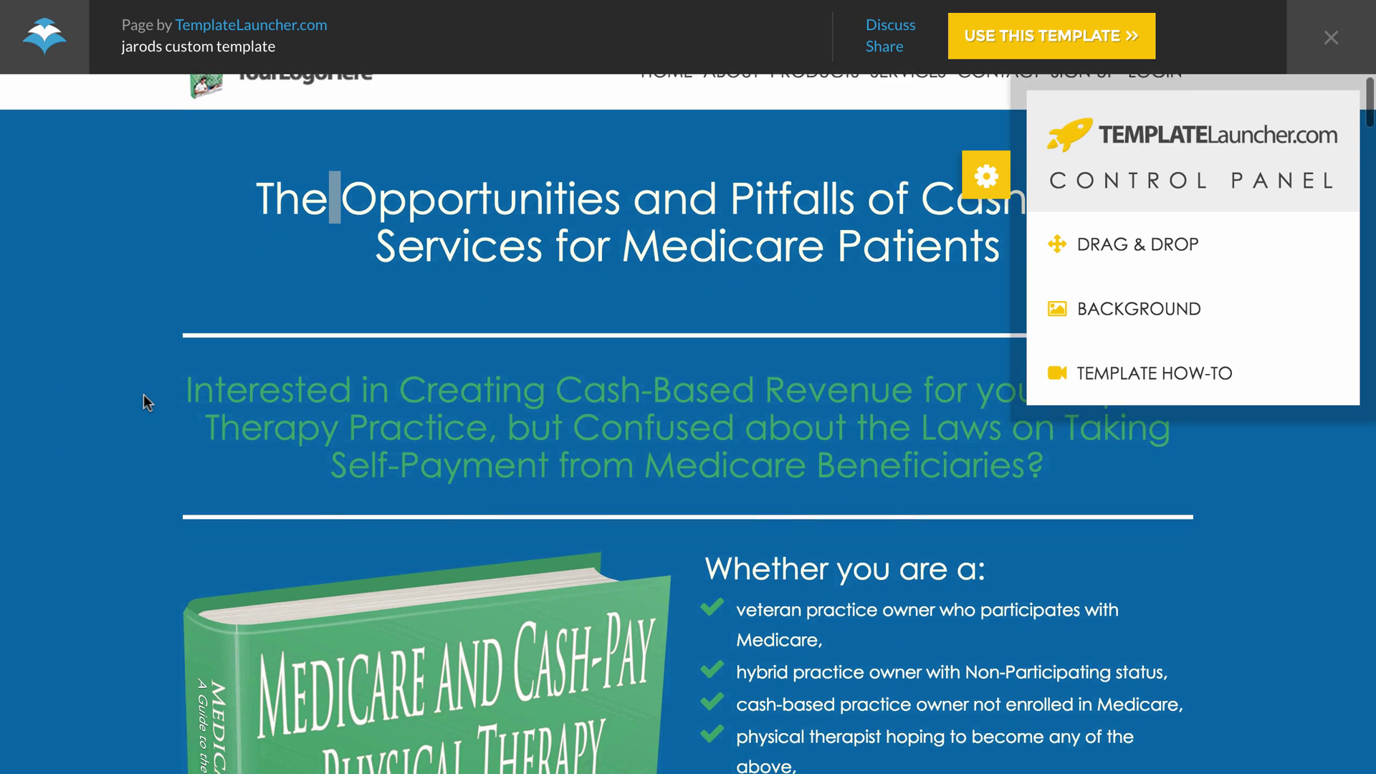
pyautogui.scroll(2, 148, 400)
pyautogui.scroll(-5, 149, 400)
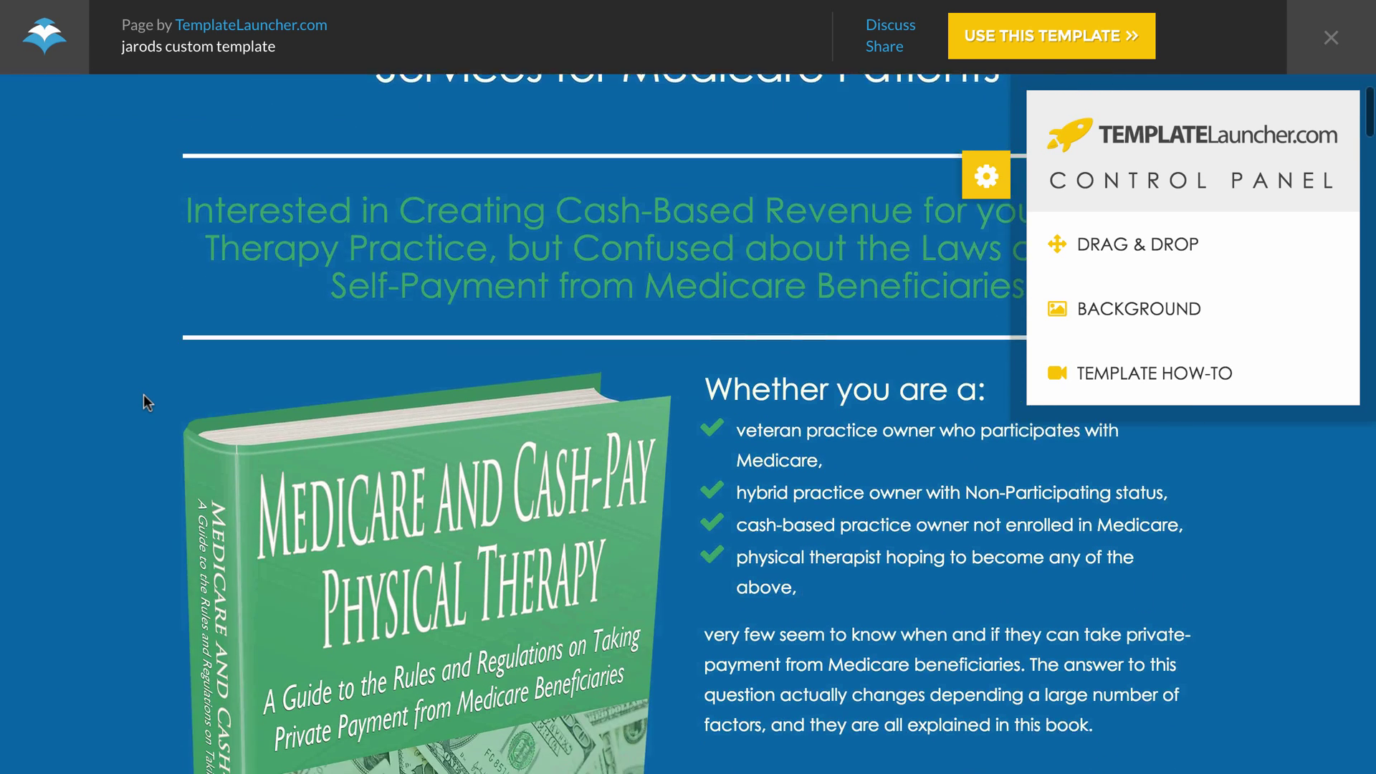
pyautogui.scroll(-4, 147, 402)
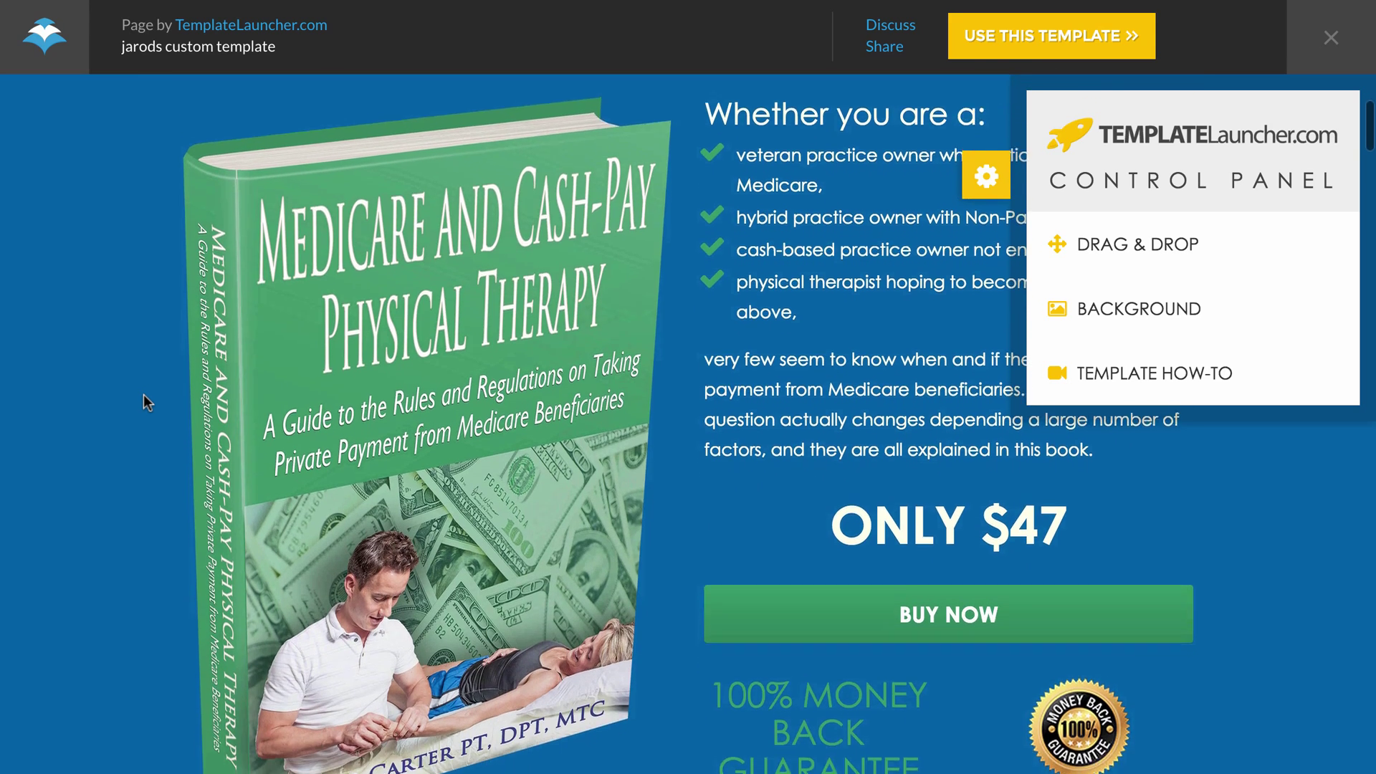
pyautogui.scroll(-5, 146, 401)
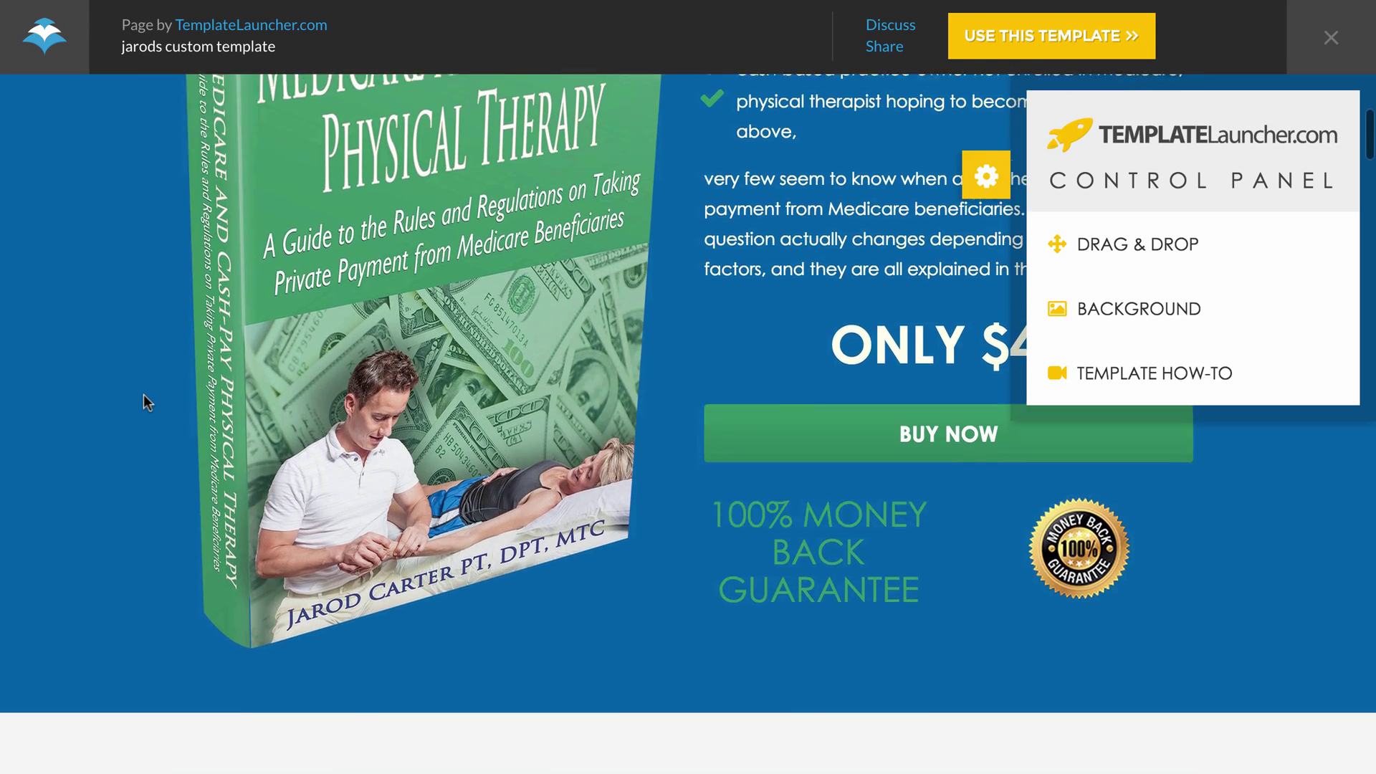
pyautogui.scroll(-8, 147, 402)
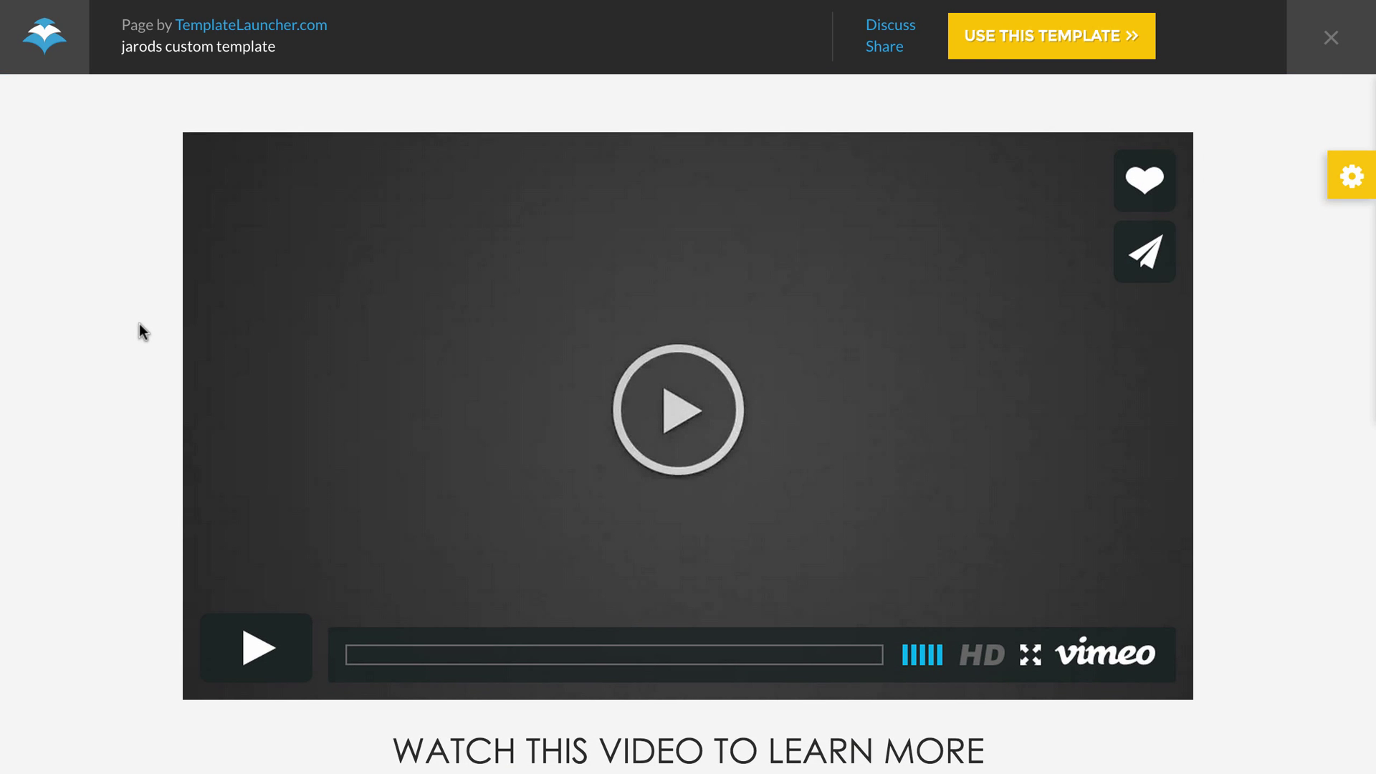
pyautogui.scroll(-2, 136, 324)
pyautogui.scroll(-5, 138, 327)
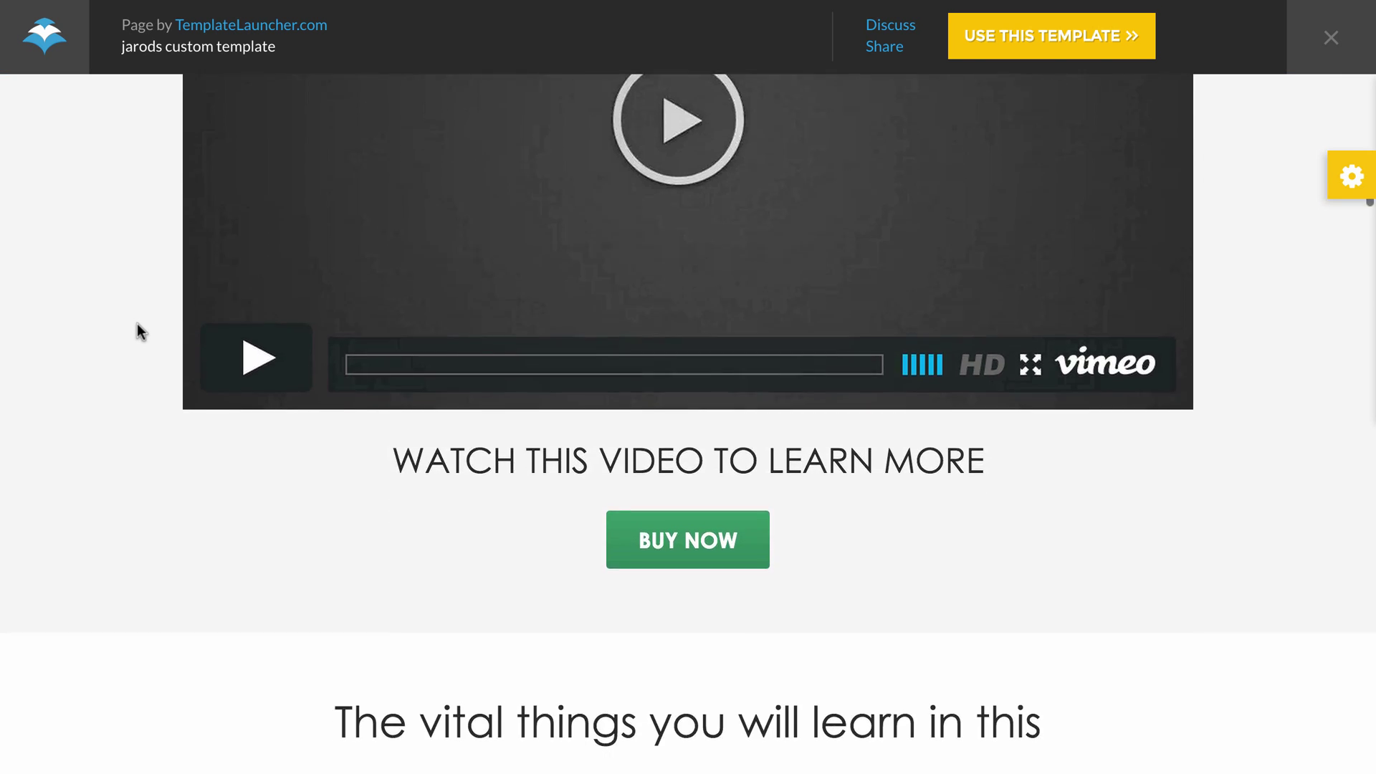
# Examine the sections on the vital things readers will learn, from Medicare and Cash-Pay to Accepting Cash Payments for PT.
pyautogui.scroll(-6, 136, 325)
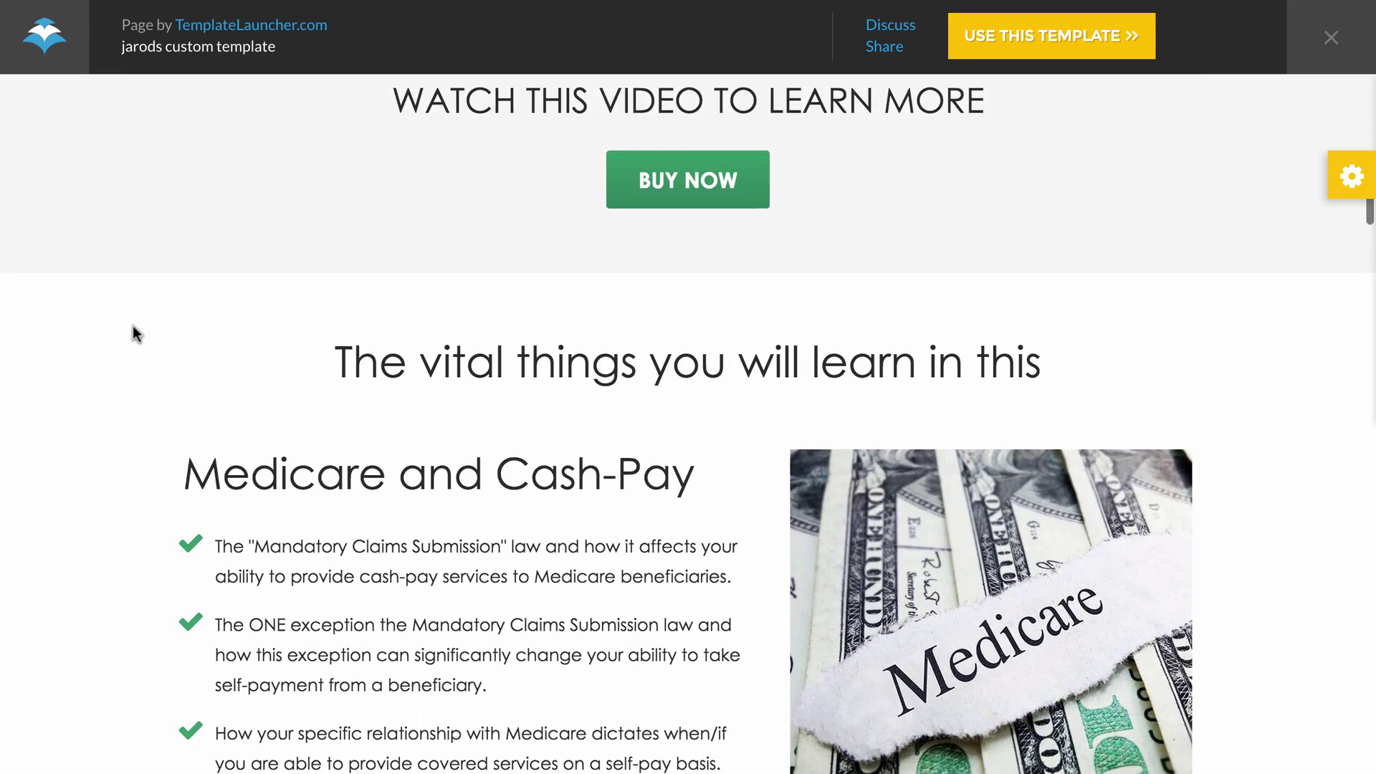
pyautogui.scroll(-6, 137, 334)
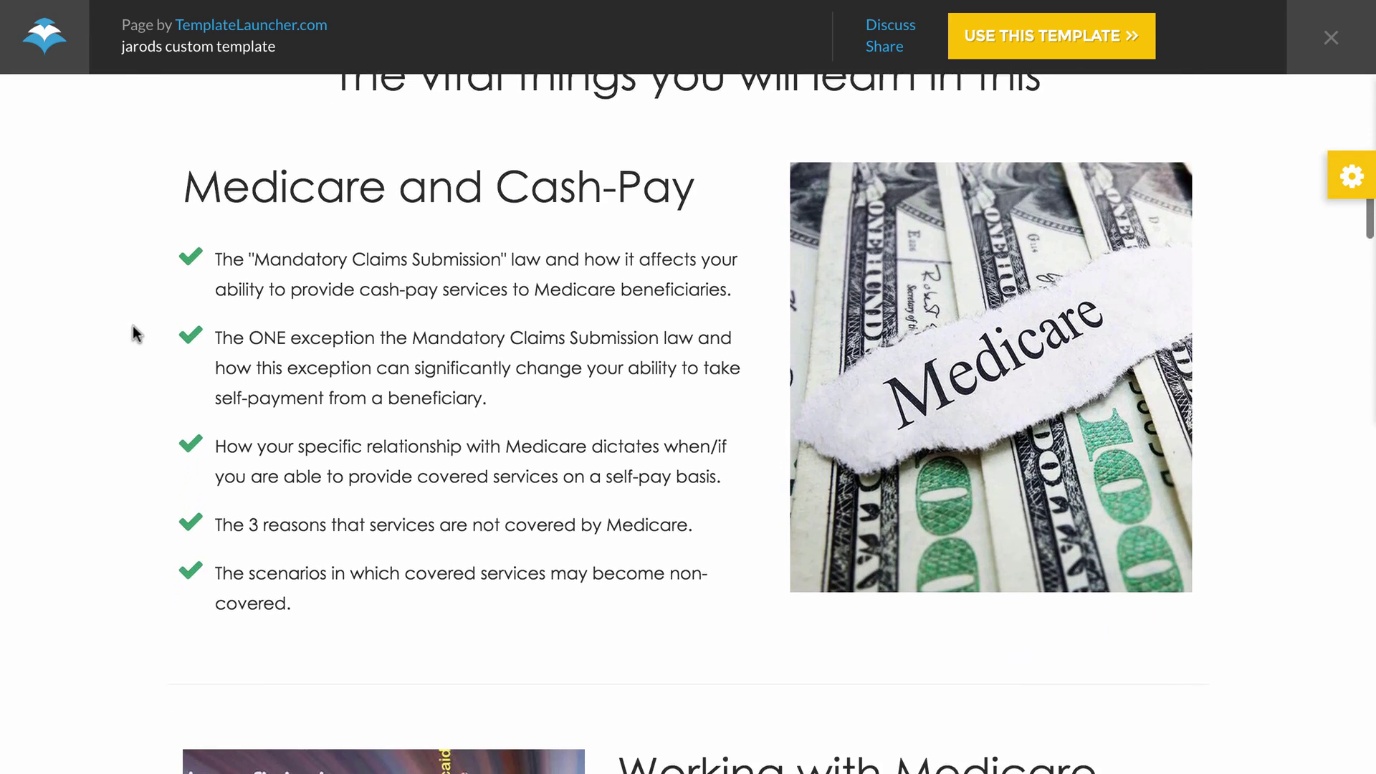
pyautogui.scroll(-12, 132, 325)
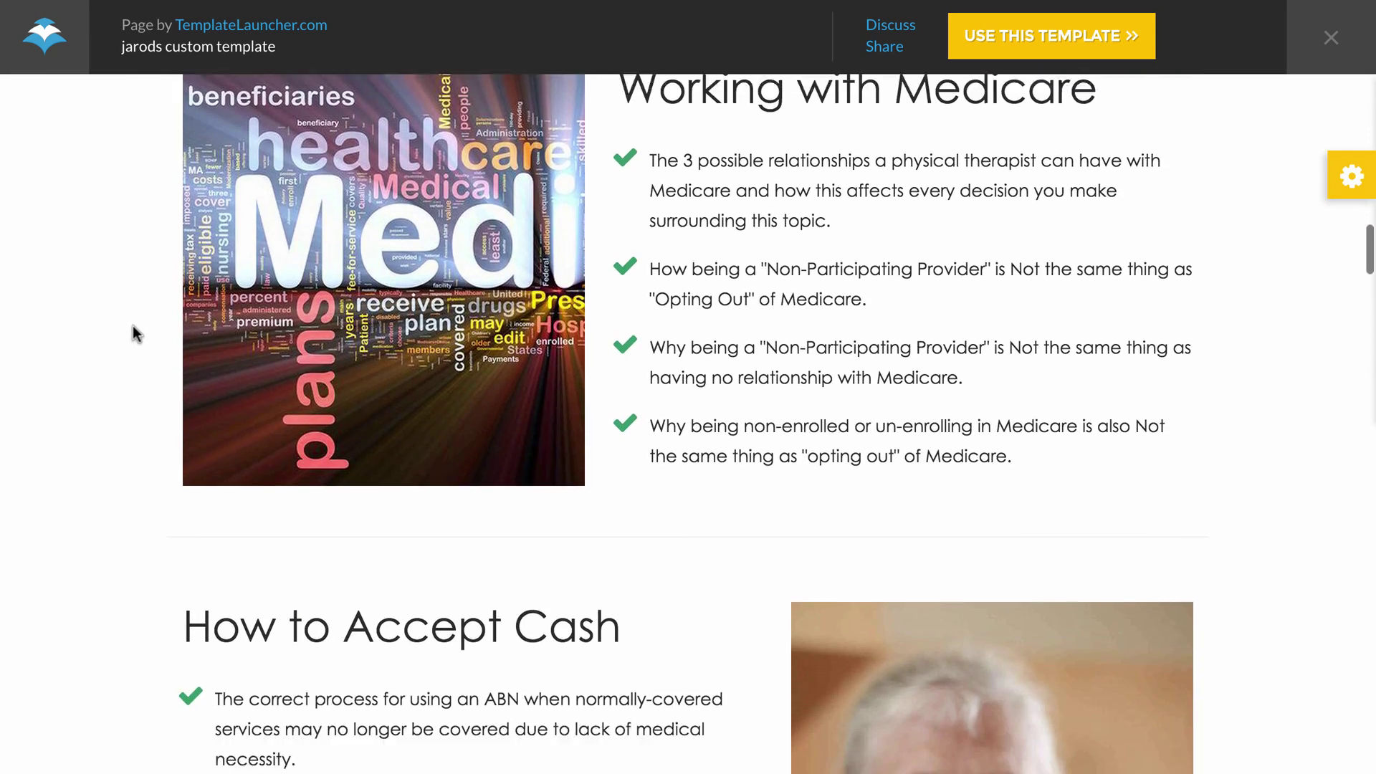
pyautogui.scroll(-10, 136, 334)
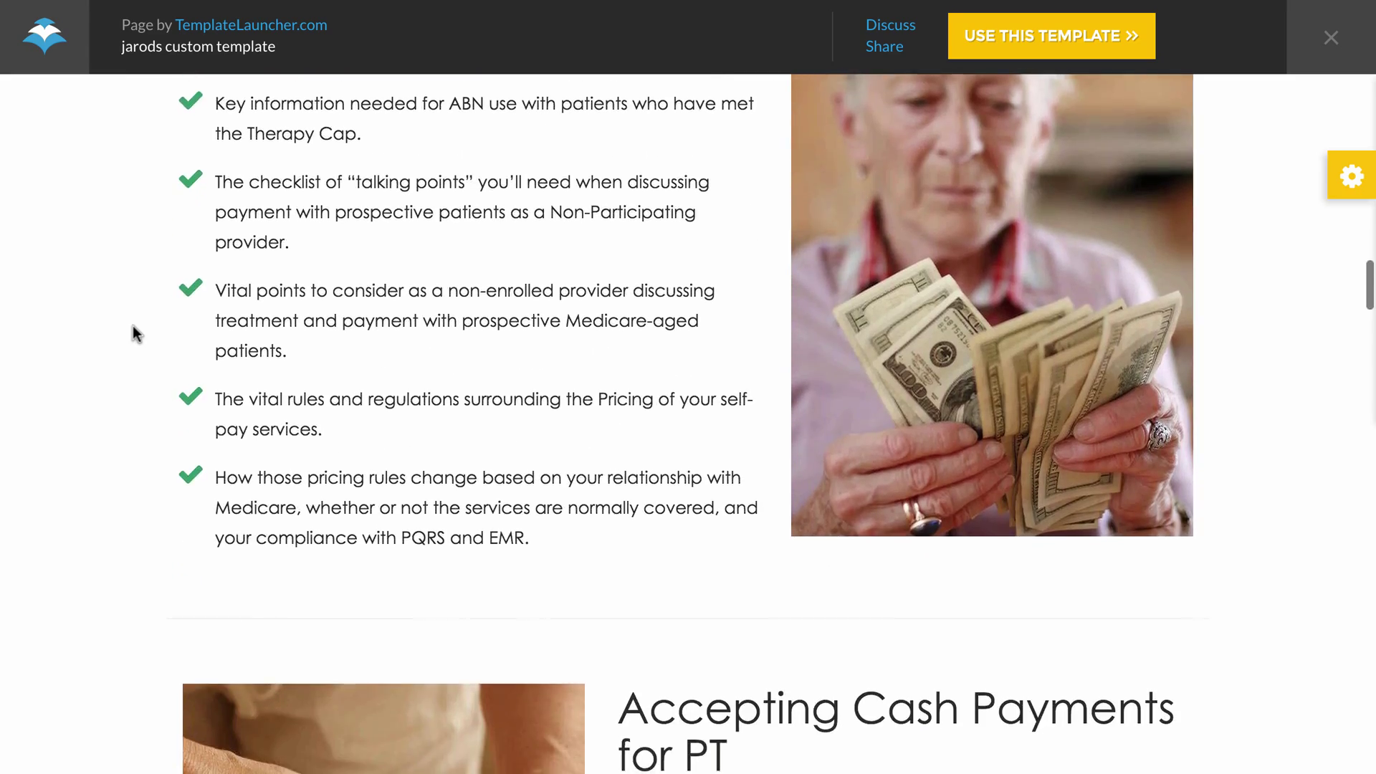
pyautogui.scroll(-7, 136, 334)
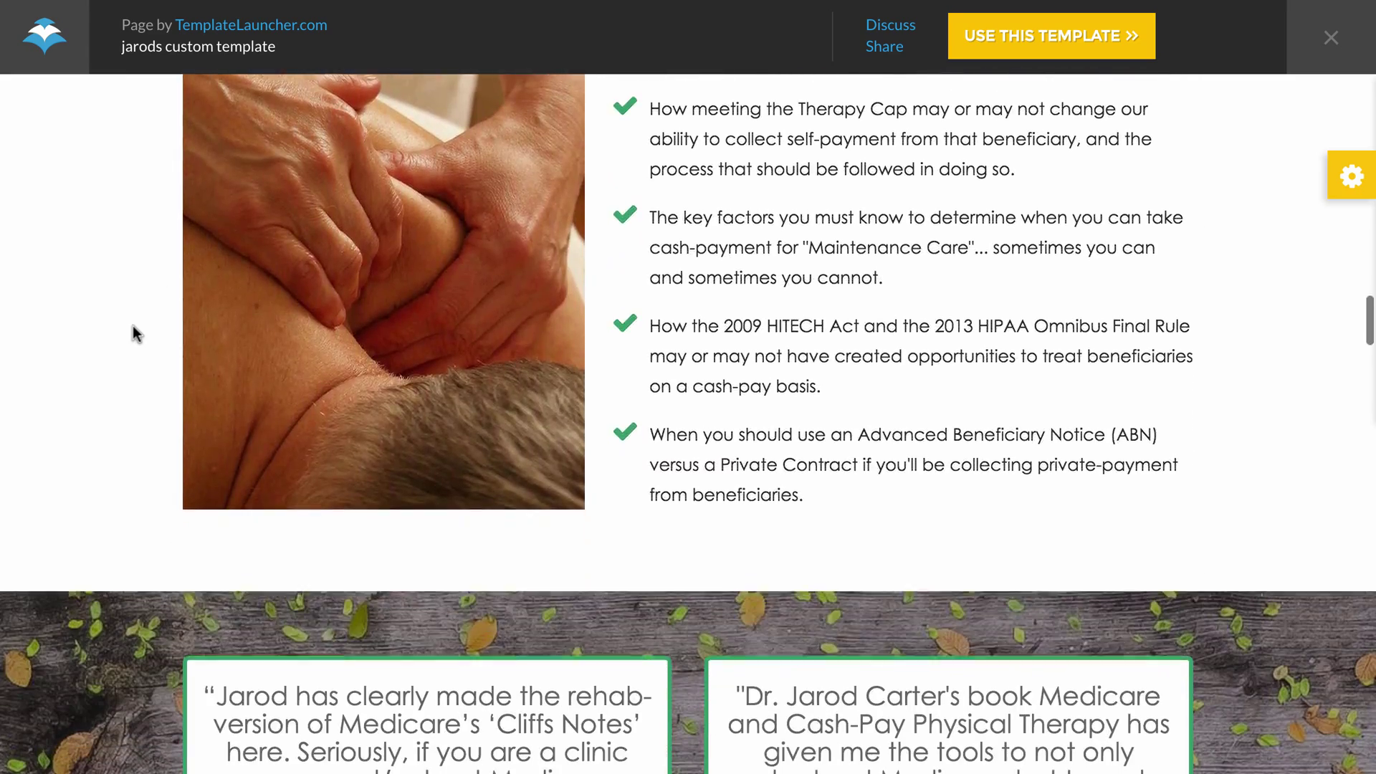
# Examine the first pair of customer testimonials and their photos on the wooden, leaf-strewn background.
pyautogui.scroll(-6, 136, 334)
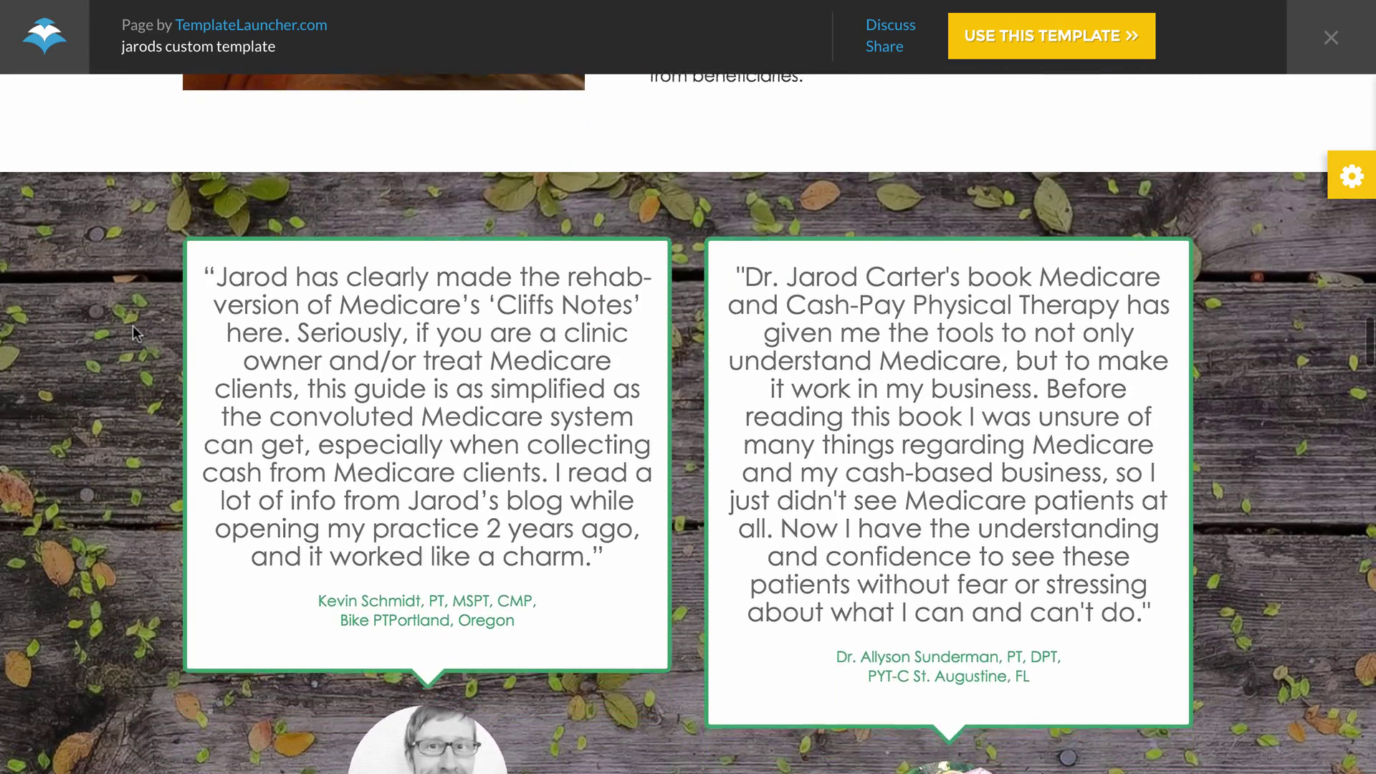
pyautogui.scroll(-4, 136, 334)
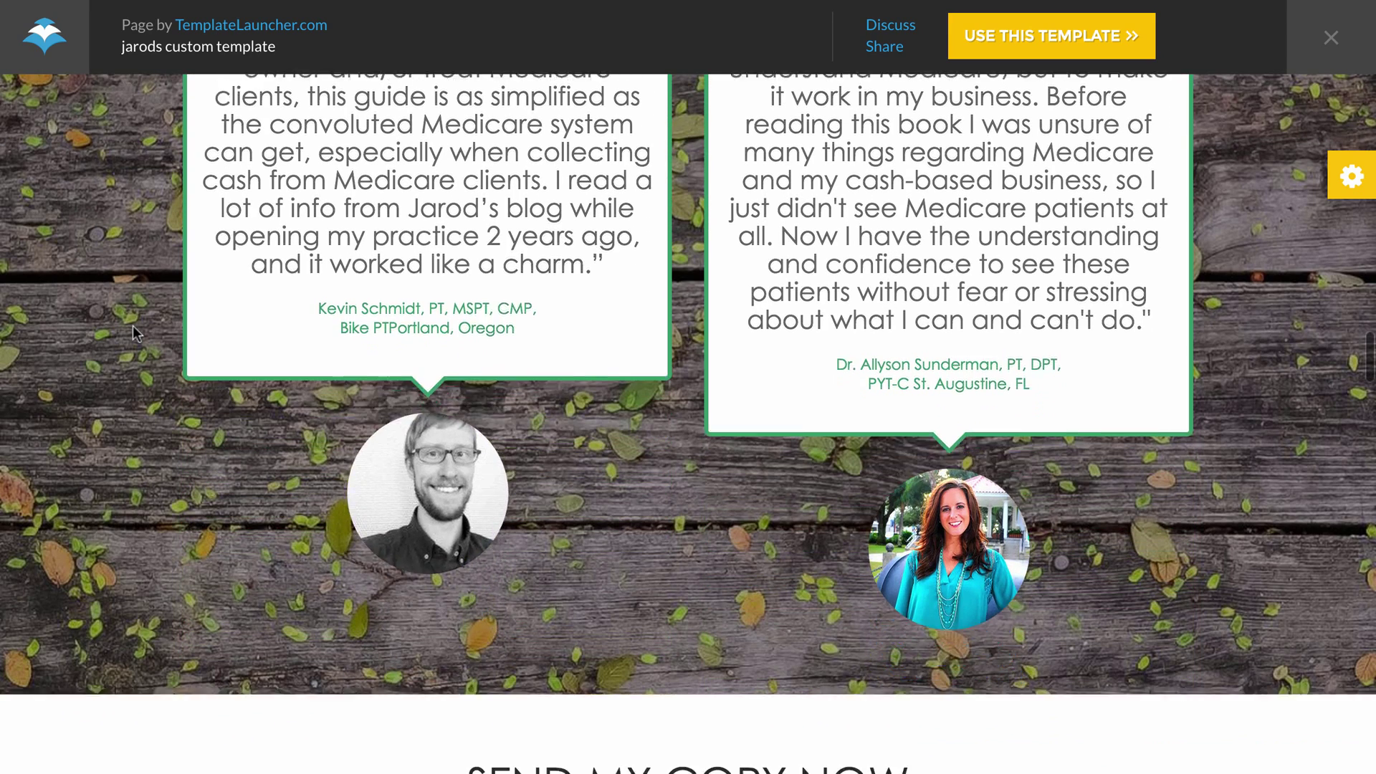
pyautogui.scroll(-1, 136, 334)
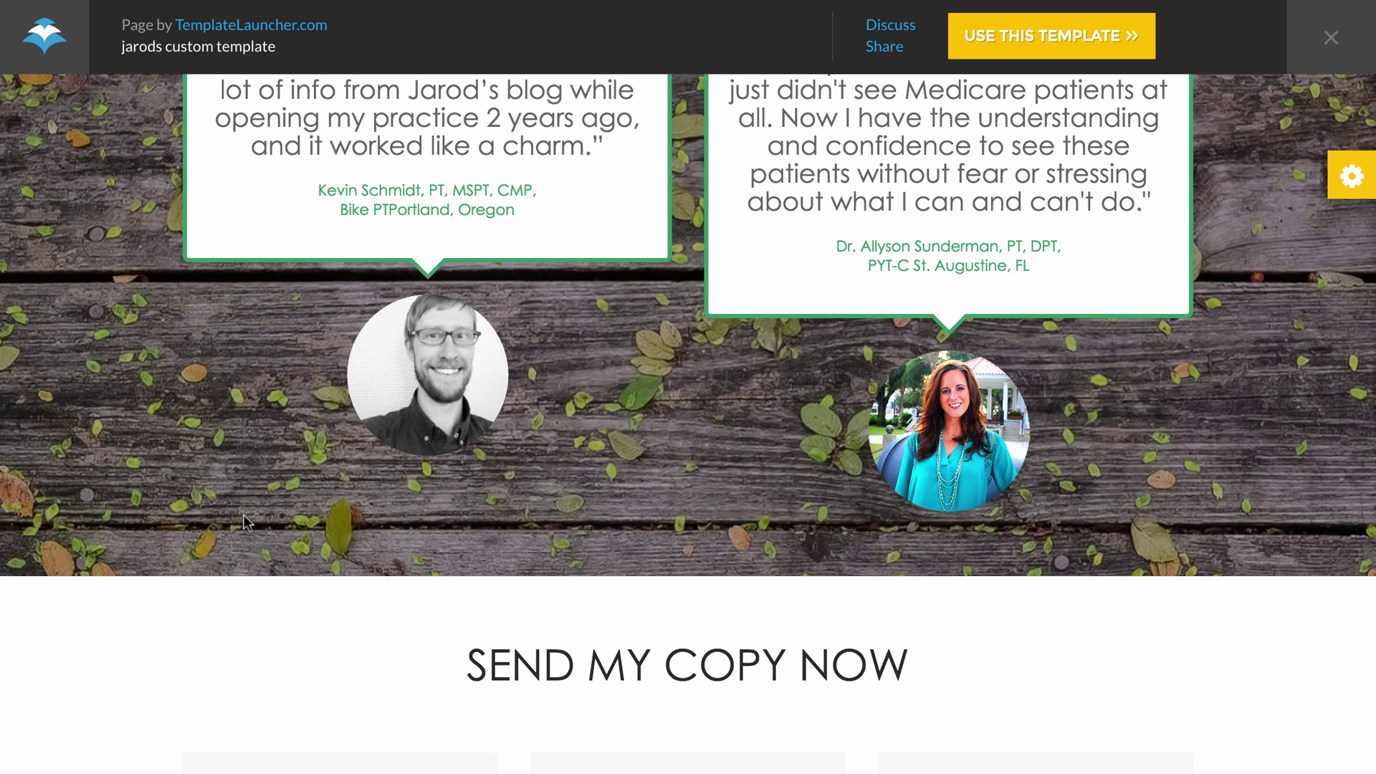
pyautogui.scroll(-1, 244, 515)
pyautogui.scroll(1, 244, 514)
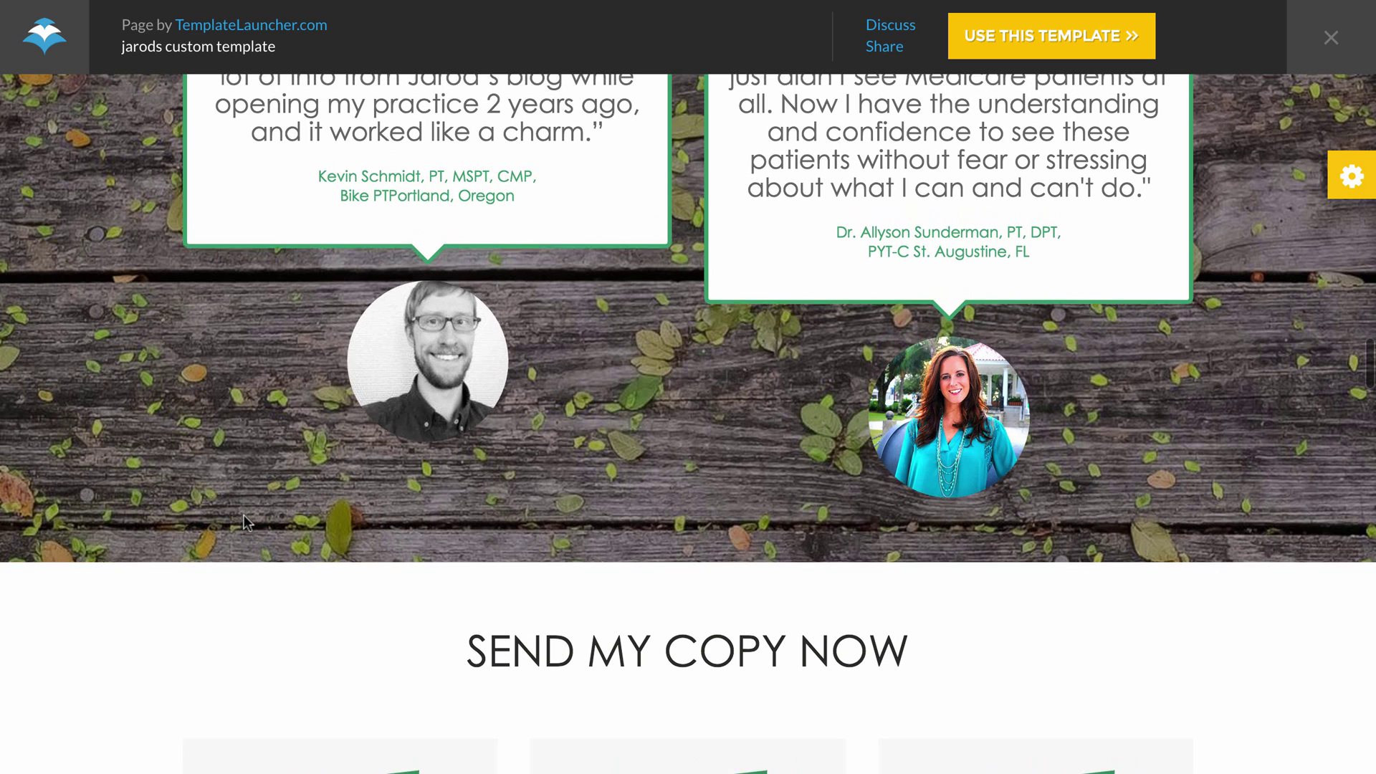
pyautogui.scroll(-1, 243, 514)
pyautogui.scroll(-3, 243, 517)
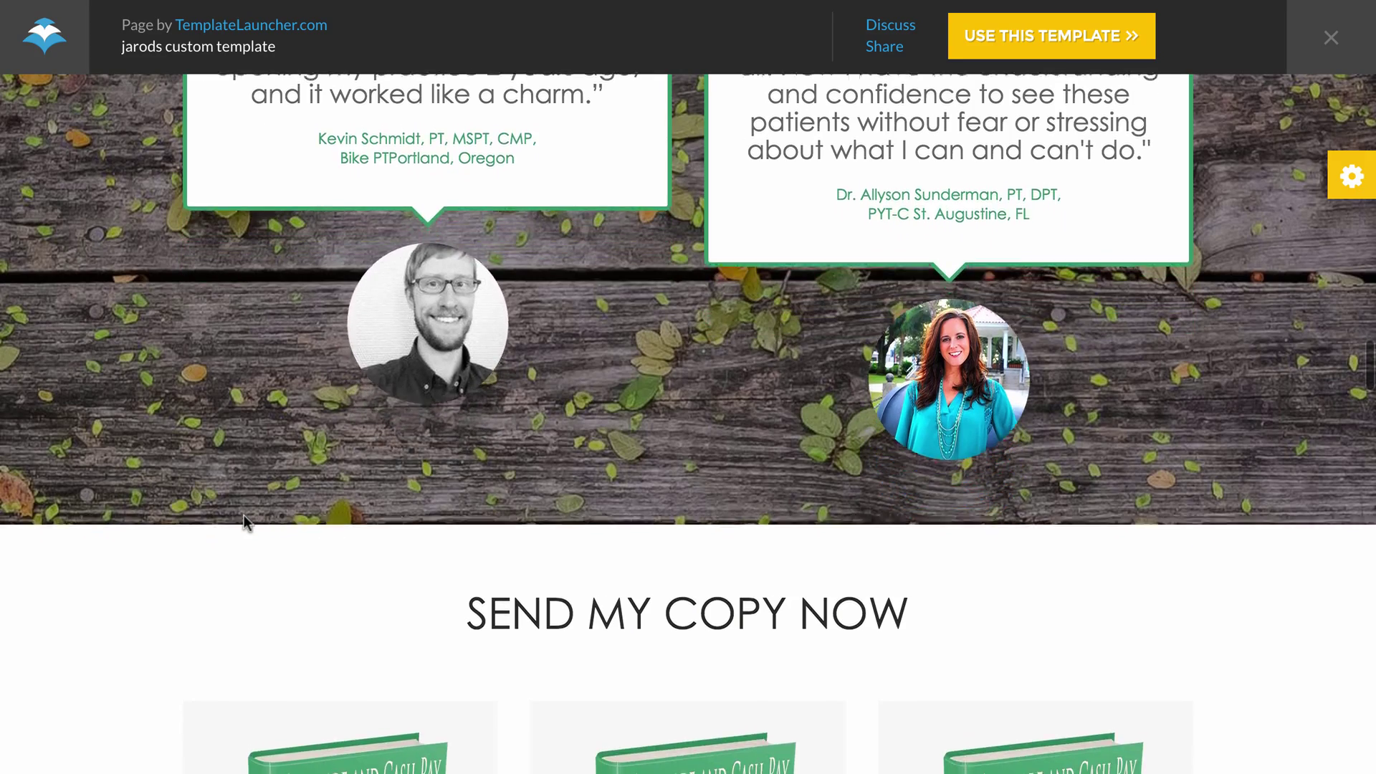
pyautogui.scroll(1, 243, 517)
pyautogui.scroll(10, 243, 515)
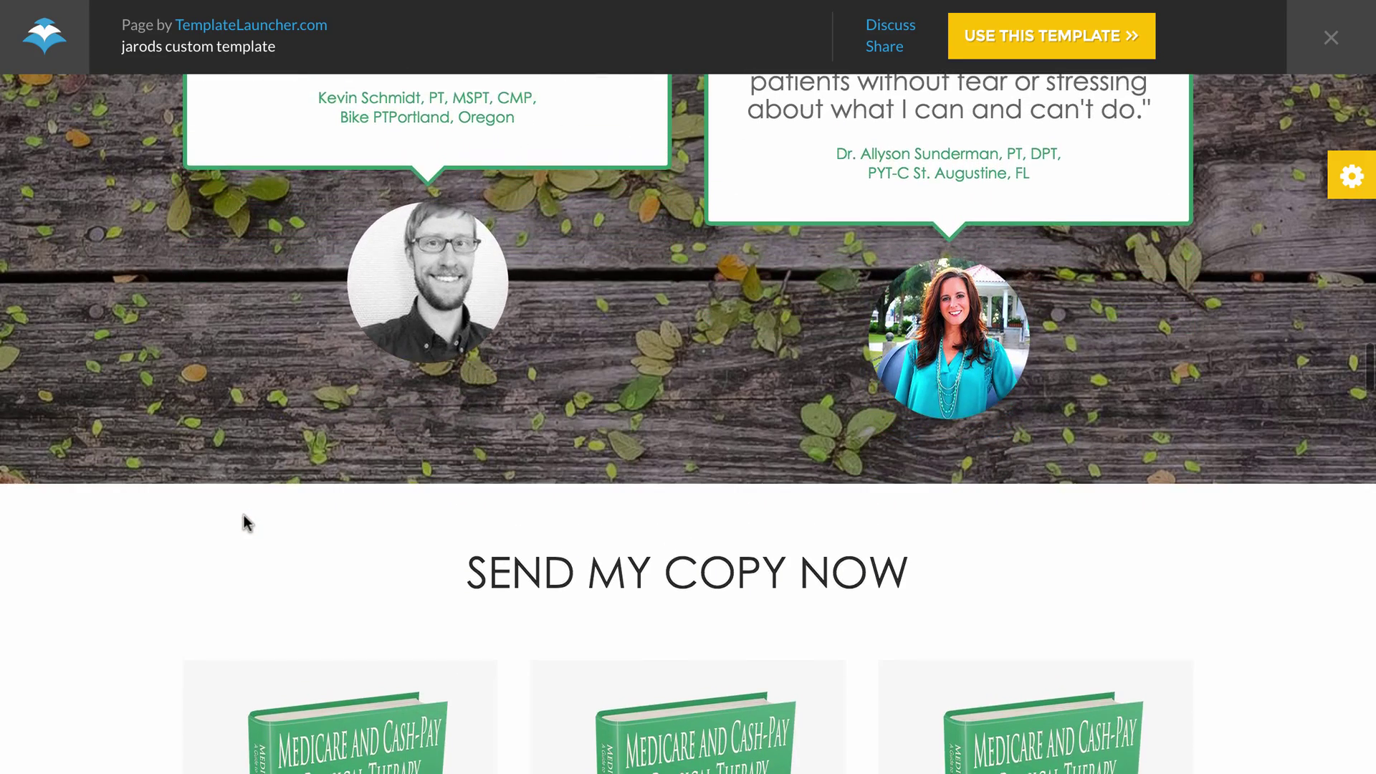
pyautogui.scroll(1, 244, 515)
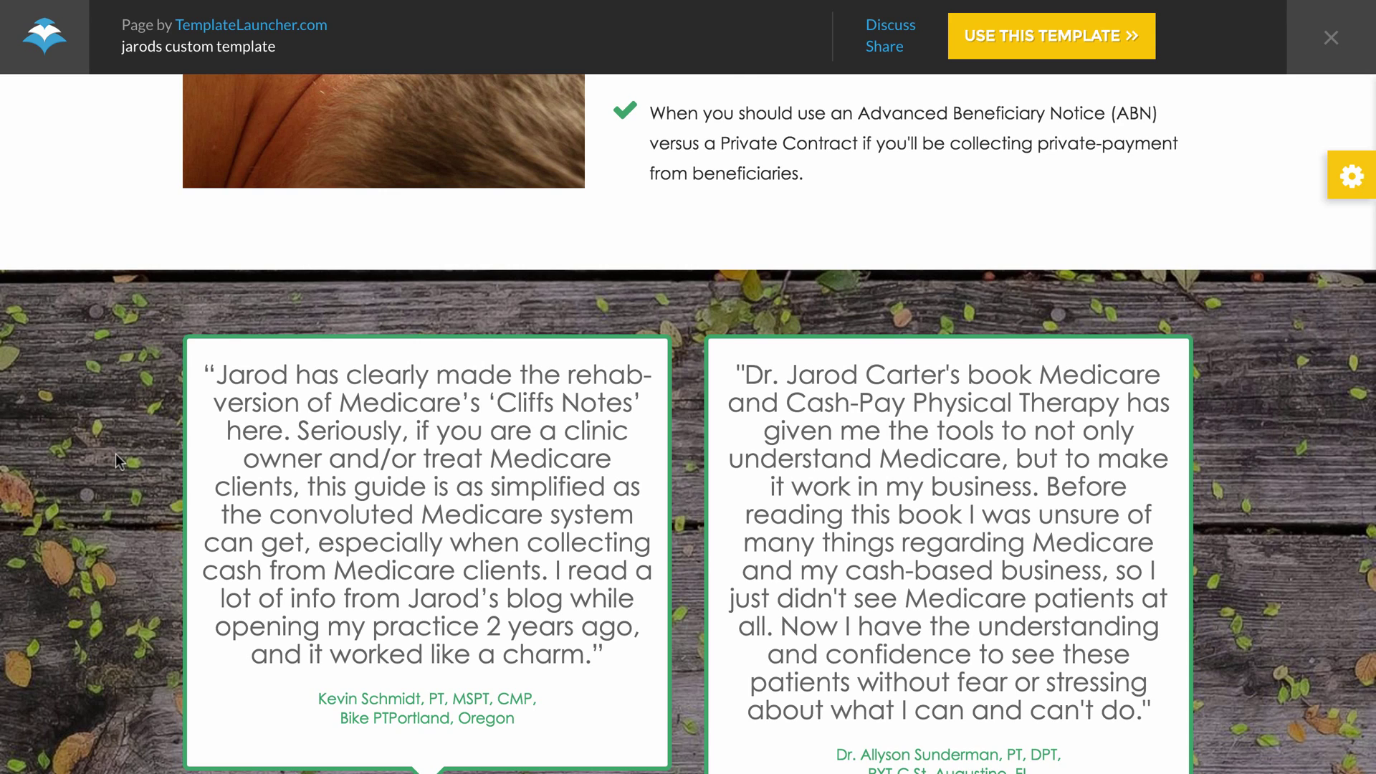
pyautogui.scroll(-6, 117, 453)
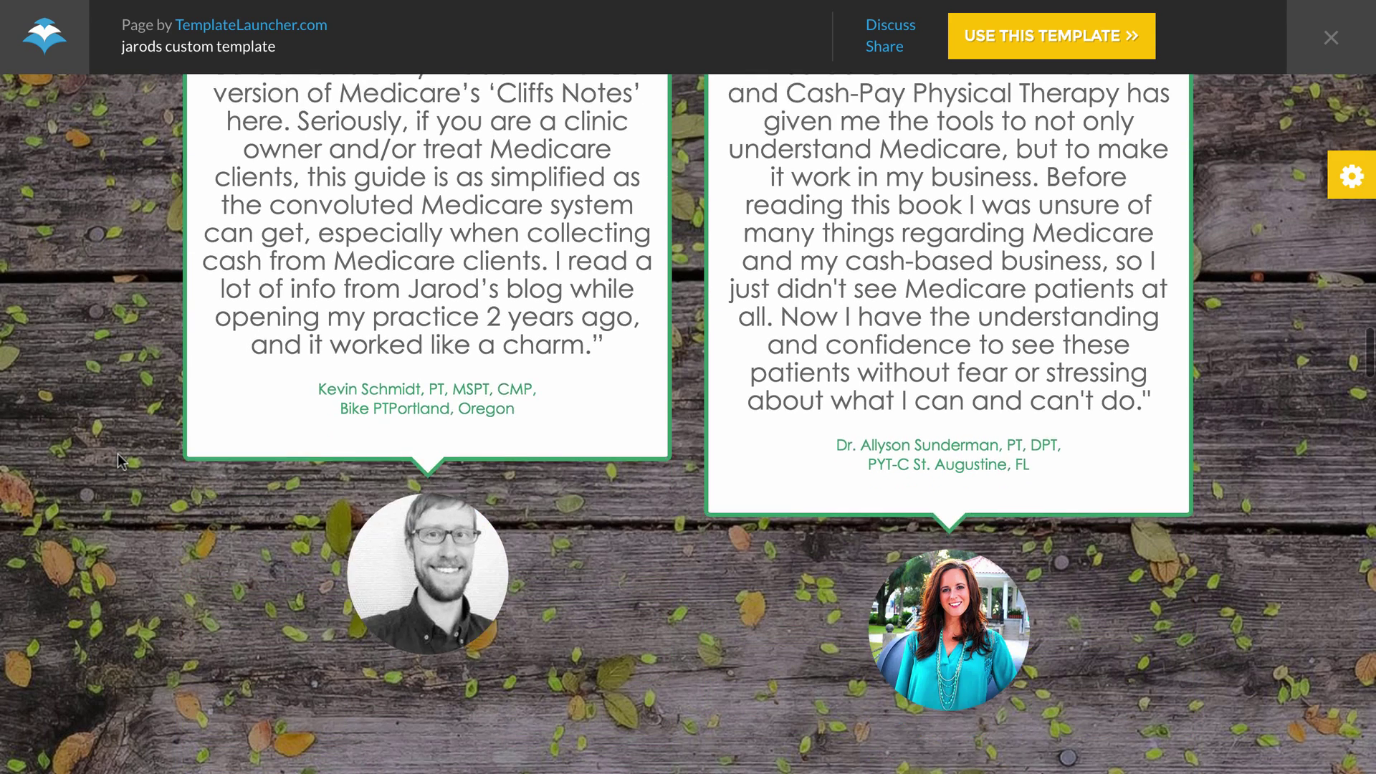
pyautogui.scroll(-5, 119, 458)
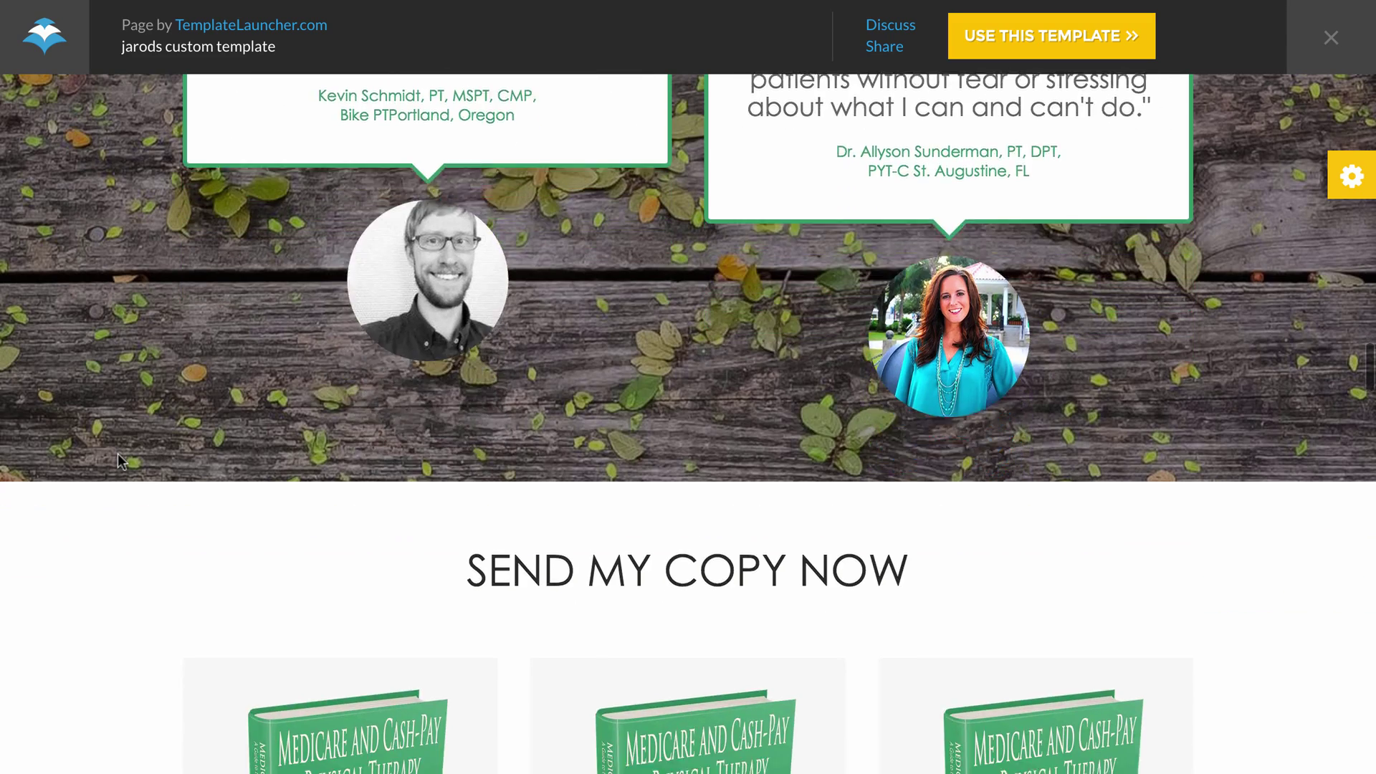
# Examine the first SEND MY COPY NOW section, comparing the three book offers with the BUY THE BUNDLE offer.
pyautogui.scroll(-5, 118, 459)
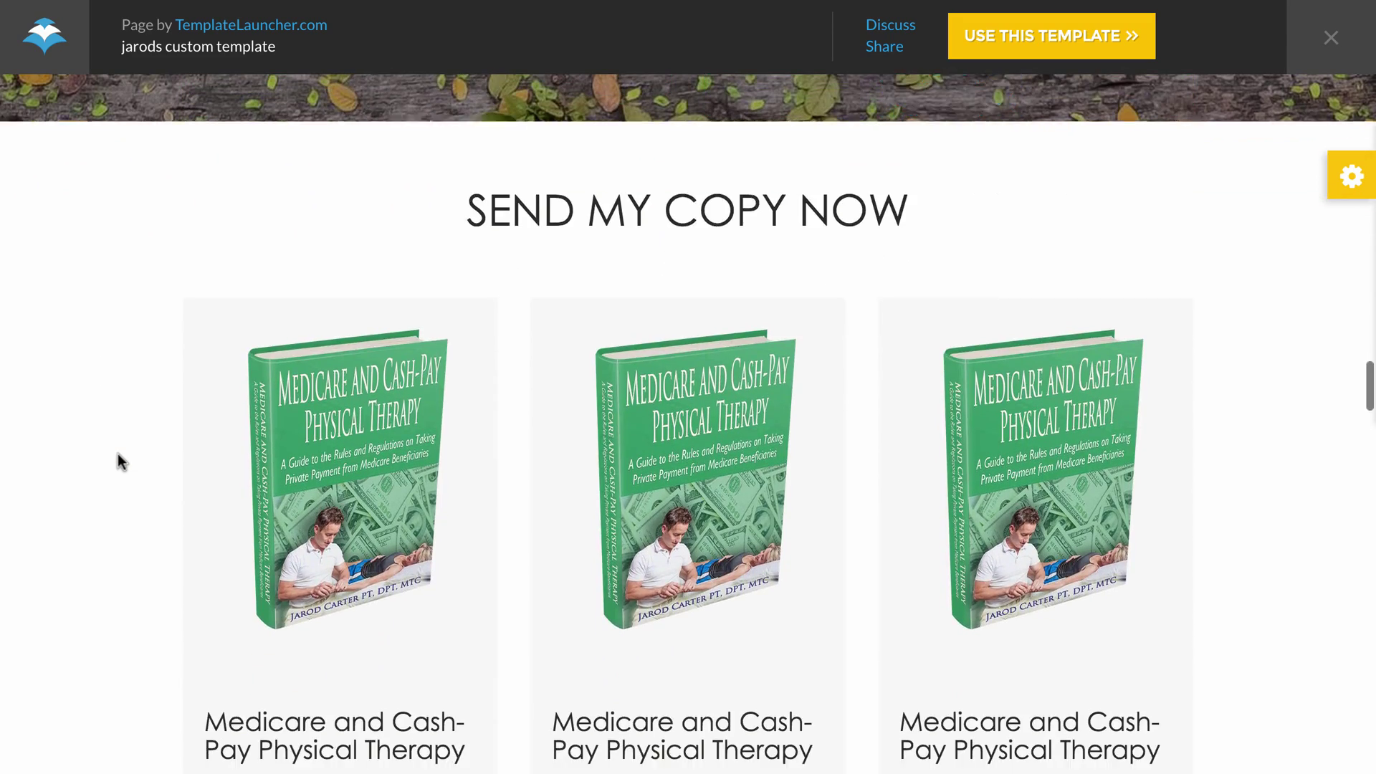
pyautogui.scroll(-2, 119, 459)
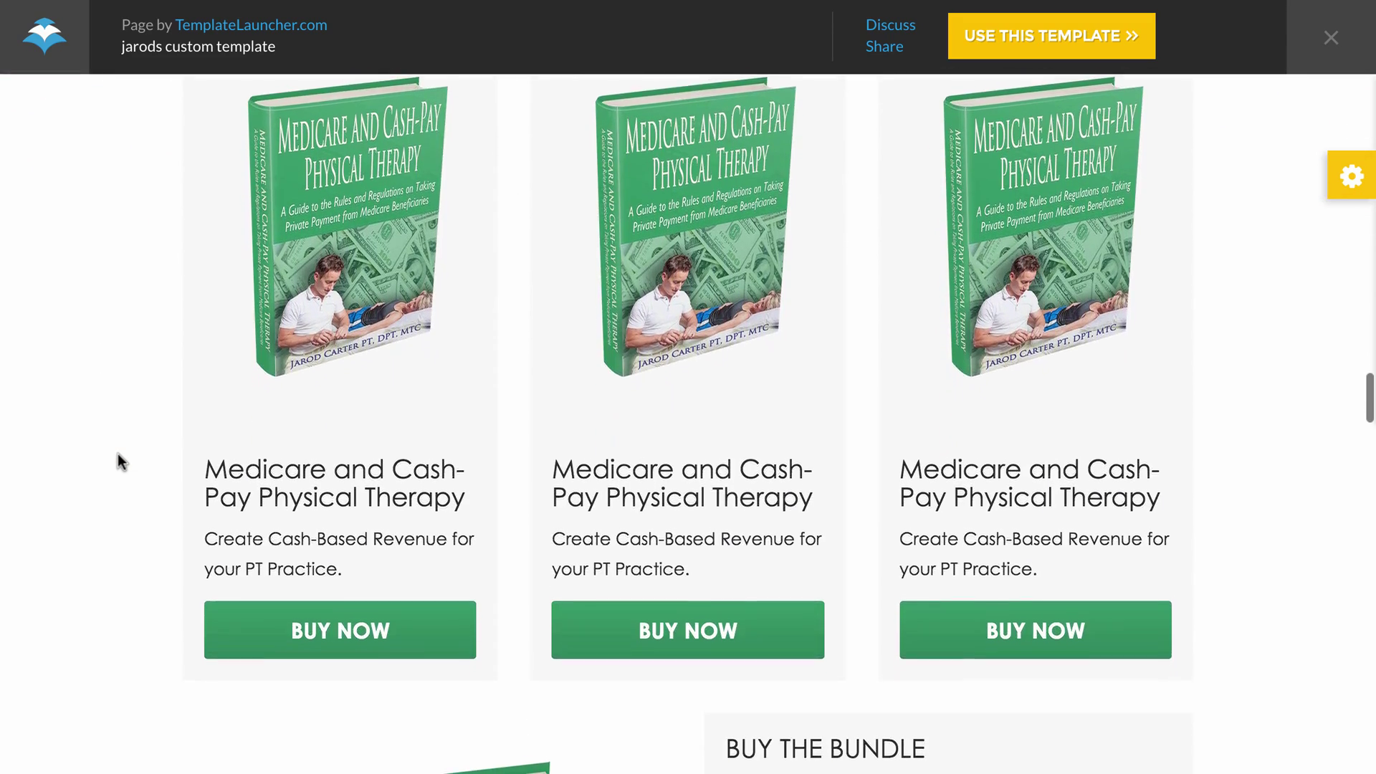
pyautogui.scroll(3, 117, 453)
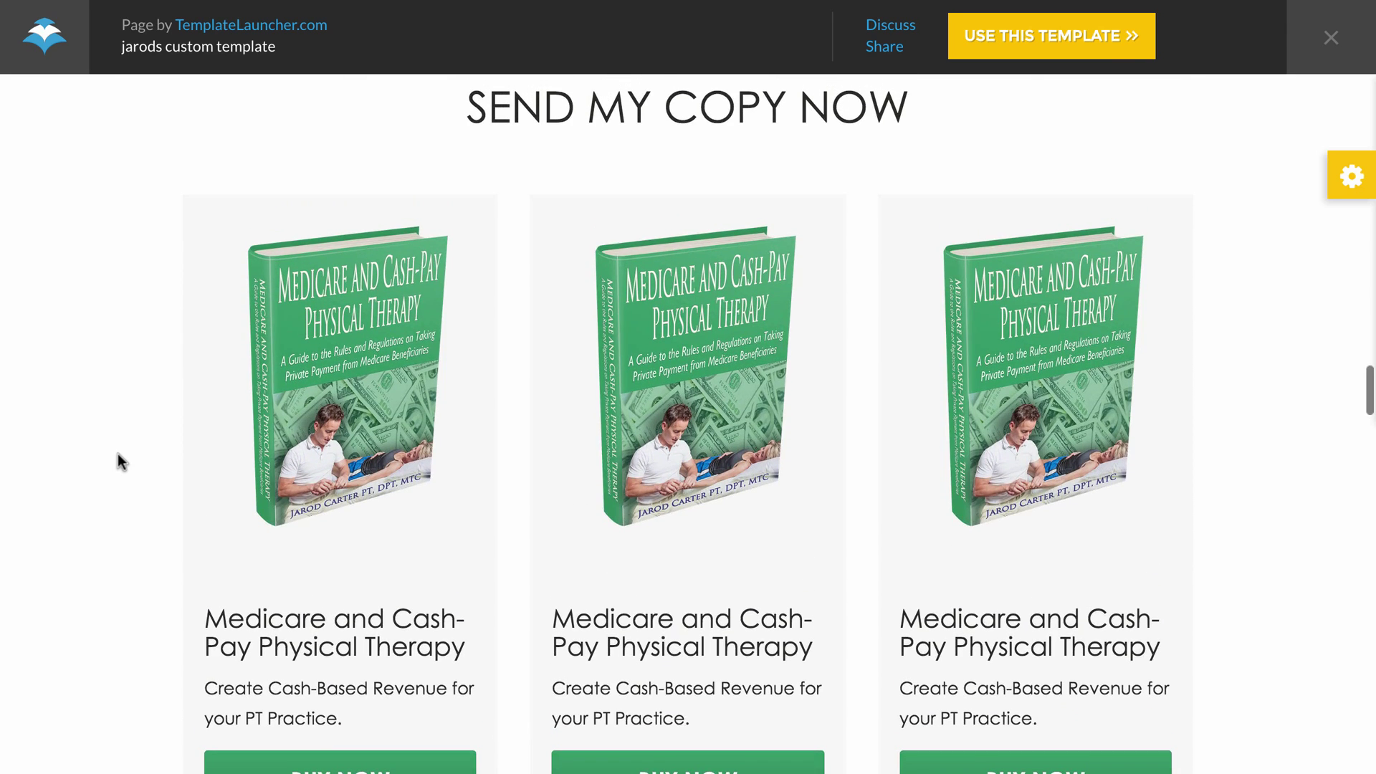
pyautogui.scroll(-9, 118, 453)
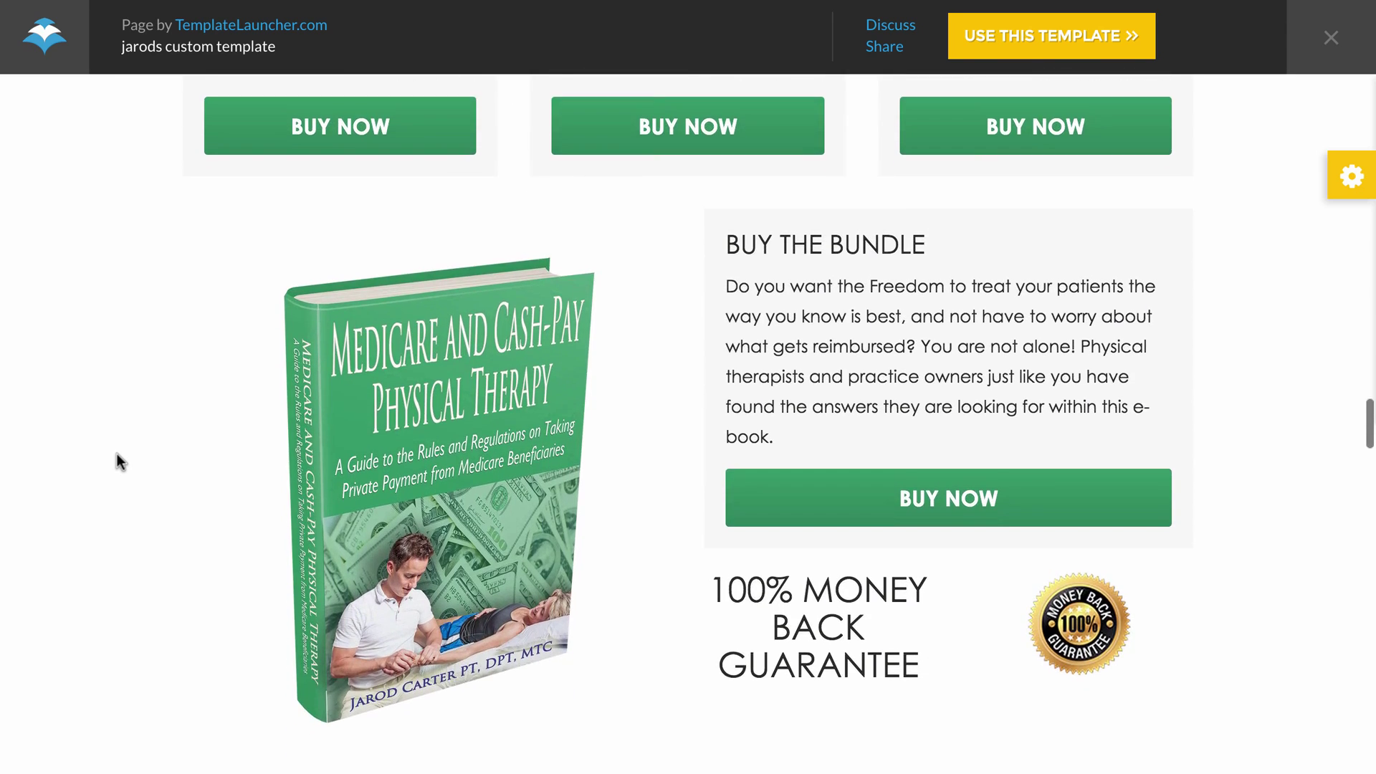
pyautogui.scroll(-2, 118, 454)
pyautogui.scroll(6, 118, 454)
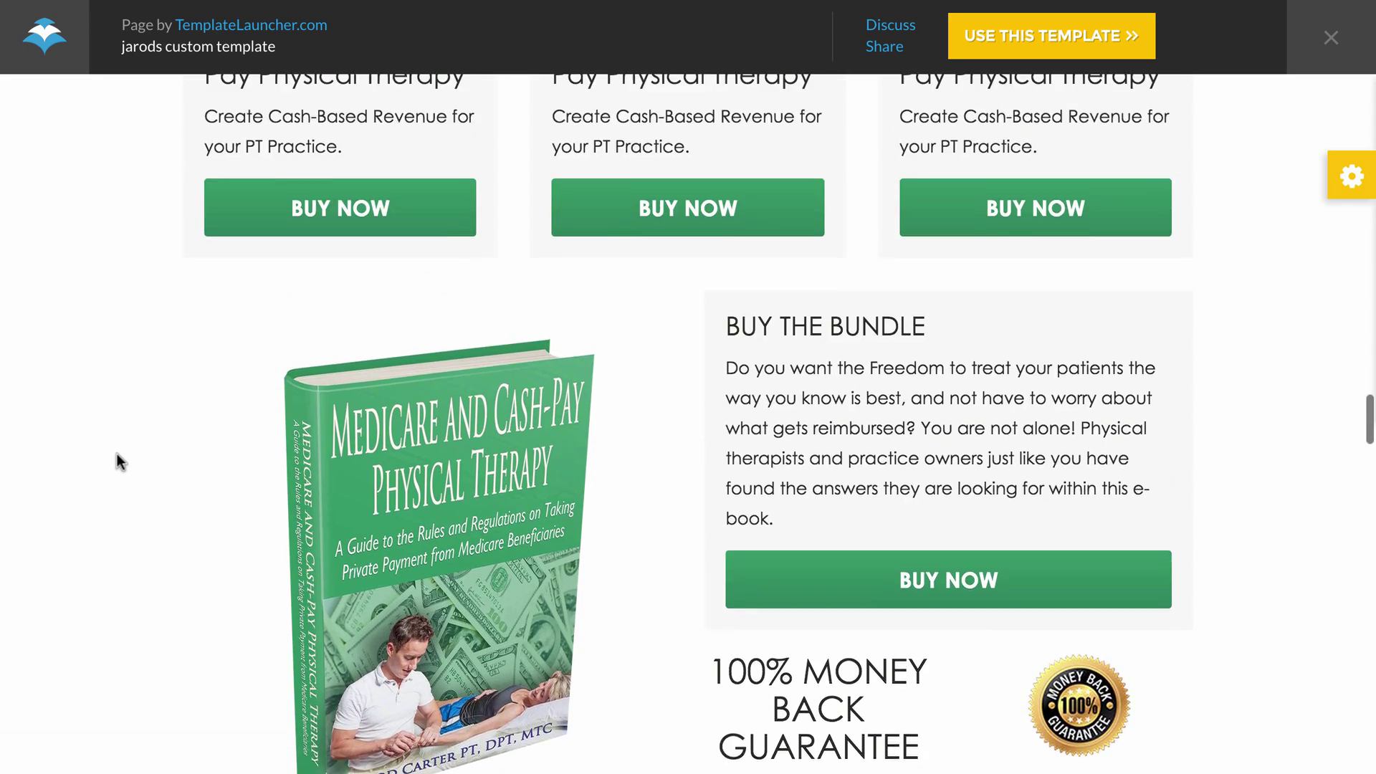
pyautogui.scroll(4, 117, 454)
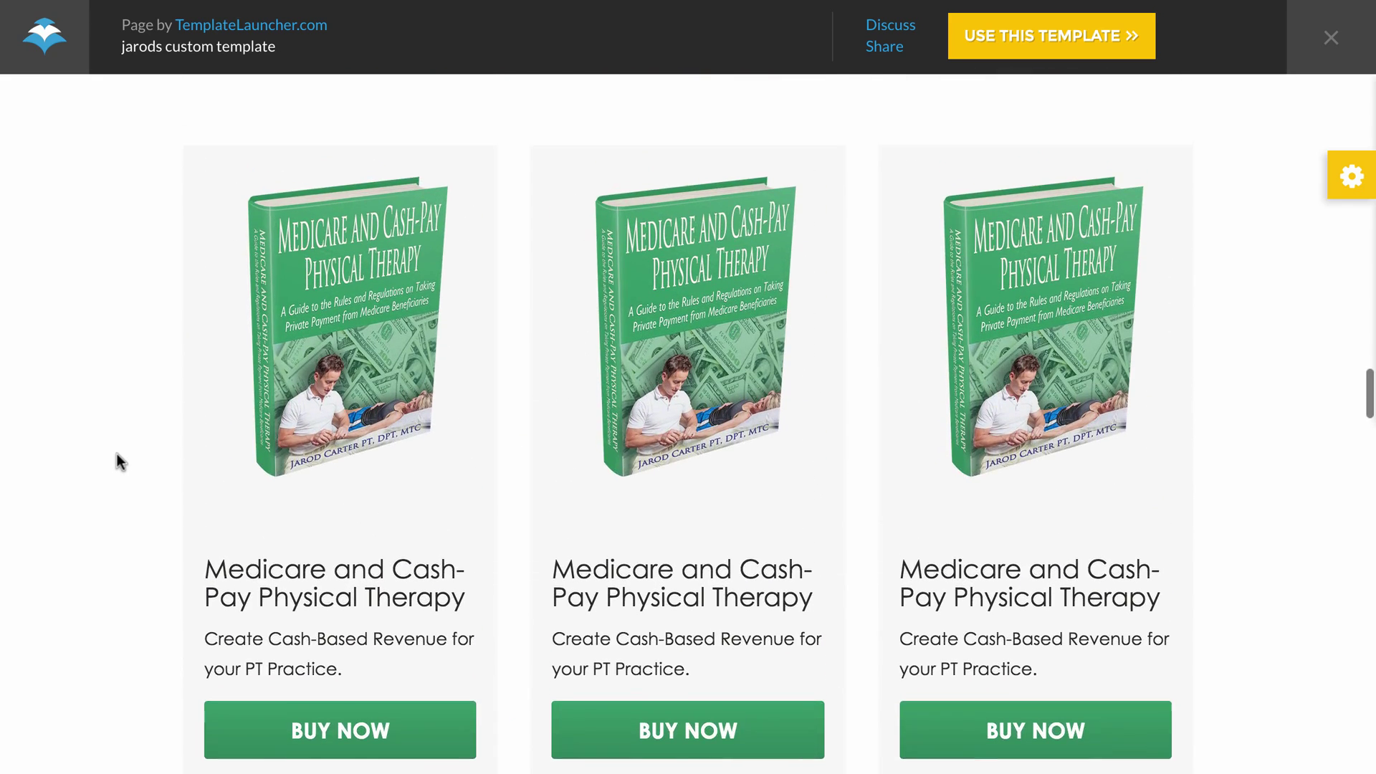
pyautogui.scroll(-10, 117, 456)
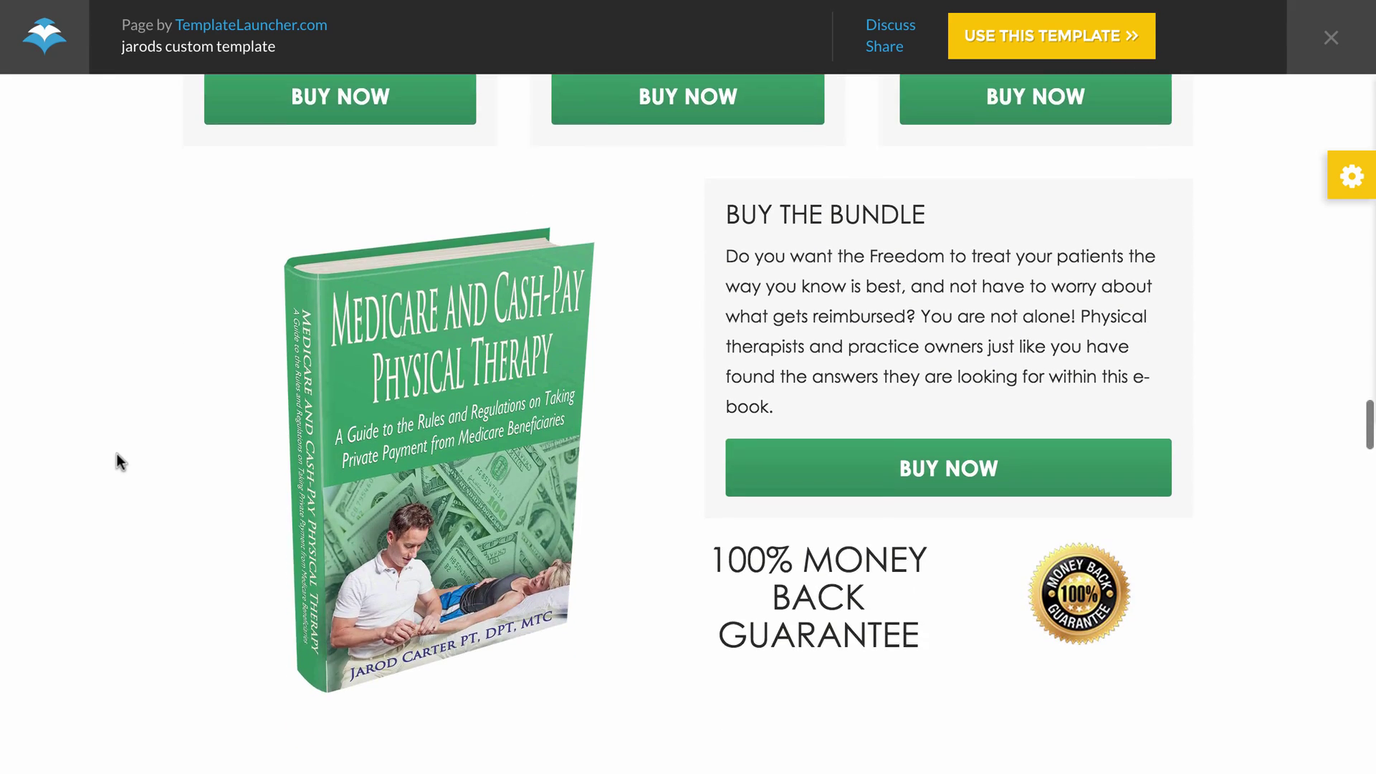
# Examine the BONUS SECTION, the repeated book offers, the second pair of testimonials and the section about confusing Medicare regulations.
pyautogui.scroll(-6, 117, 454)
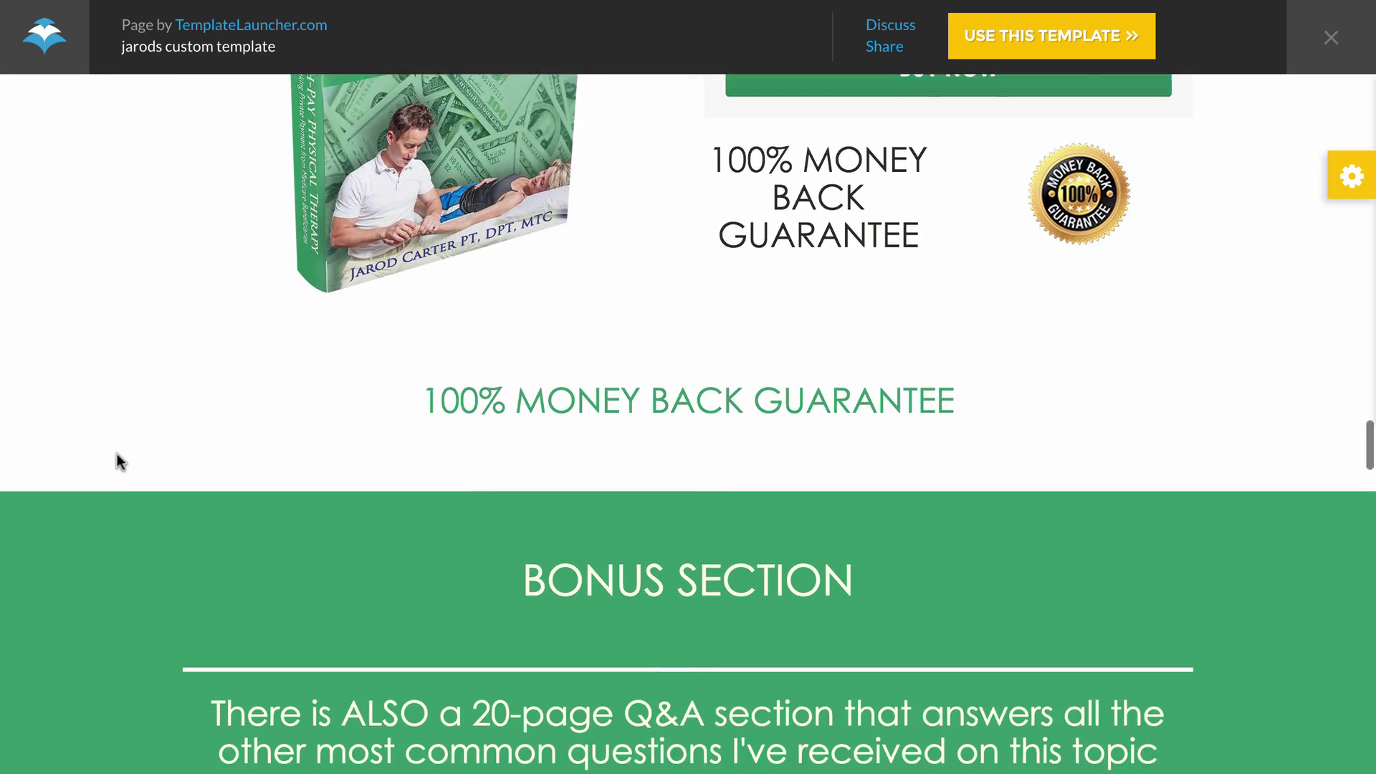
pyautogui.scroll(-4, 117, 453)
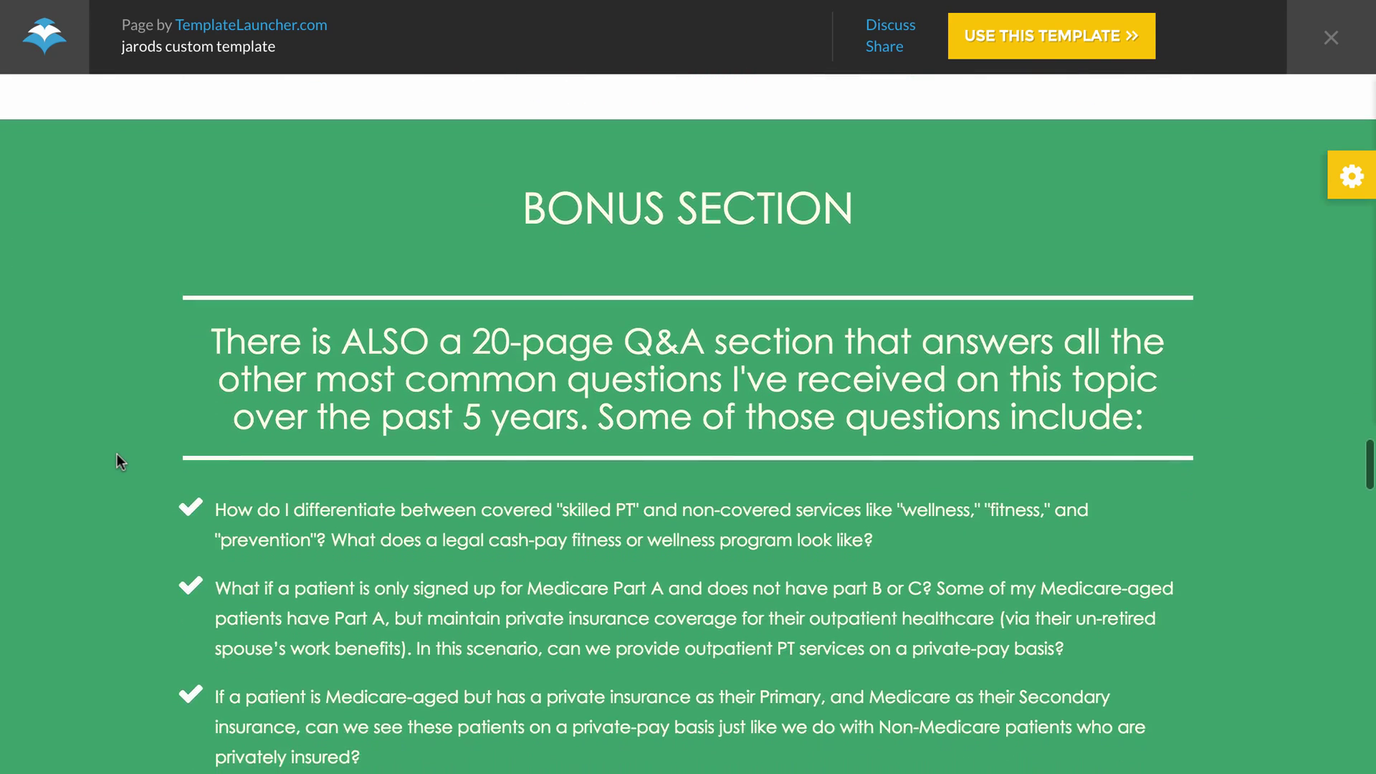
pyautogui.scroll(-5, 117, 459)
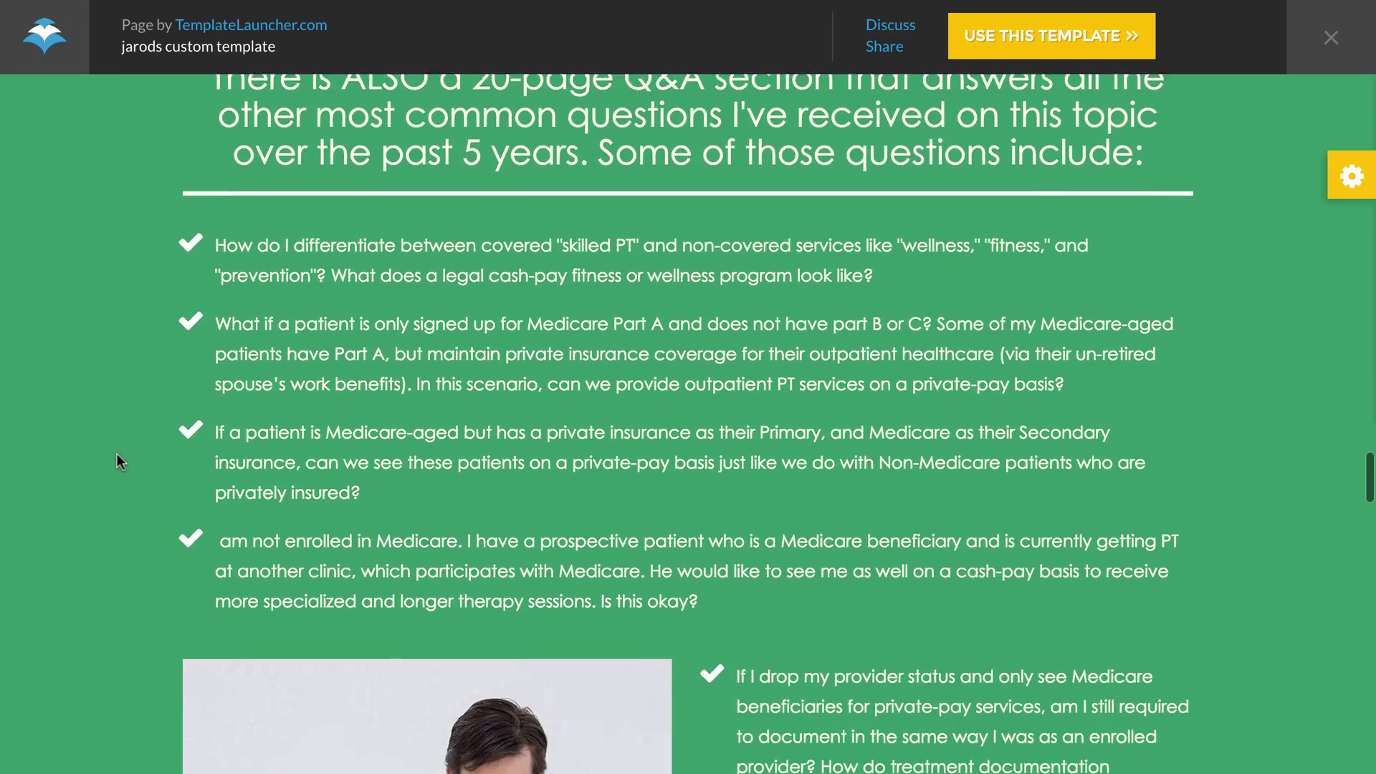
pyautogui.scroll(-12, 117, 459)
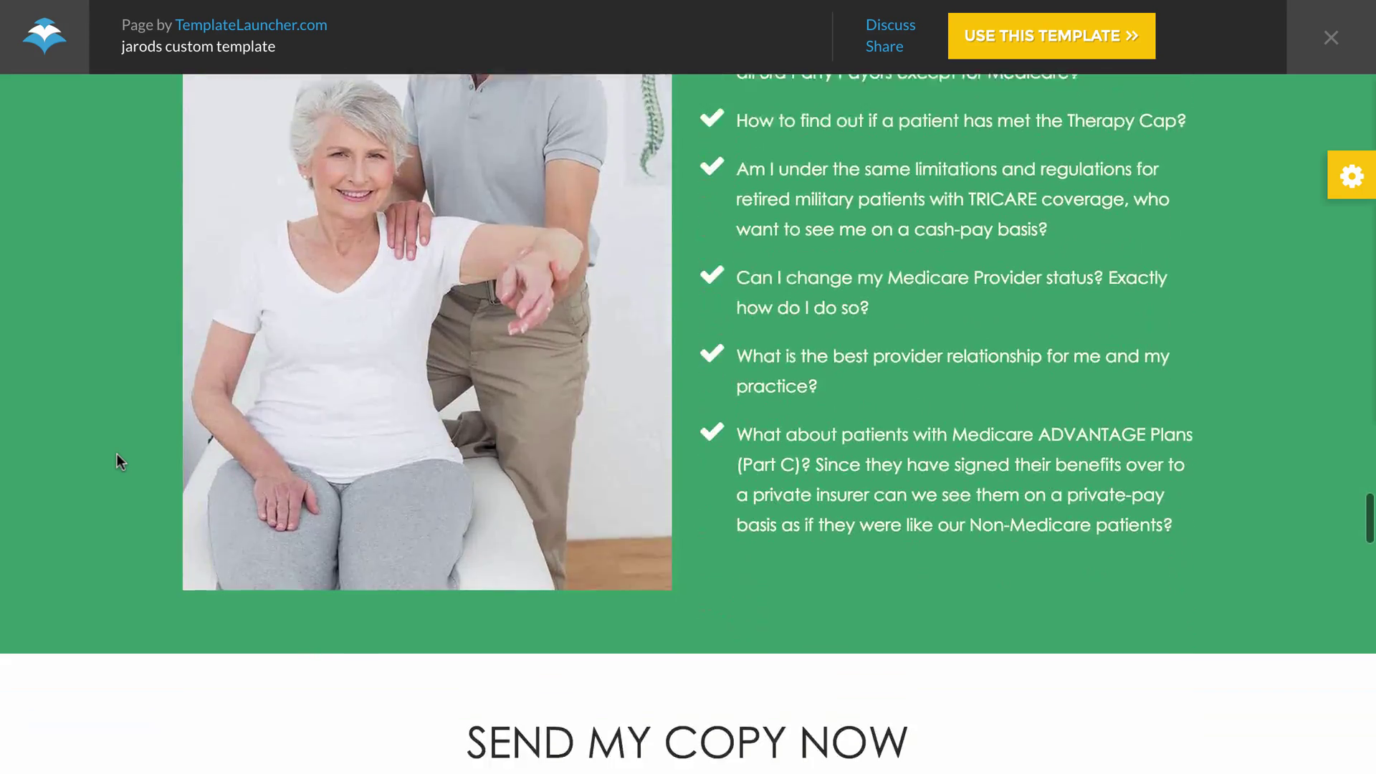
pyautogui.scroll(-16, 118, 459)
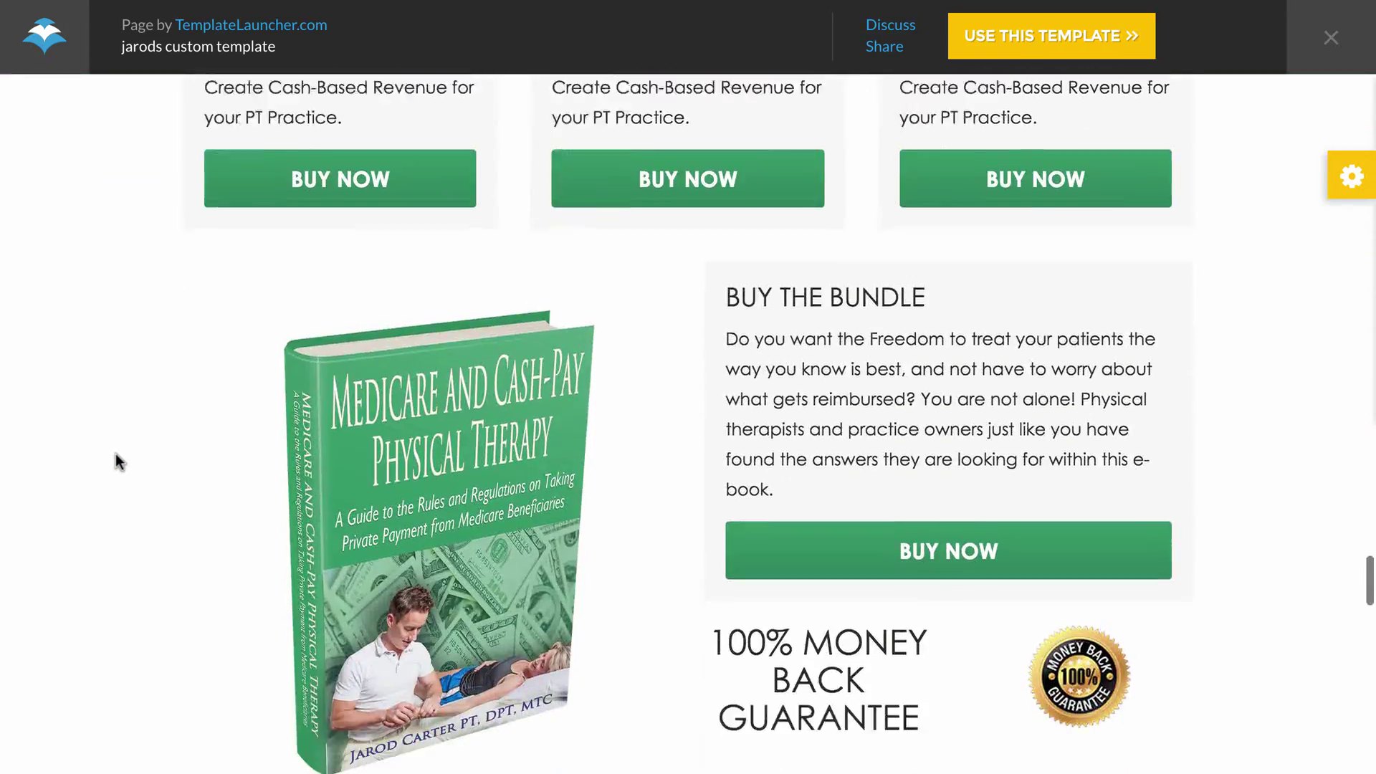
pyautogui.scroll(-15, 118, 461)
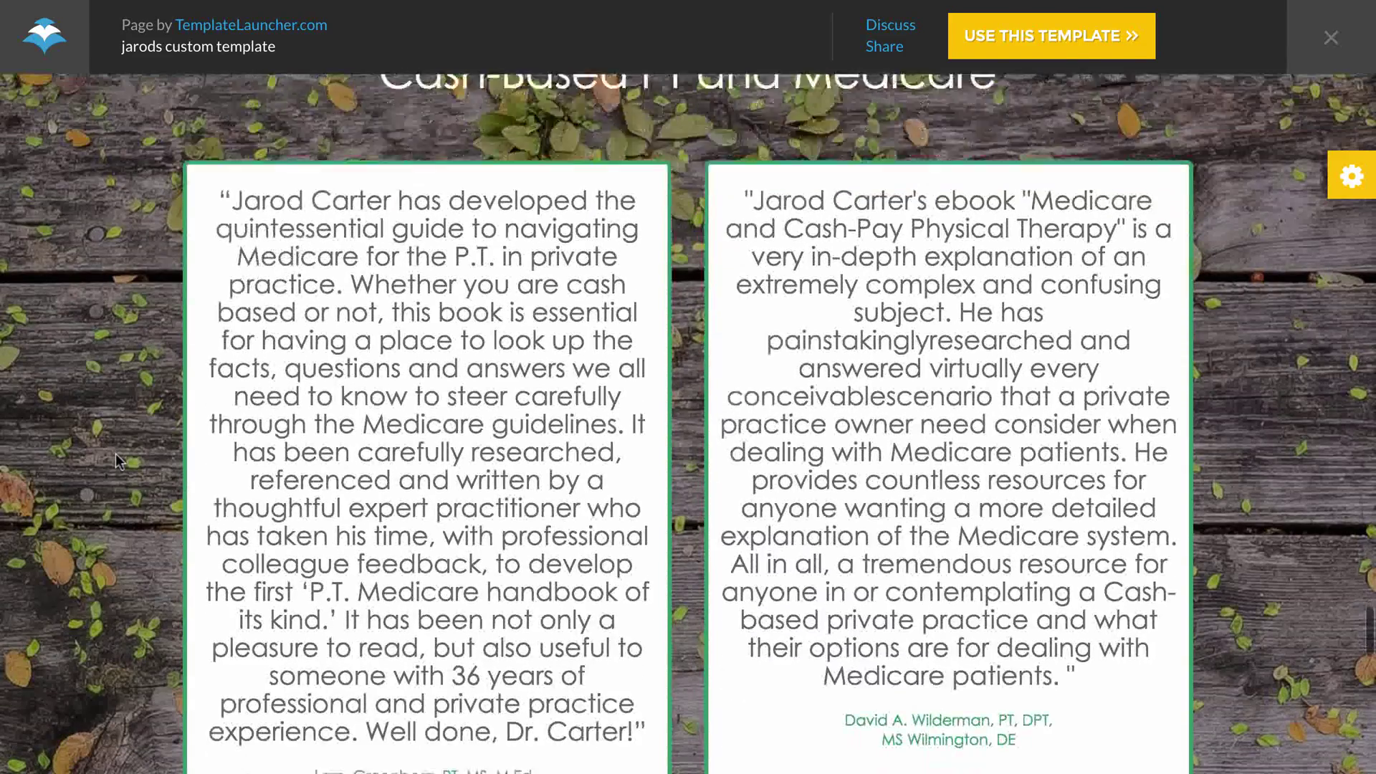
pyautogui.scroll(-10, 119, 460)
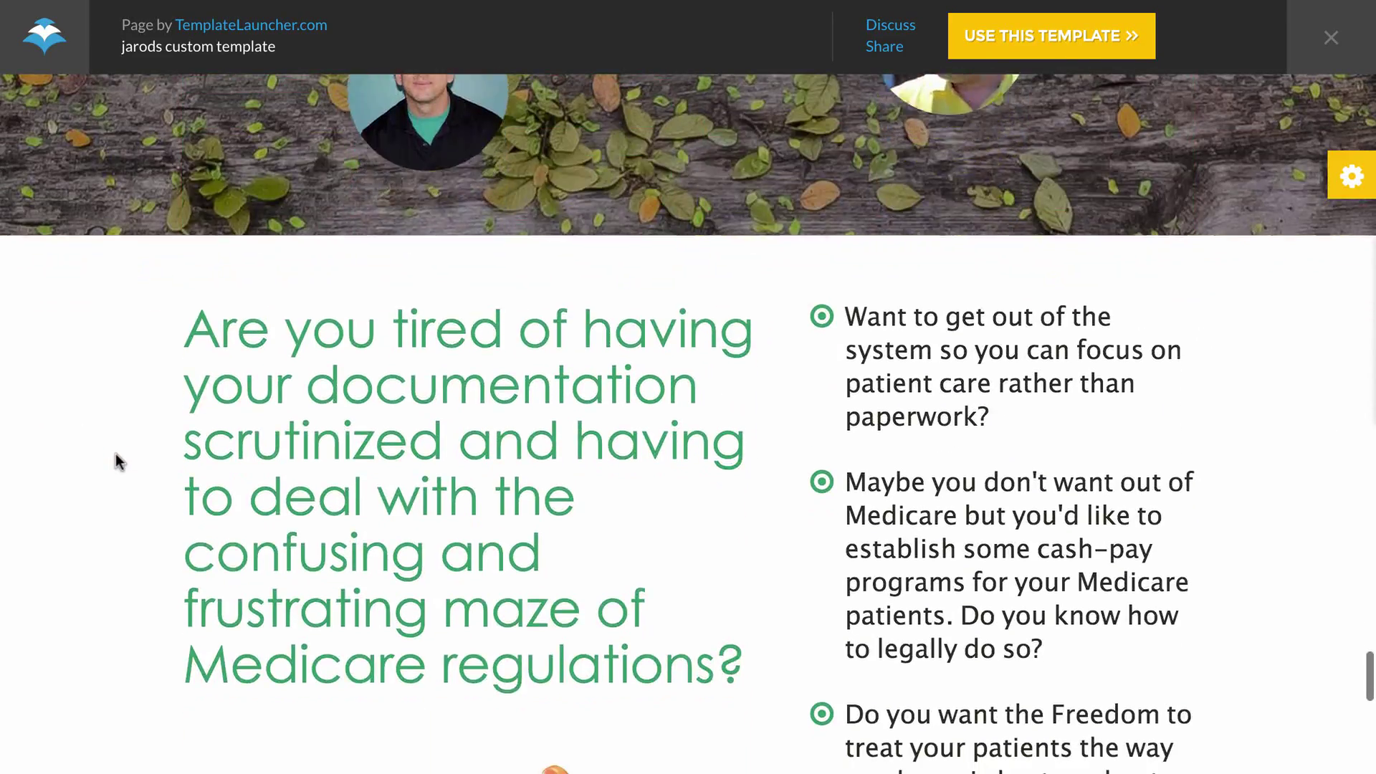
pyautogui.scroll(-2, 119, 461)
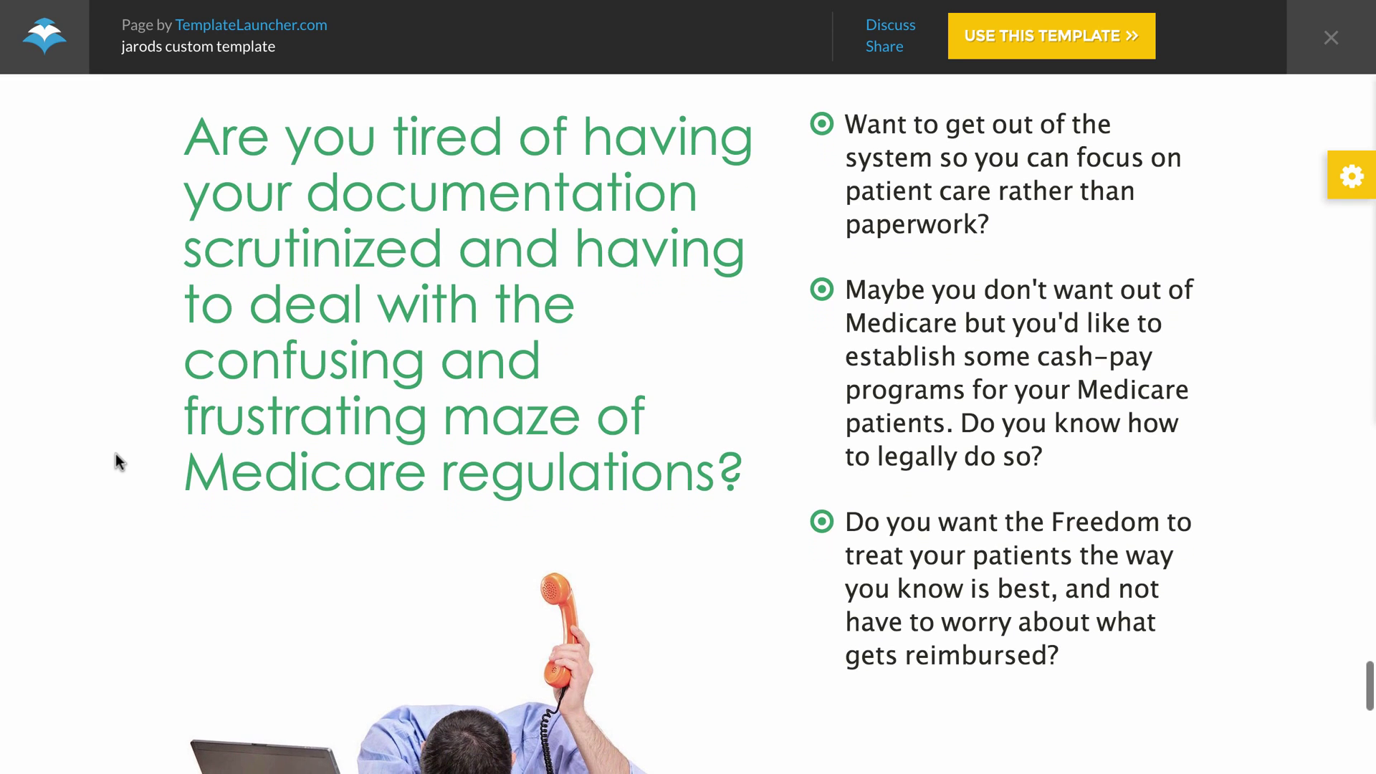
# Examine the stressed office worker image, the third pair of testimonials, the repeated book offers and the money-back guarantee.
pyautogui.scroll(-3, 118, 461)
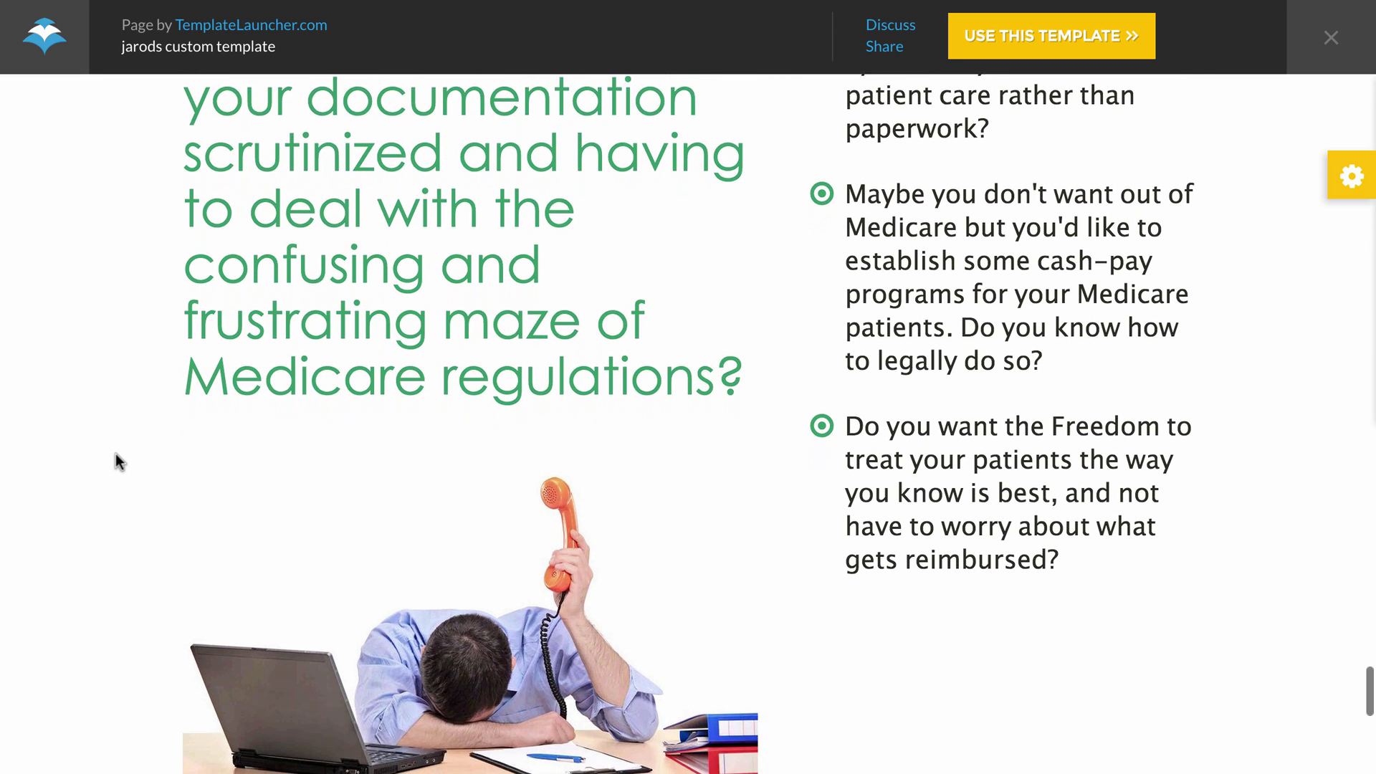
pyautogui.scroll(-7, 117, 459)
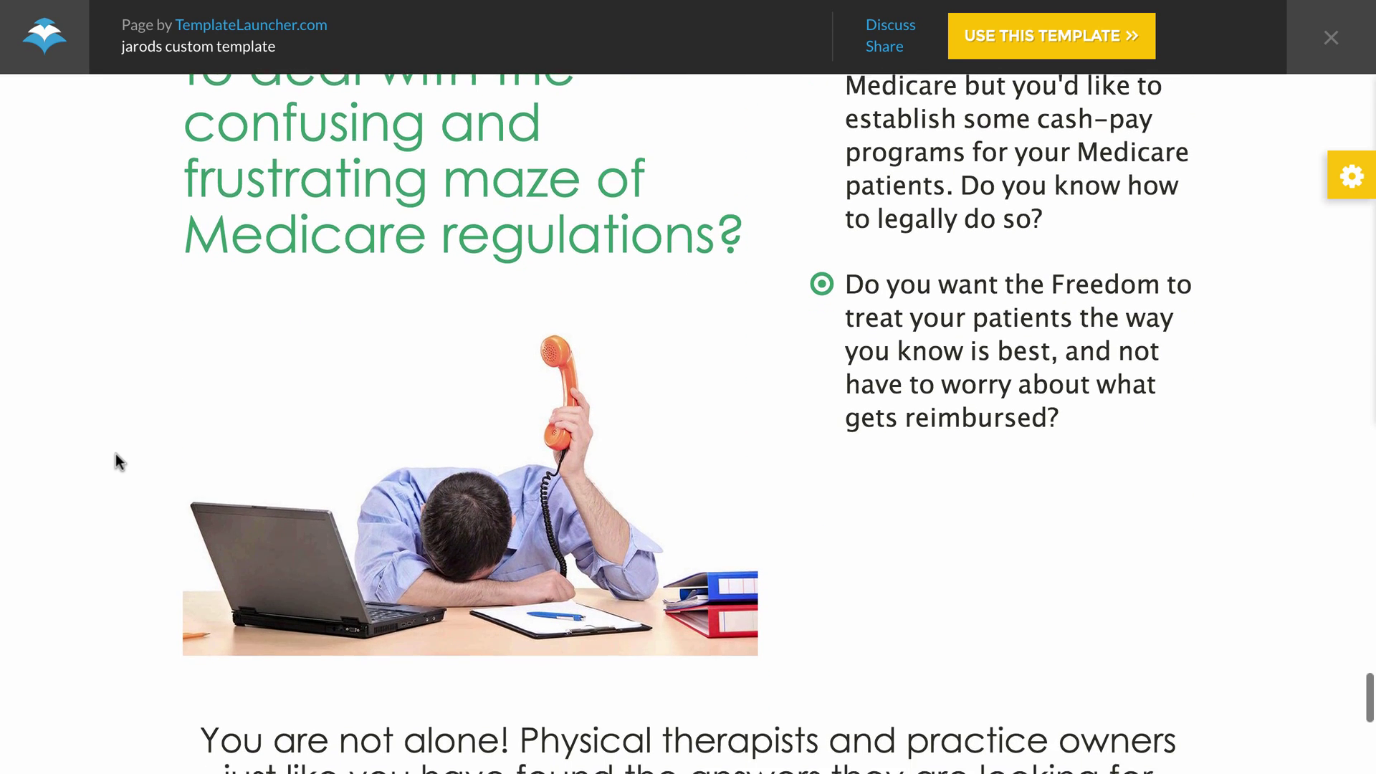
pyautogui.scroll(-18, 114, 453)
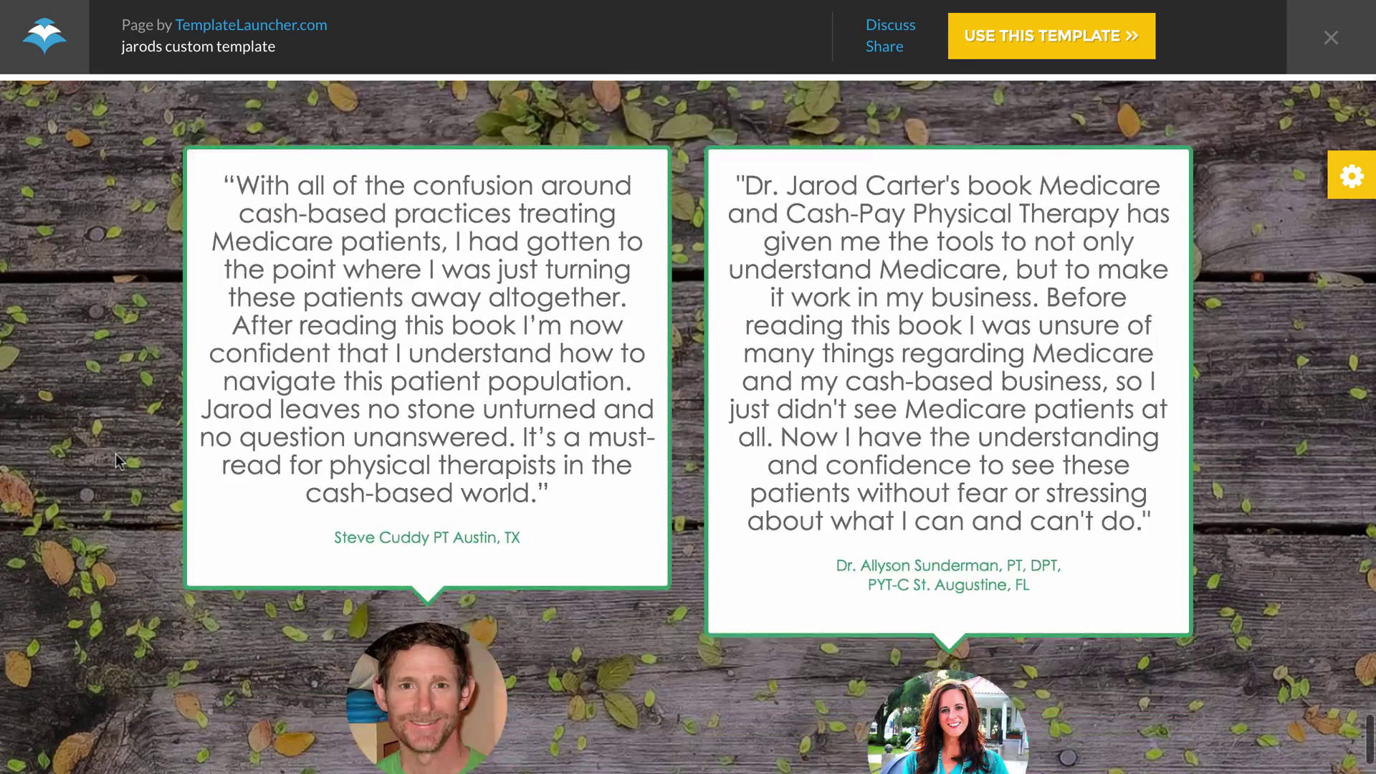
pyautogui.scroll(-15, 115, 459)
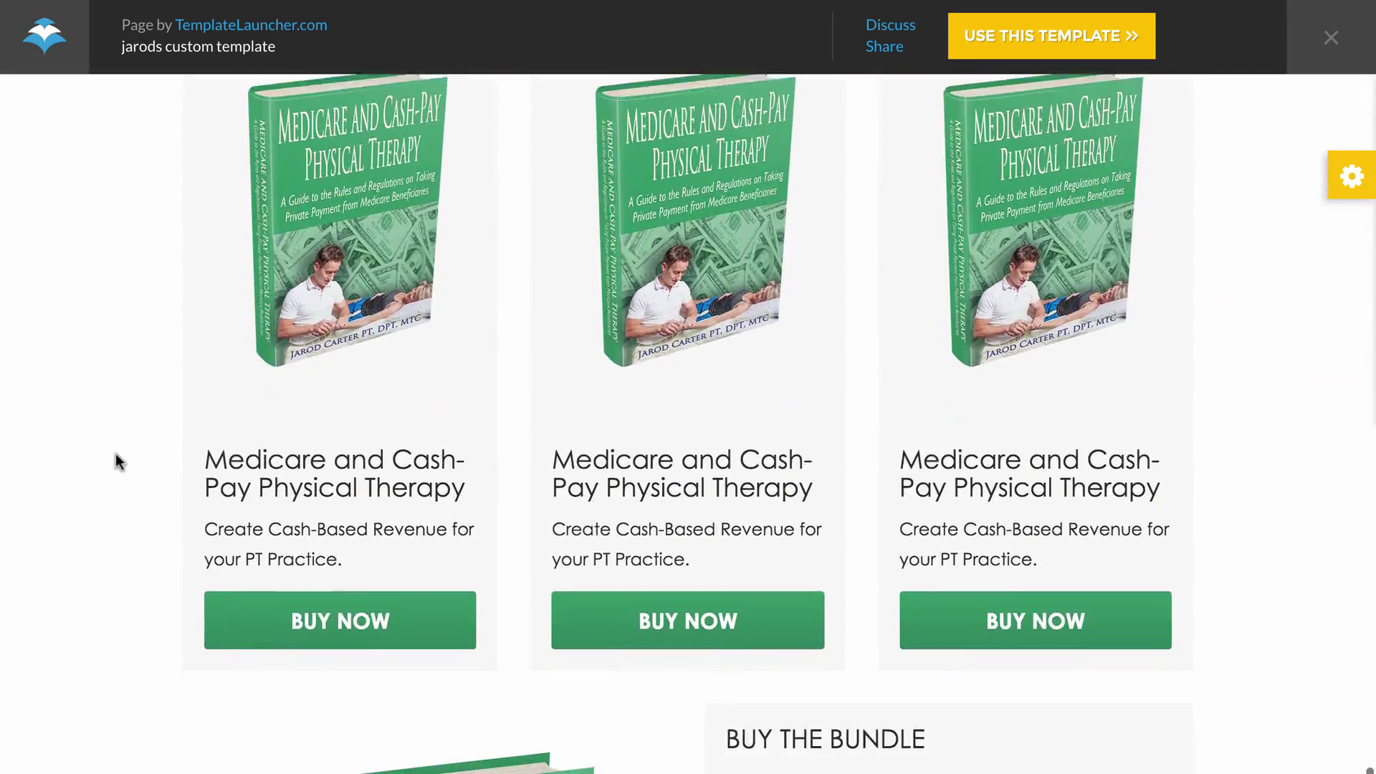
pyautogui.scroll(-10, 115, 454)
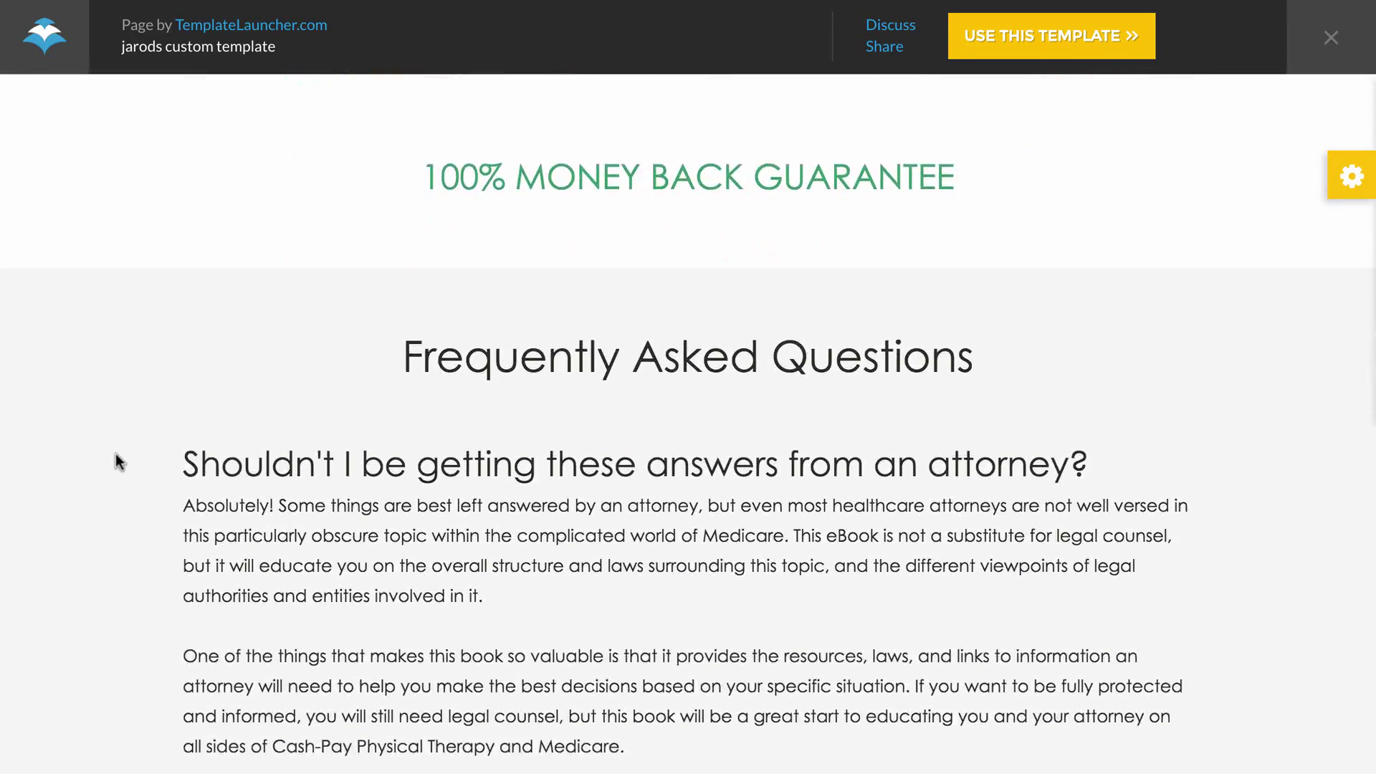
# Examine the Frequently Asked Questions, the blue section about a happy confident healthcare worker and the last SEND MY COPY offers.
pyautogui.scroll(-17, 115, 453)
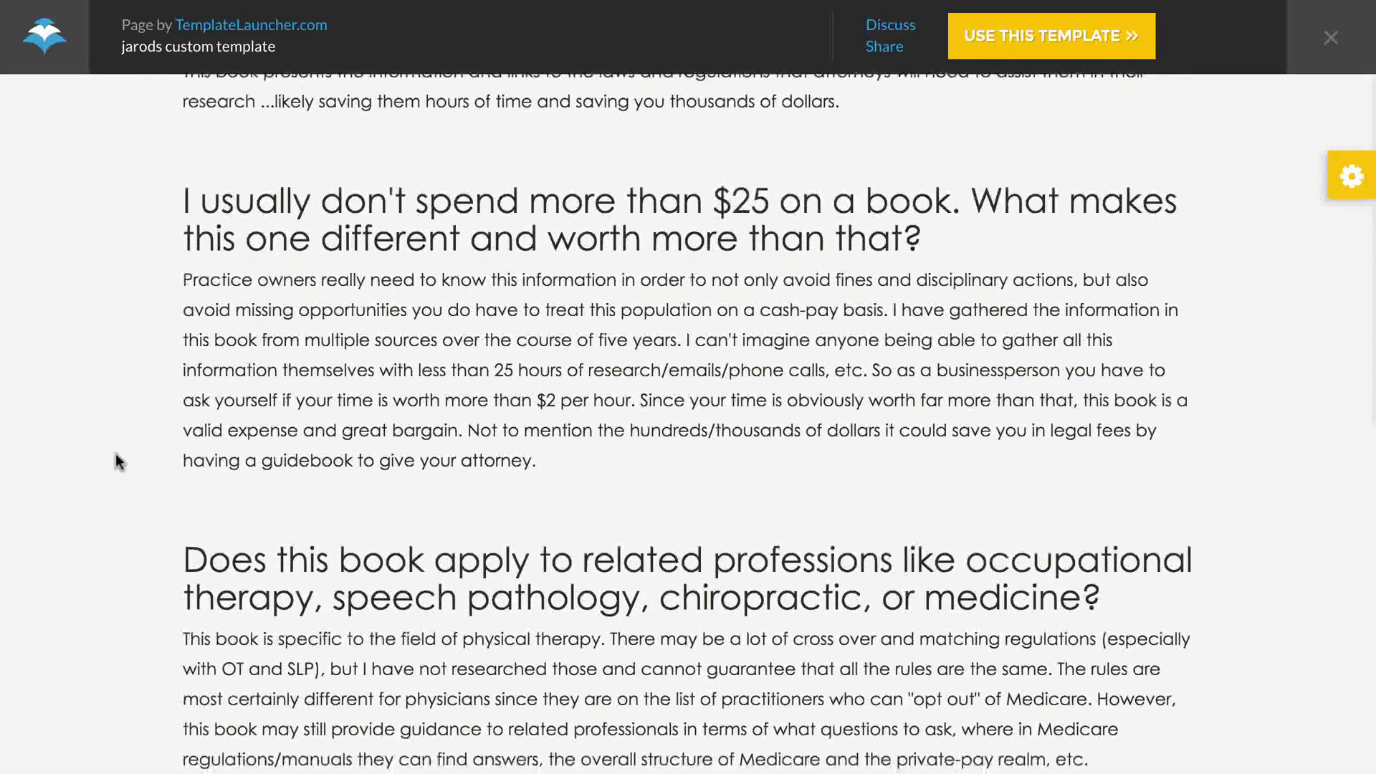
pyautogui.scroll(-10, 115, 454)
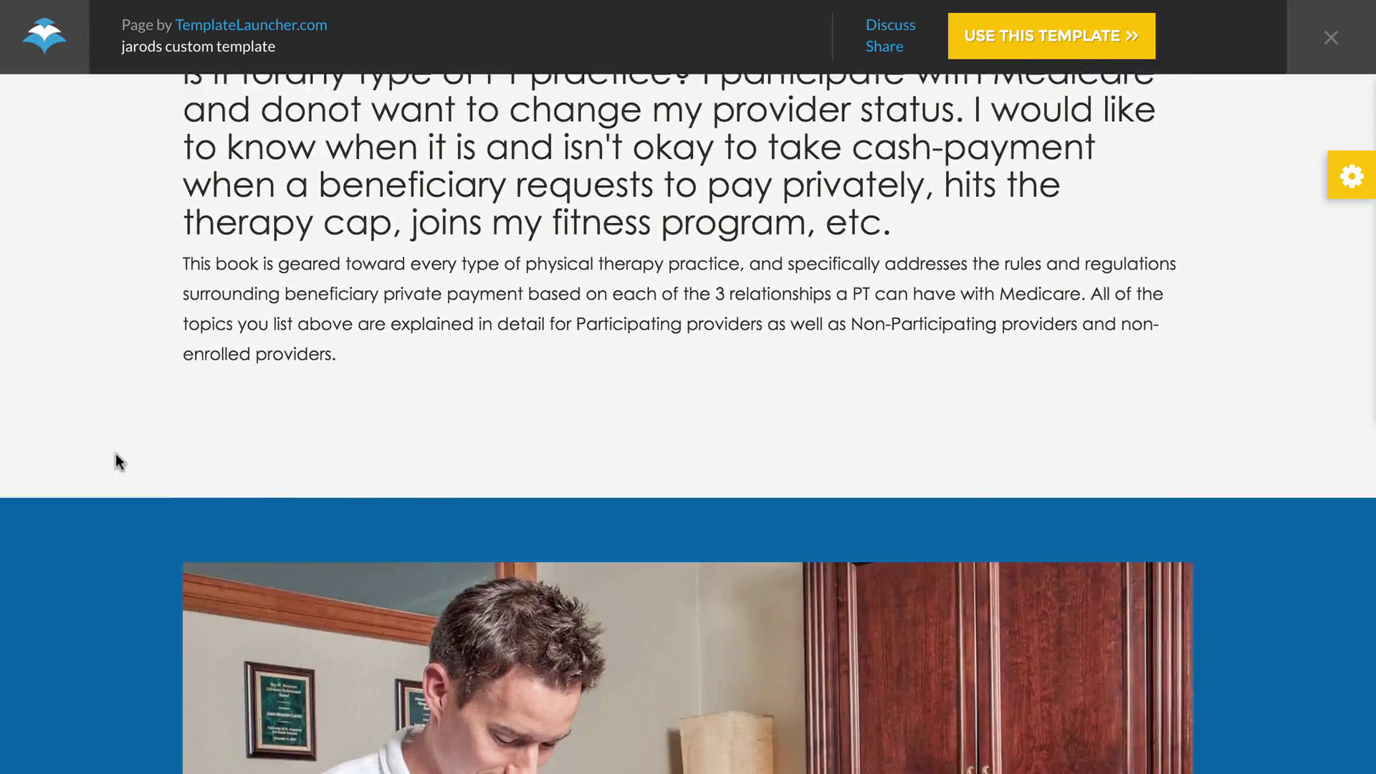
pyautogui.scroll(-8, 115, 453)
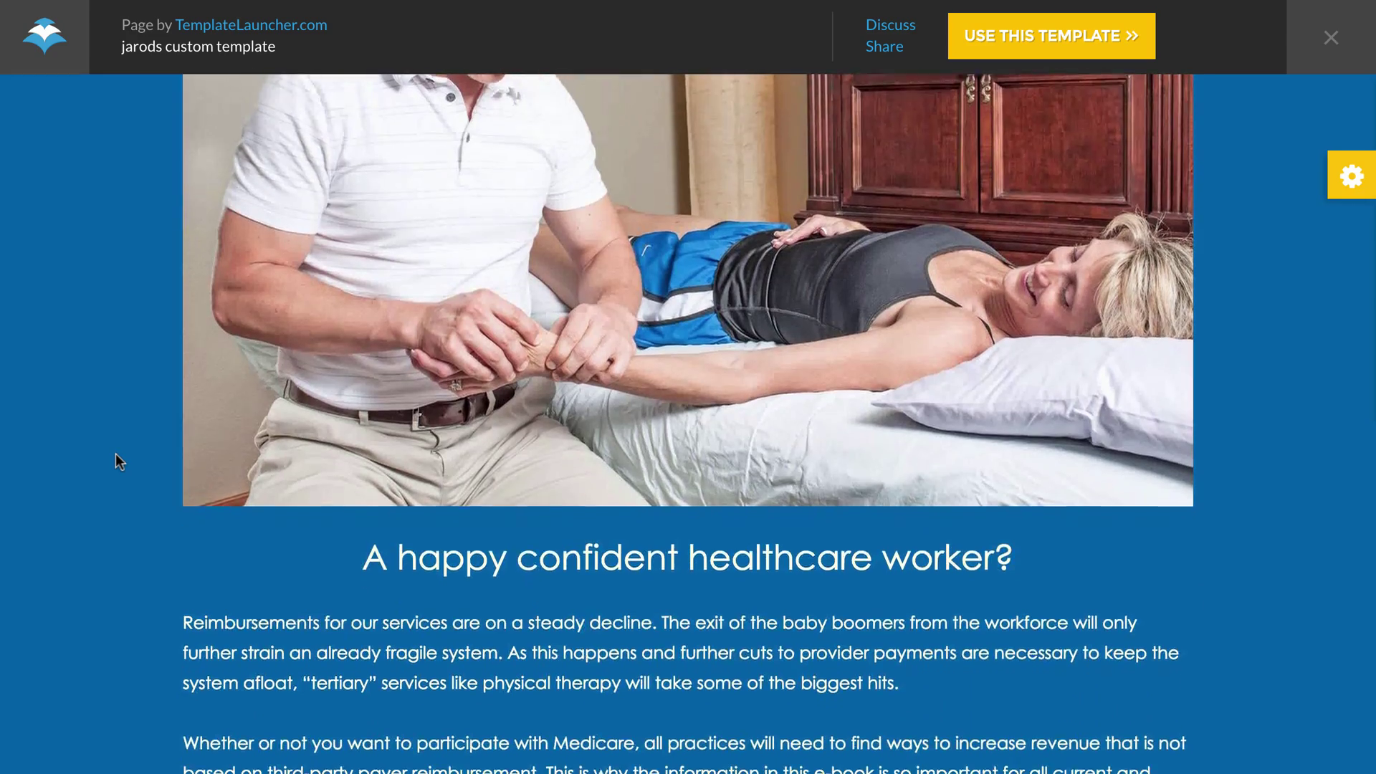
pyautogui.scroll(-11, 115, 454)
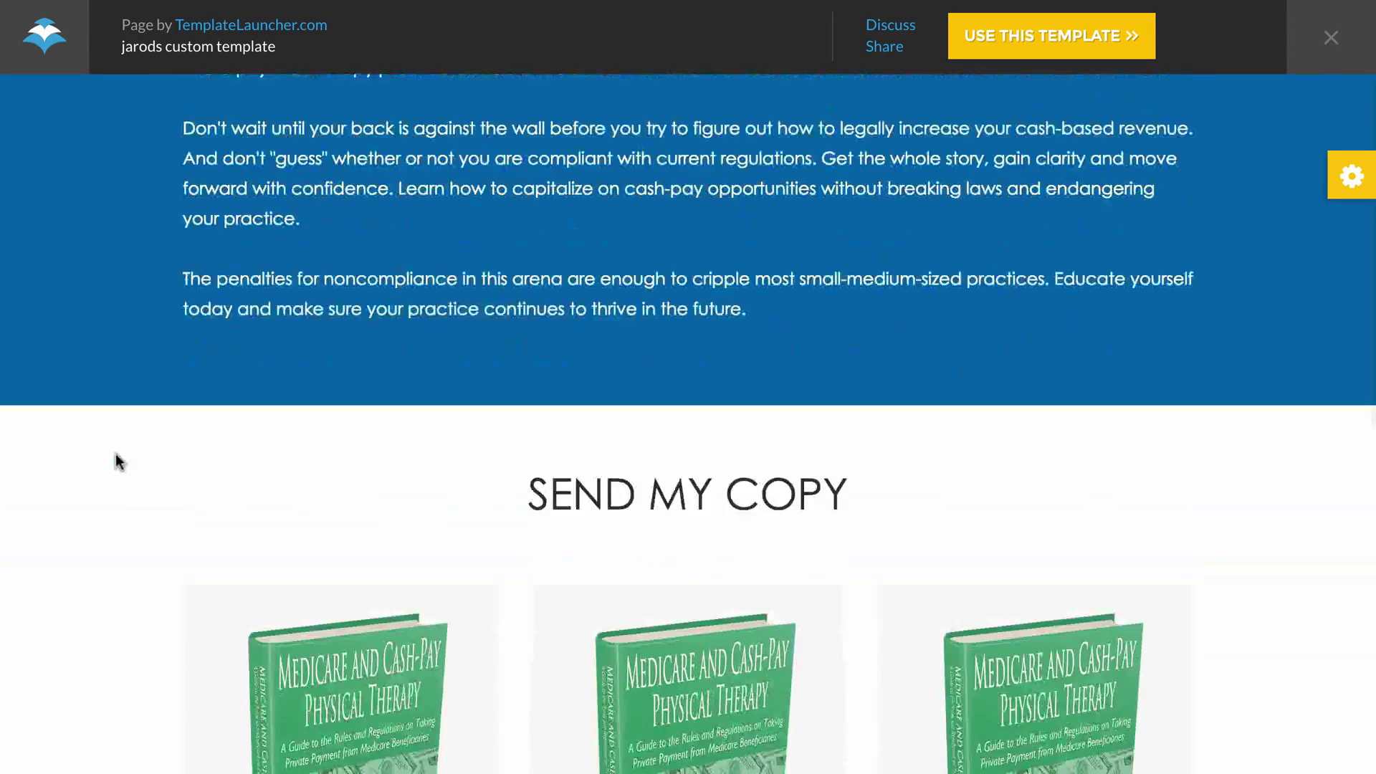
pyautogui.scroll(-14, 114, 454)
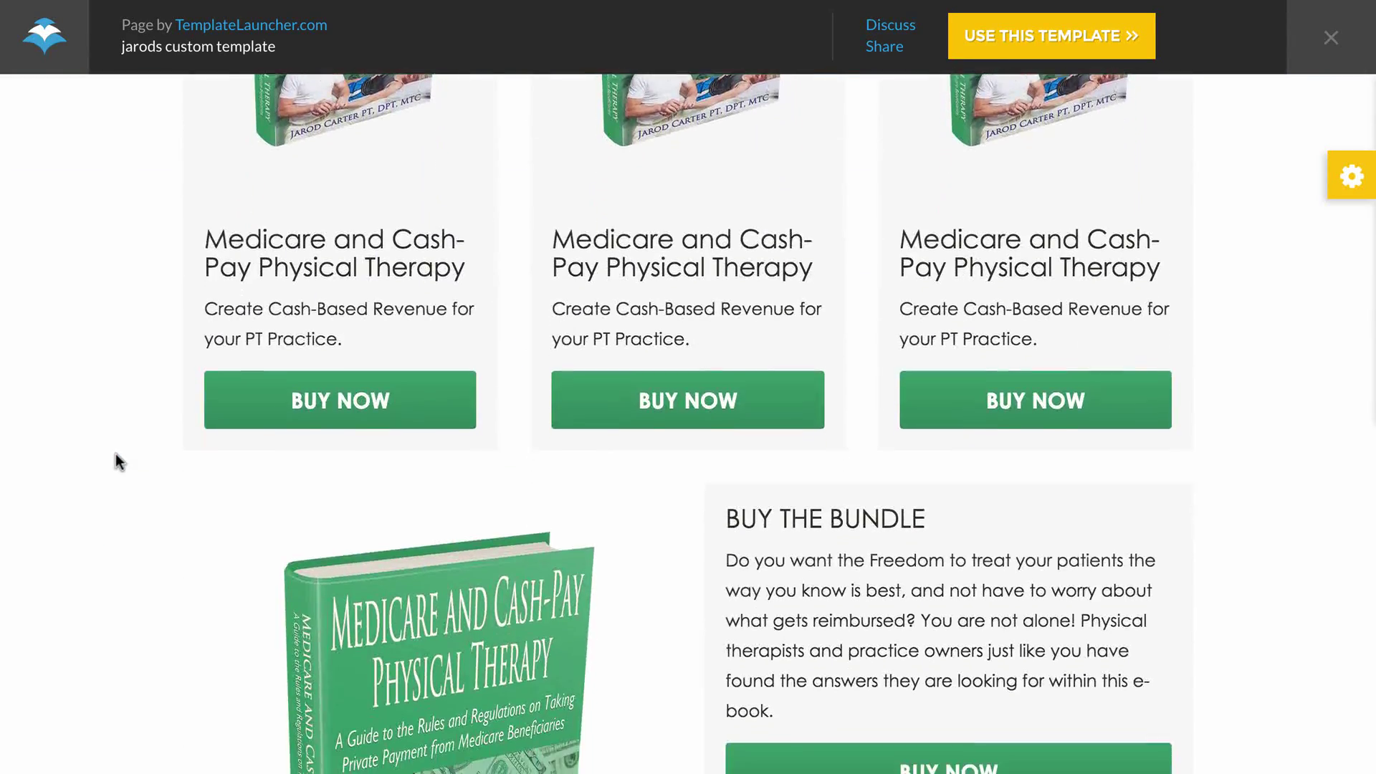
# Examine the About the Author section and the closing free-pages offer down to the template's end, and return to the page header.
pyautogui.scroll(-9, 114, 454)
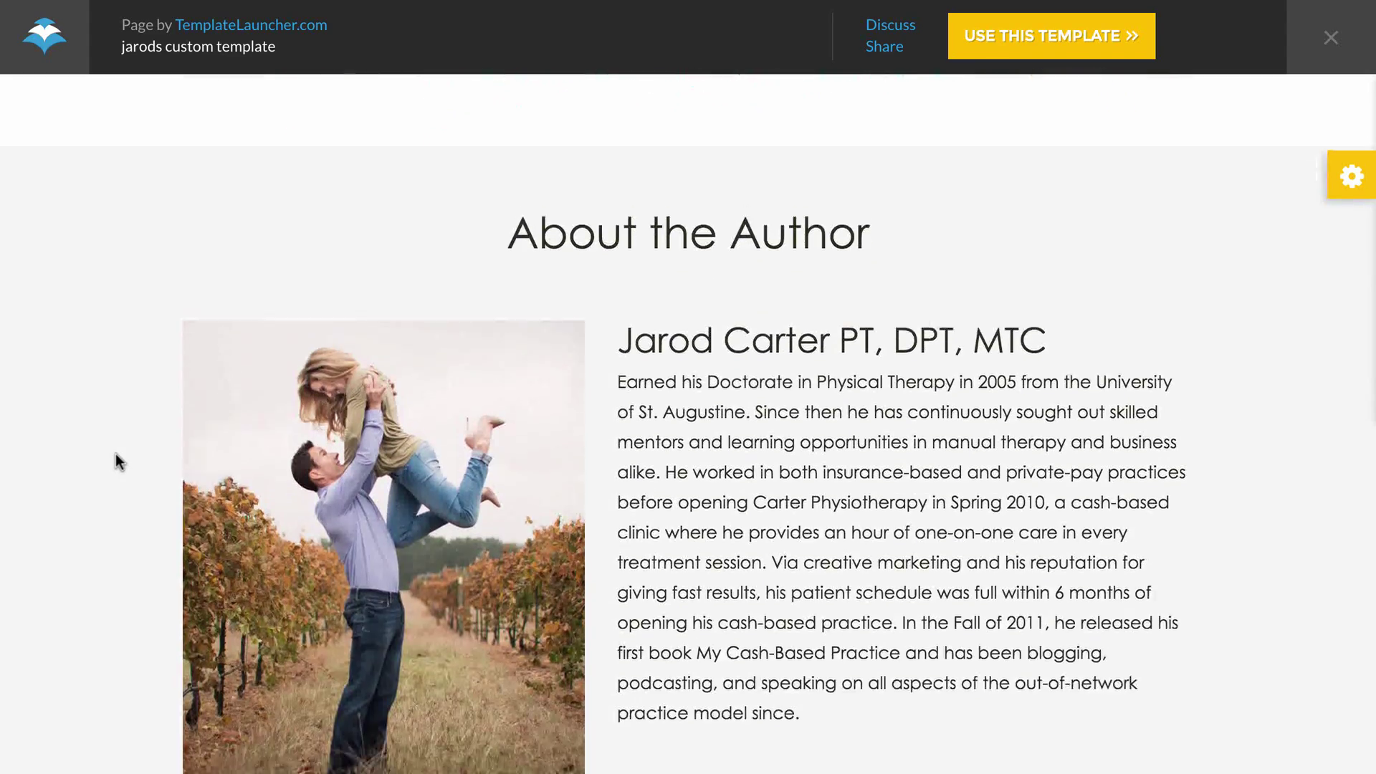
pyautogui.scroll(-2, 115, 453)
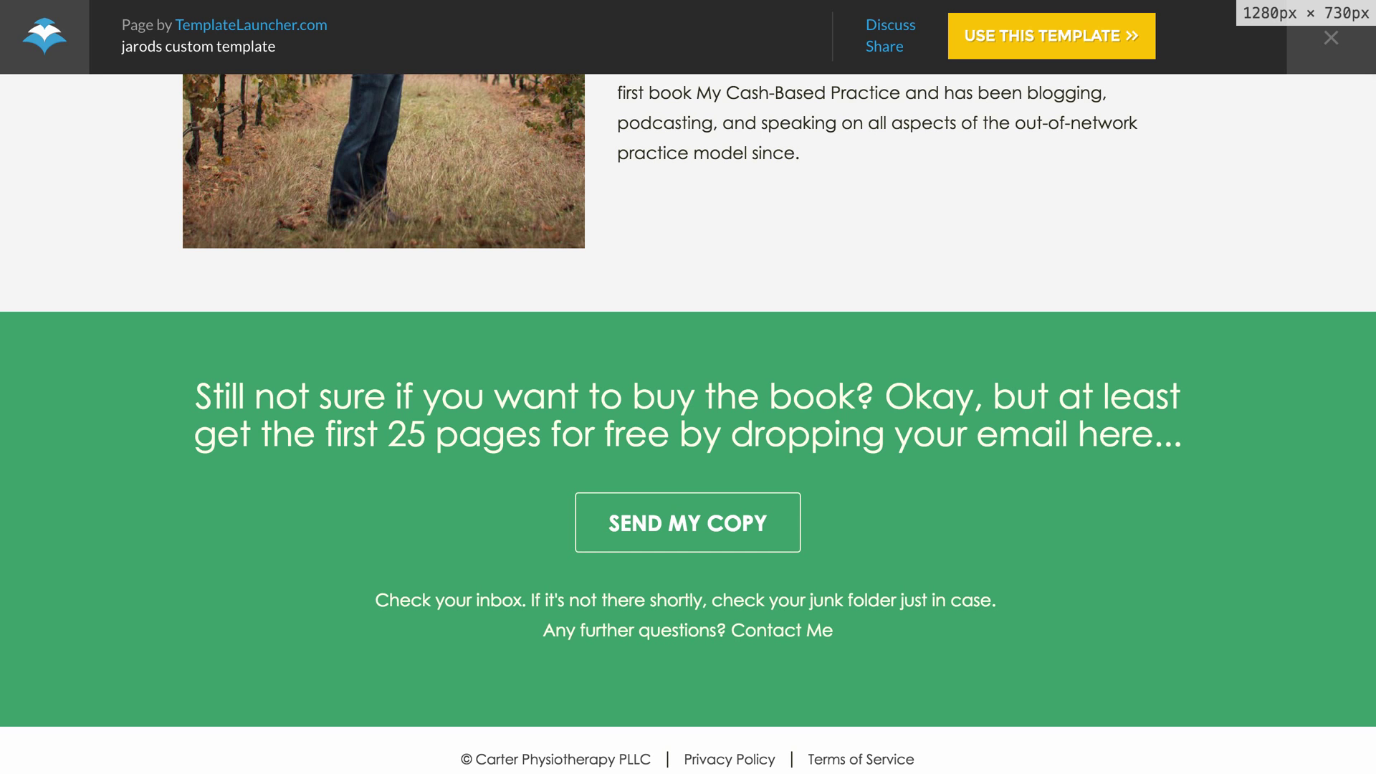
pyautogui.scroll(-1, 332, 519)
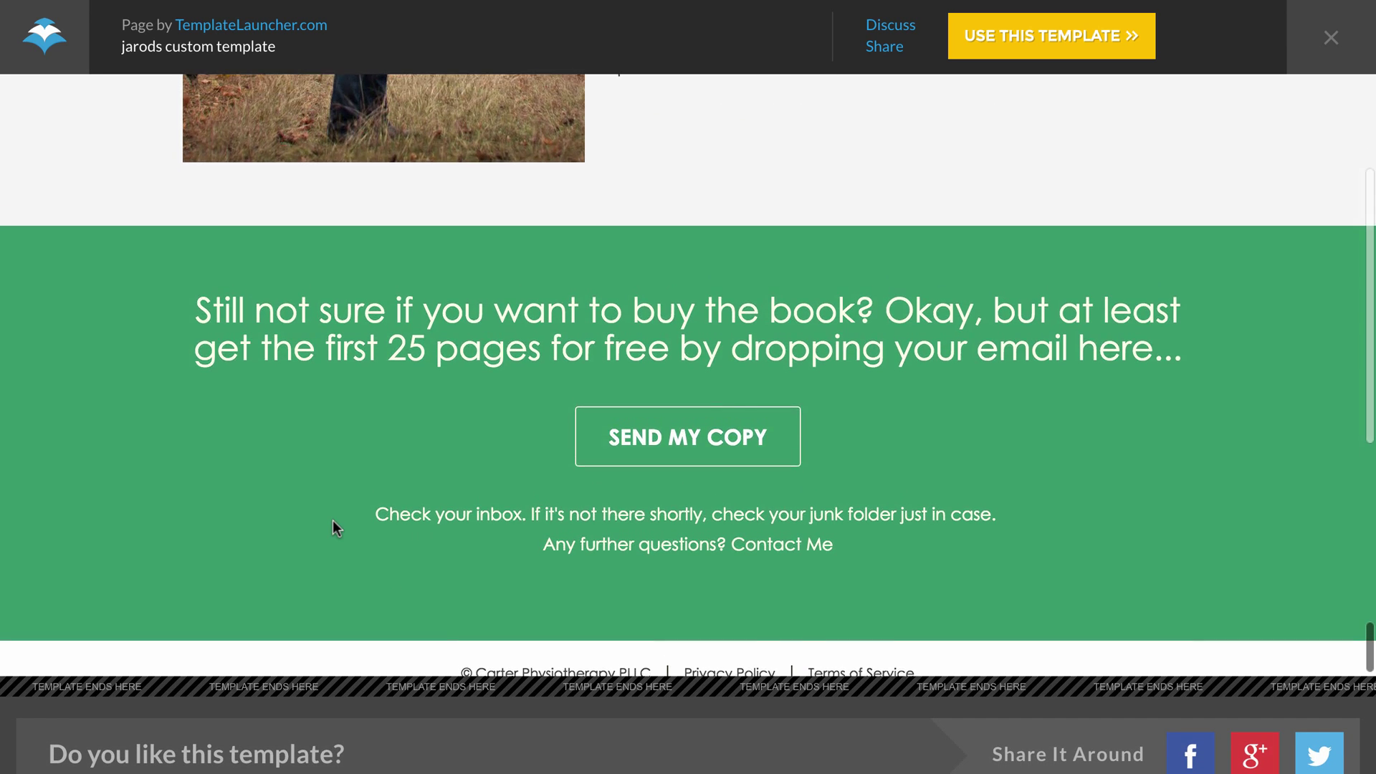
pyautogui.scroll(2, 359, 732)
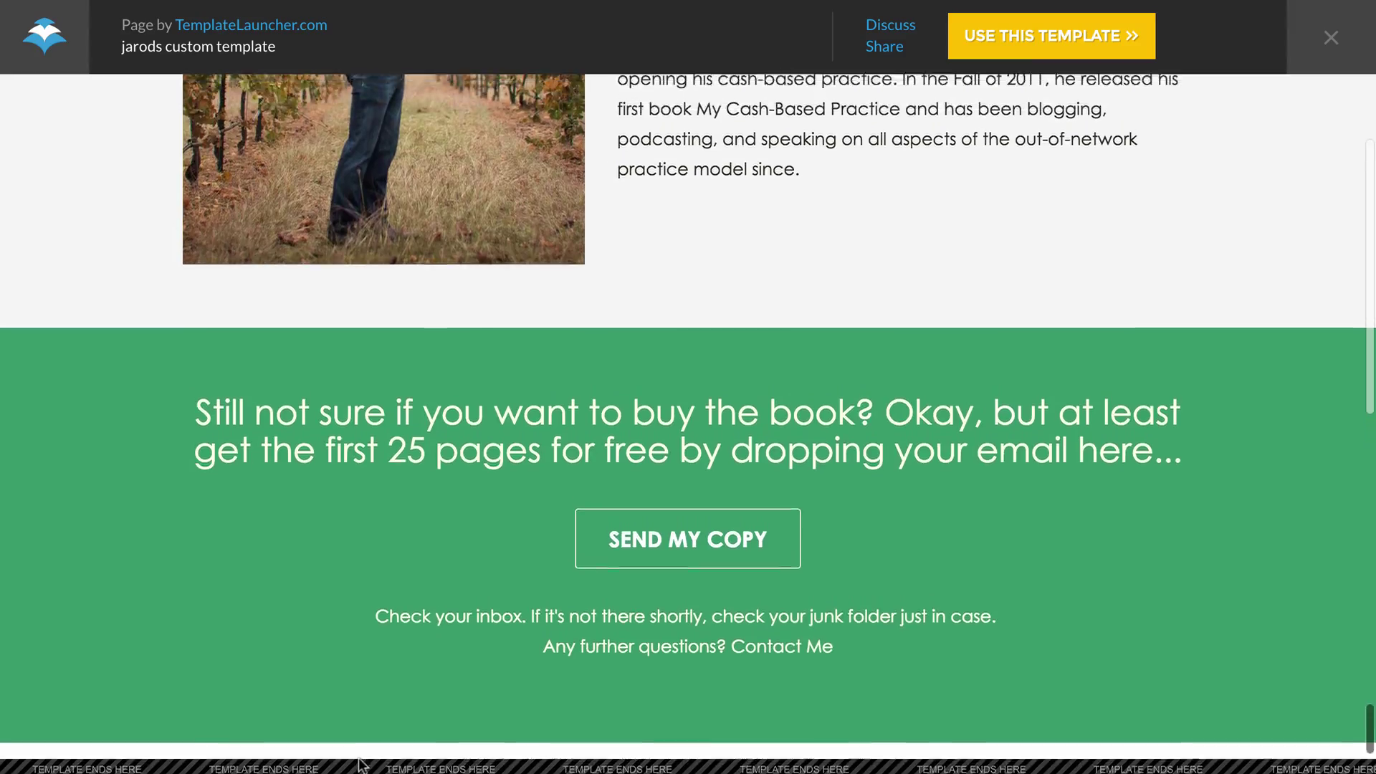
pyautogui.scroll(20, 350, 569)
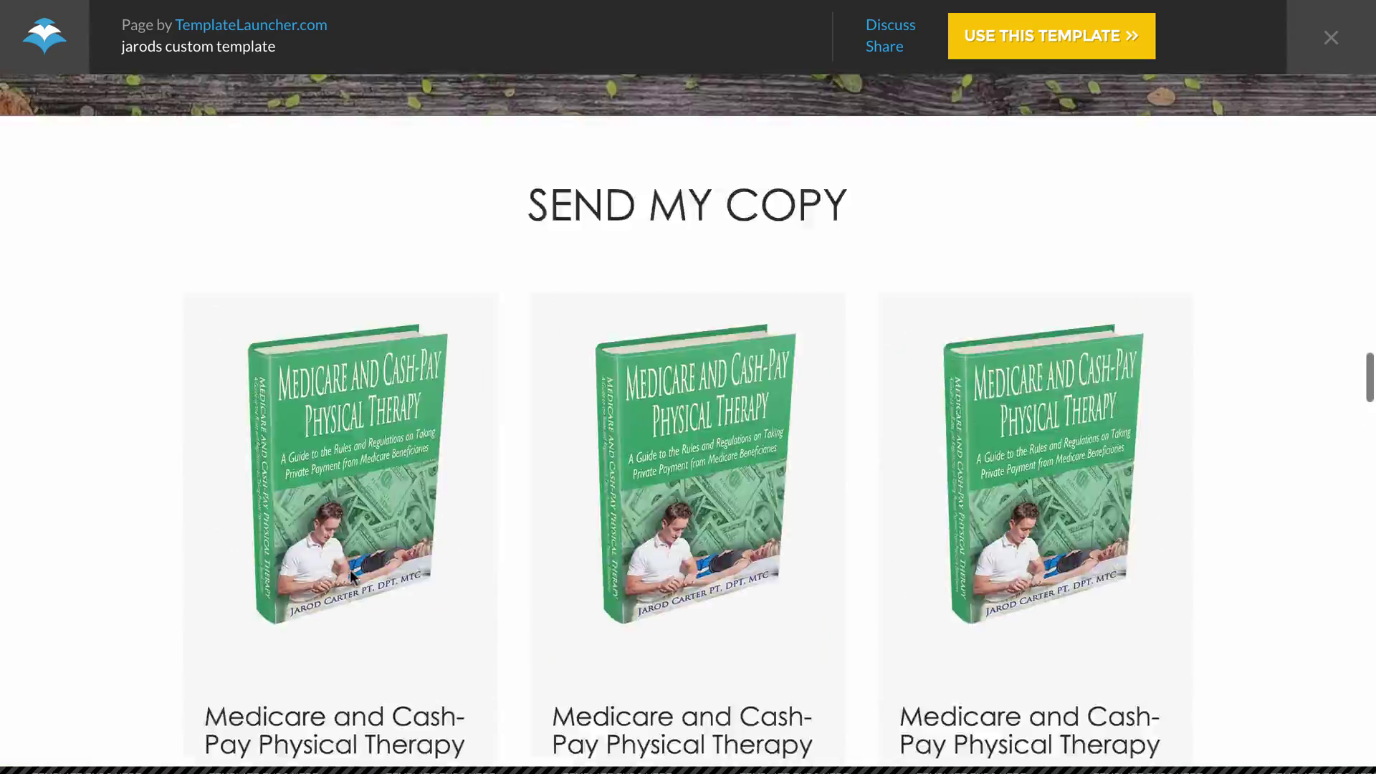
pyautogui.scroll(20, 350, 572)
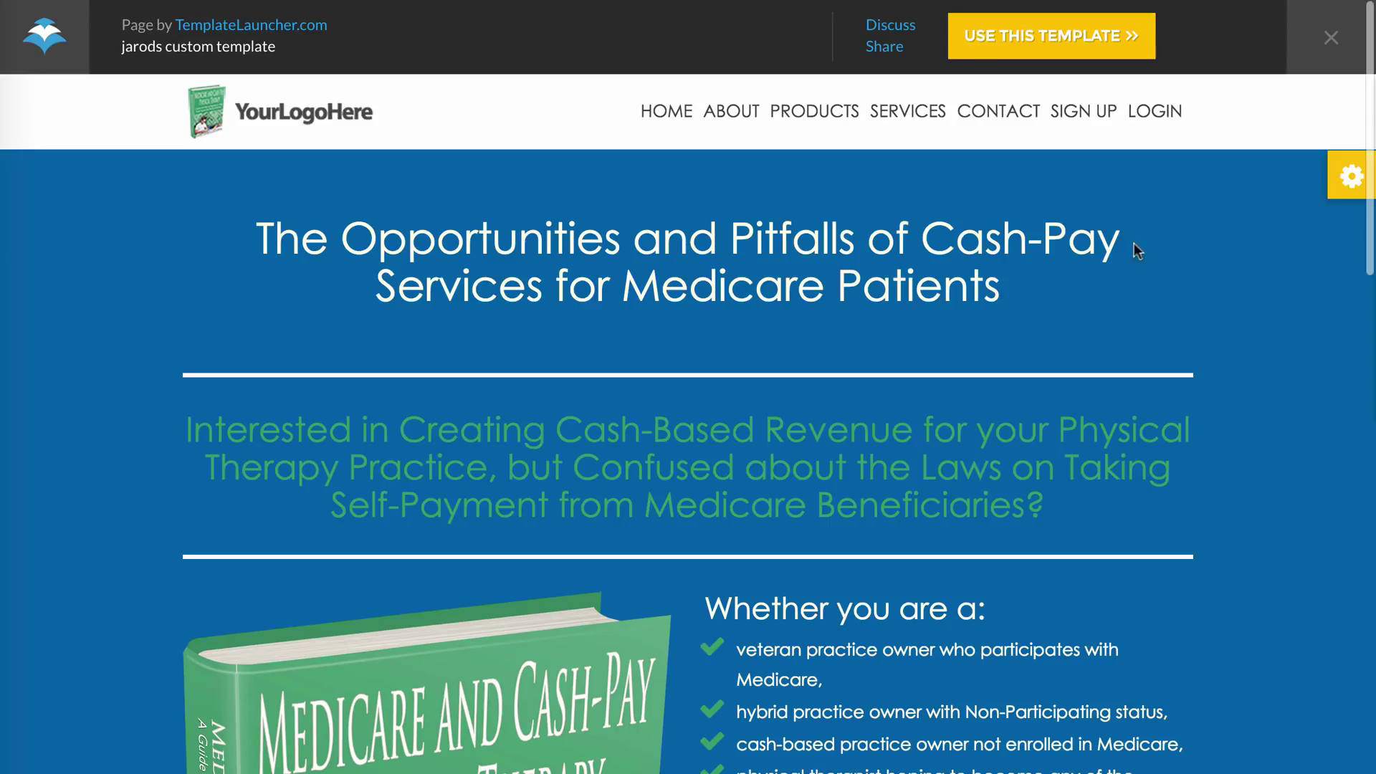
# Bring up the Template How-To video from the TemplateLauncher settings and close it without playing it.
pyautogui.click(1351, 176)
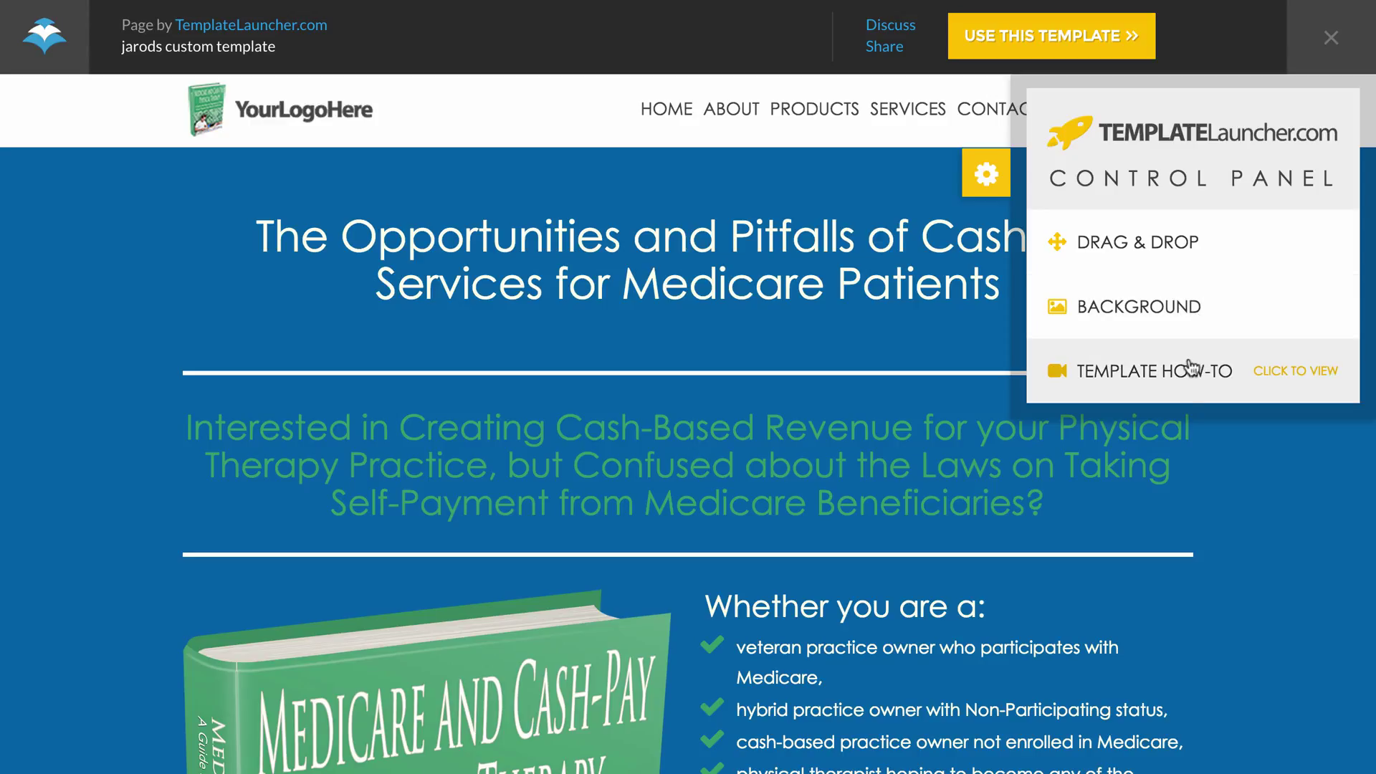
pyautogui.click(1186, 387)
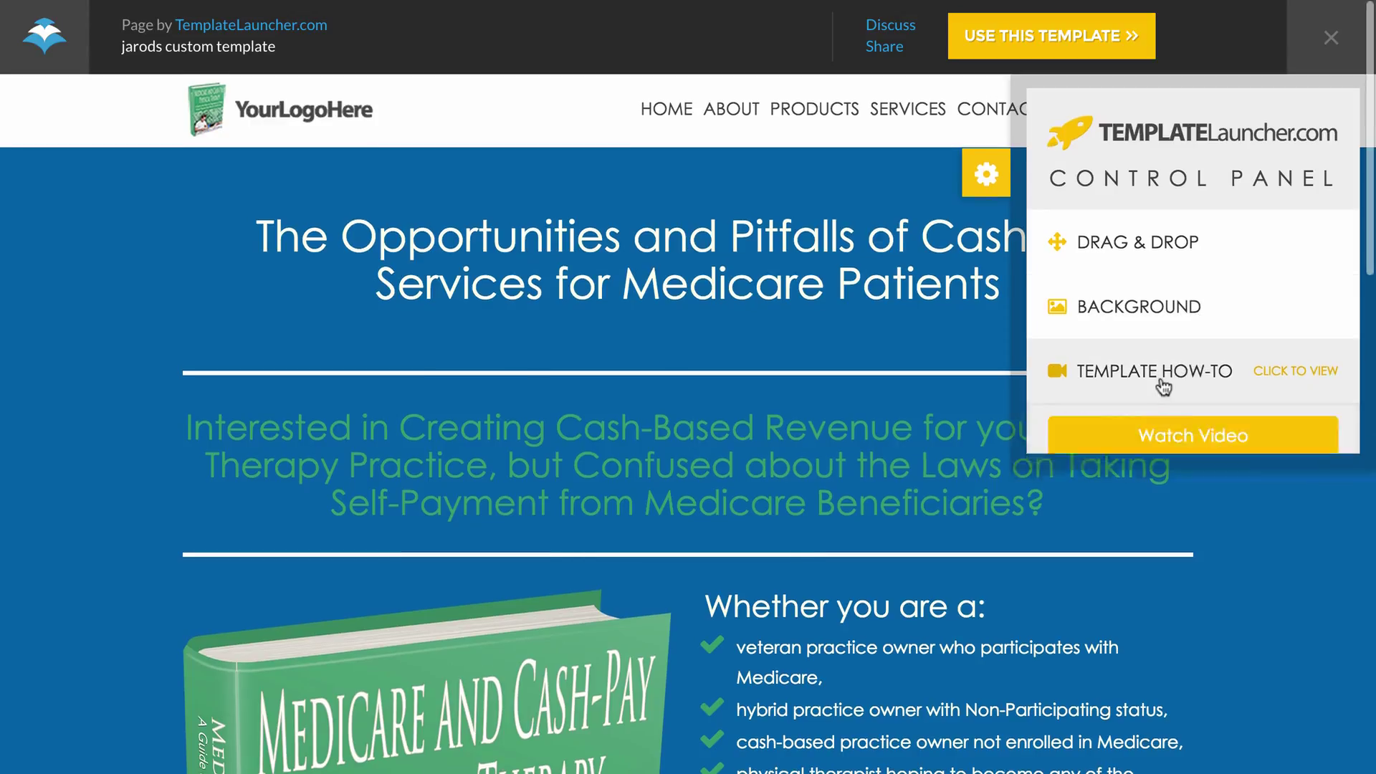
pyautogui.click(1158, 438)
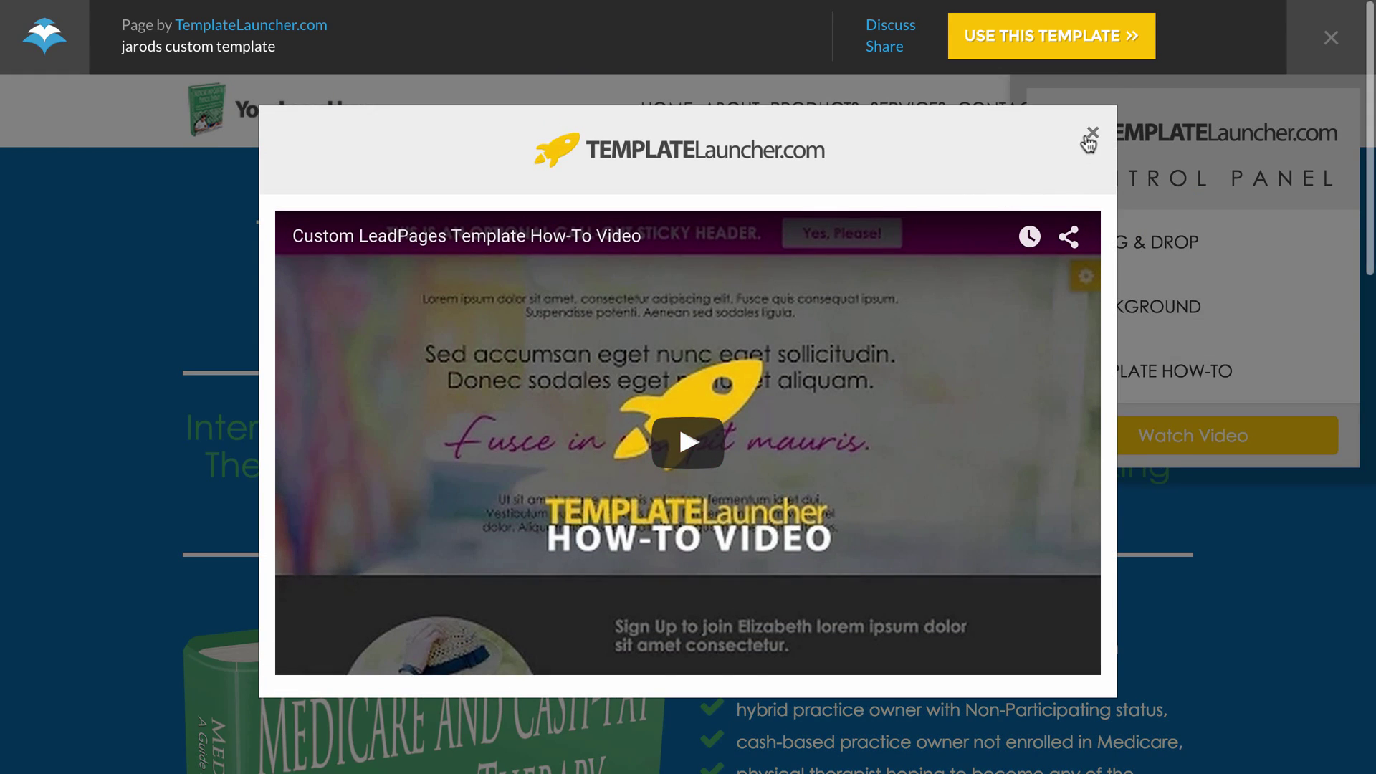
pyautogui.click(1091, 136)
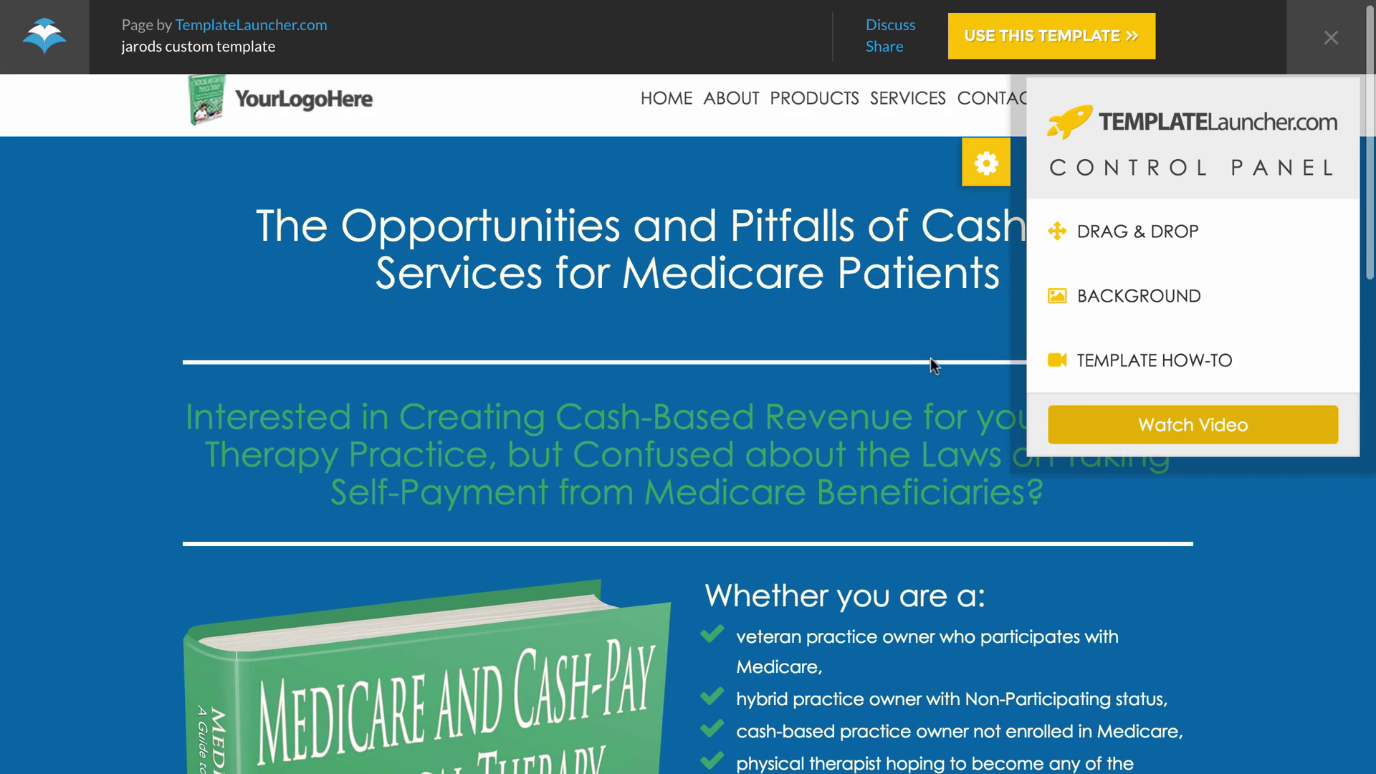
pyautogui.click(1137, 350)
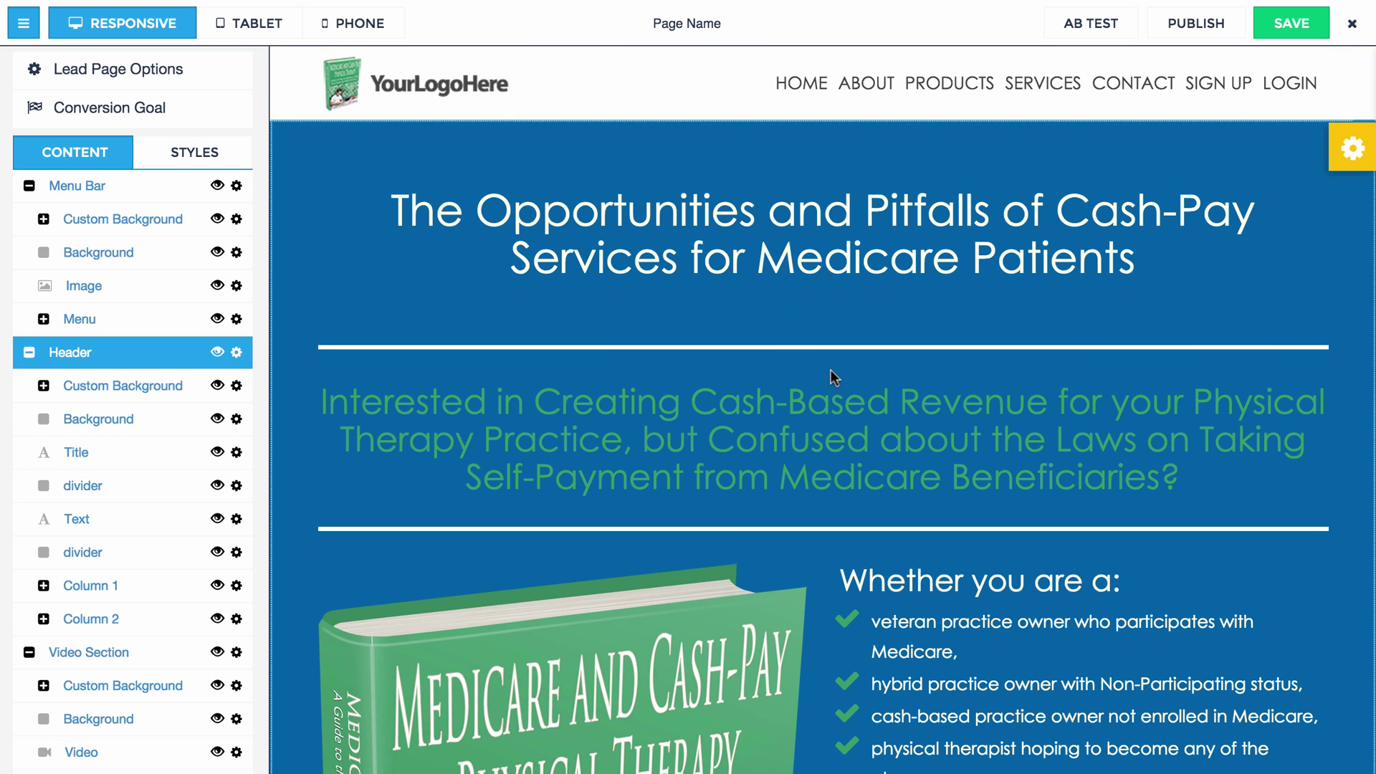
# Open the template's drag-and-drop section order and move Header above Menu Bar.
pyautogui.click(1348, 159)
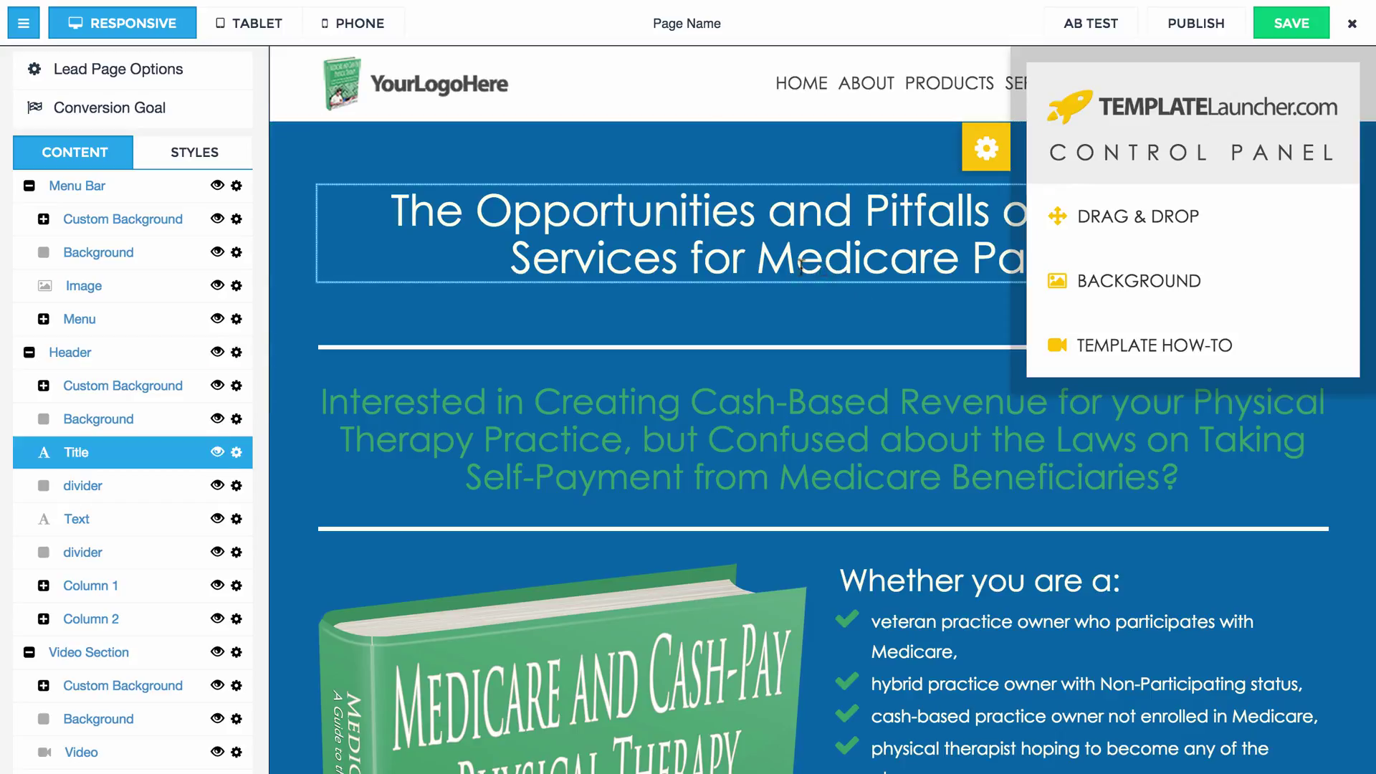
pyautogui.click(1131, 236)
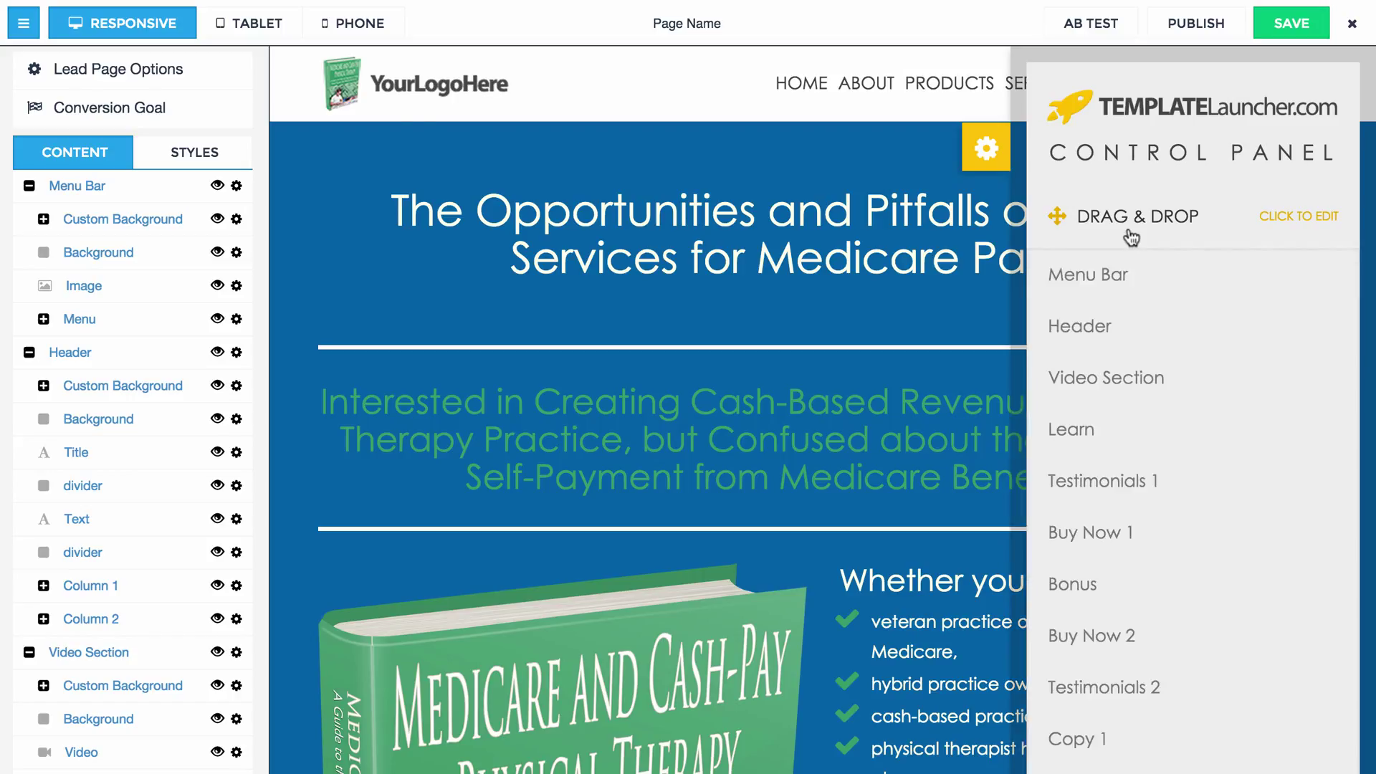
pyautogui.moveTo(1133, 332); pyautogui.dragTo(1161, 279)
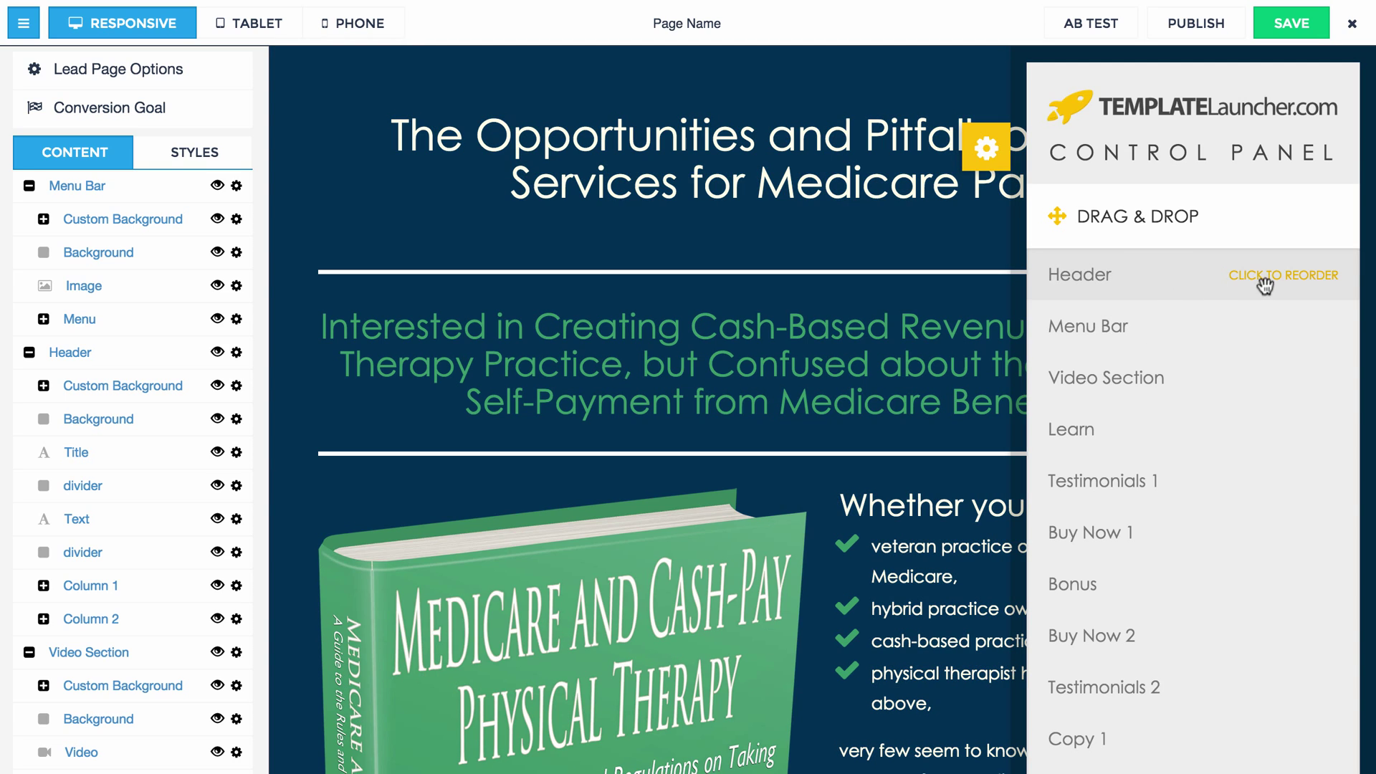
# Reorder the Header's columns so Column 2 precedes Column 1, and check the swapped text and book image on the page.
pyautogui.click(1226, 279)
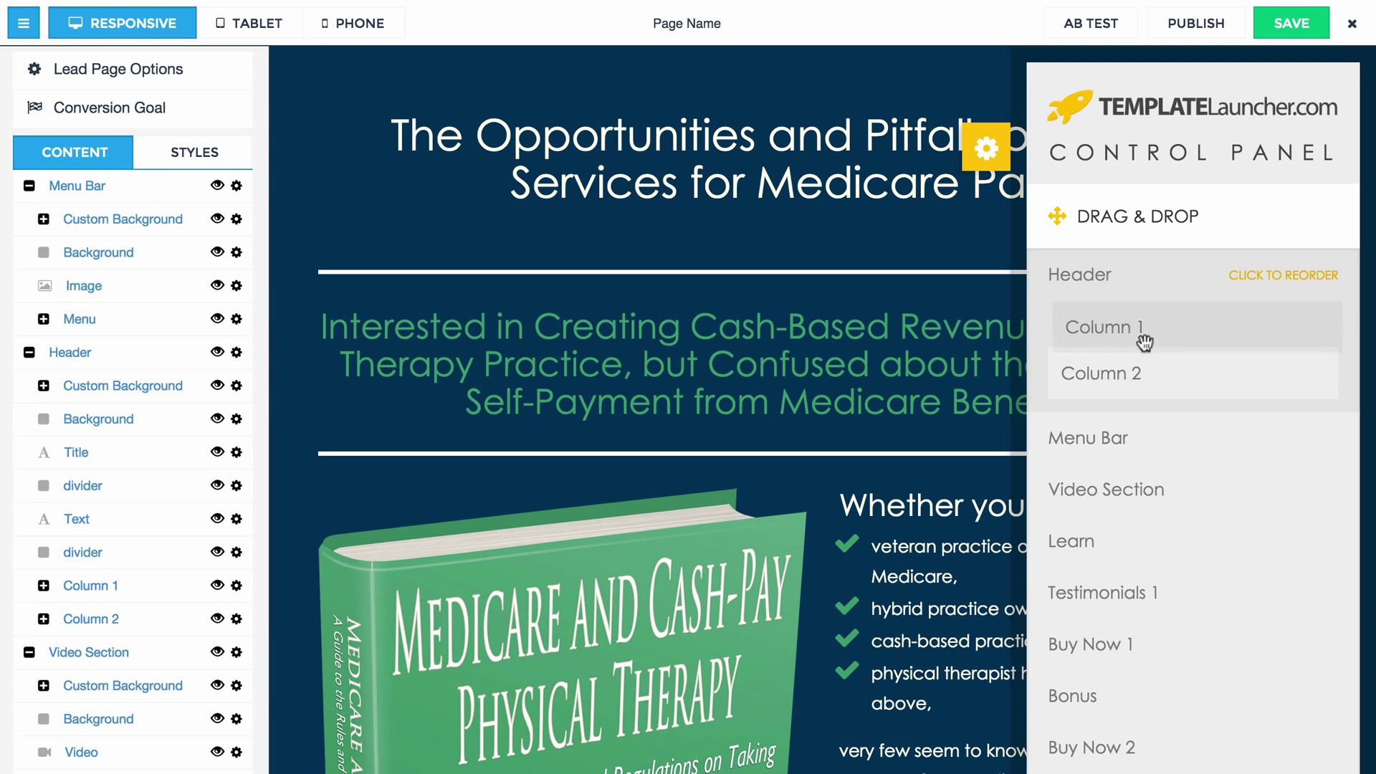
pyautogui.moveTo(1143, 341); pyautogui.dragTo(1139, 380)
pyautogui.scroll(-5, 814, 351)
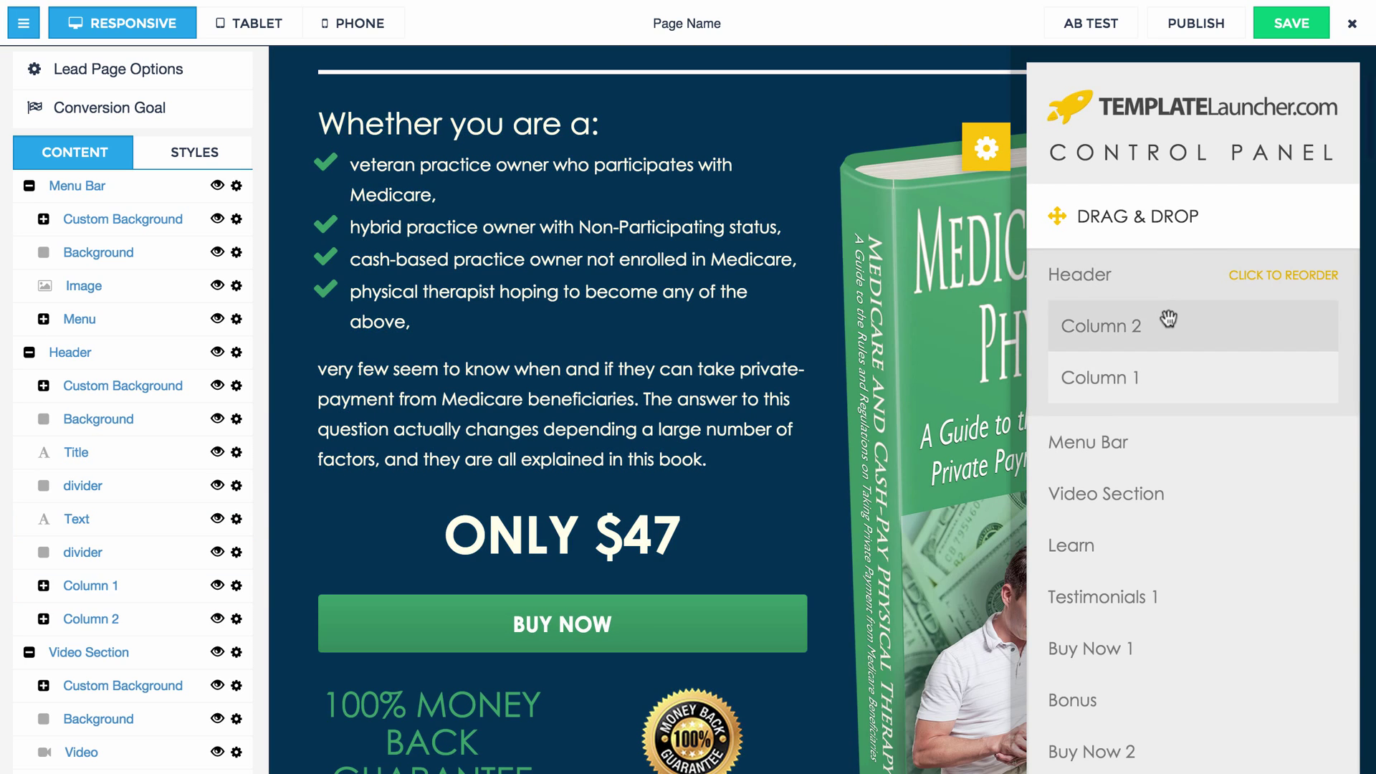
pyautogui.moveTo(1169, 324)
pyautogui.mouseDown()
pyautogui.moveTo(1172, 380)
pyautogui.moveTo(1153, 371)
pyautogui.moveTo(1161, 310)
pyautogui.mouseUp()
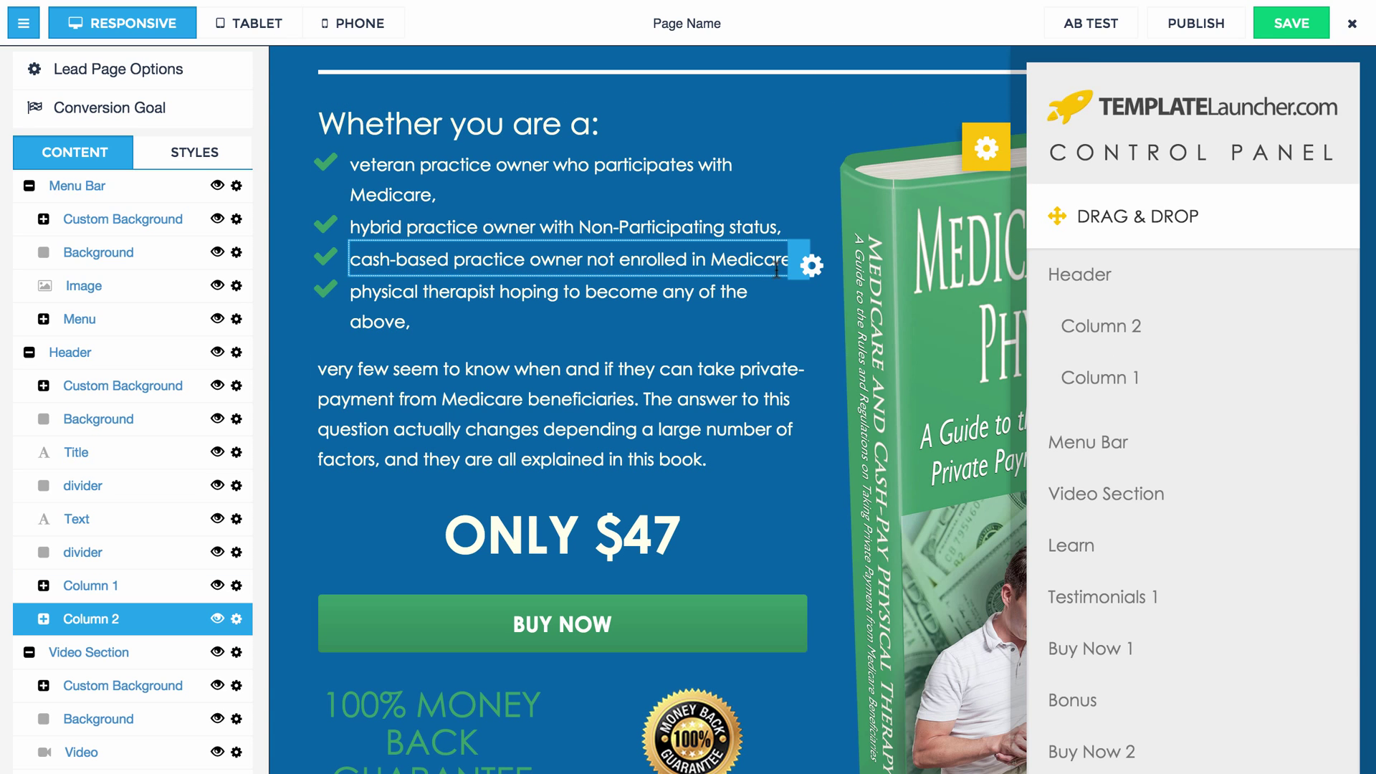
pyautogui.scroll(2, 770, 266)
pyautogui.scroll(-3, 770, 265)
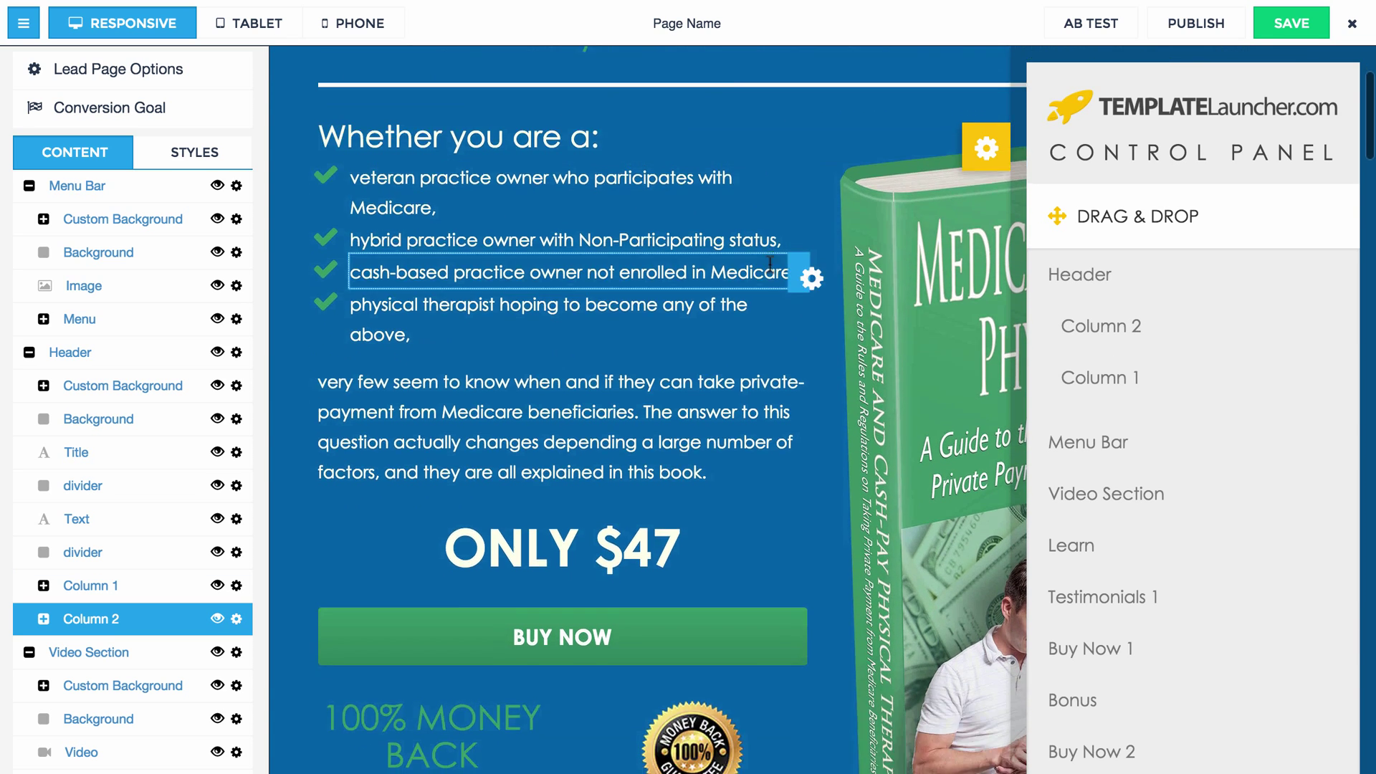
pyautogui.scroll(-2, 770, 265)
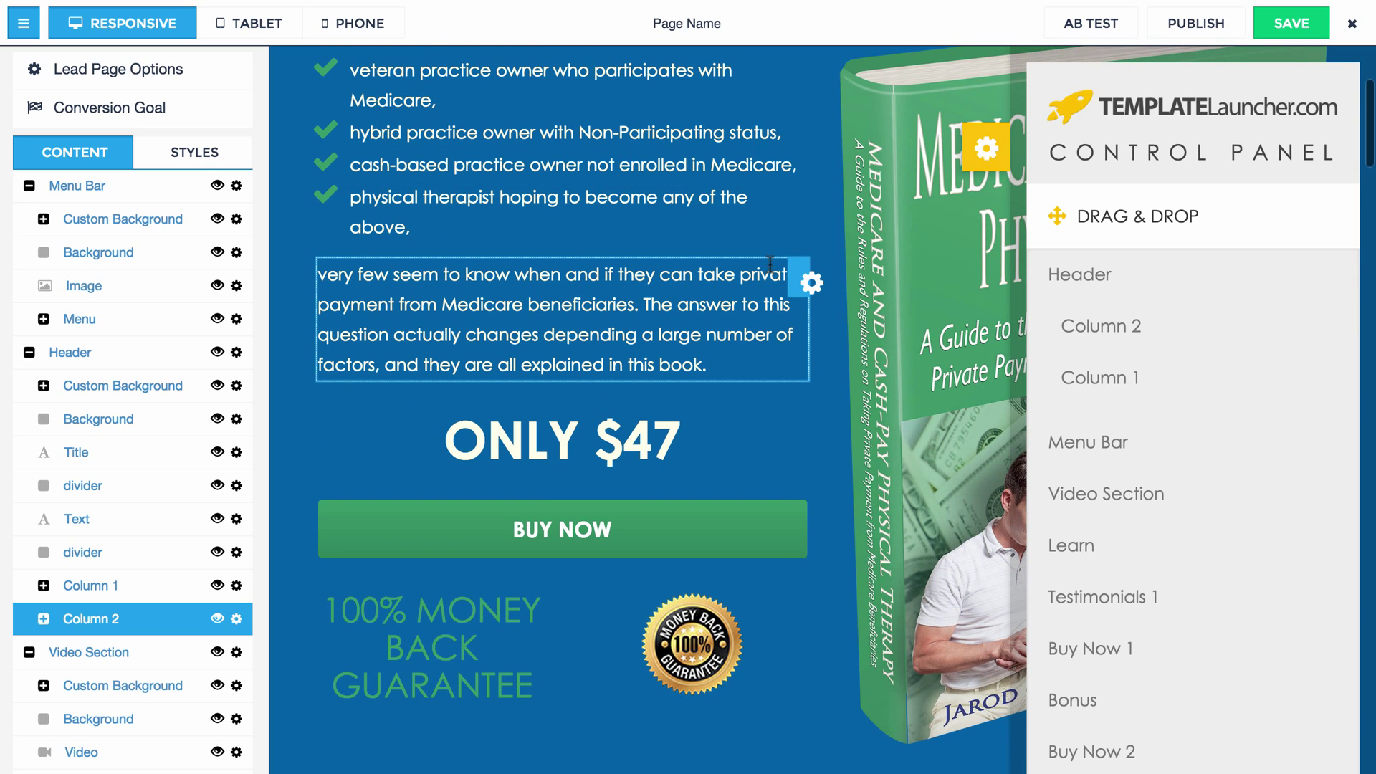
pyautogui.scroll(20, 797, 247)
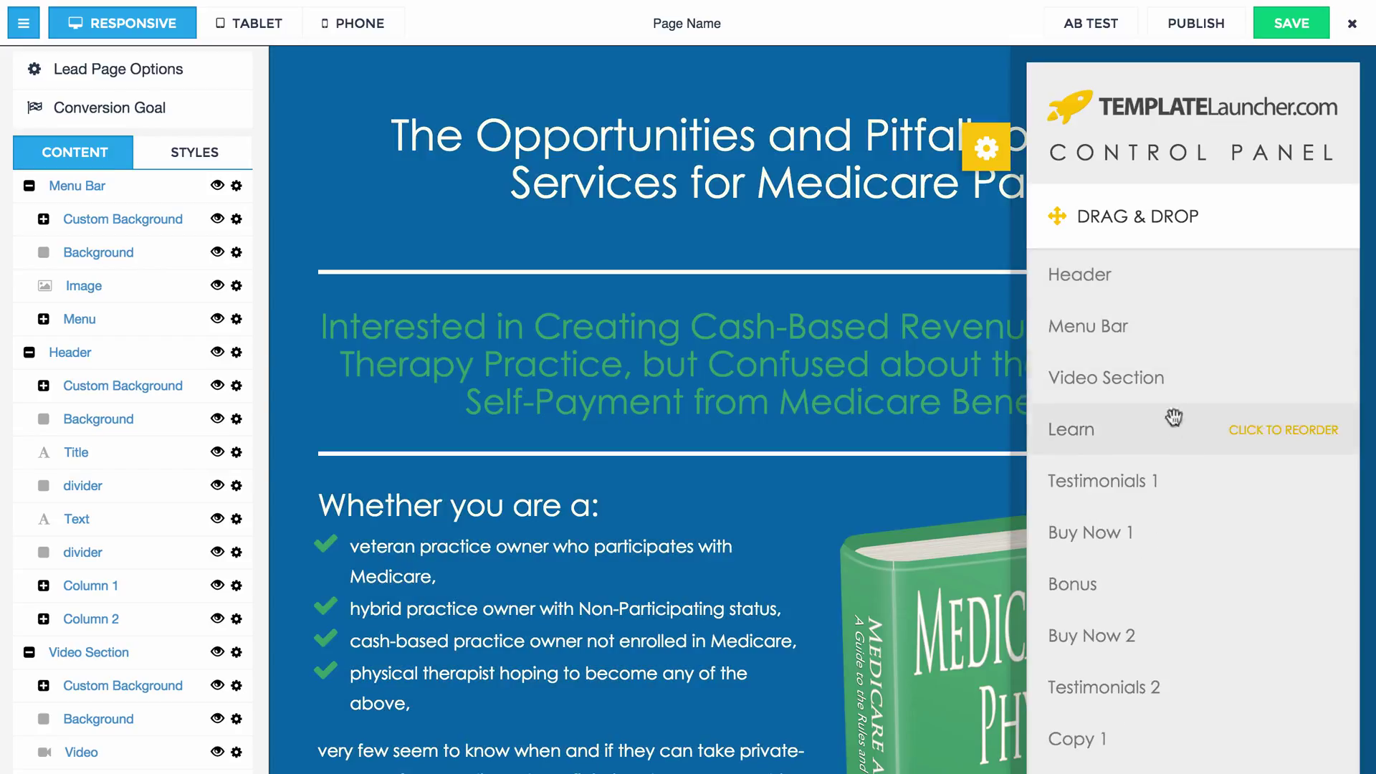
# Move the Video Section to the start of the section order, above Header, and check the page layout.
pyautogui.moveTo(1173, 371); pyautogui.dragTo(1175, 276)
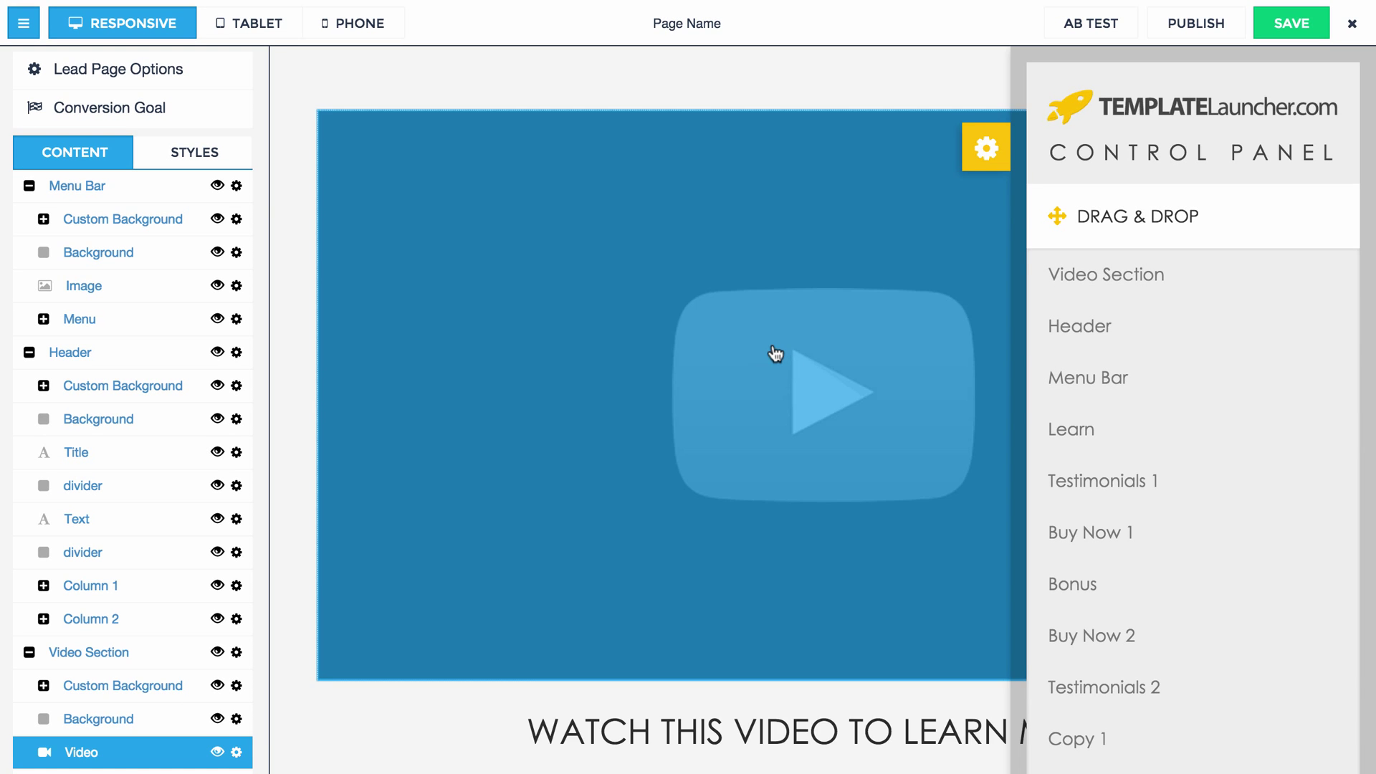
pyautogui.scroll(-5, 773, 351)
pyautogui.scroll(-3, 767, 341)
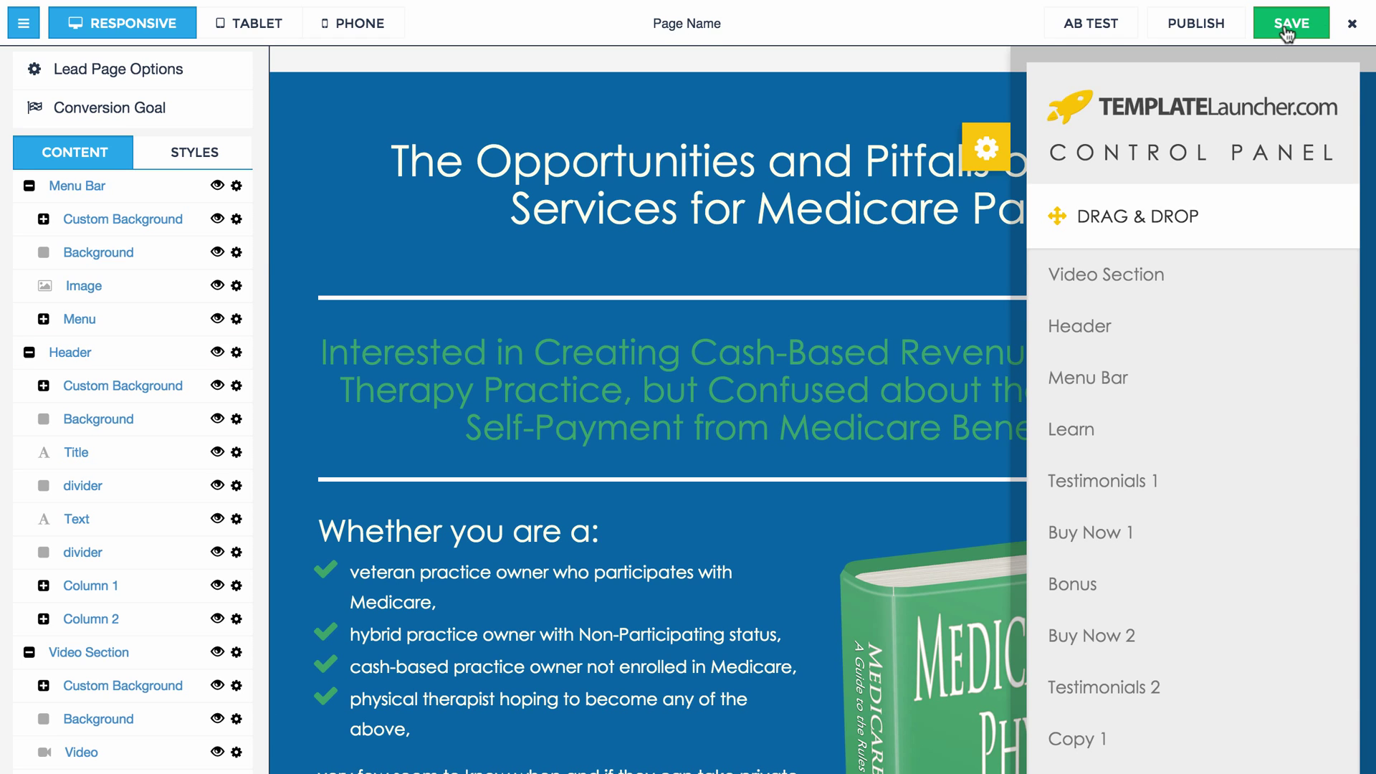
pyautogui.scroll(5, 917, 301)
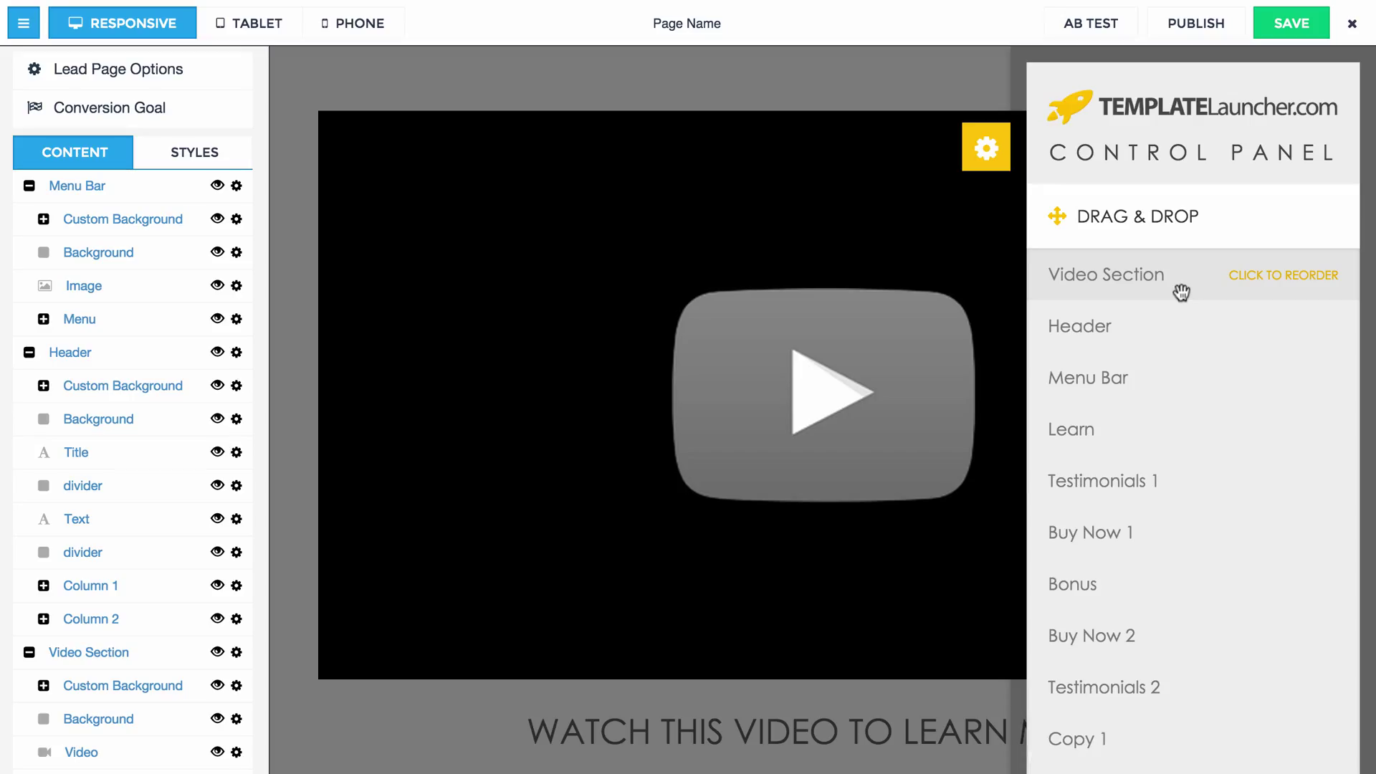
# Place the Video Section between Header and Menu Bar, and collapse the drag-and-drop section order.
pyautogui.moveTo(1178, 281); pyautogui.dragTo(1186, 351)
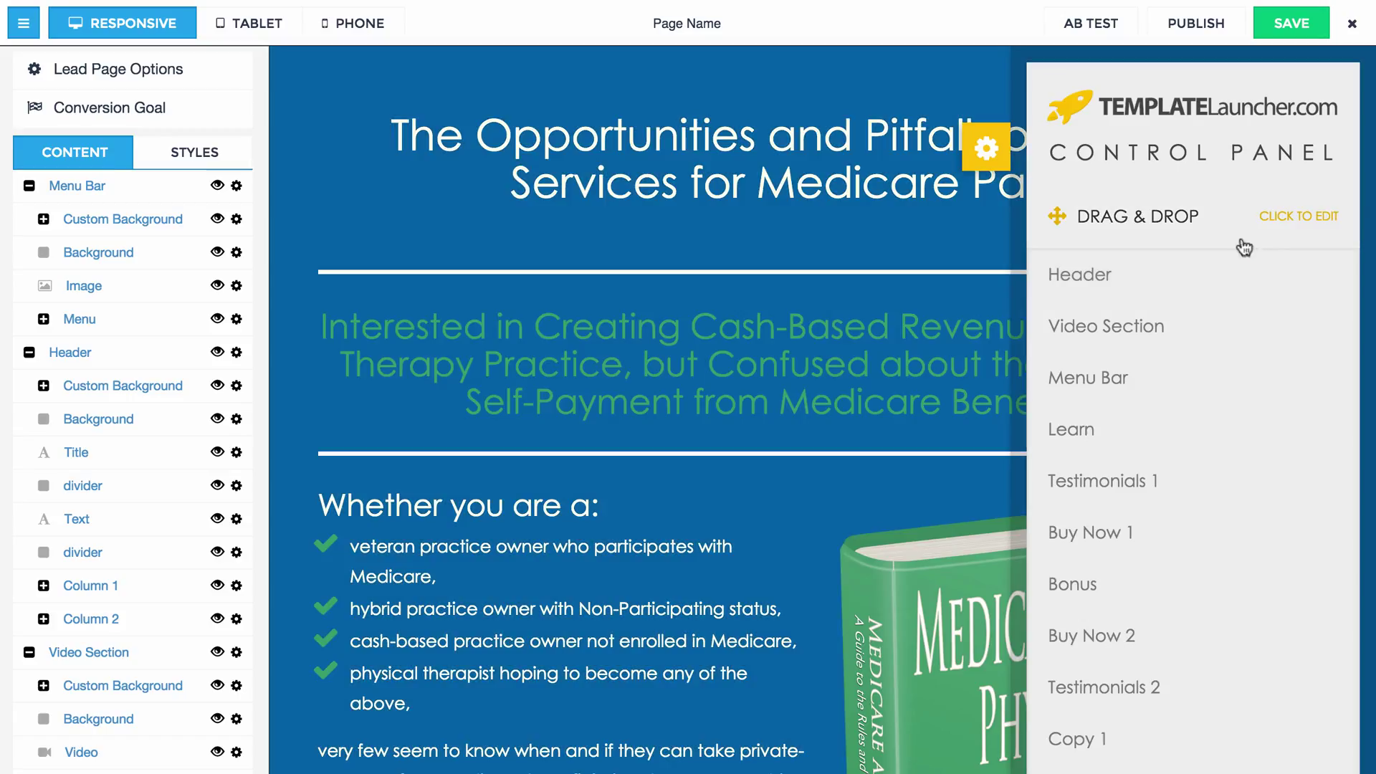
pyautogui.click(1235, 235)
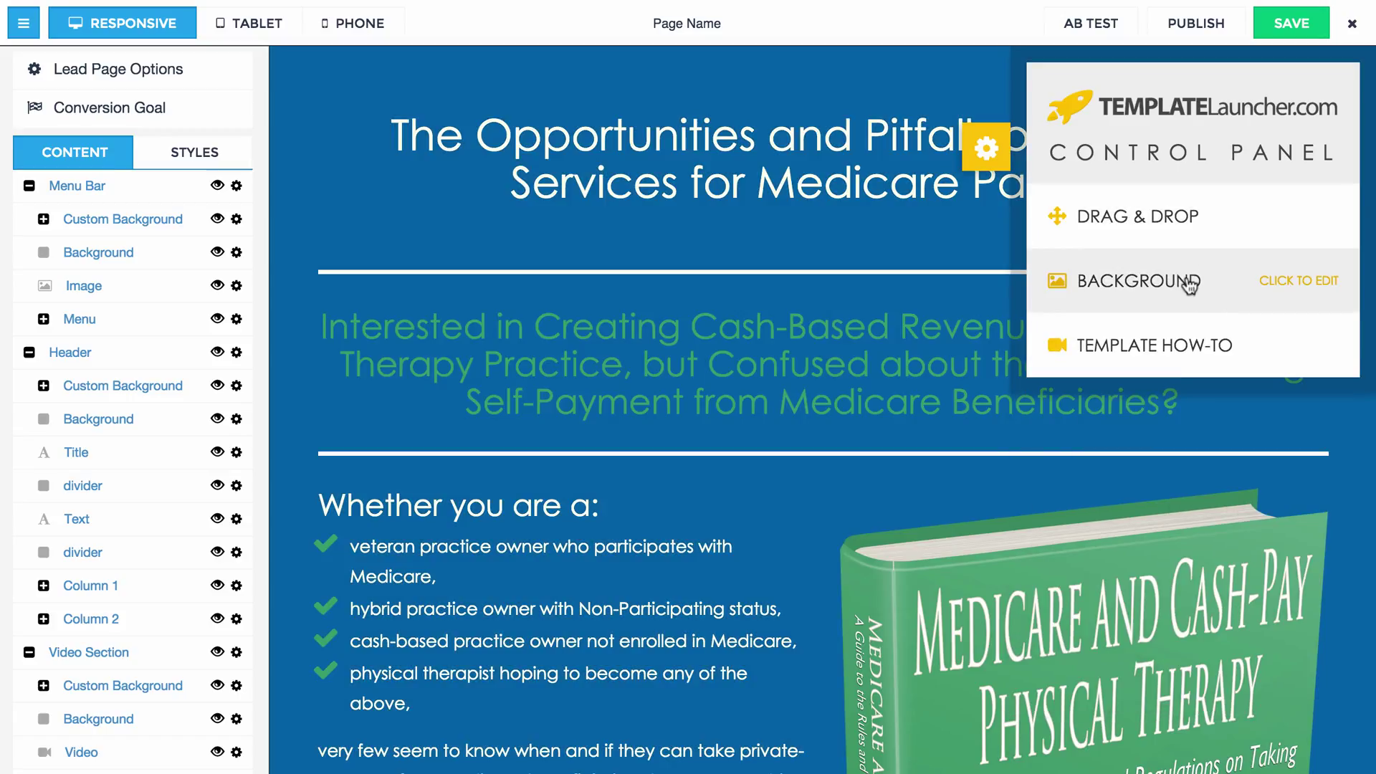
# Open the background settings for the Header section and look over its content down to the money-back guarantee.
pyautogui.click(1186, 291)
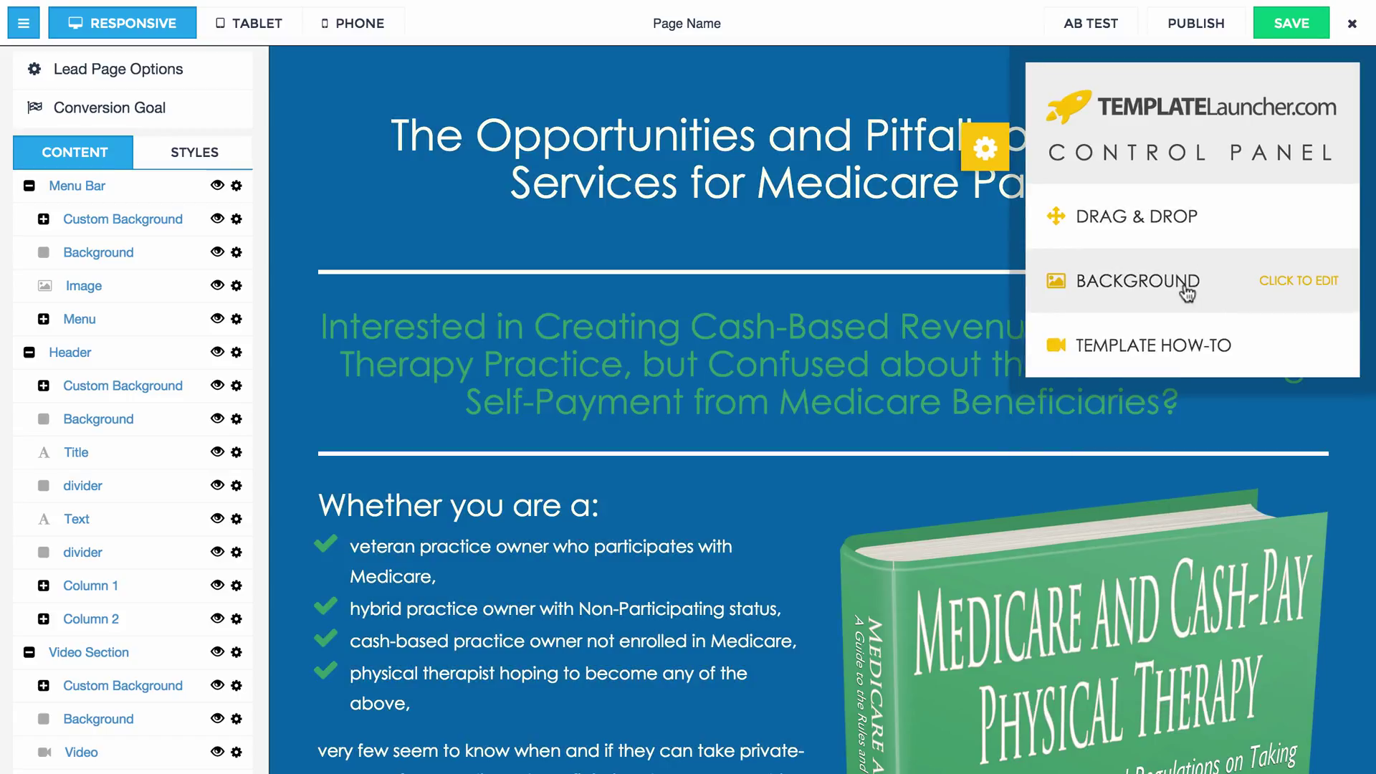
pyautogui.scroll(-2, 1168, 331)
pyautogui.scroll(-2, 1169, 337)
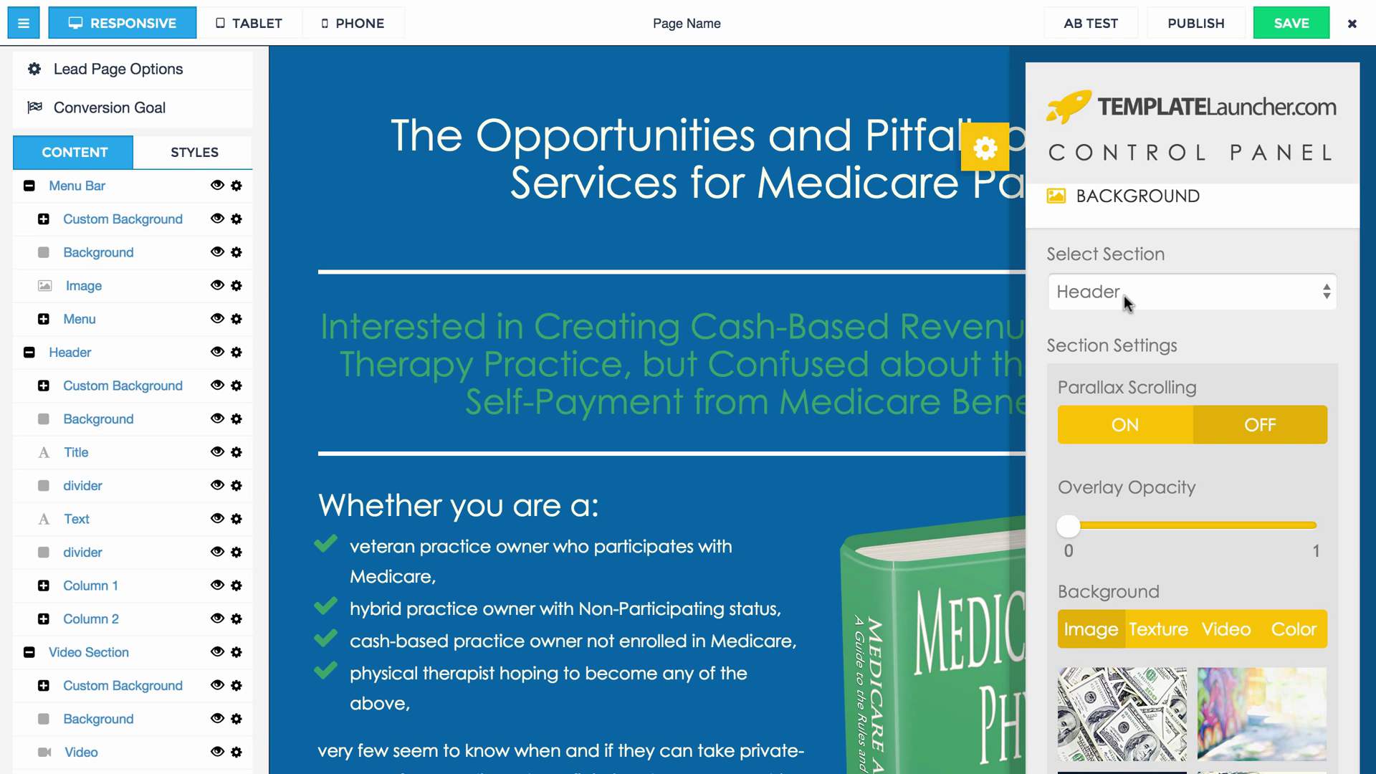
pyautogui.scroll(-4, 855, 314)
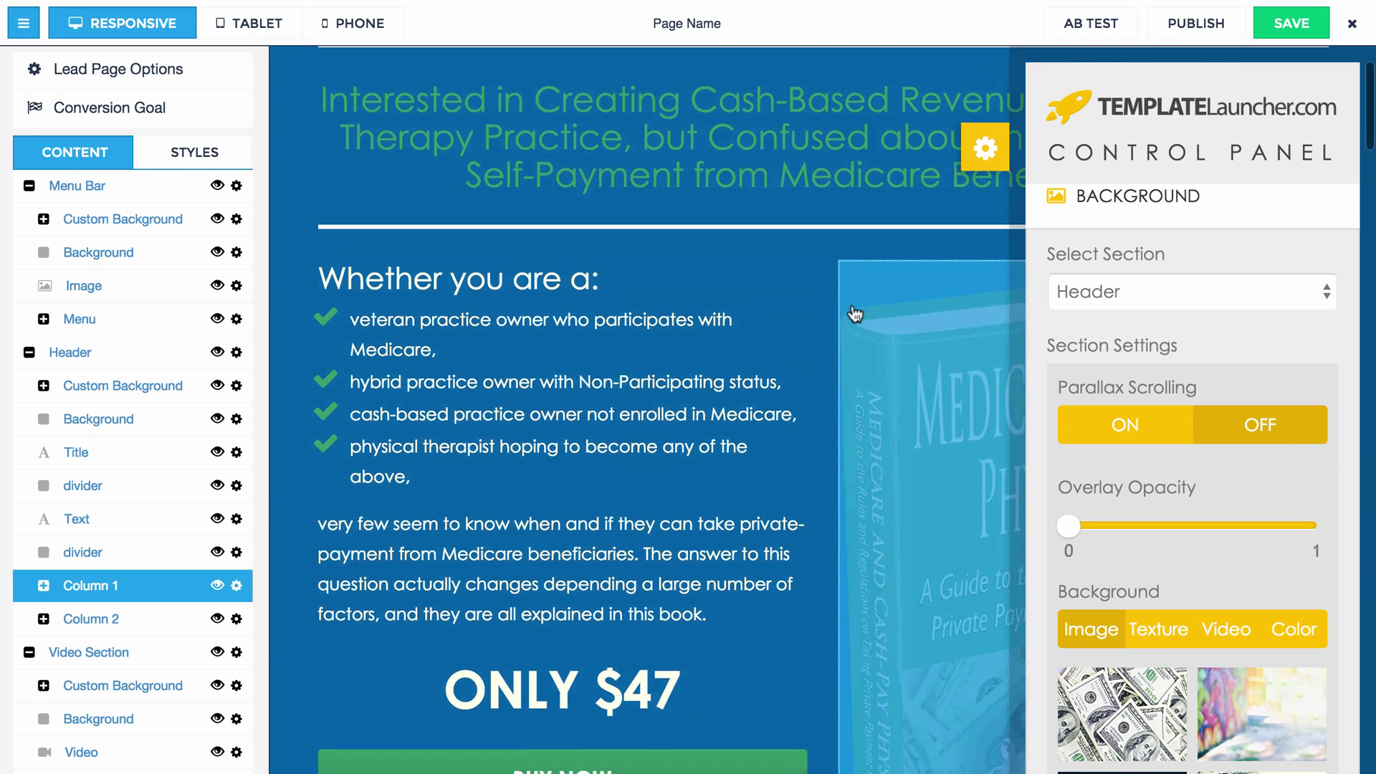
pyautogui.scroll(-3, 855, 314)
pyautogui.scroll(1, 788, 407)
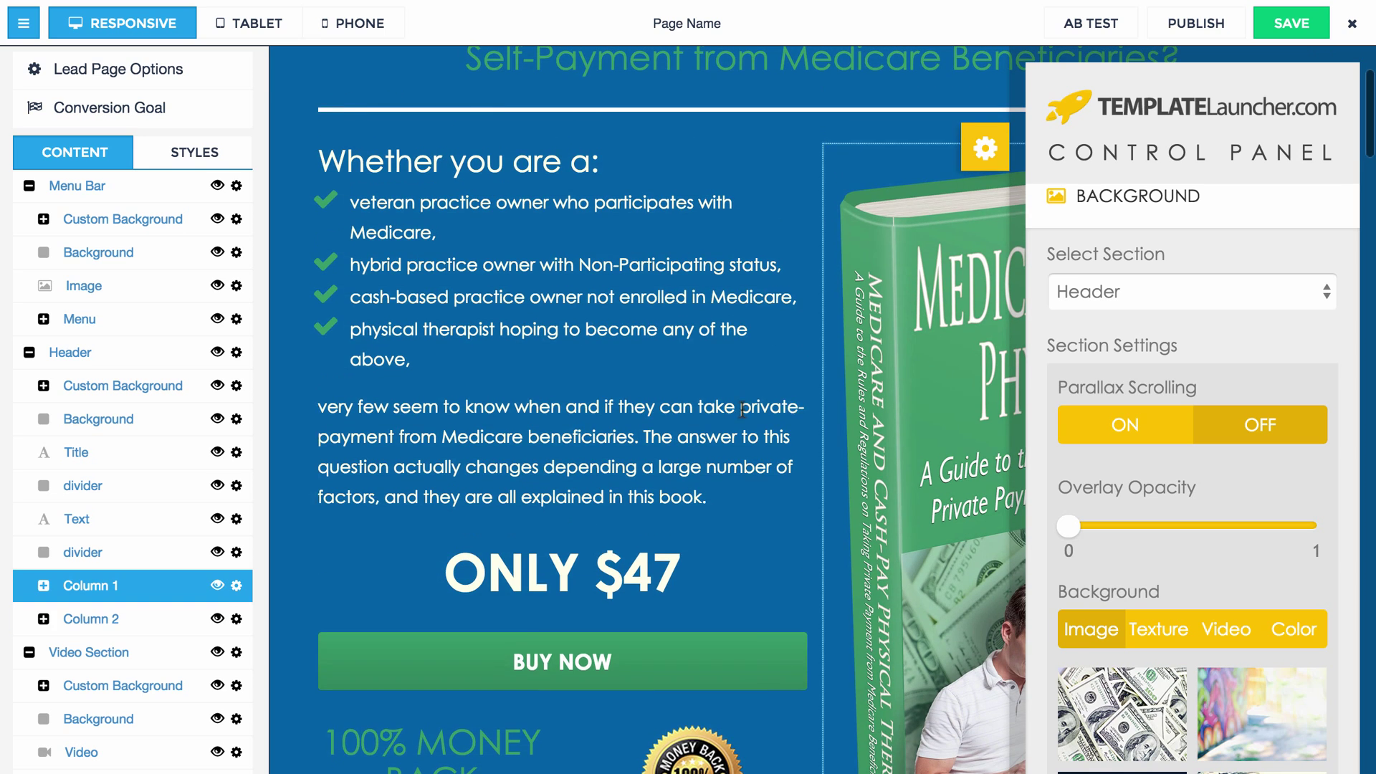
pyautogui.scroll(-2, 745, 401)
pyautogui.click(747, 392)
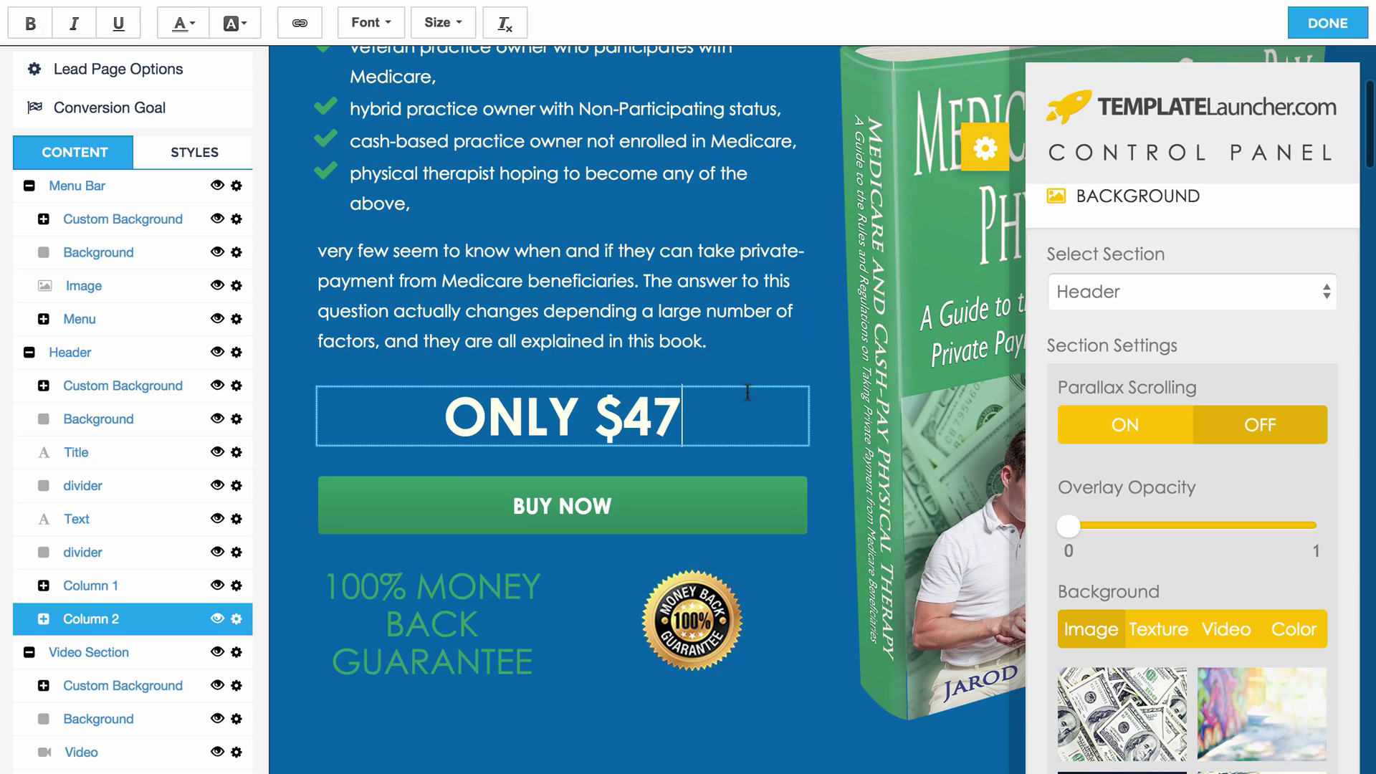
pyautogui.click(1197, 361)
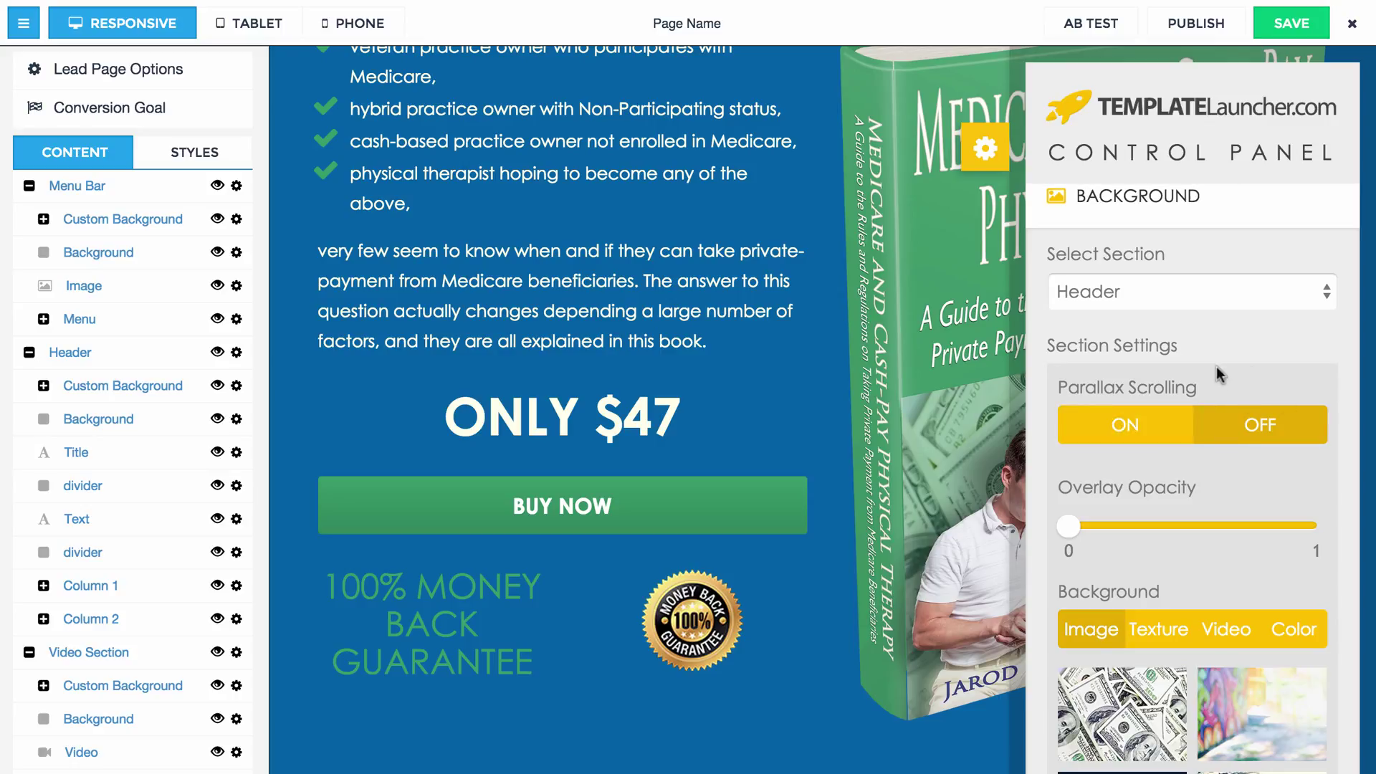
# Apply the dollar-bill image as the Header background and set its overlay opacity to about 0.8.
pyautogui.scroll(-4, 1226, 367)
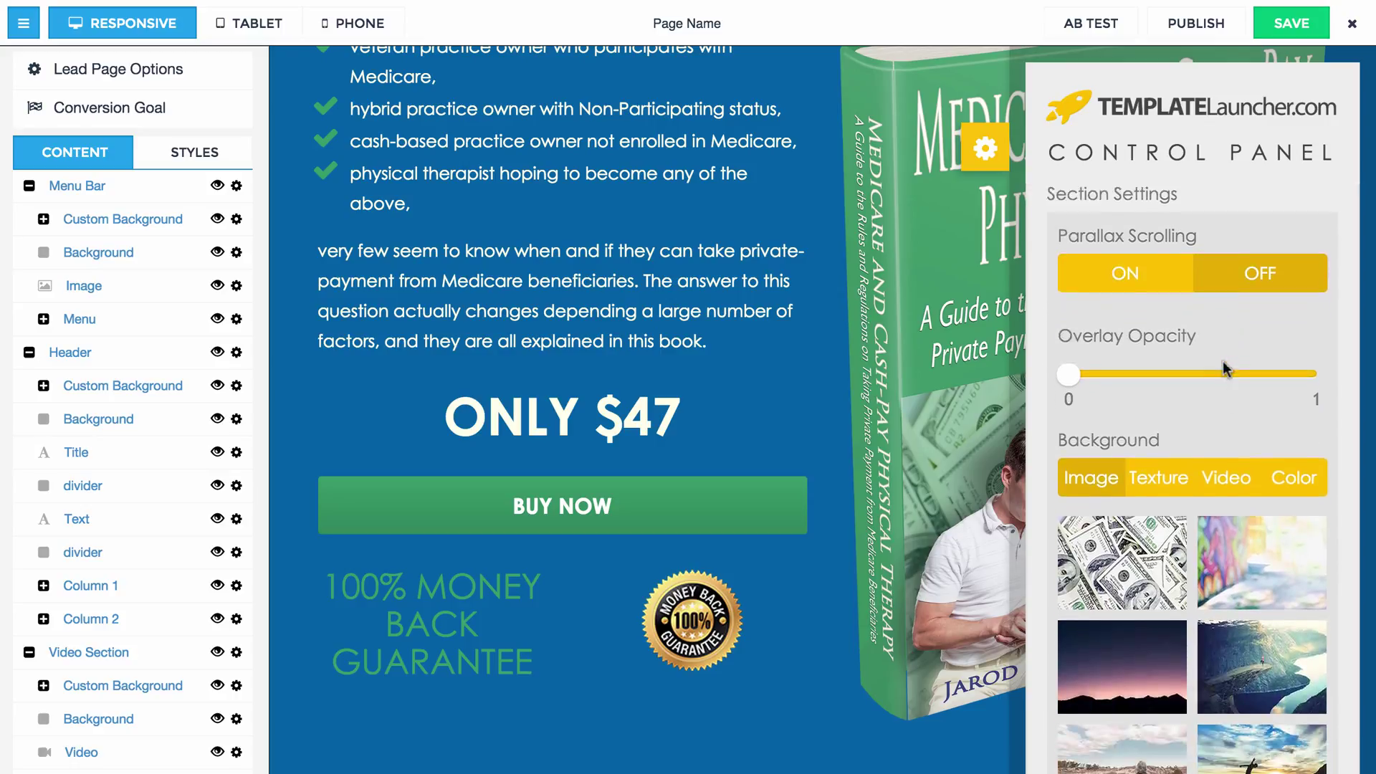
pyautogui.click(1146, 561)
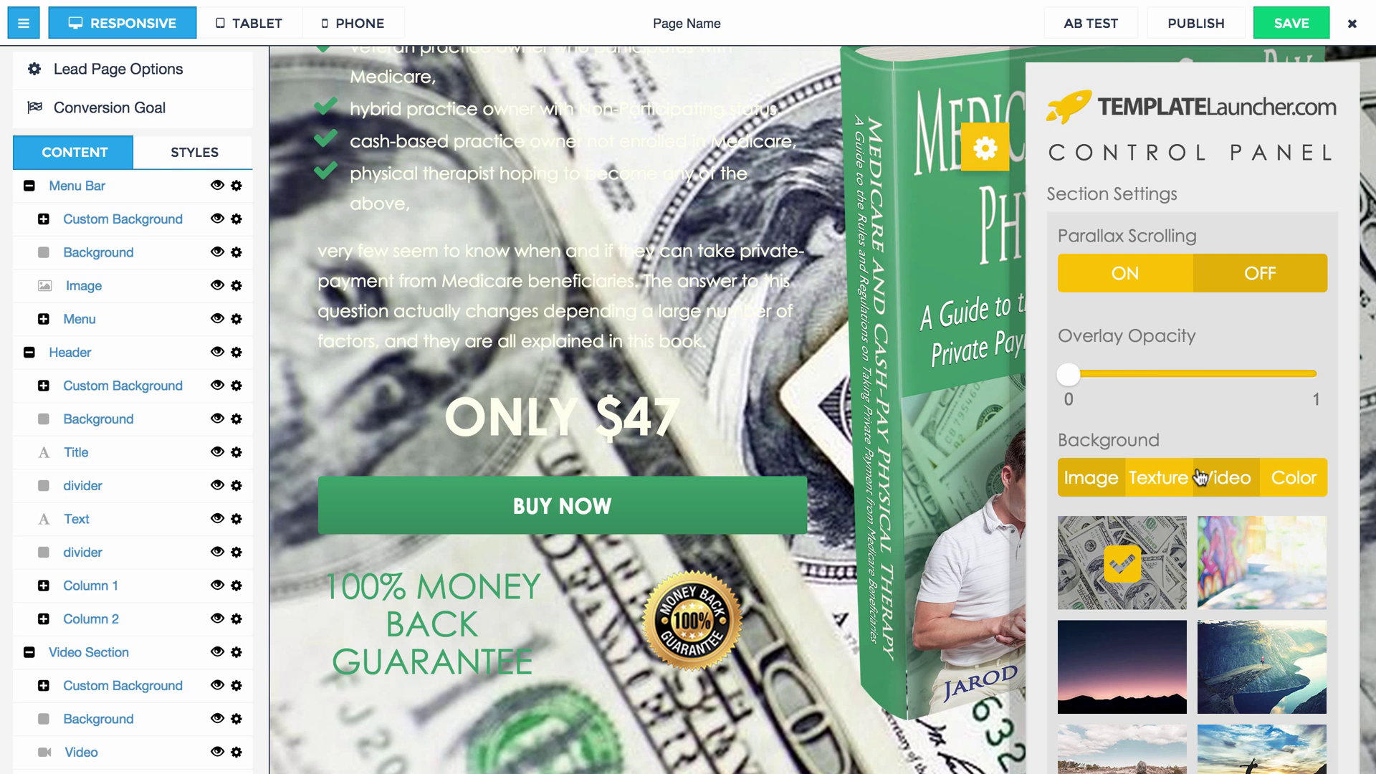
pyautogui.scroll(7, 808, 560)
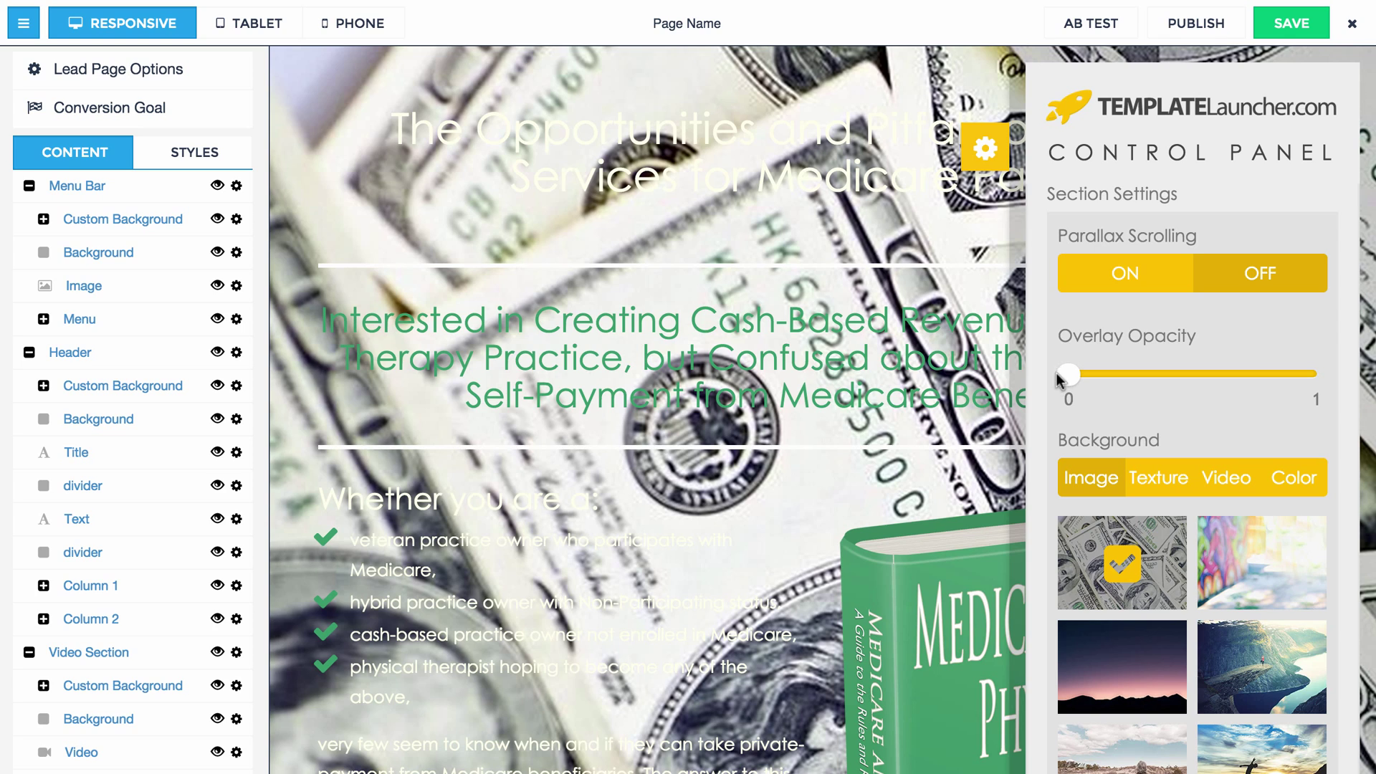
pyautogui.moveTo(1072, 375); pyautogui.dragTo(1267, 382)
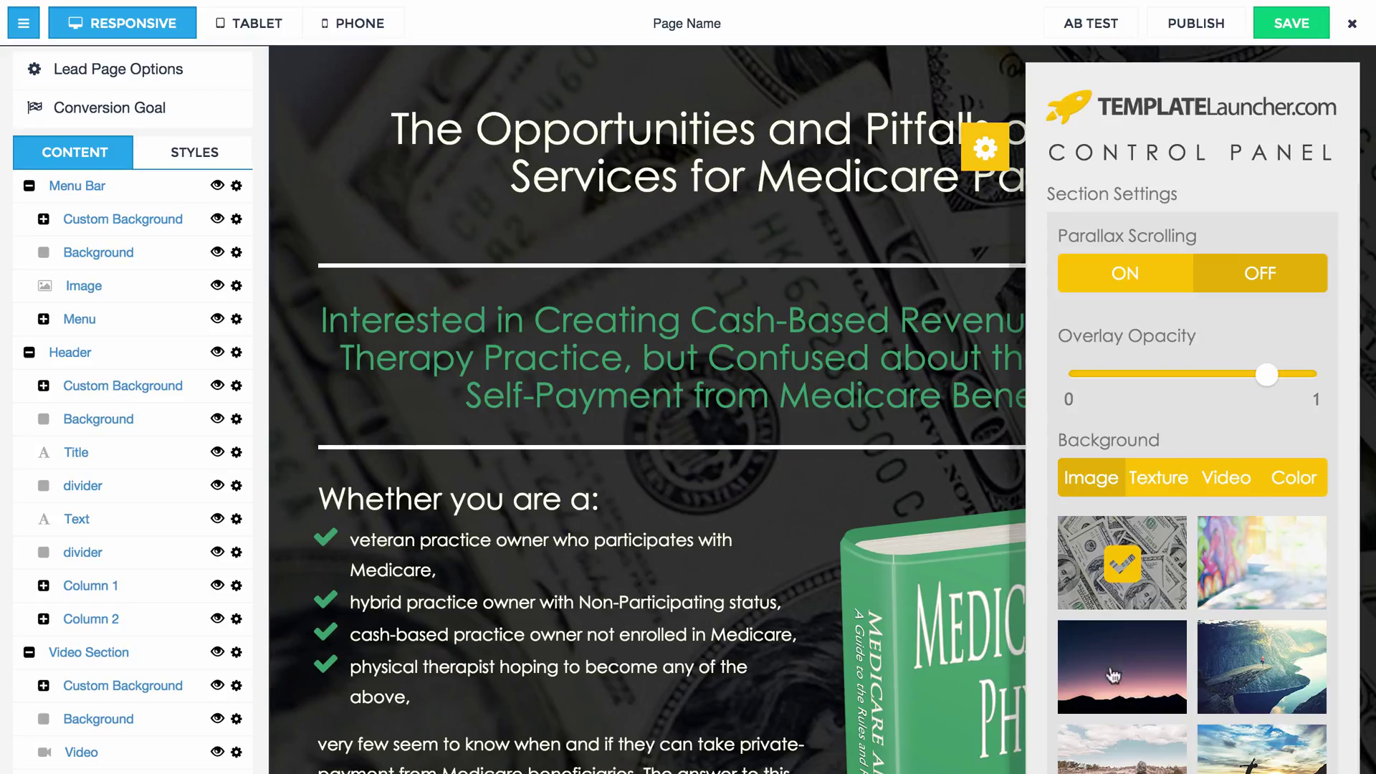
# Turn on parallax scrolling for the Header's dollar-bill background, check the effect, and compare it with parallax off before re-enabling it.
pyautogui.click(1135, 571)
pyautogui.click(1123, 274)
pyautogui.scroll(-9, 716, 358)
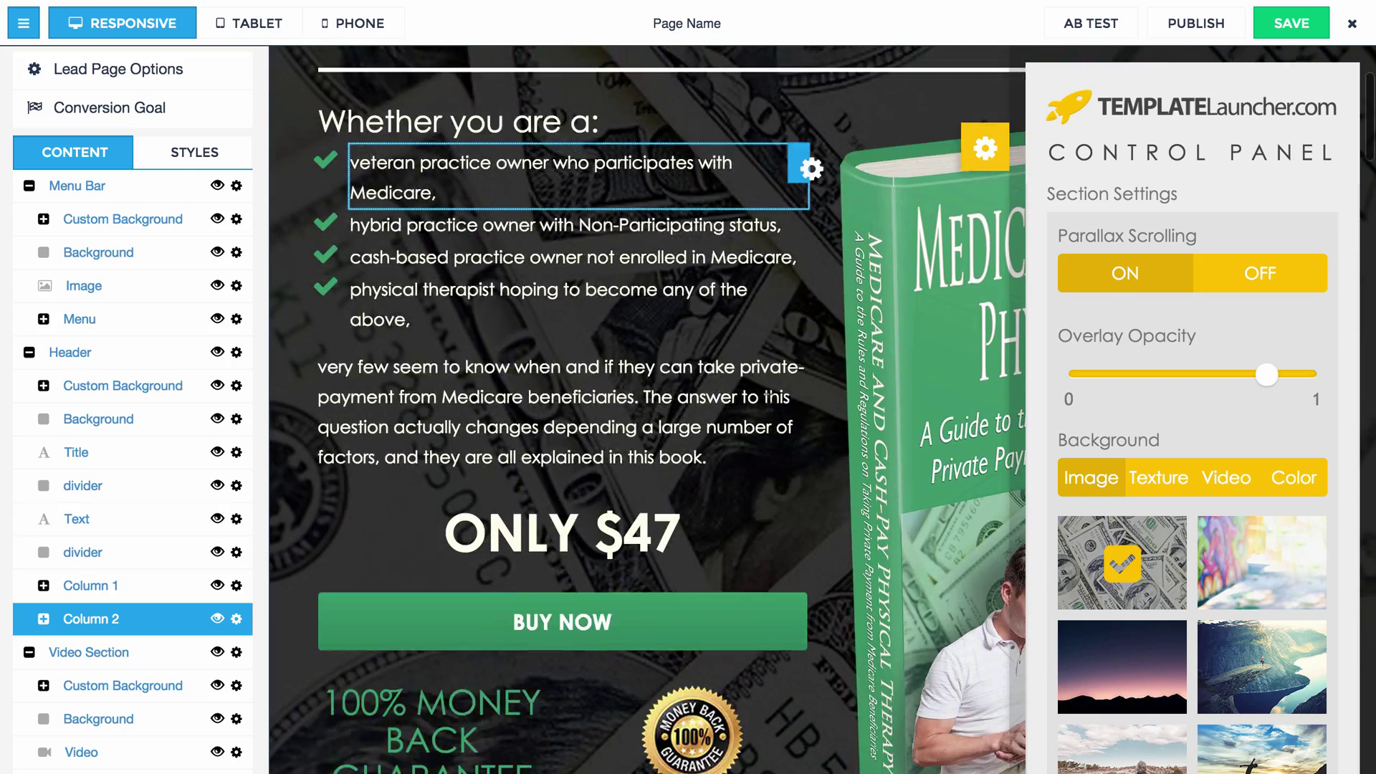
pyautogui.scroll(9, 768, 402)
pyautogui.scroll(-11, 769, 399)
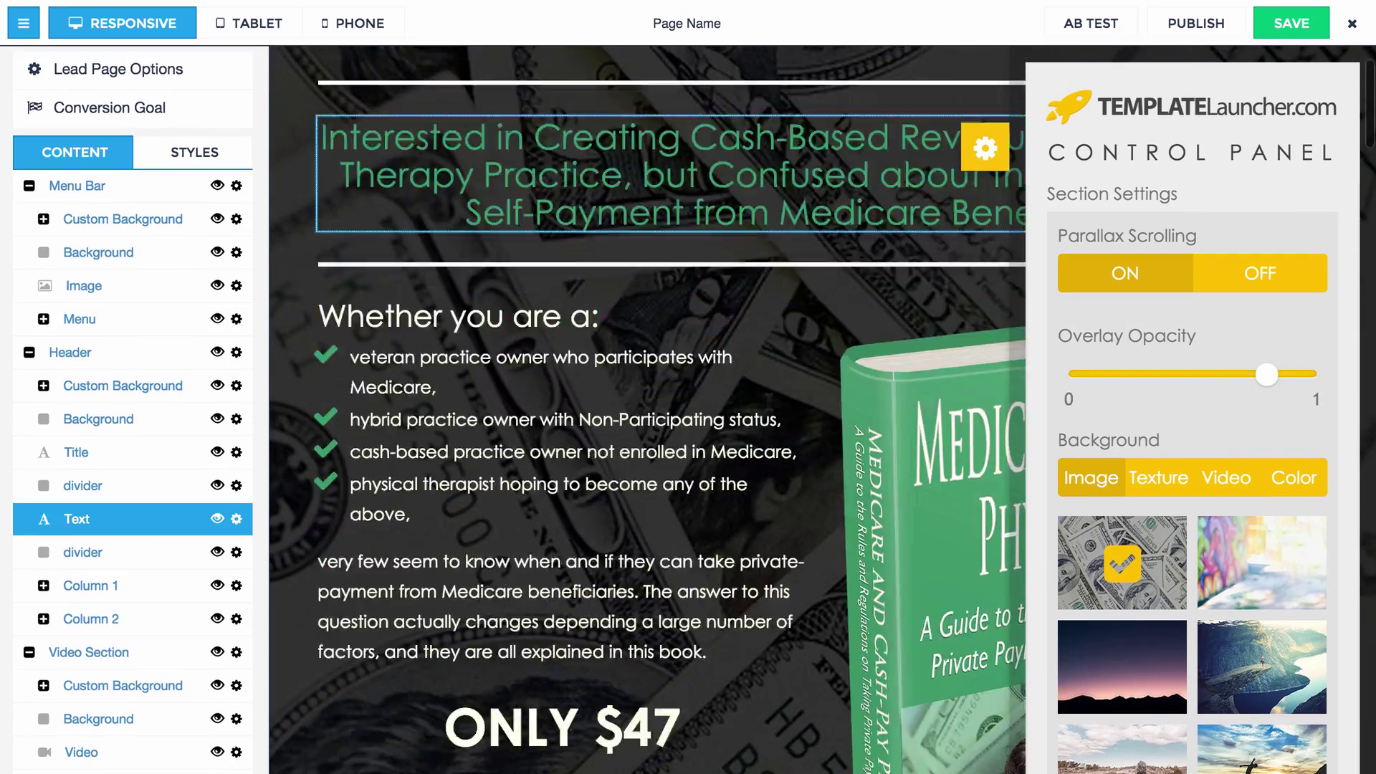
pyautogui.scroll(-6, 768, 401)
pyautogui.scroll(17, 768, 402)
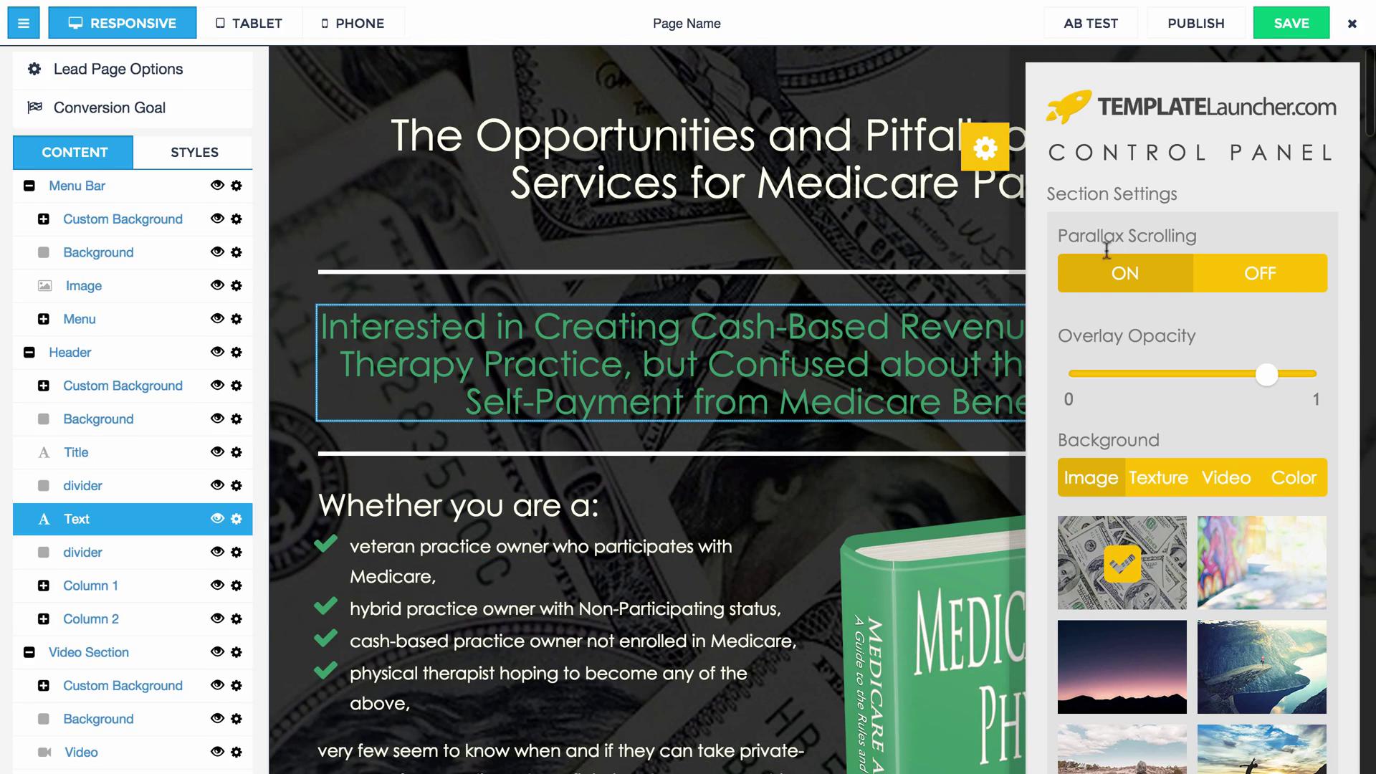
pyautogui.click(1283, 280)
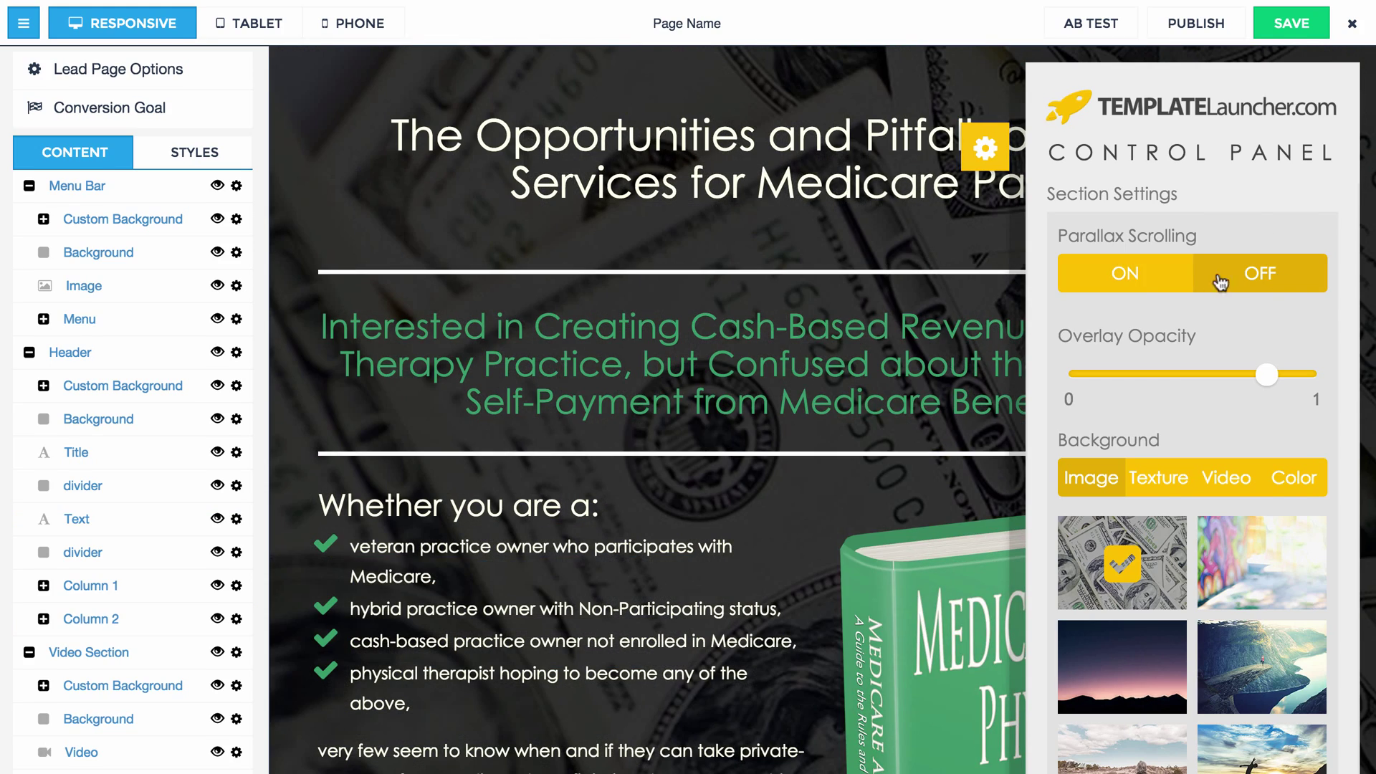
pyautogui.click(1138, 281)
# Replace the Header background with the dark geometric line texture, set the overlay opacity to 0, and check it on the page.
pyautogui.click(1141, 477)
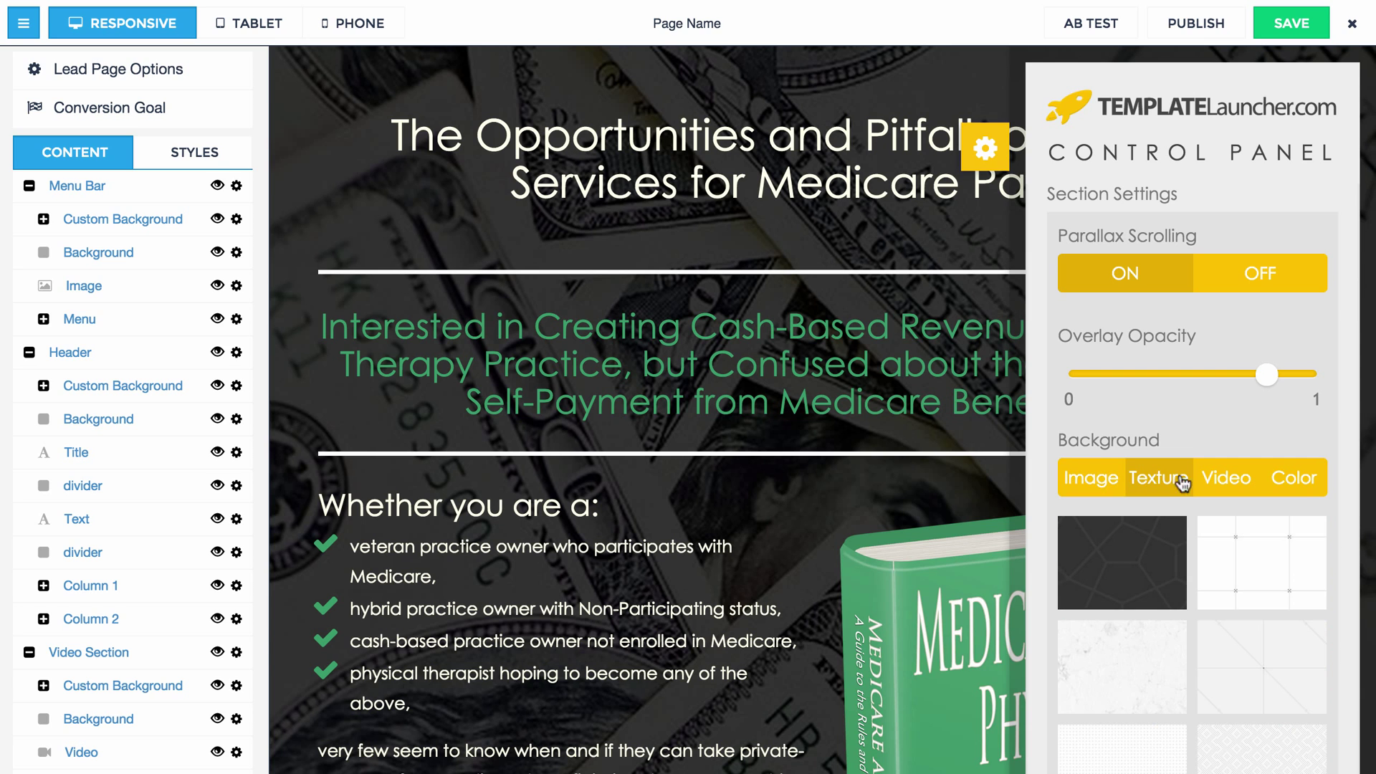
pyautogui.click(1140, 573)
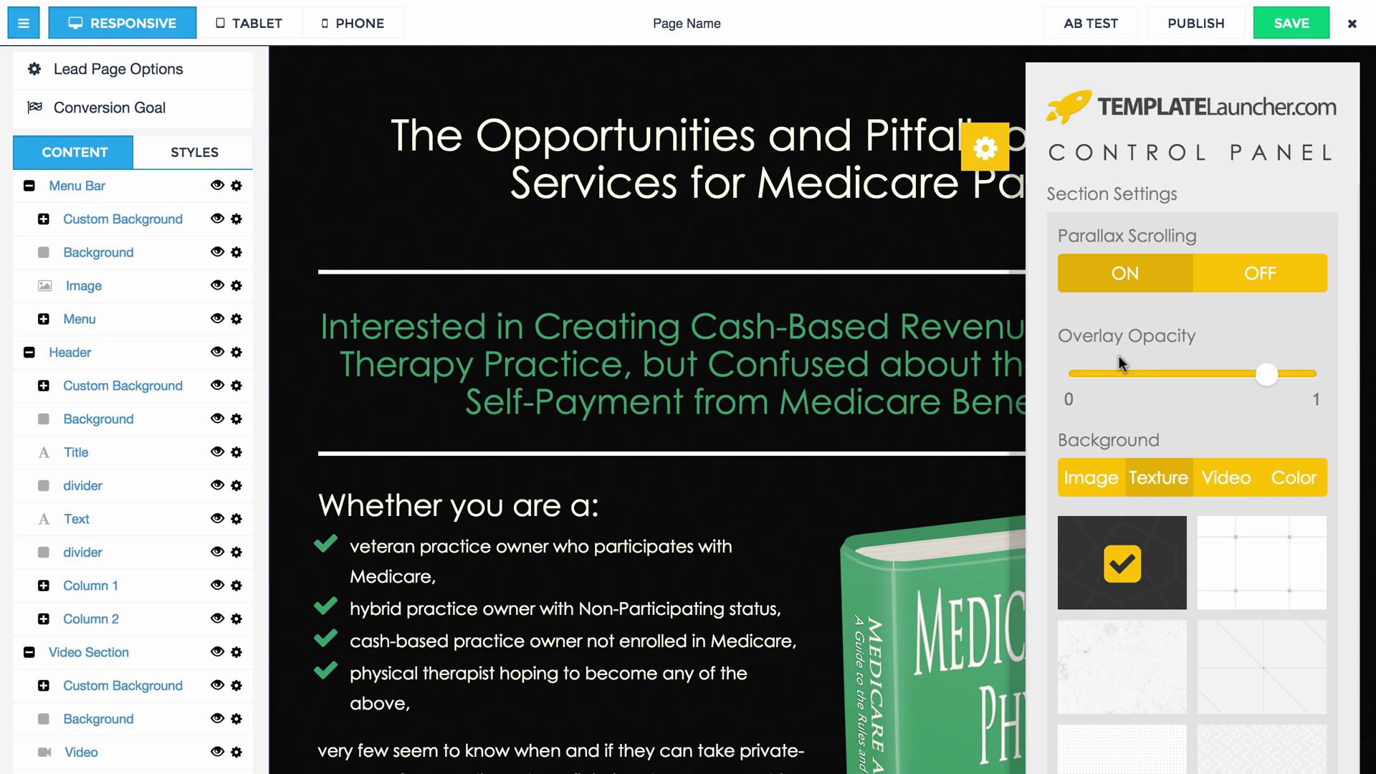
pyautogui.moveTo(1253, 379); pyautogui.dragTo(1021, 368)
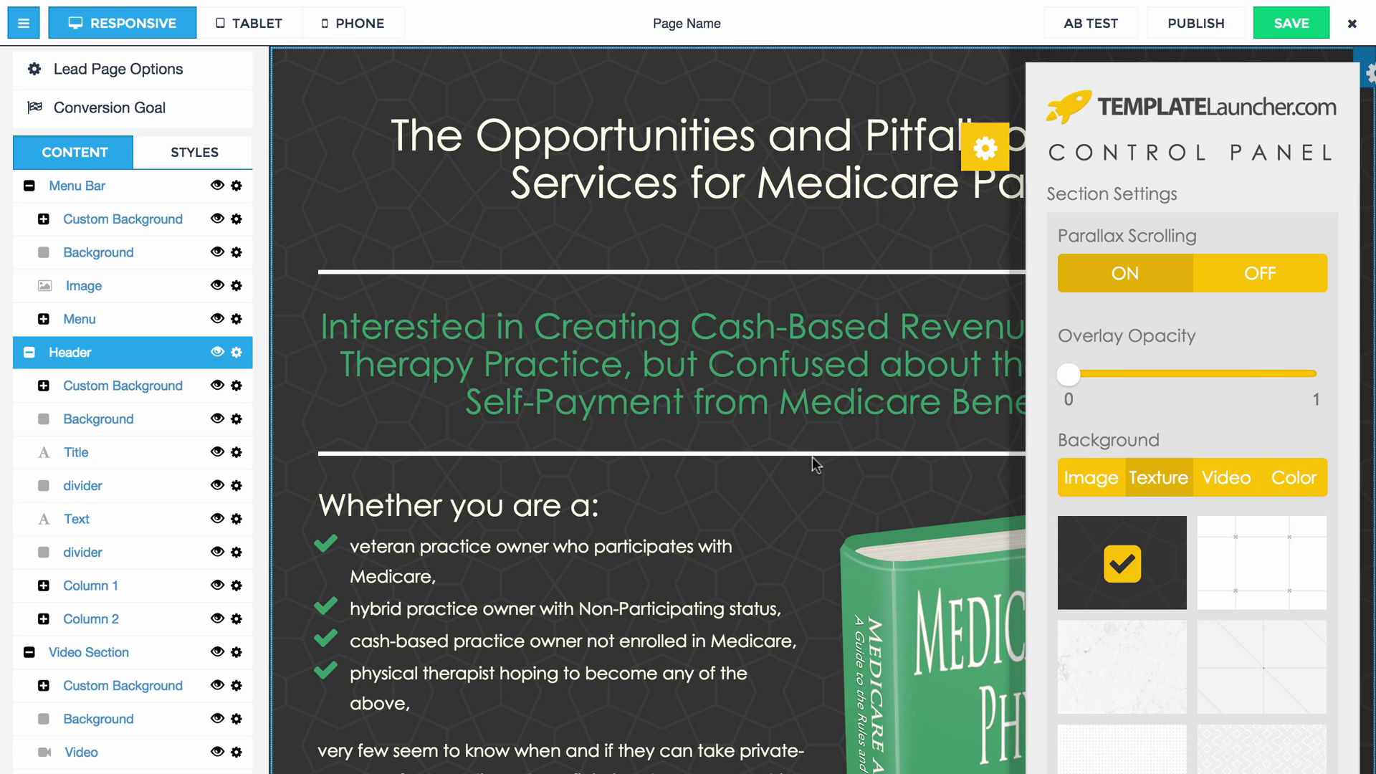
pyautogui.scroll(-3, 811, 457)
pyautogui.scroll(-2, 811, 457)
pyautogui.scroll(5, 811, 457)
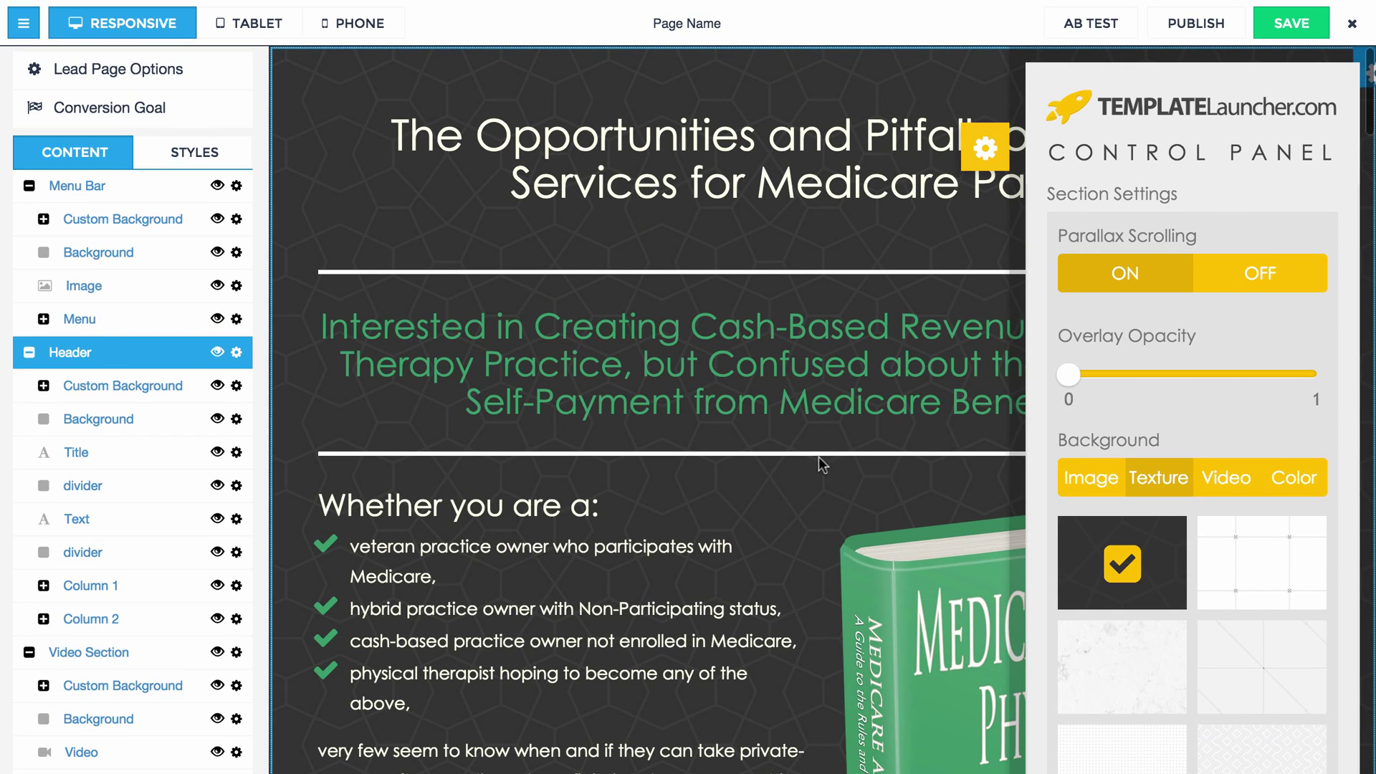
# Apply the autumn-leaves tree video as the Header background and check how it displays down the section.
pyautogui.click(1219, 476)
pyautogui.click(1129, 643)
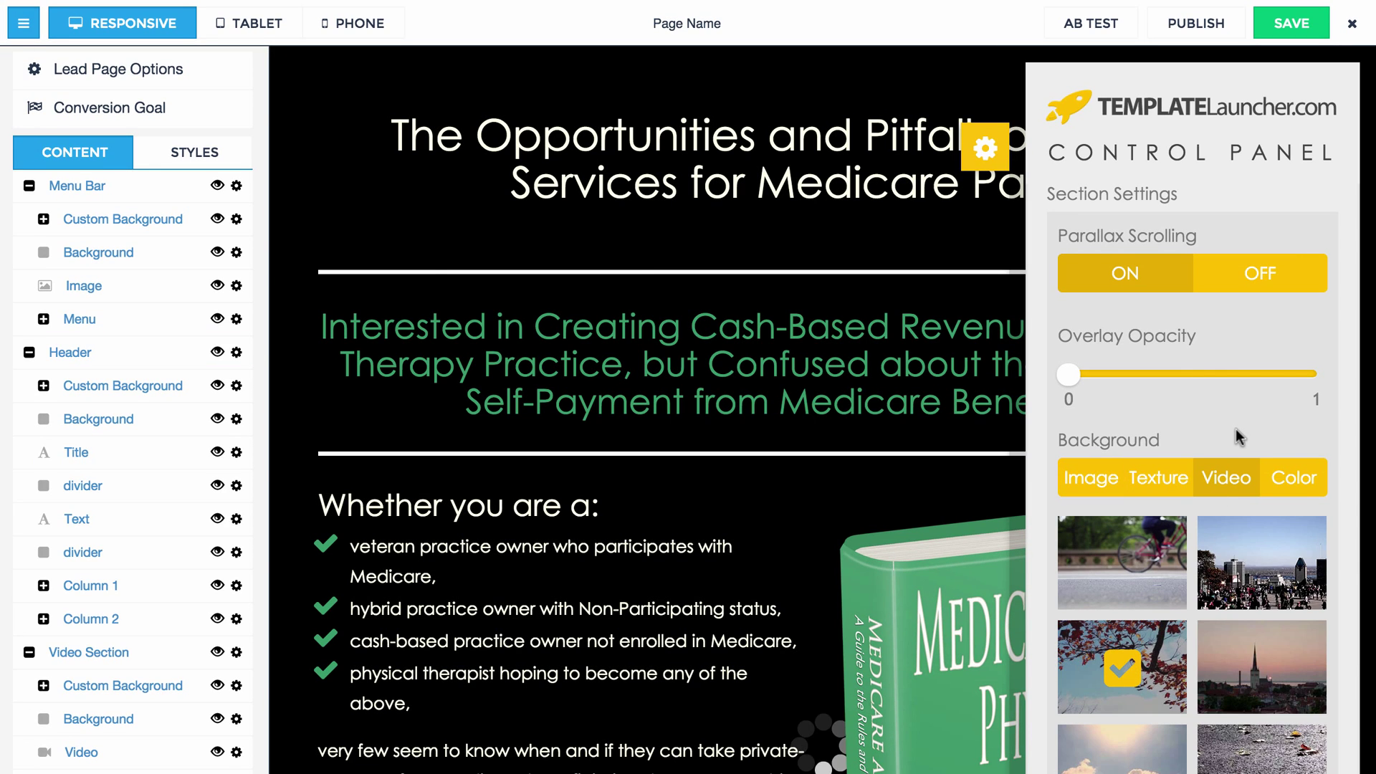
pyautogui.scroll(-1, 670, 308)
pyautogui.scroll(-8, 670, 308)
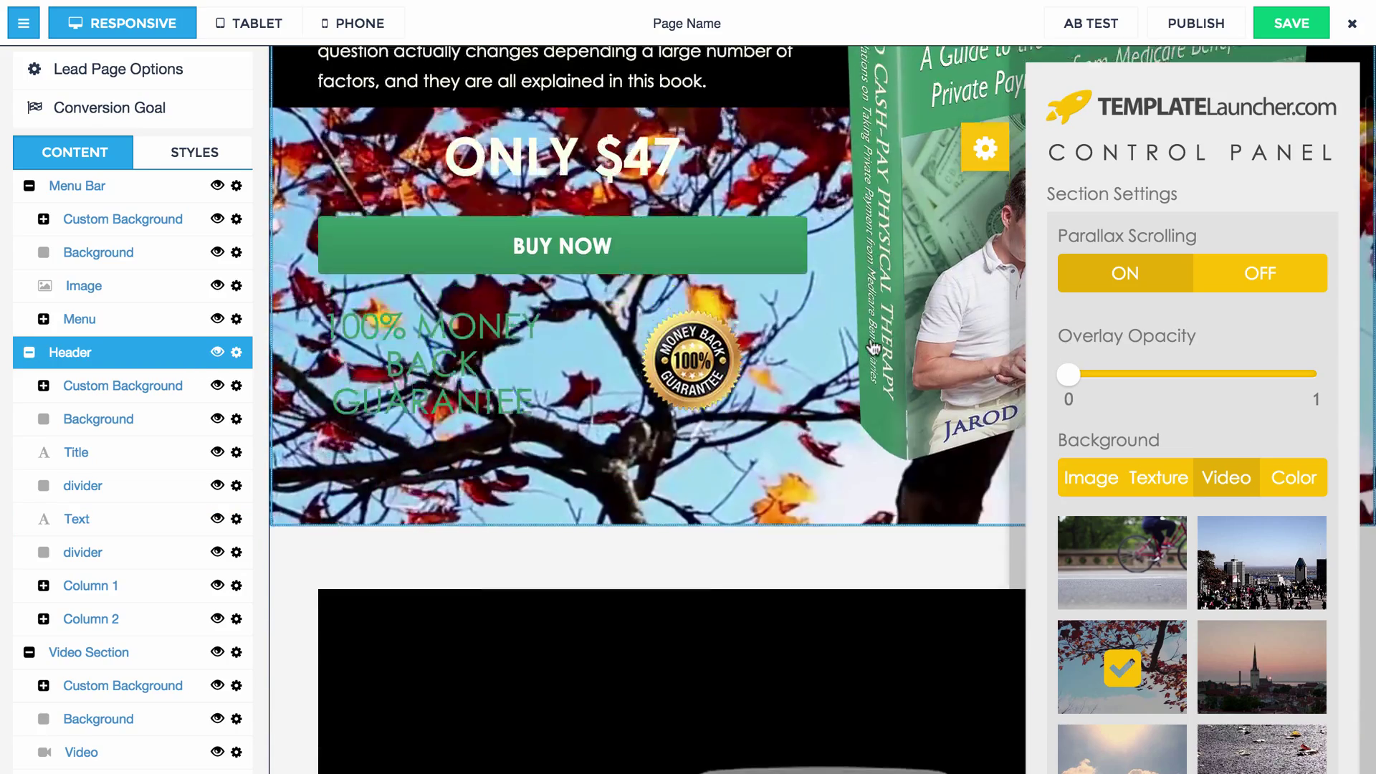
# Turn off parallax scrolling for the Header's video background and check the section's display.
pyautogui.click(1259, 276)
pyautogui.scroll(9, 702, 391)
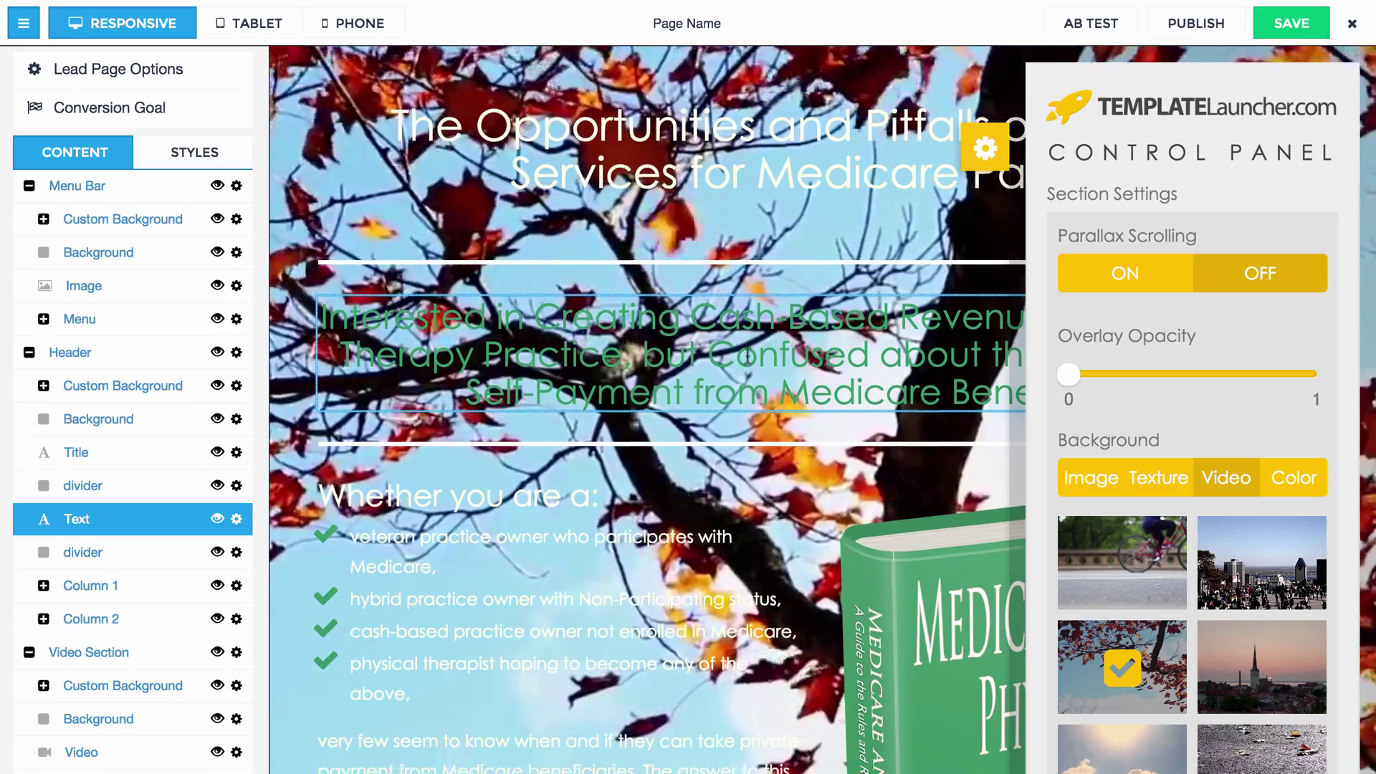
pyautogui.scroll(-3, 706, 382)
pyautogui.scroll(3, 645, 387)
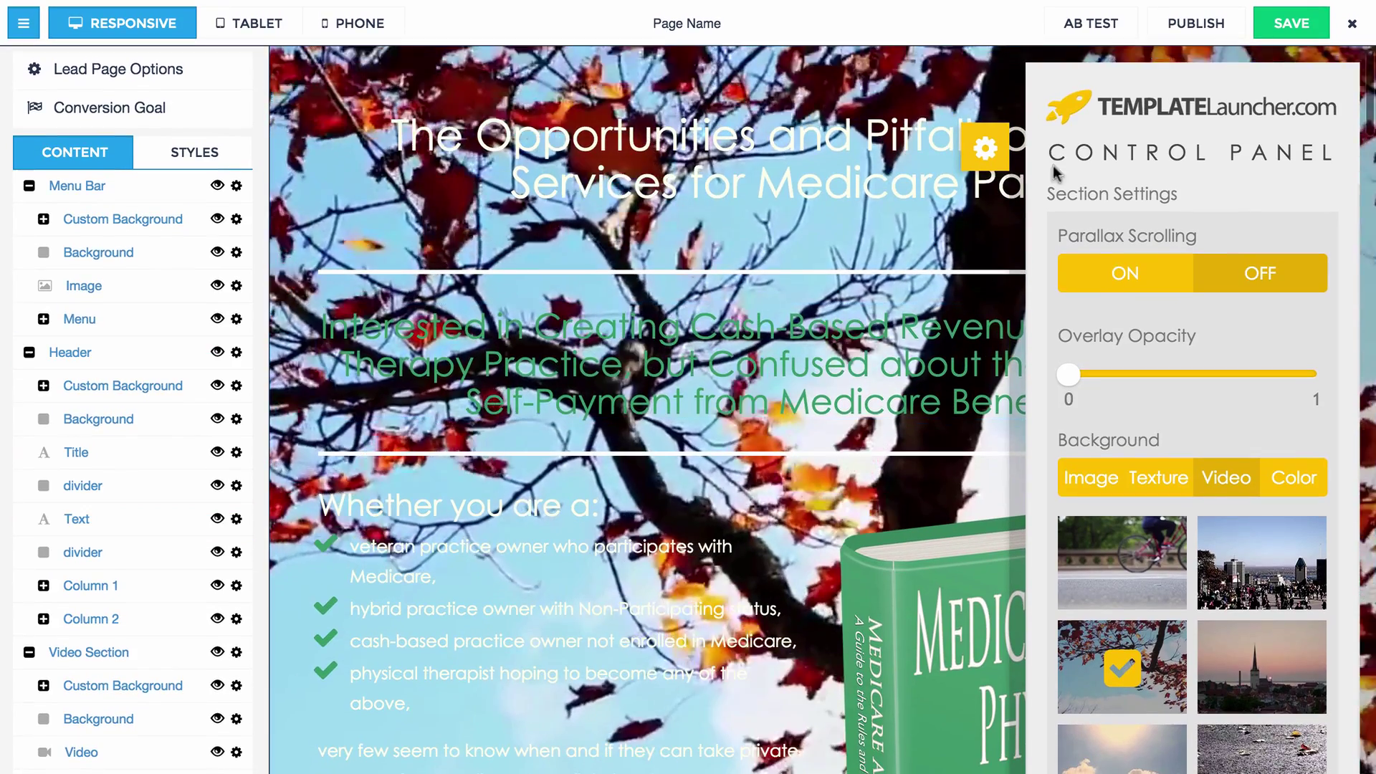
# Turn parallax scrolling back on for the Header's video background and review the effect on the page.
pyautogui.click(1121, 280)
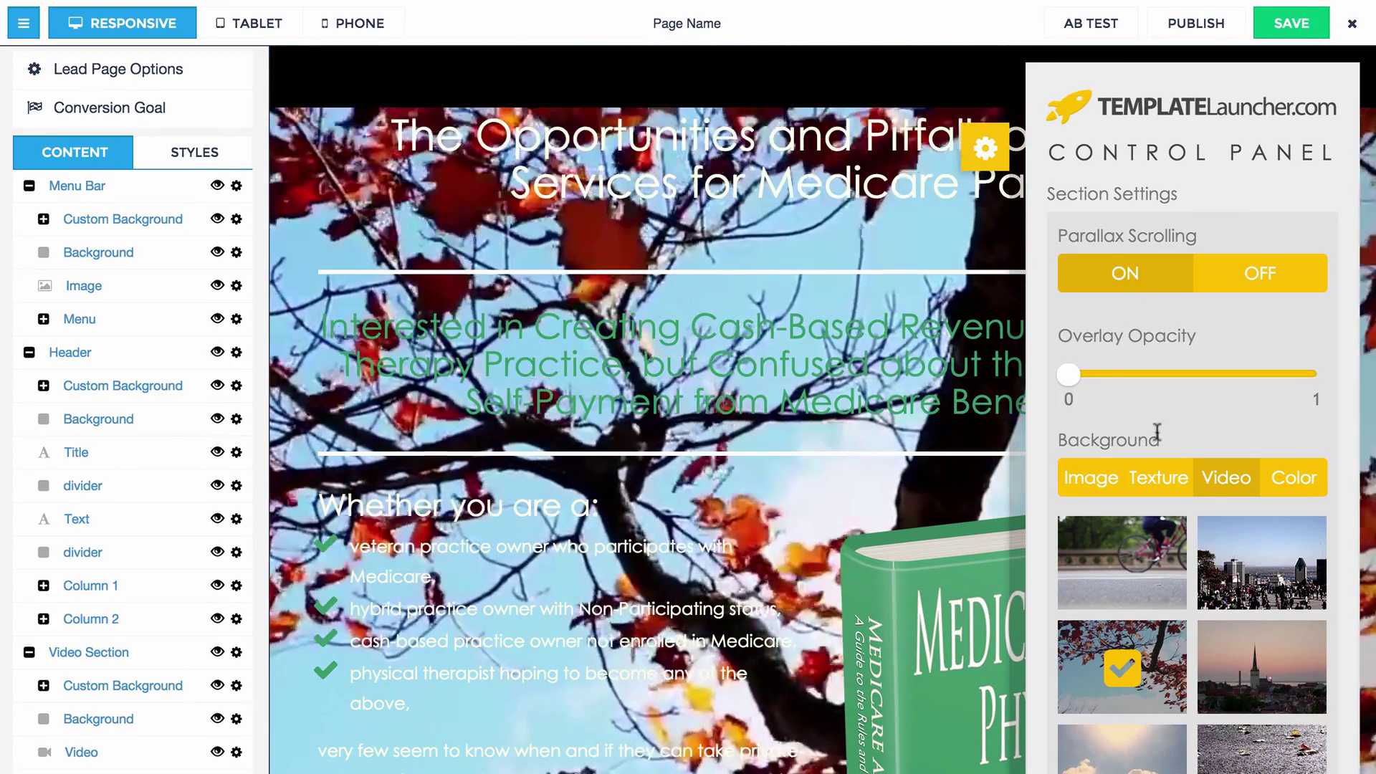
pyautogui.scroll(-1, 1155, 435)
pyautogui.scroll(1, 1158, 439)
pyautogui.scroll(-5, 932, 609)
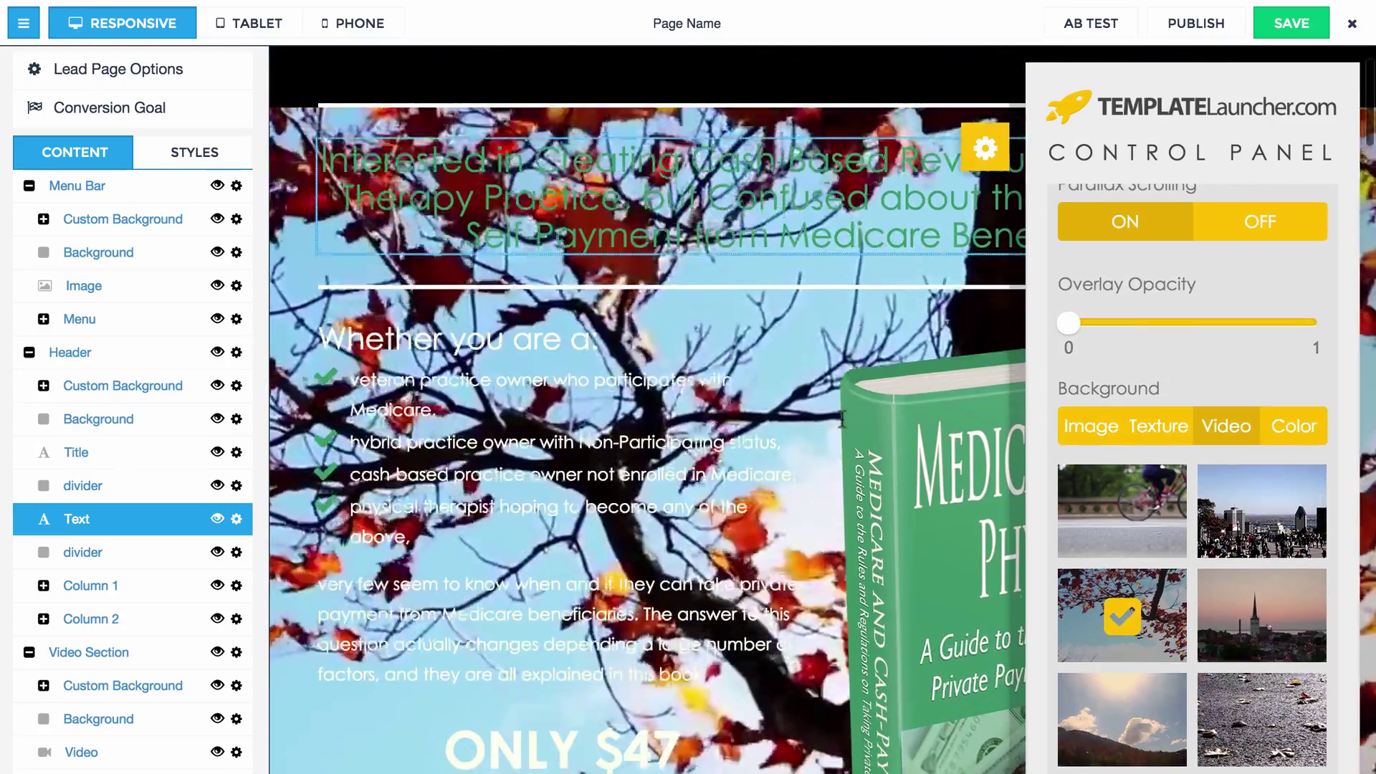
pyautogui.scroll(5, 931, 609)
pyautogui.scroll(4, 1214, 393)
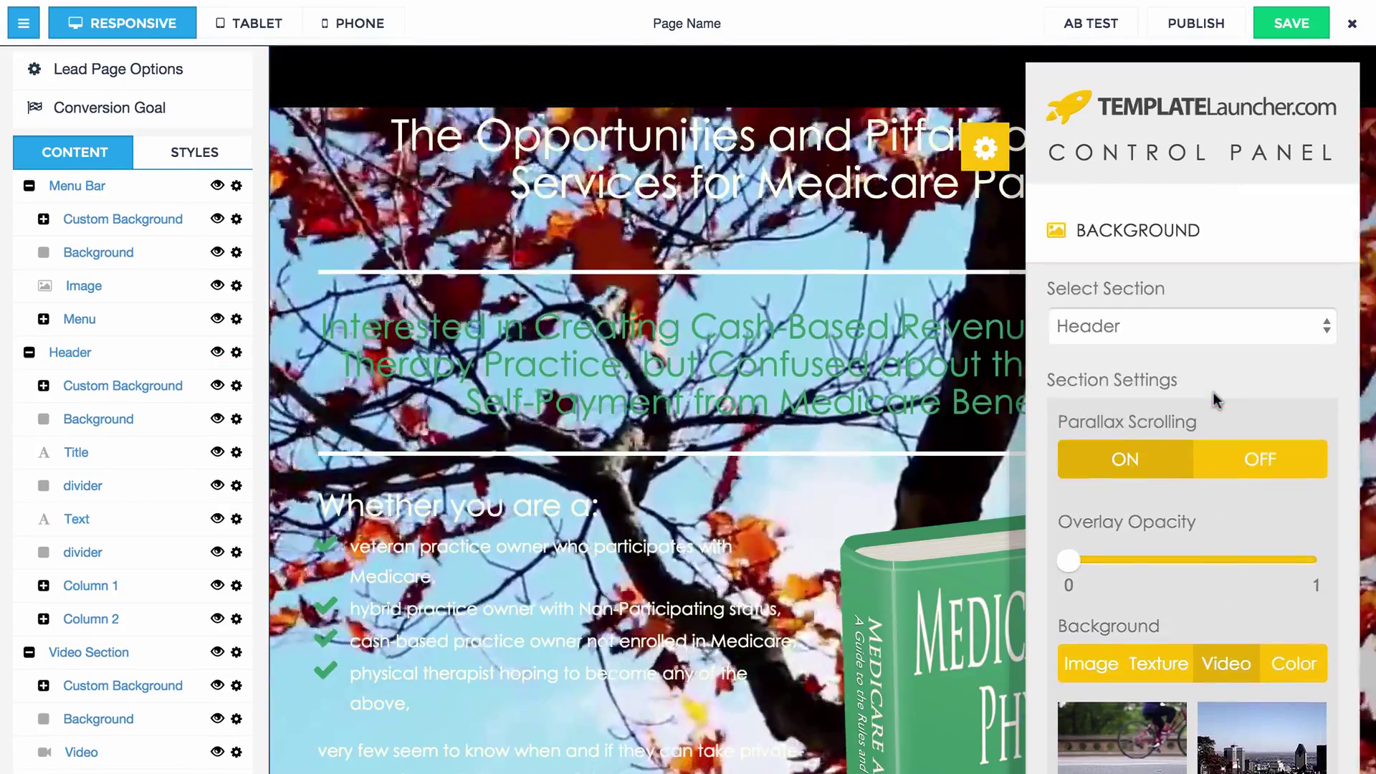
# Choose the Menu Bar section, turn on its parallax scrolling, and apply the dollar-bill image as its background.
pyautogui.click(1145, 372)
pyautogui.click(1118, 352)
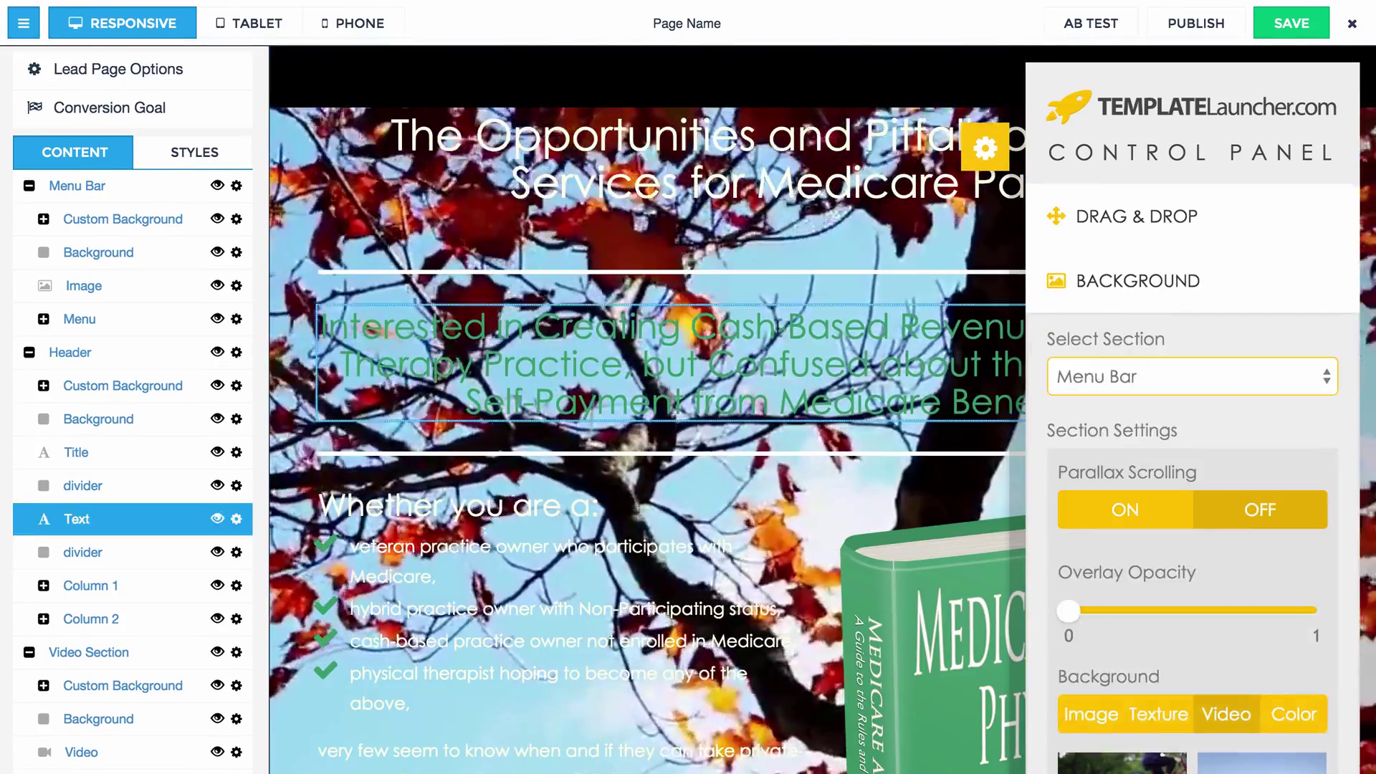
pyautogui.click(1163, 369)
pyautogui.click(1147, 373)
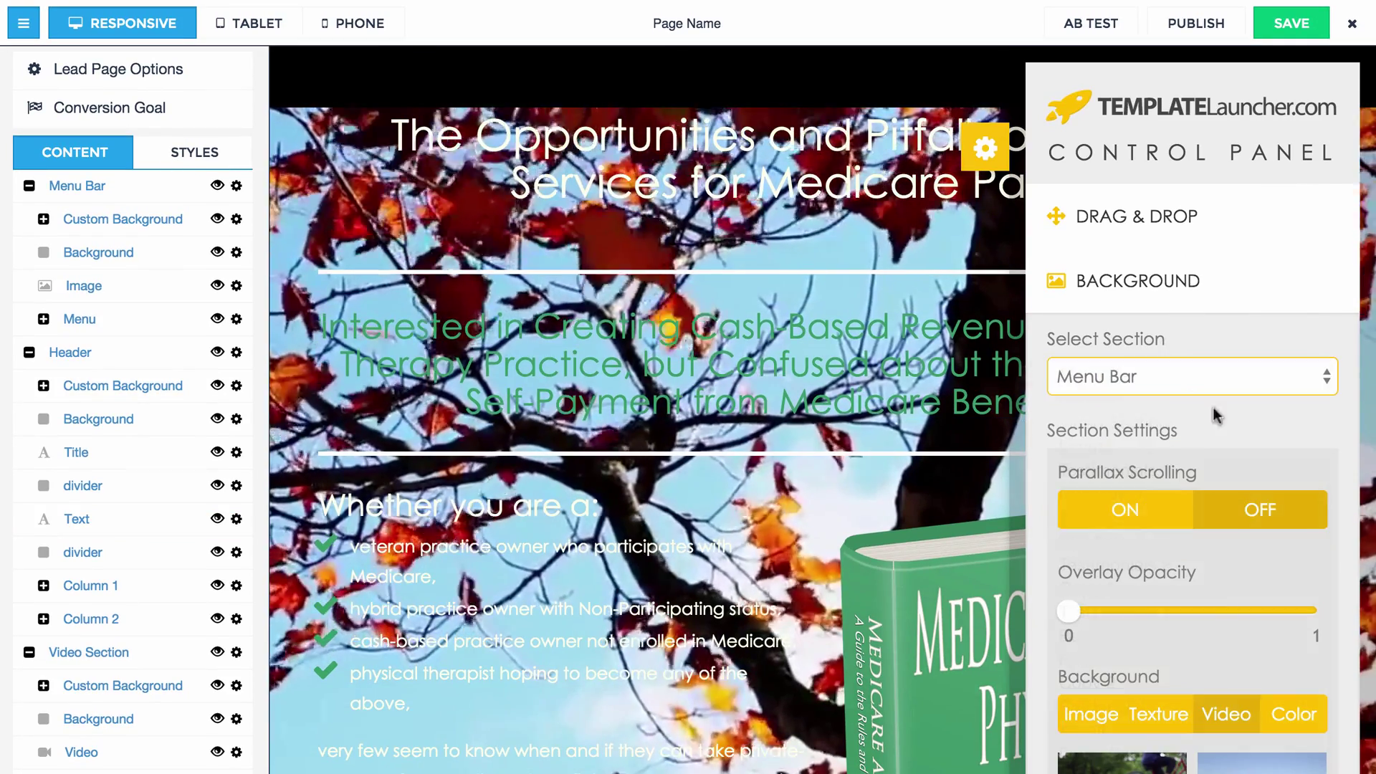
pyautogui.click(1118, 515)
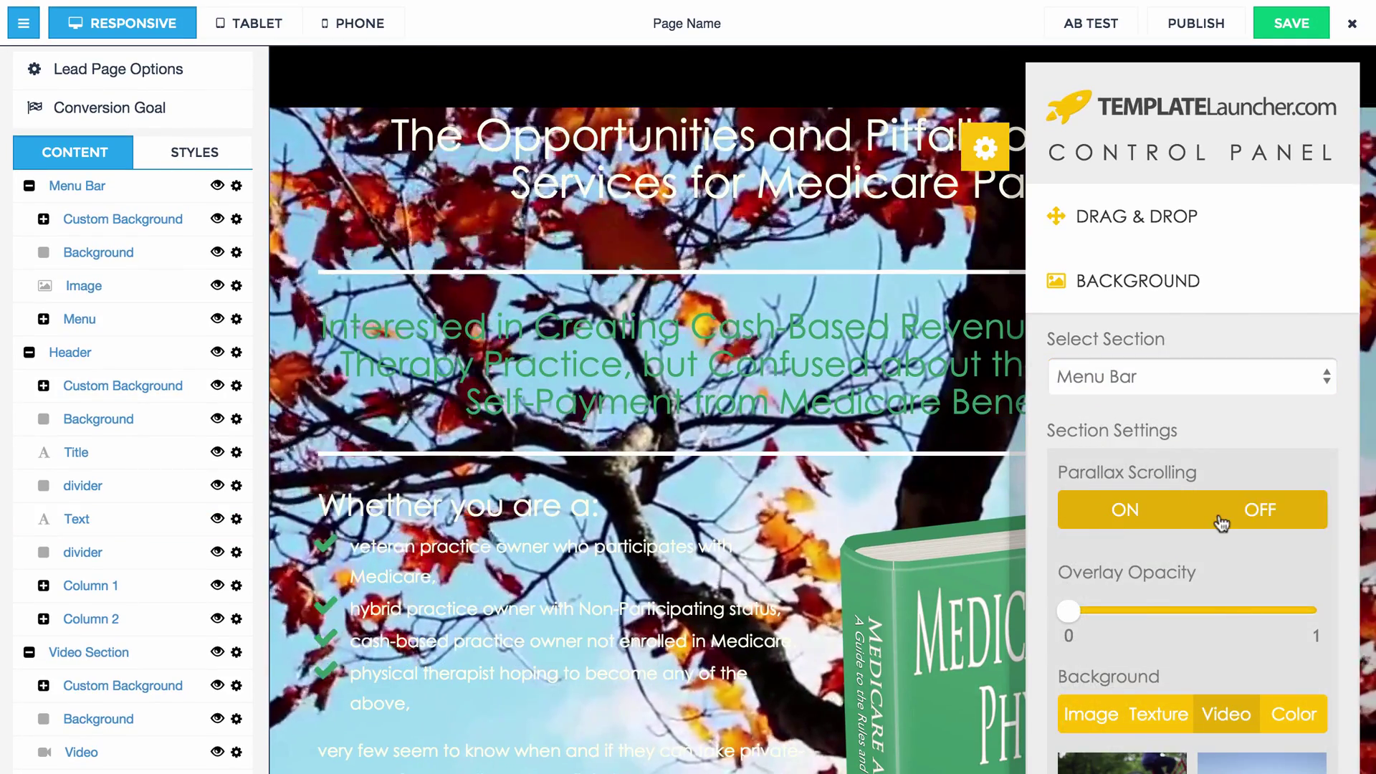
pyautogui.scroll(-3, 1161, 590)
pyautogui.click(1085, 530)
pyautogui.click(1122, 615)
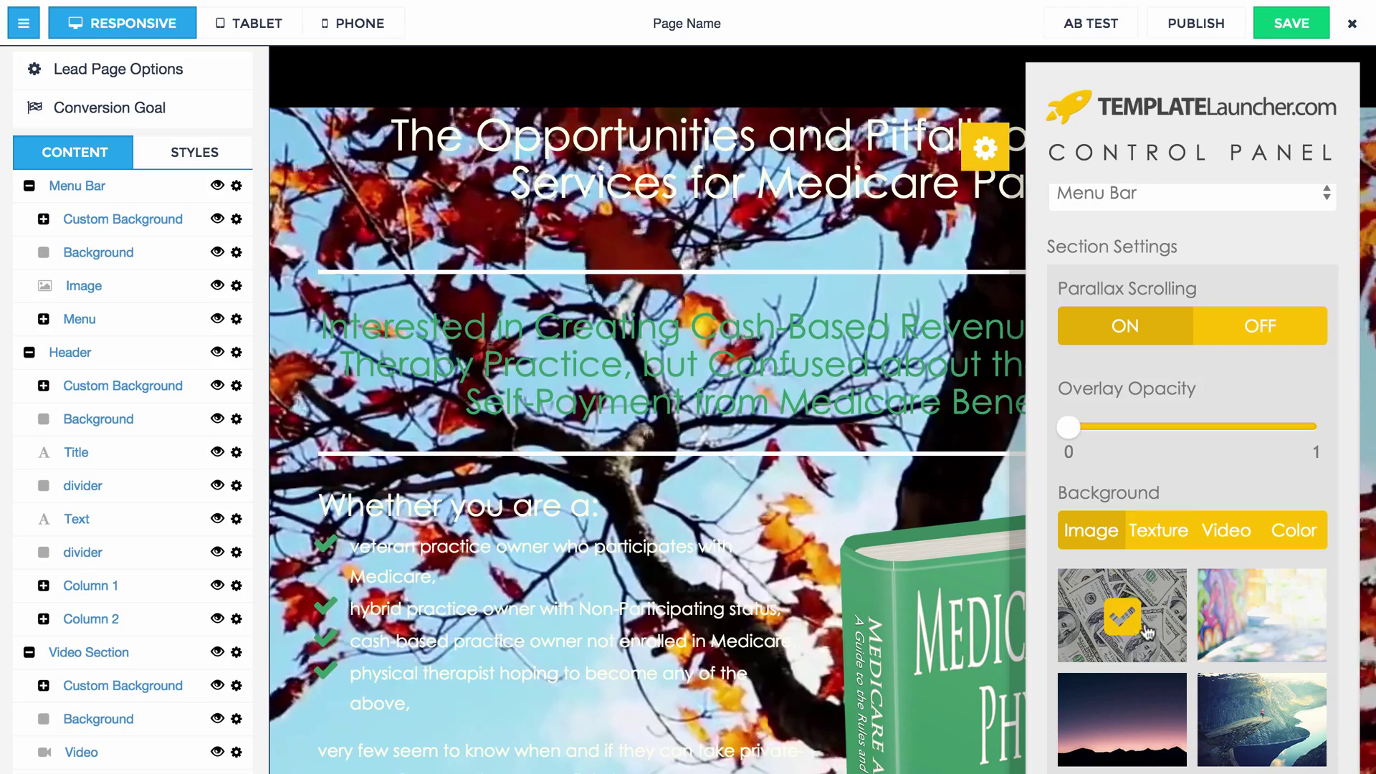
# Give the Header the dollar-bill background image with an overlay opacity of about 0.65, and collapse the background settings.
pyautogui.scroll(3, 1183, 362)
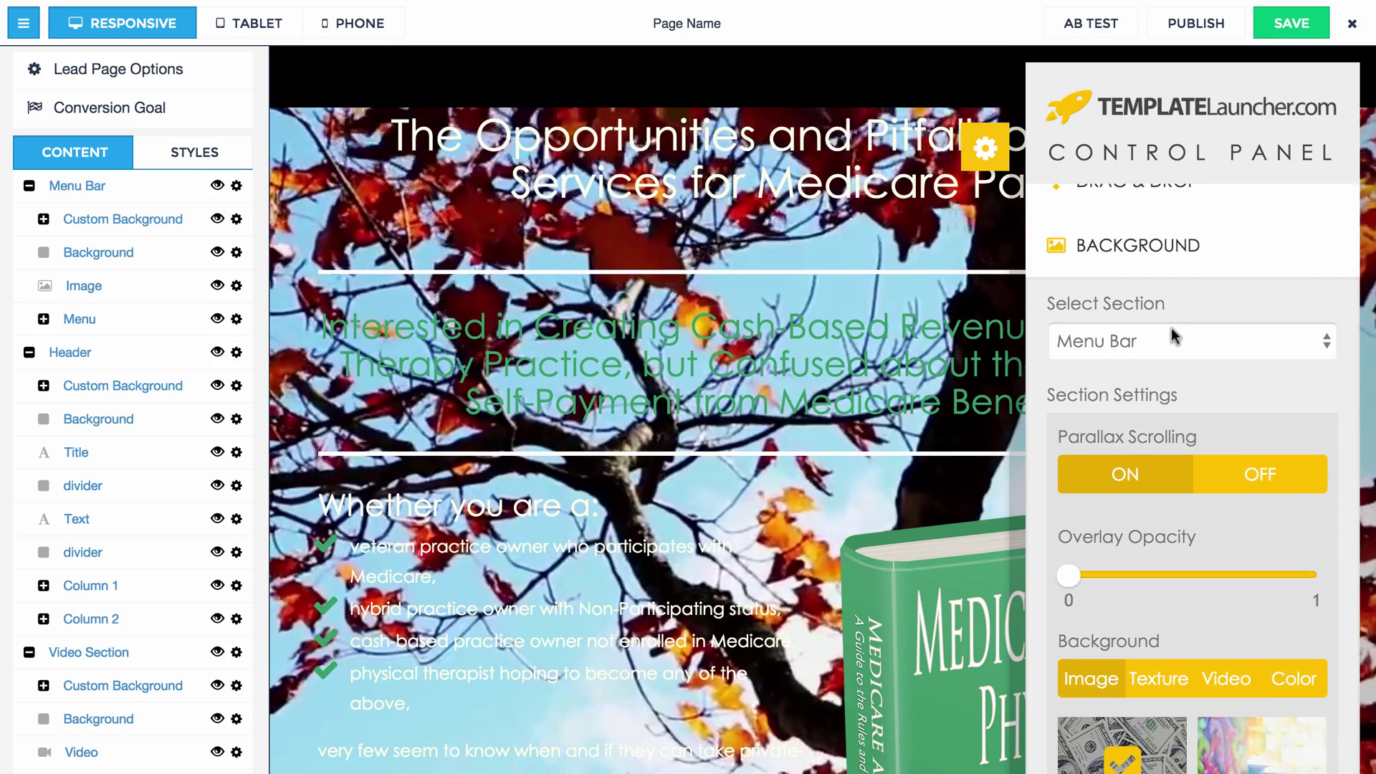
pyautogui.click(1165, 340)
pyautogui.click(1142, 364)
pyautogui.scroll(-3, 1147, 502)
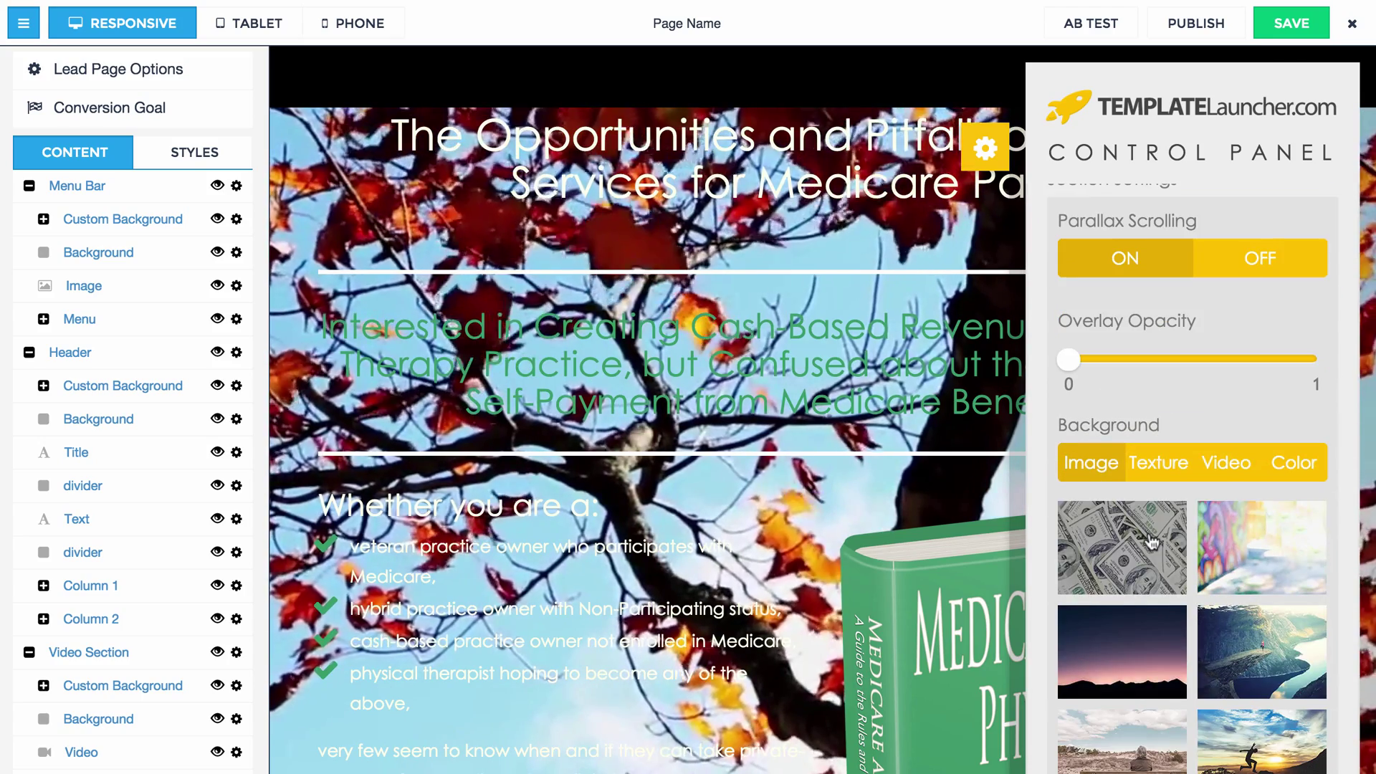
pyautogui.click(1152, 542)
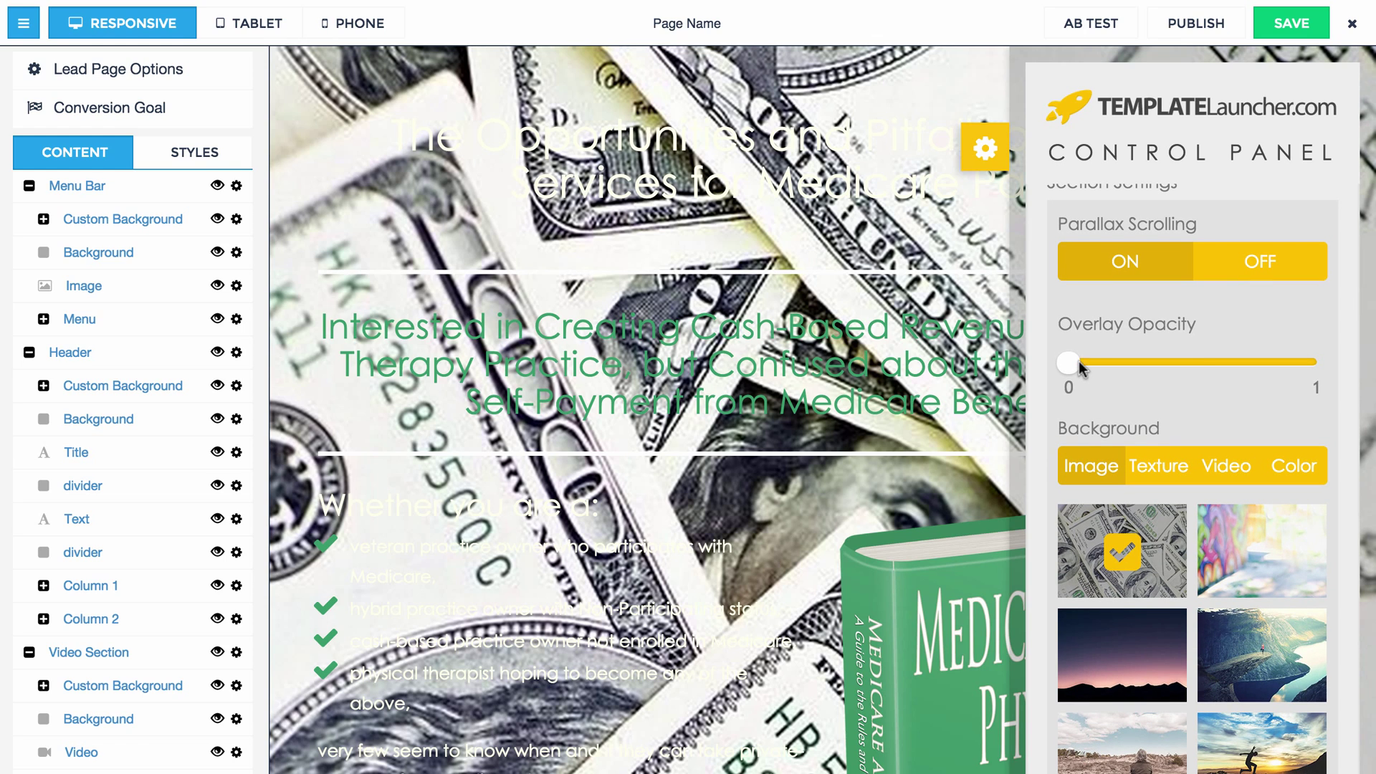
pyautogui.moveTo(1073, 360); pyautogui.dragTo(1231, 363)
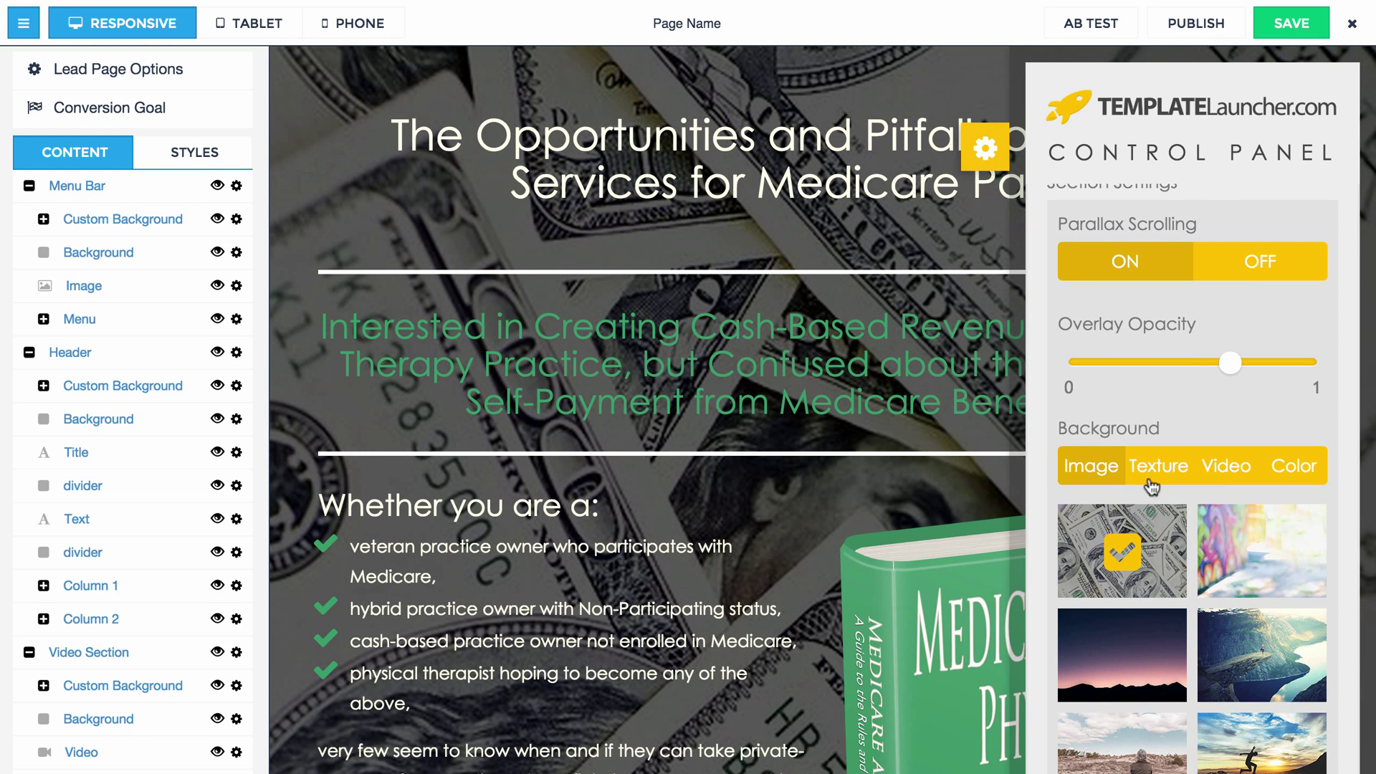
pyautogui.scroll(2, 1158, 368)
pyautogui.scroll(2, 1158, 368)
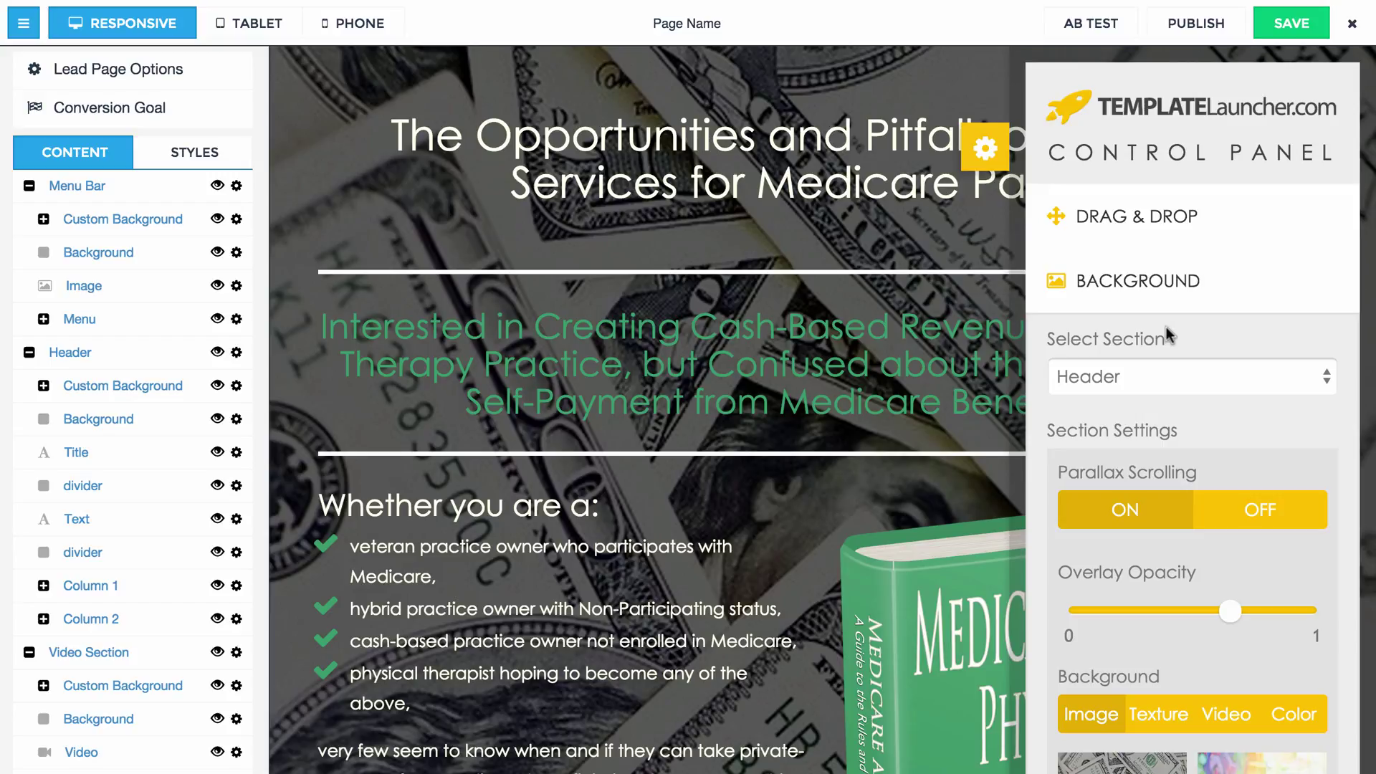
pyautogui.click(1135, 300)
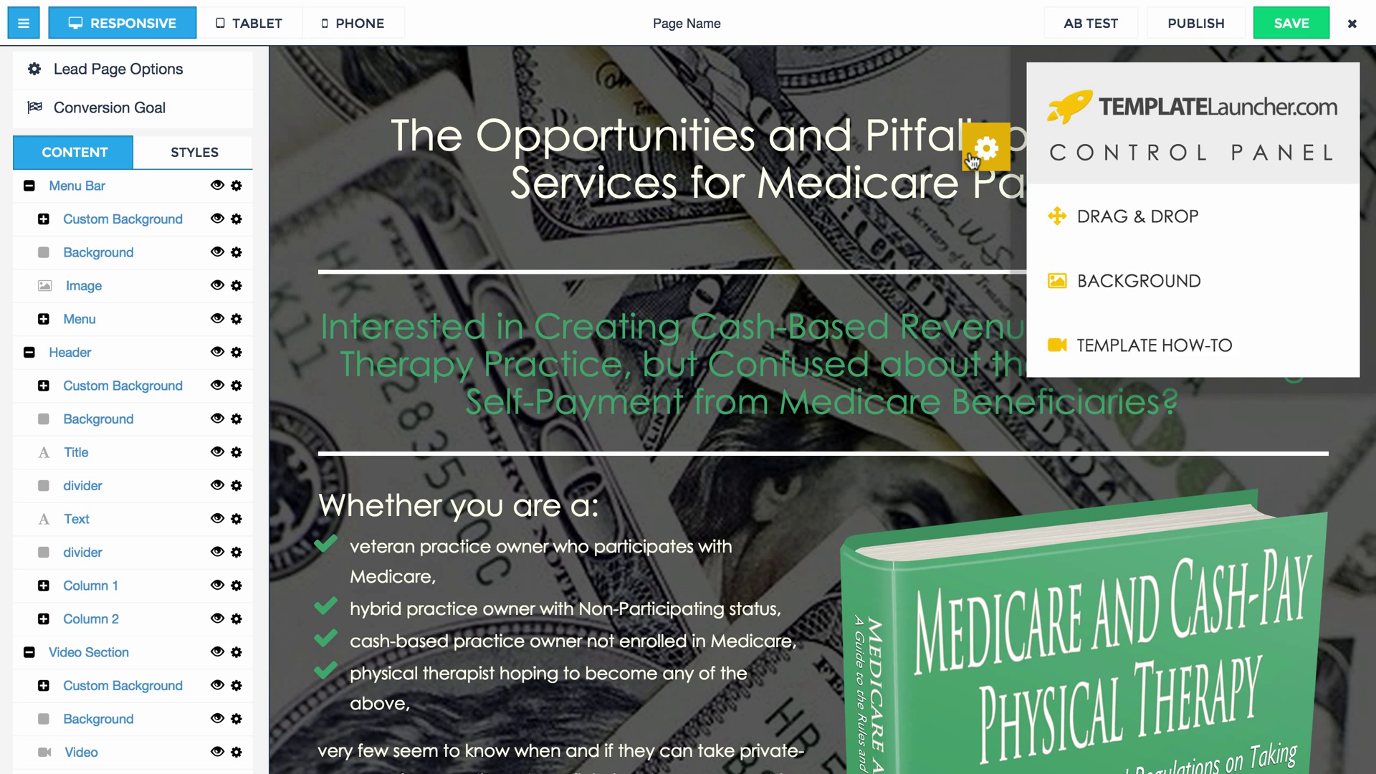
# Hide the Header's Background element and set its Custom Background image to the starry night-sky picture.
pyautogui.click(692, 366)
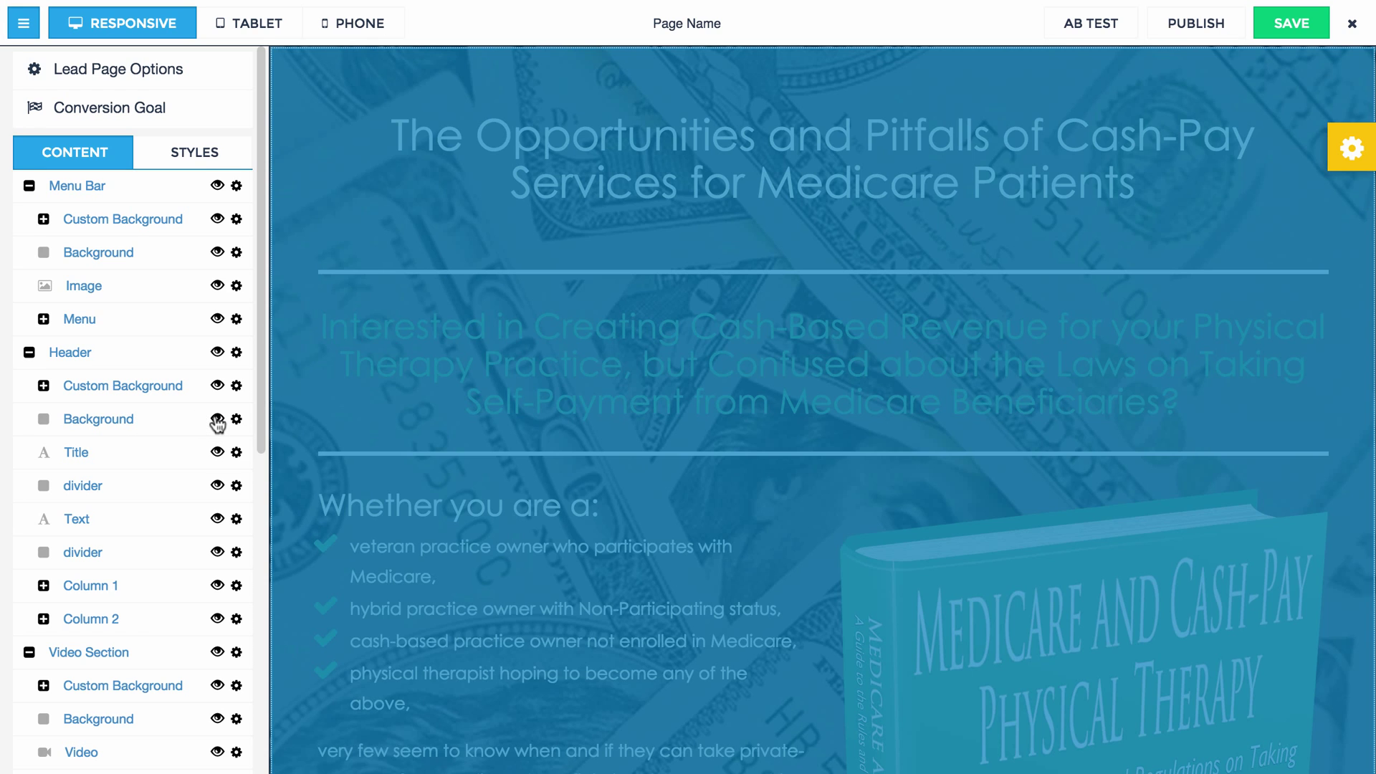
pyautogui.click(217, 421)
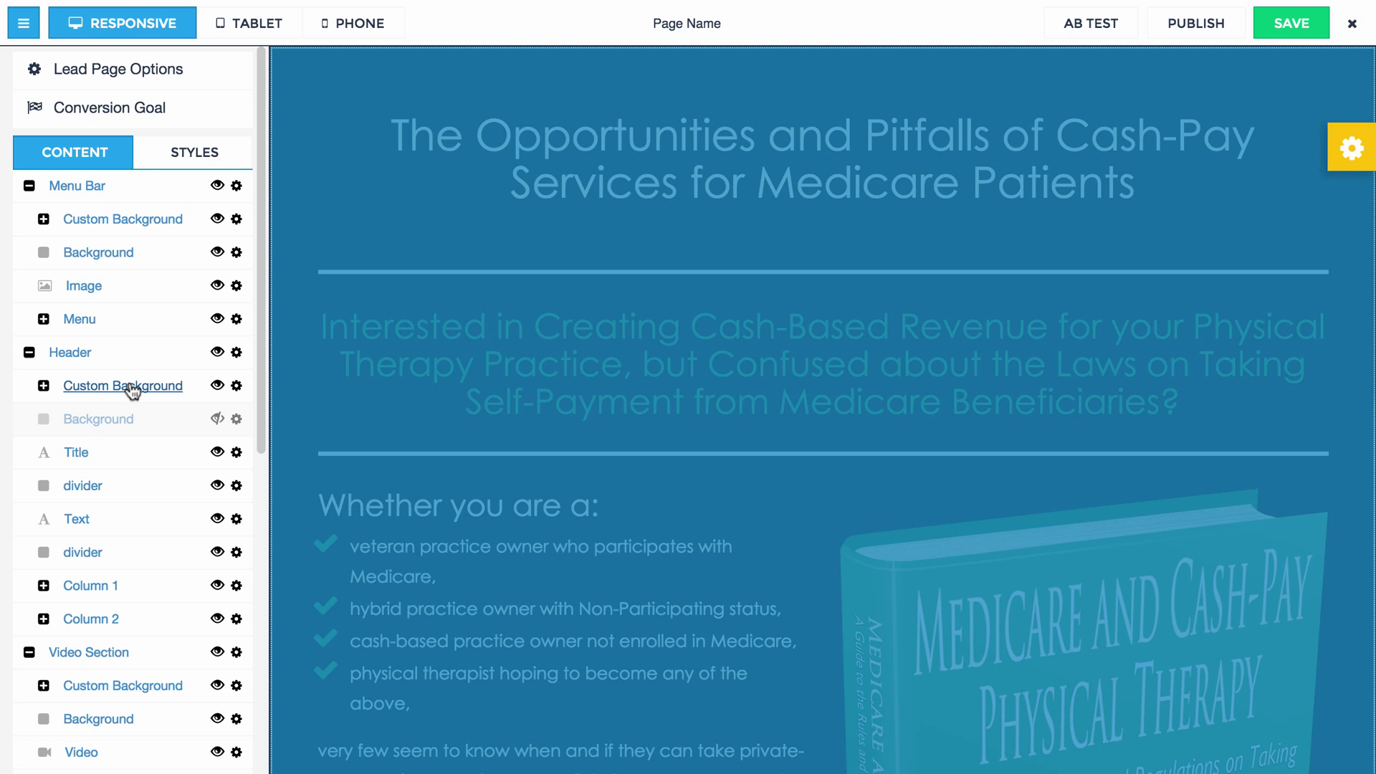
pyautogui.click(133, 388)
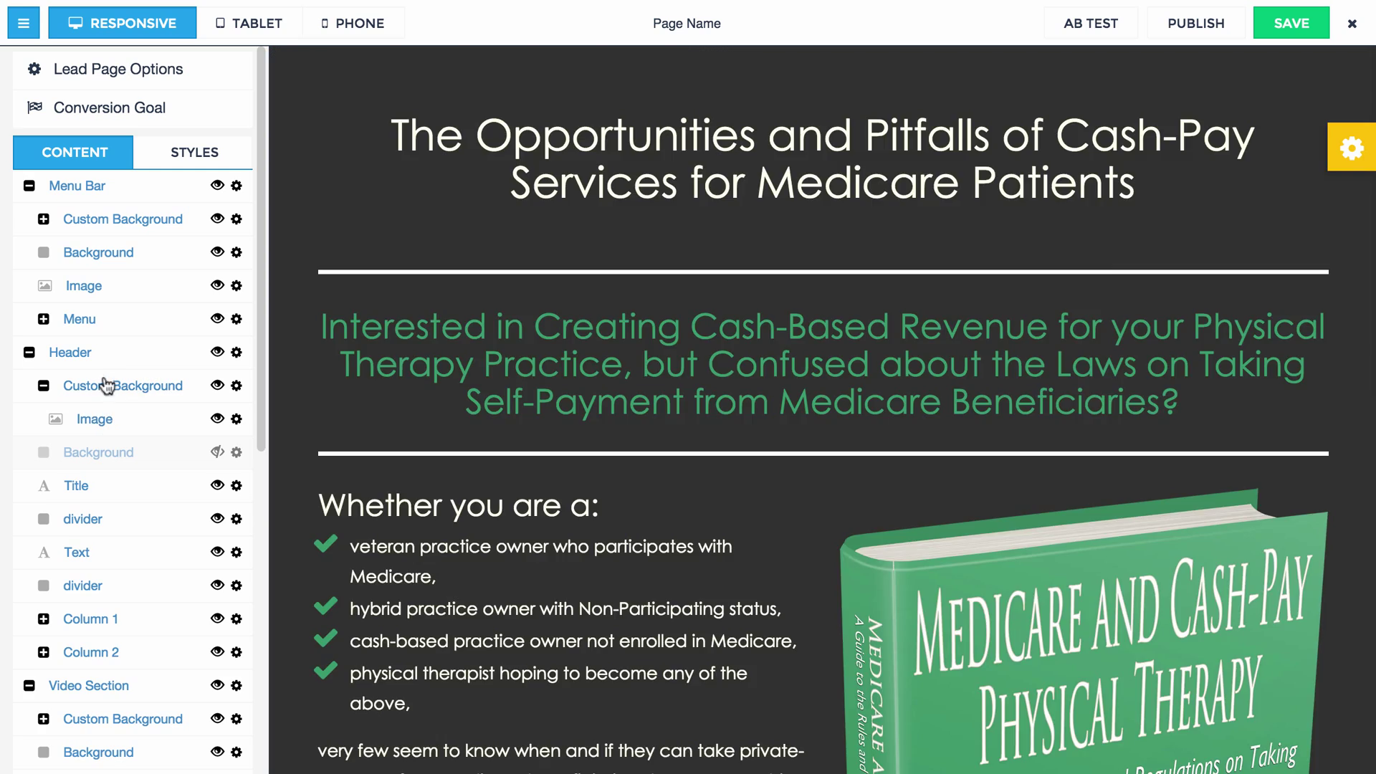
pyautogui.click(106, 386)
pyautogui.click(102, 387)
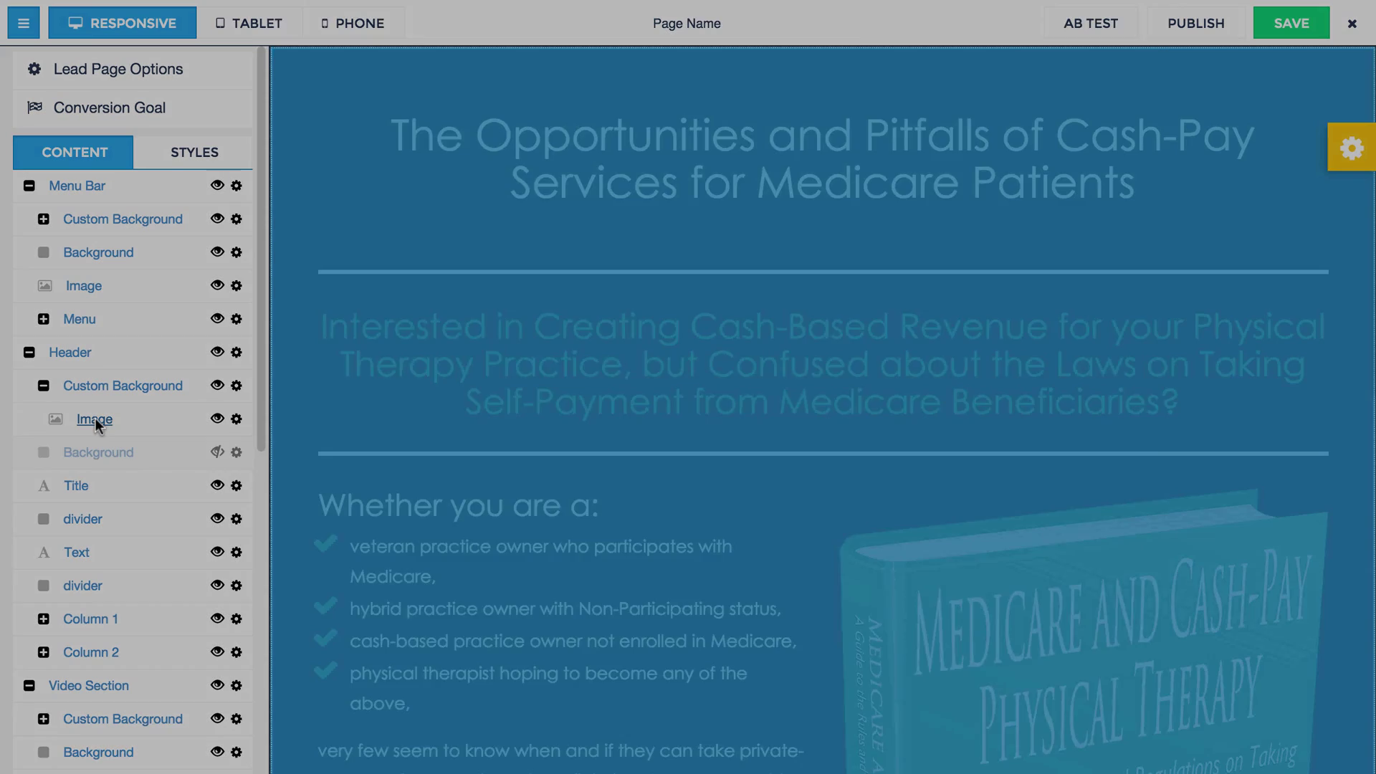
pyautogui.click(96, 420)
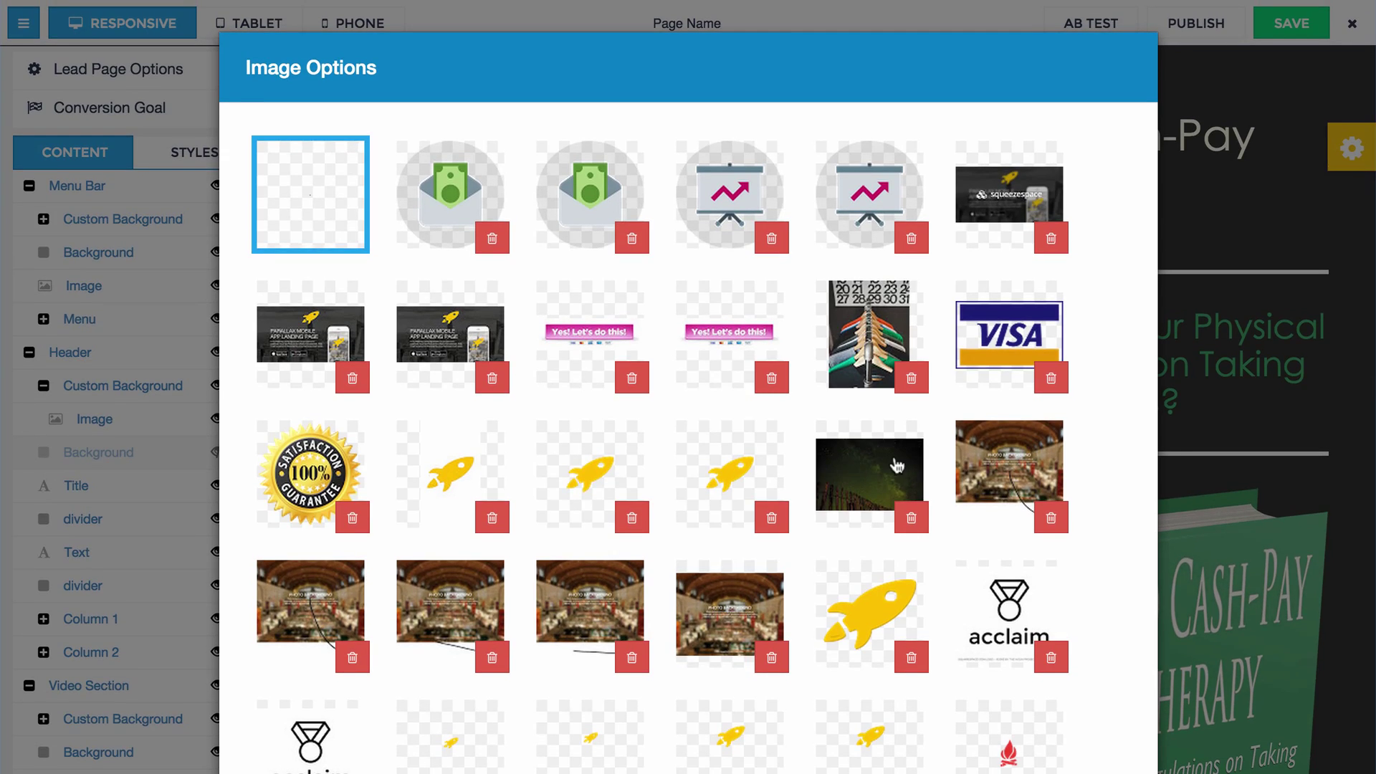
pyautogui.click(896, 466)
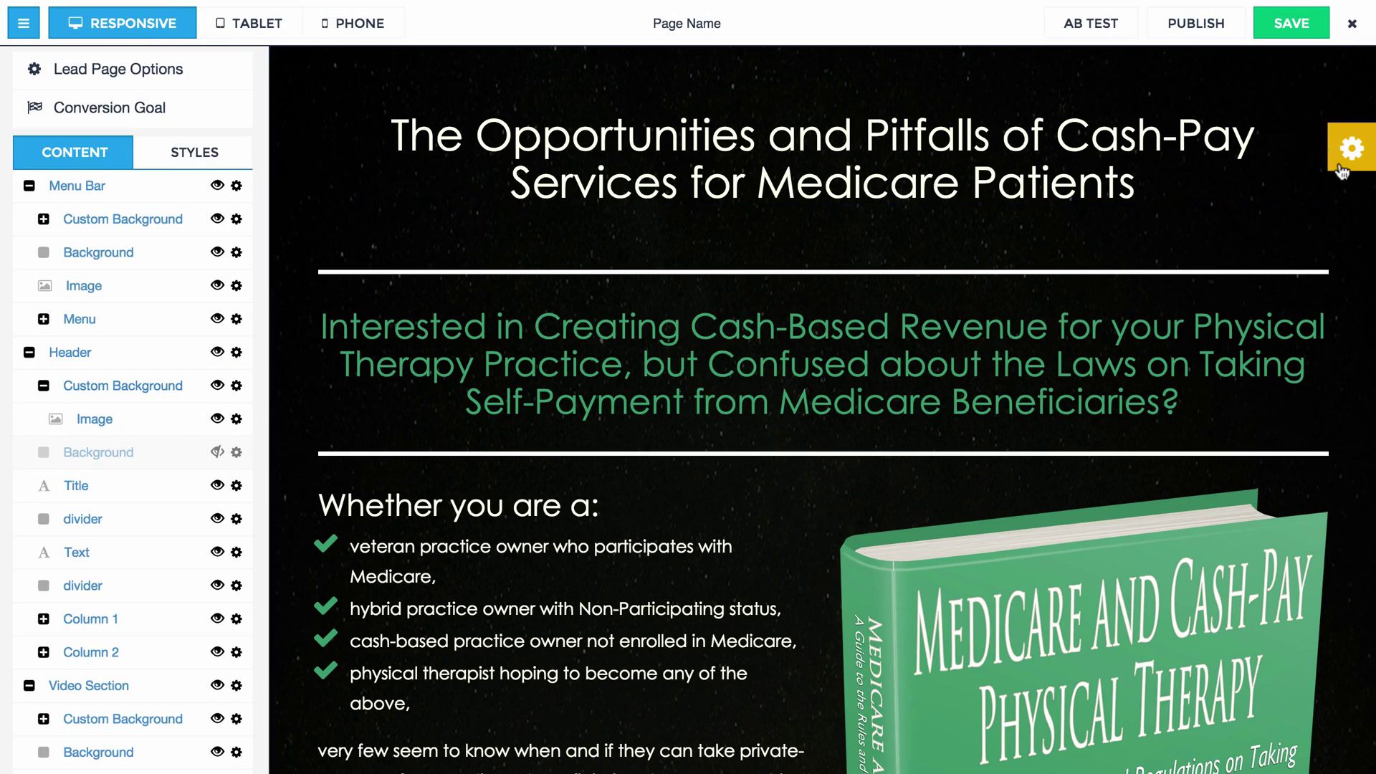
# Set the Header background's overlay opacity to 0 and check the image on the page.
pyautogui.click(1351, 148)
pyautogui.click(1170, 301)
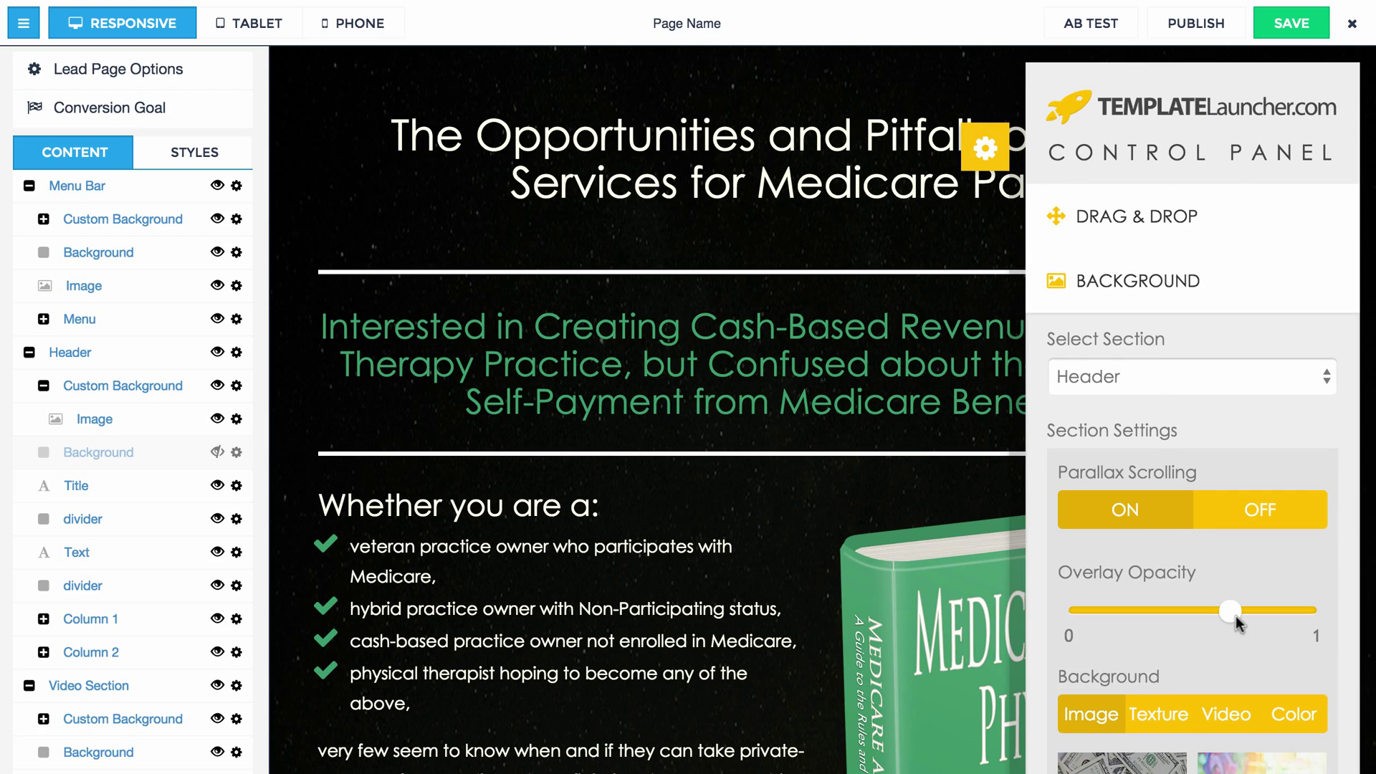
pyautogui.moveTo(1231, 617); pyautogui.dragTo(1071, 633)
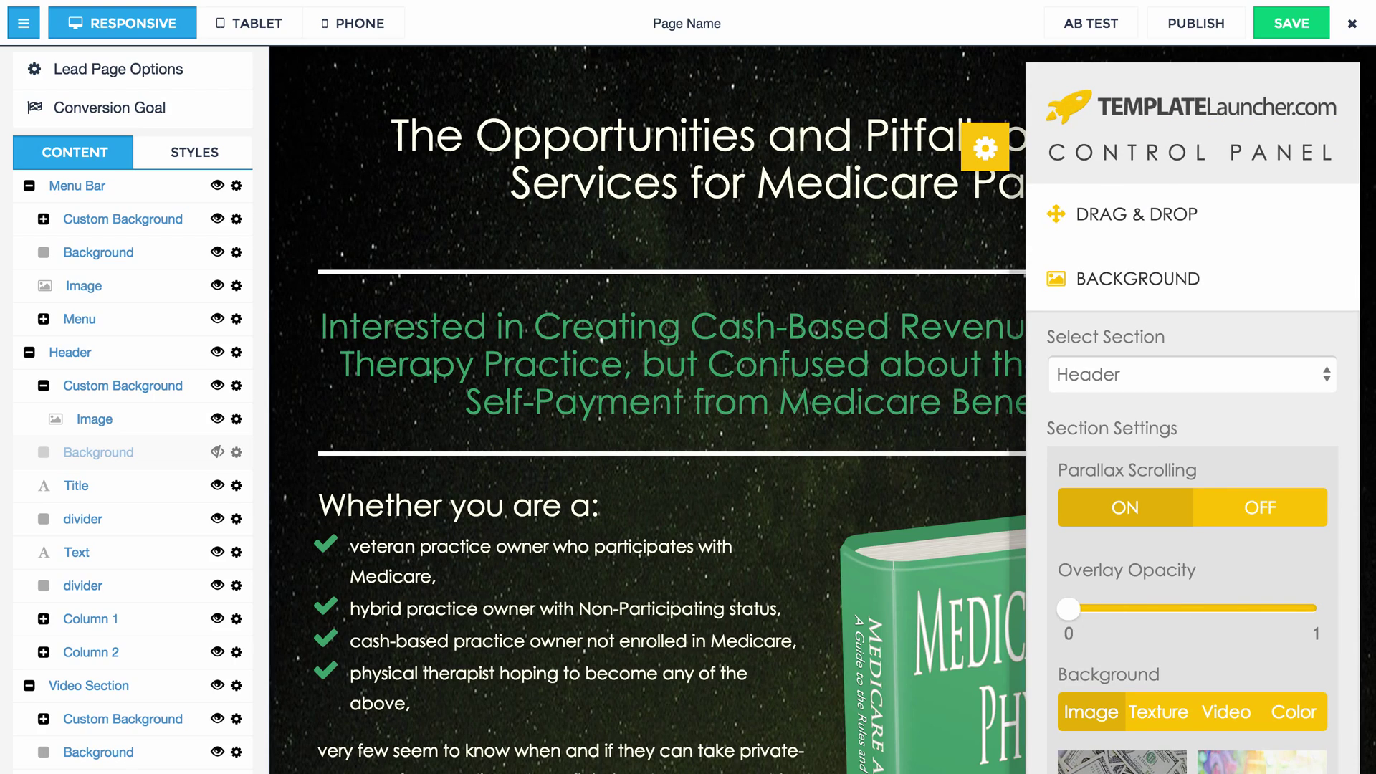
pyautogui.scroll(-5, 598, 638)
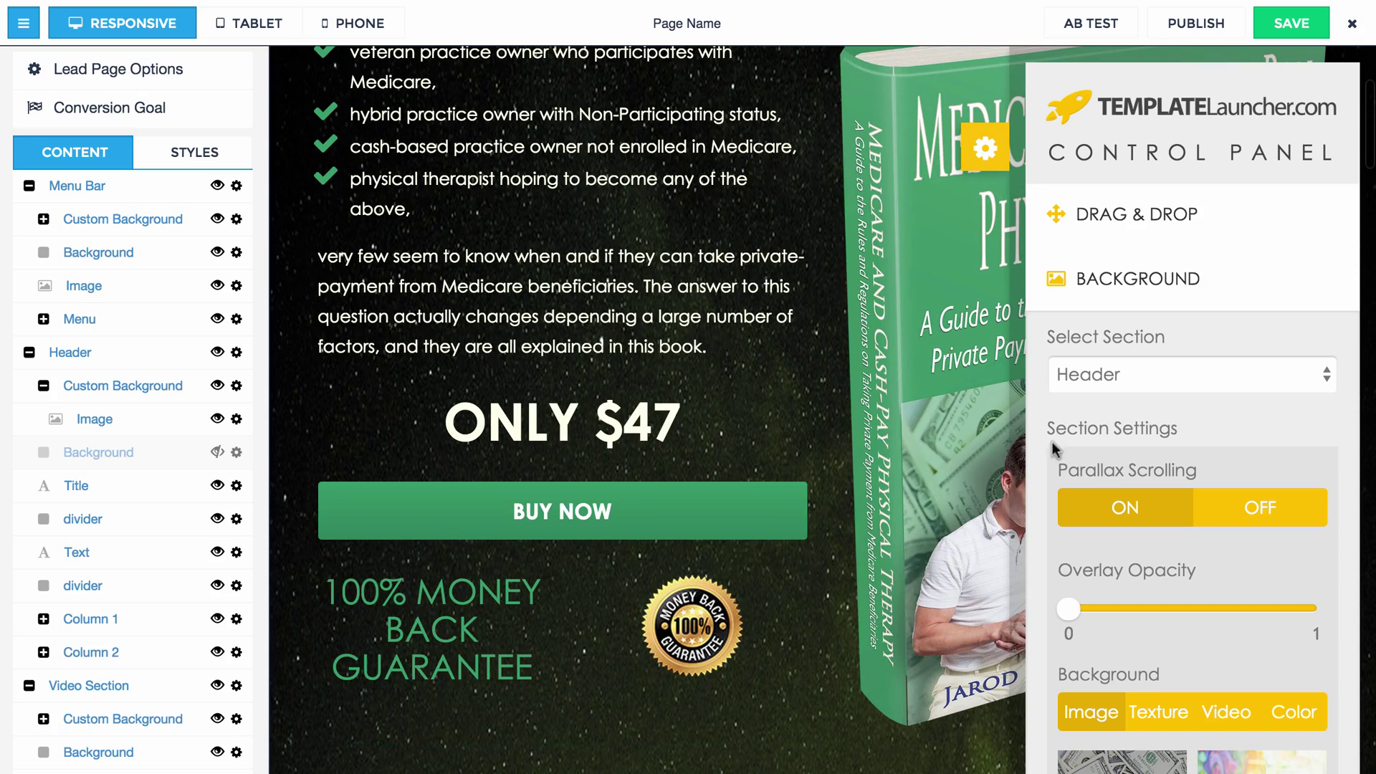
# Turn off parallax scrolling for the Header's night-sky background and review the section.
pyautogui.click(1244, 507)
pyautogui.scroll(6, 500, 497)
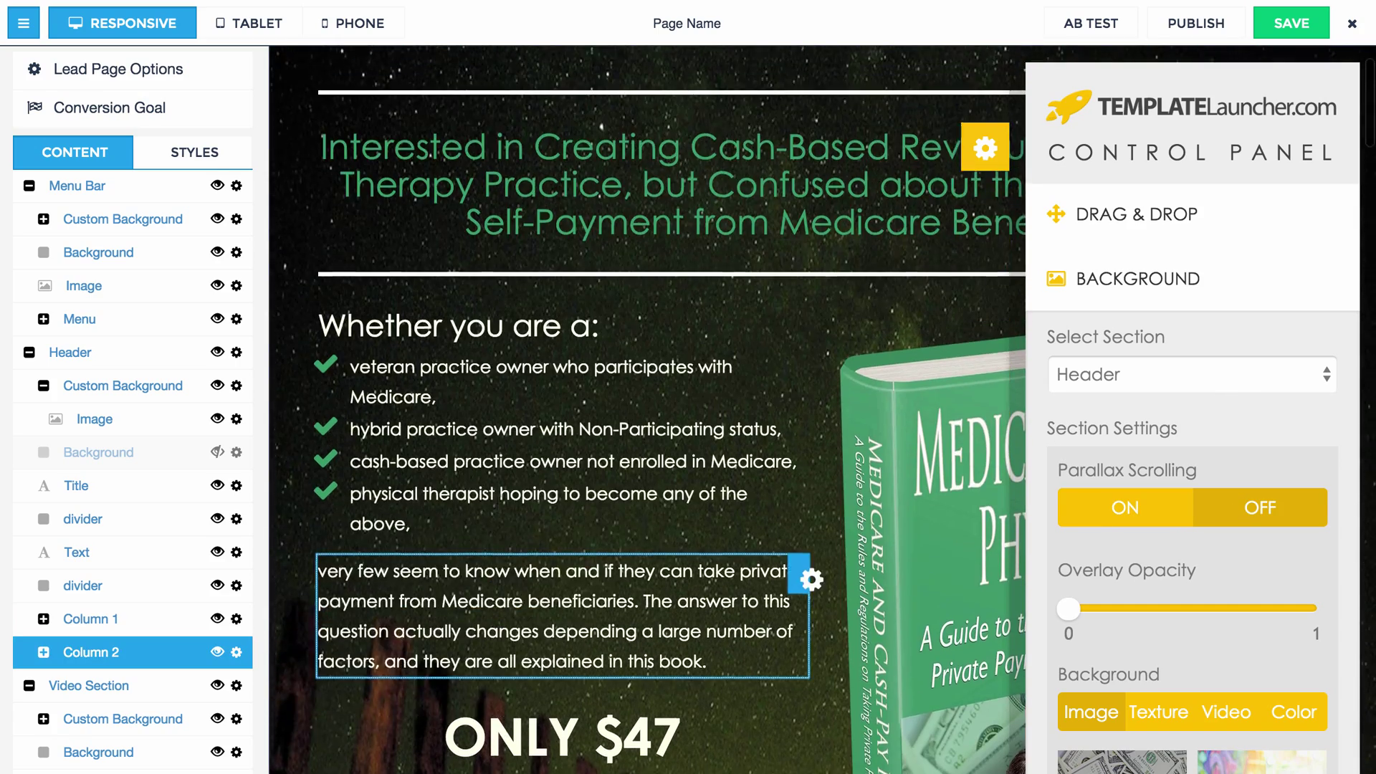
pyautogui.scroll(-7, 500, 496)
pyautogui.scroll(1, 563, 236)
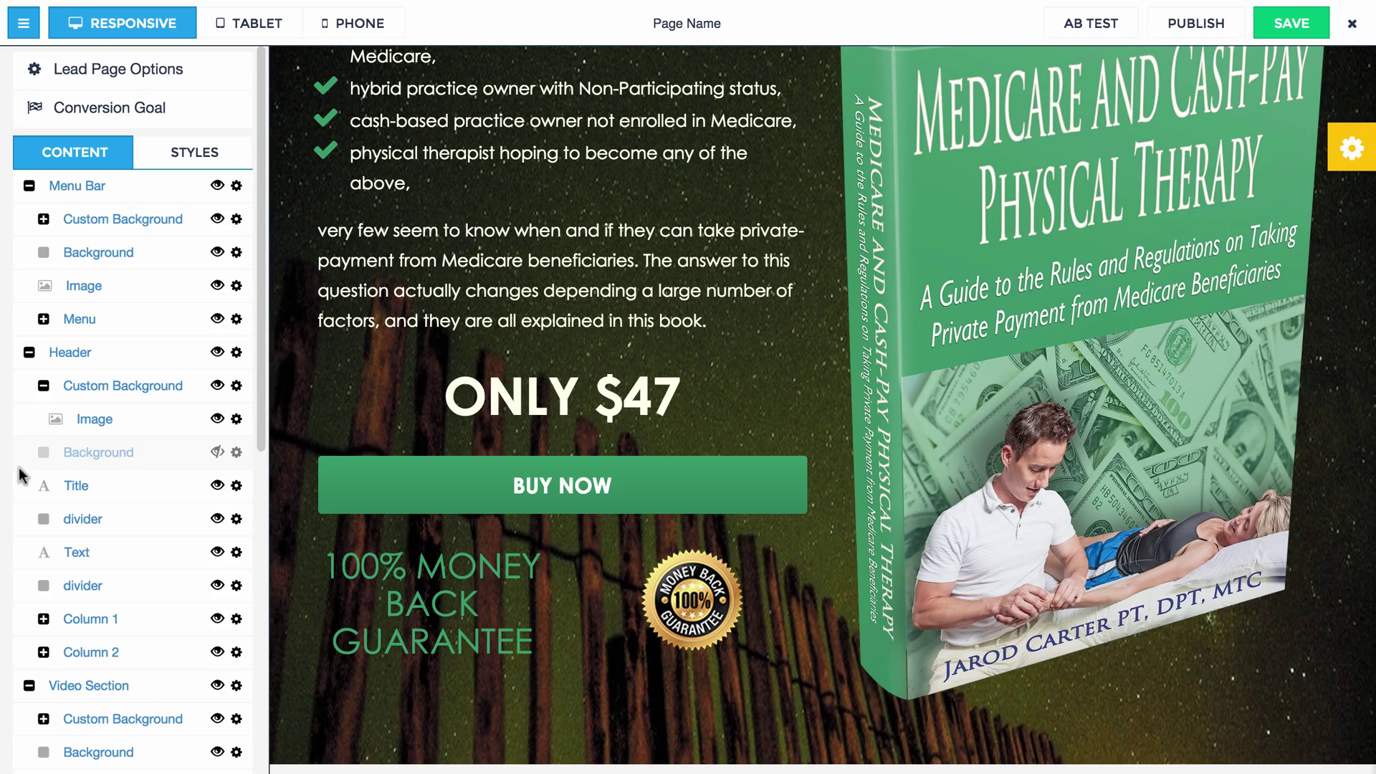
pyautogui.scroll(1, 488, 480)
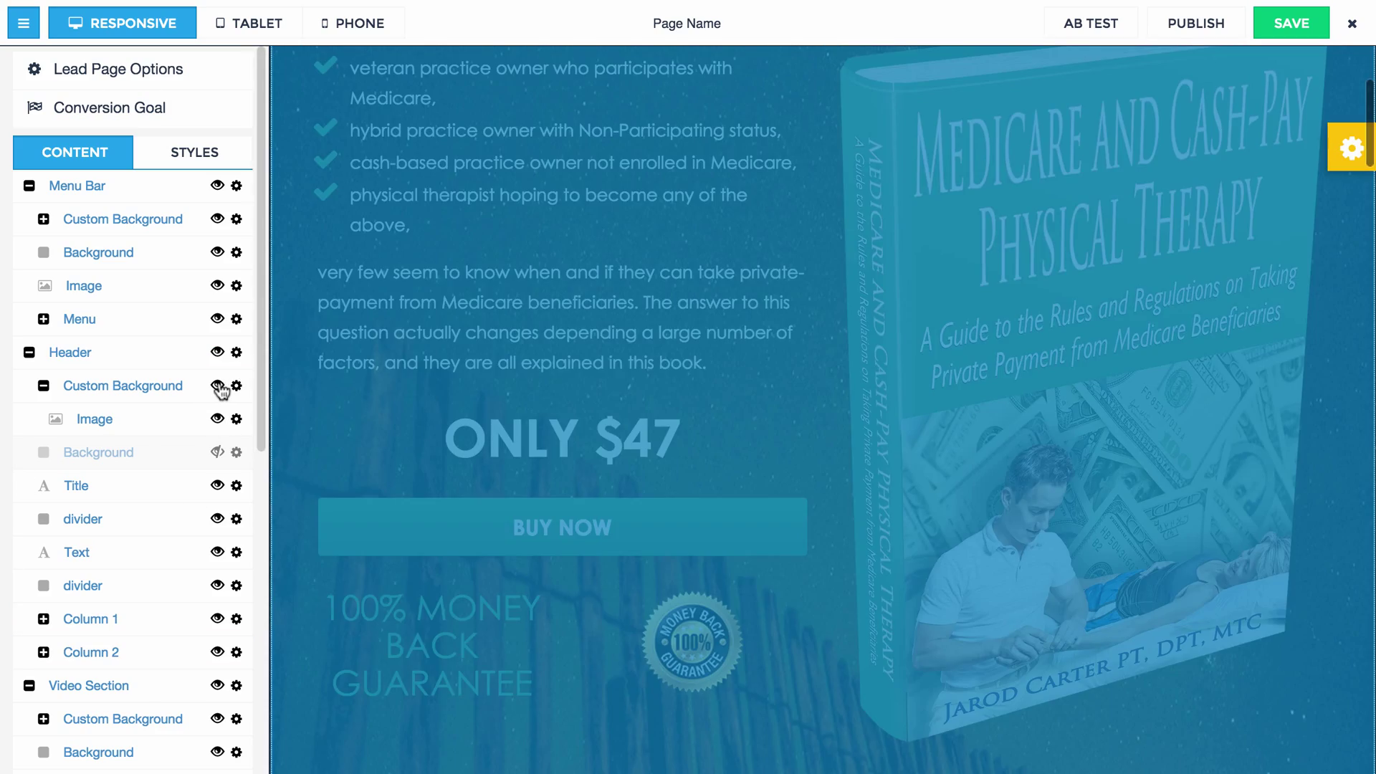
# Hide the Header's Custom Background element and return to the top of the section.
pyautogui.click(218, 388)
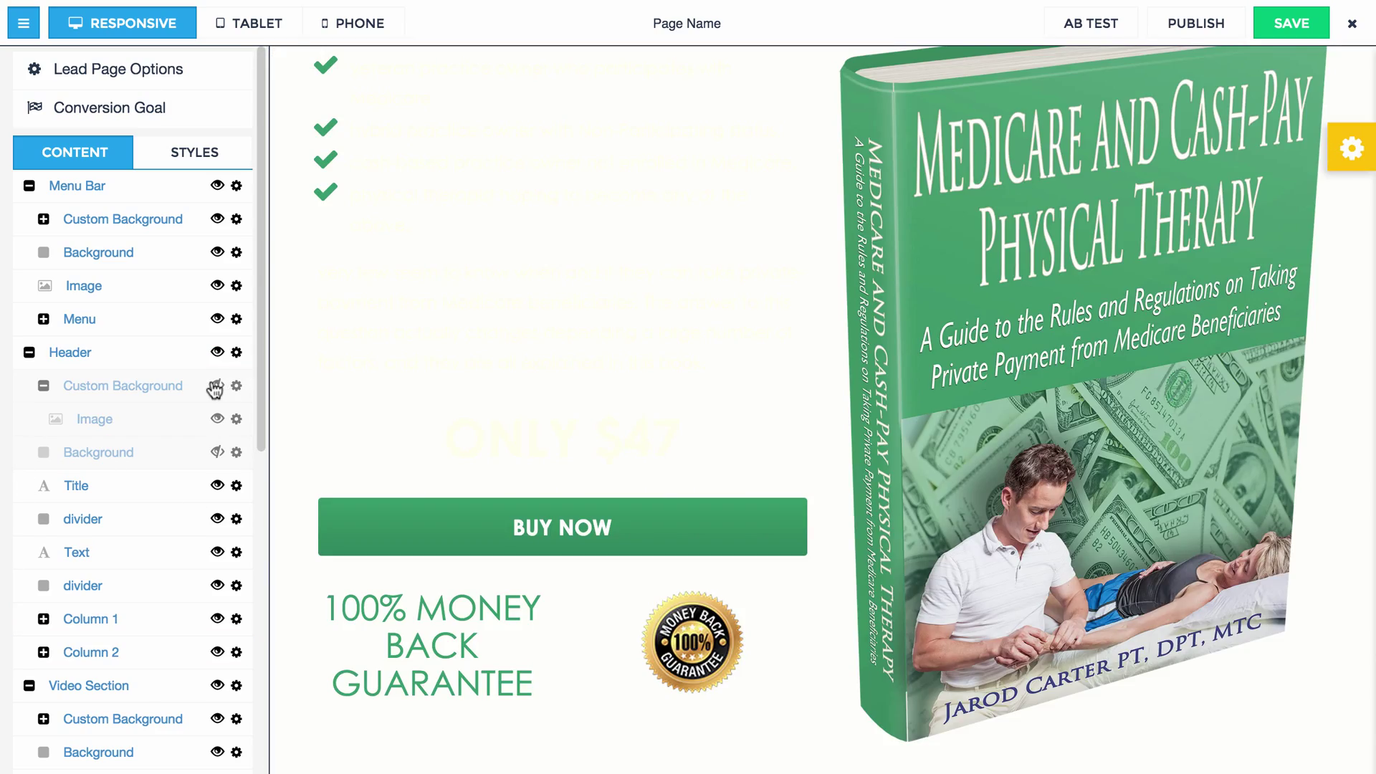
pyautogui.scroll(5, 366, 364)
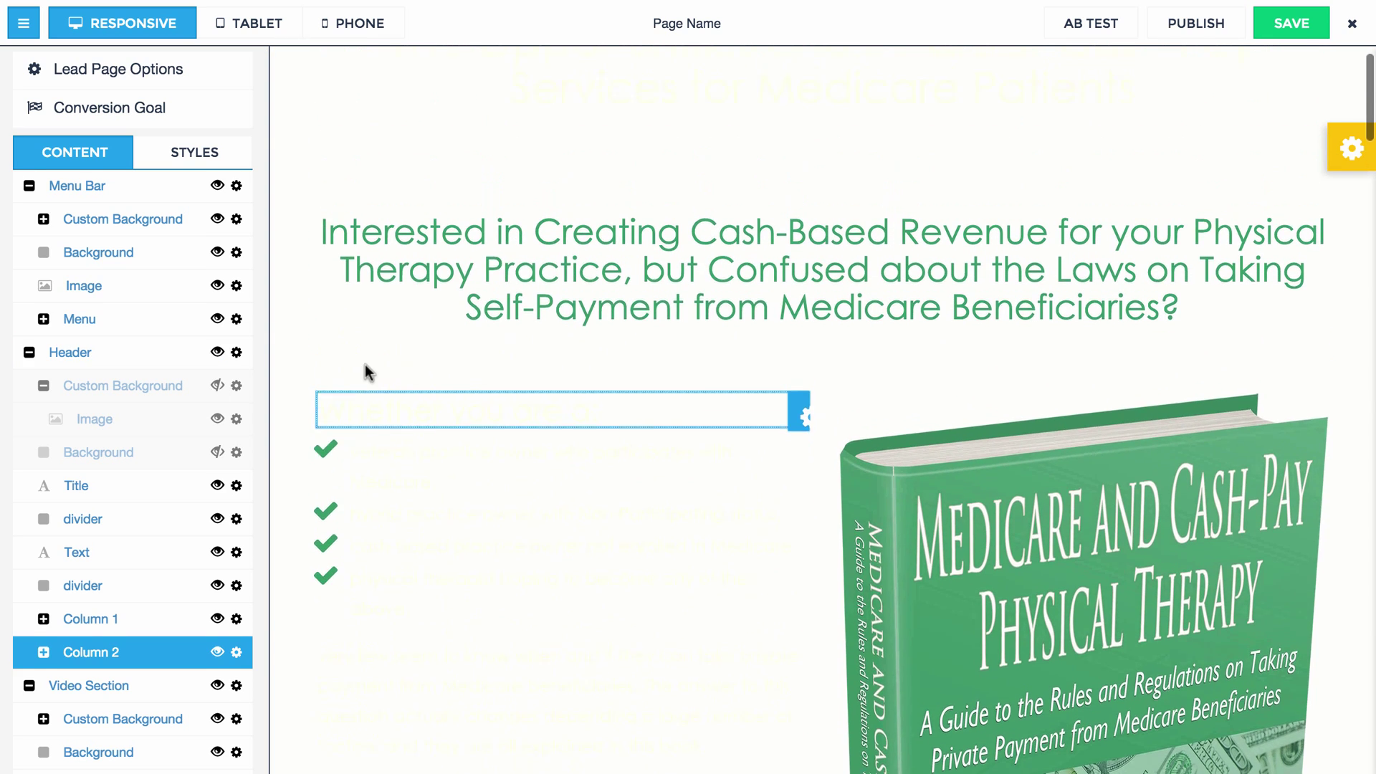
pyautogui.scroll(1, 365, 371)
# Set the Header Background color to blue #232fdb in the page's color styles and review the section.
pyautogui.click(194, 152)
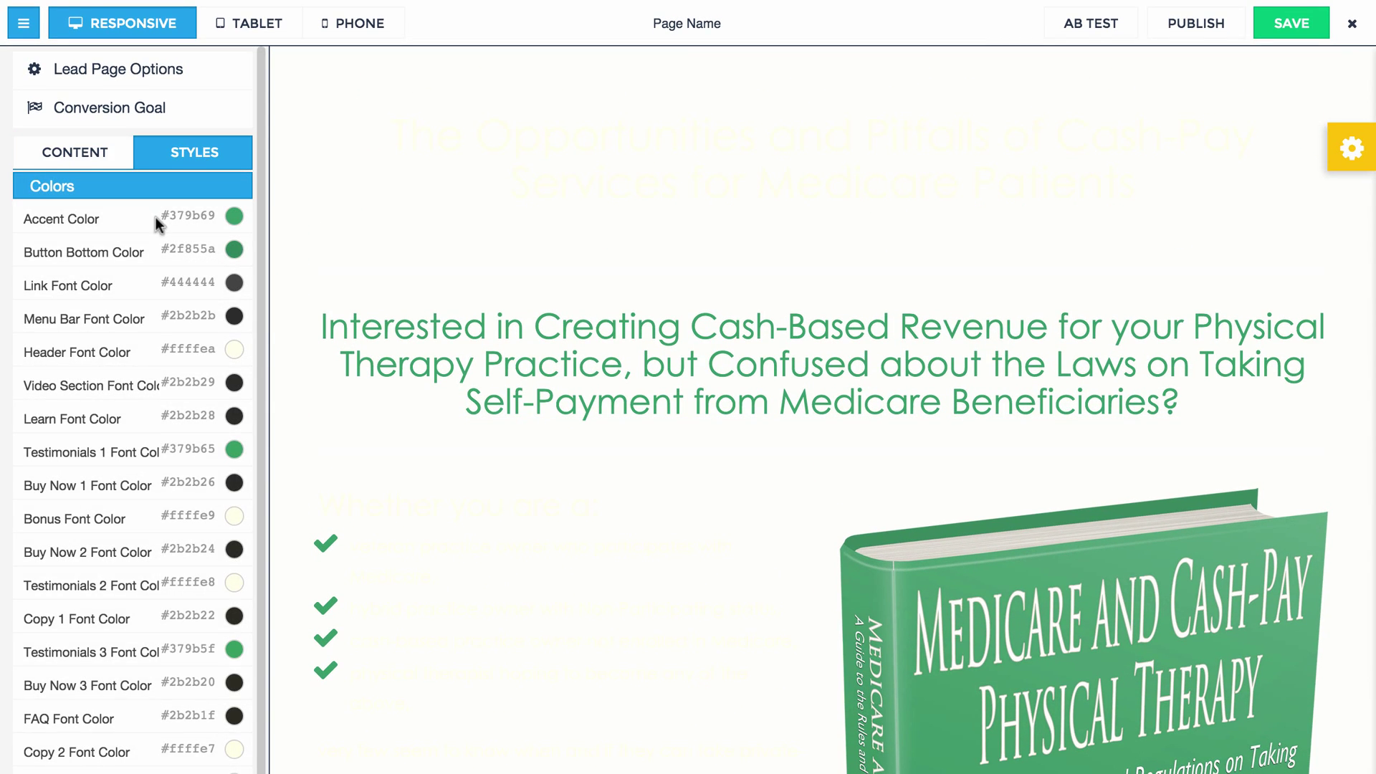
pyautogui.scroll(-3, 137, 253)
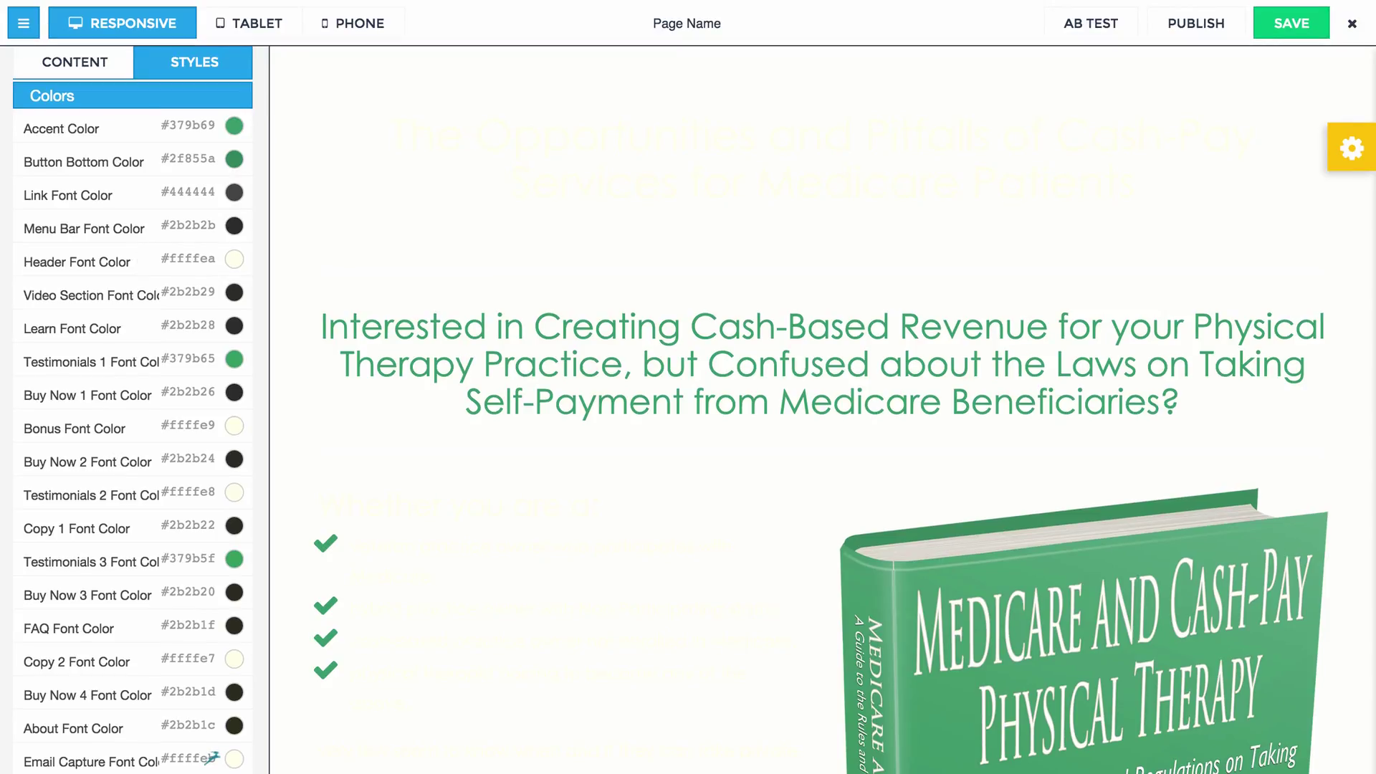
pyautogui.scroll(-10, 108, 436)
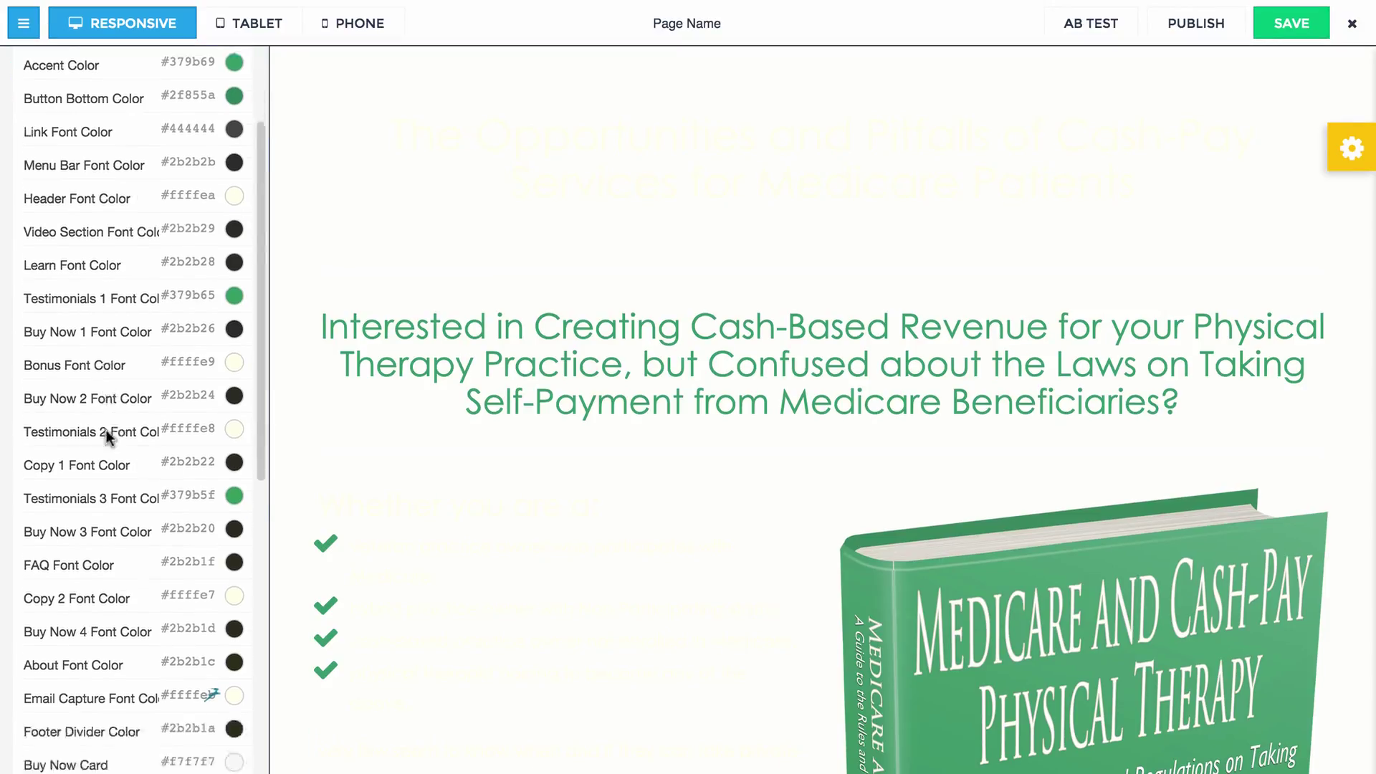
pyautogui.scroll(-5, 110, 448)
pyautogui.click(188, 440)
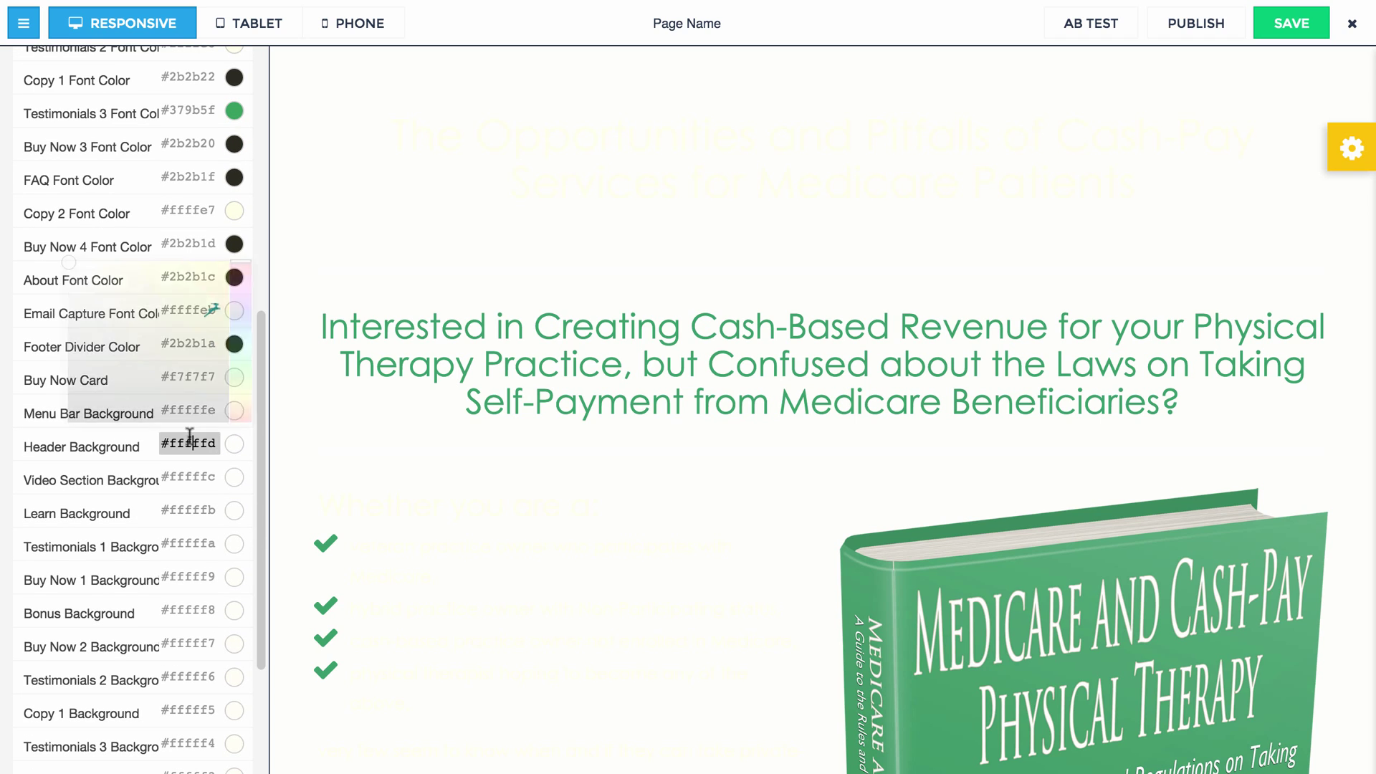
pyautogui.click(183, 359)
pyautogui.click(203, 283)
pyautogui.scroll(-1, 233, 300)
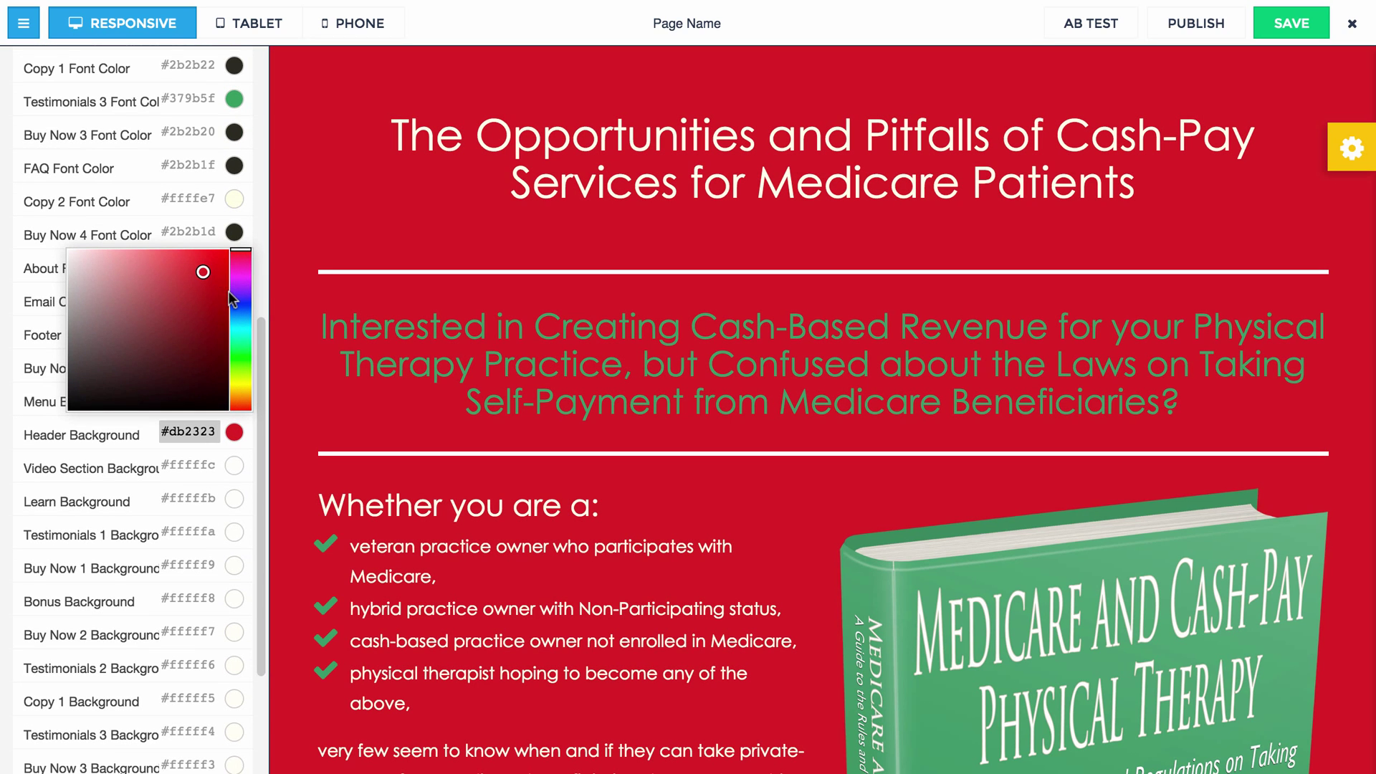
pyautogui.click(239, 305)
pyautogui.scroll(-10, 336, 402)
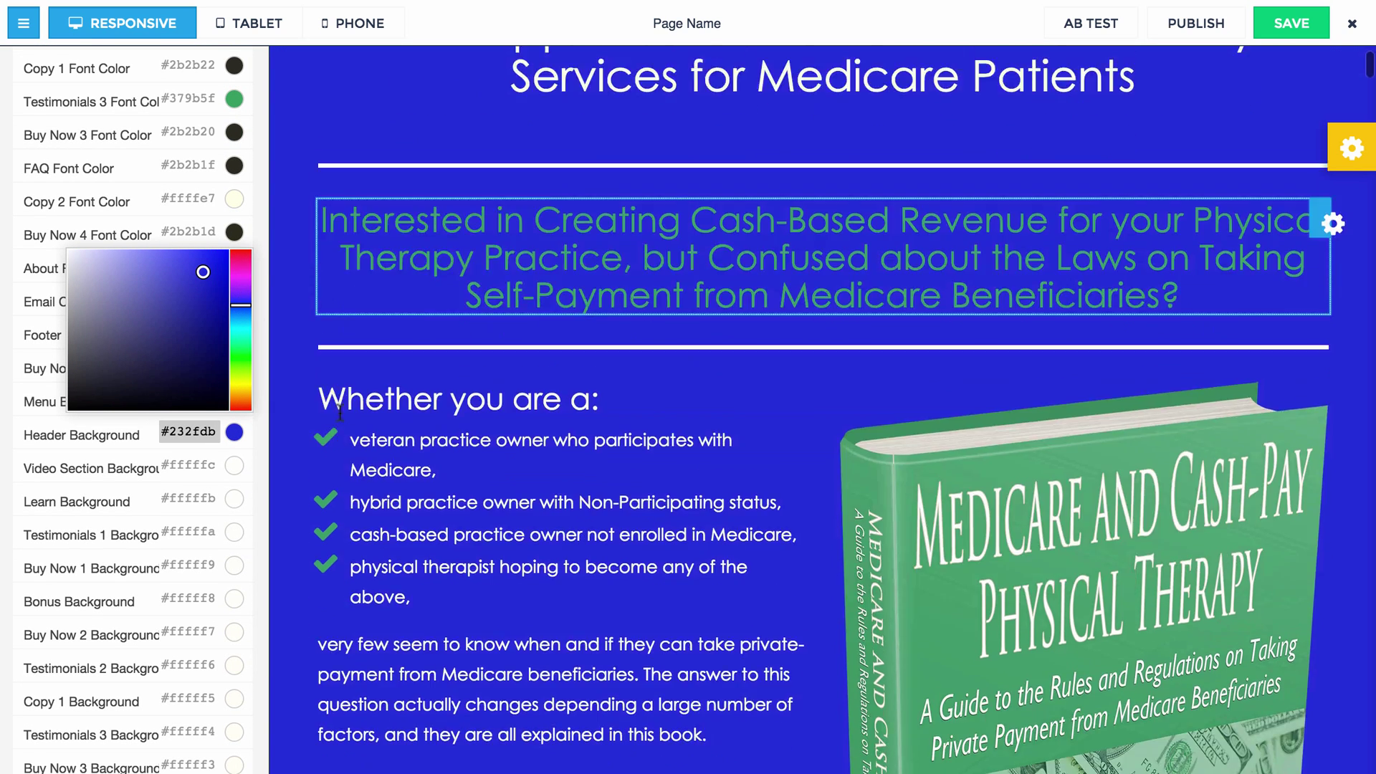
pyautogui.scroll(3, 335, 414)
pyautogui.scroll(8, 335, 414)
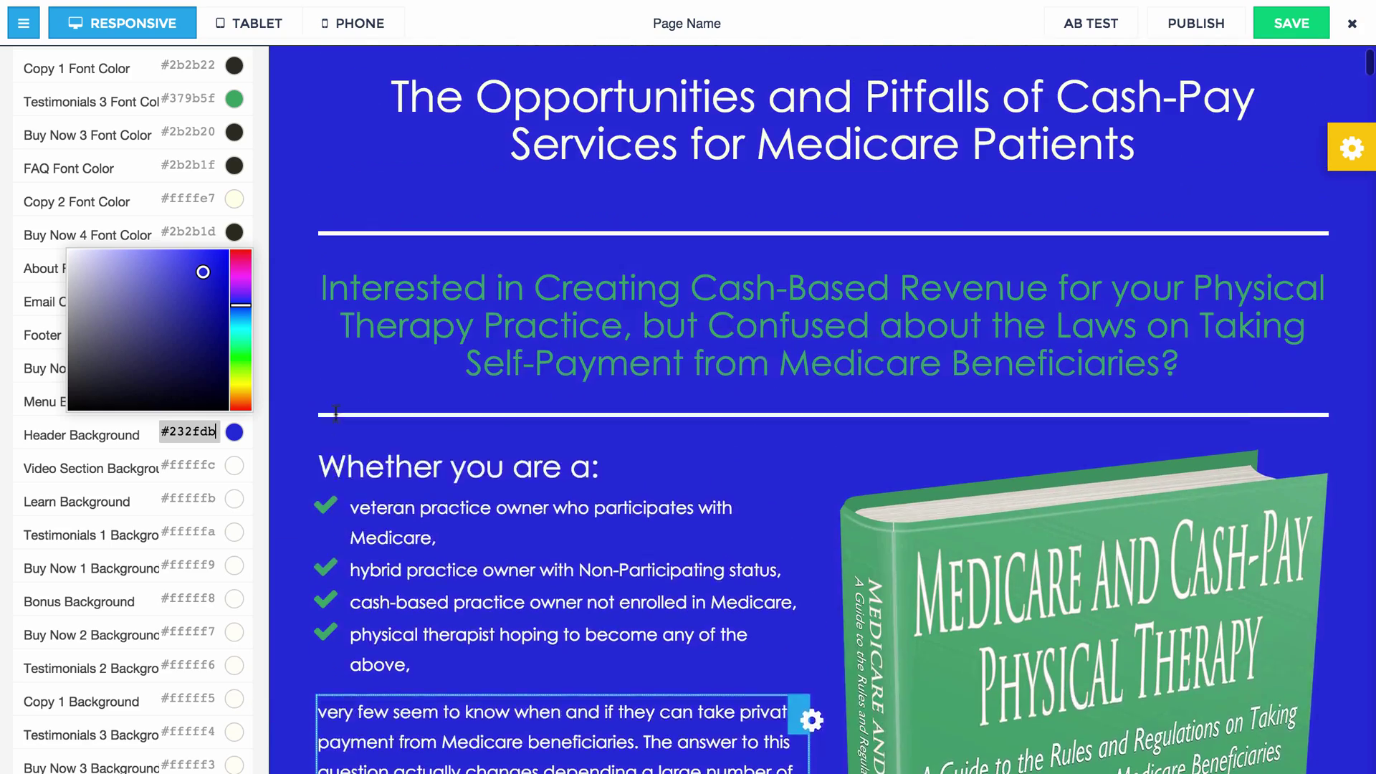
pyautogui.click(25, 406)
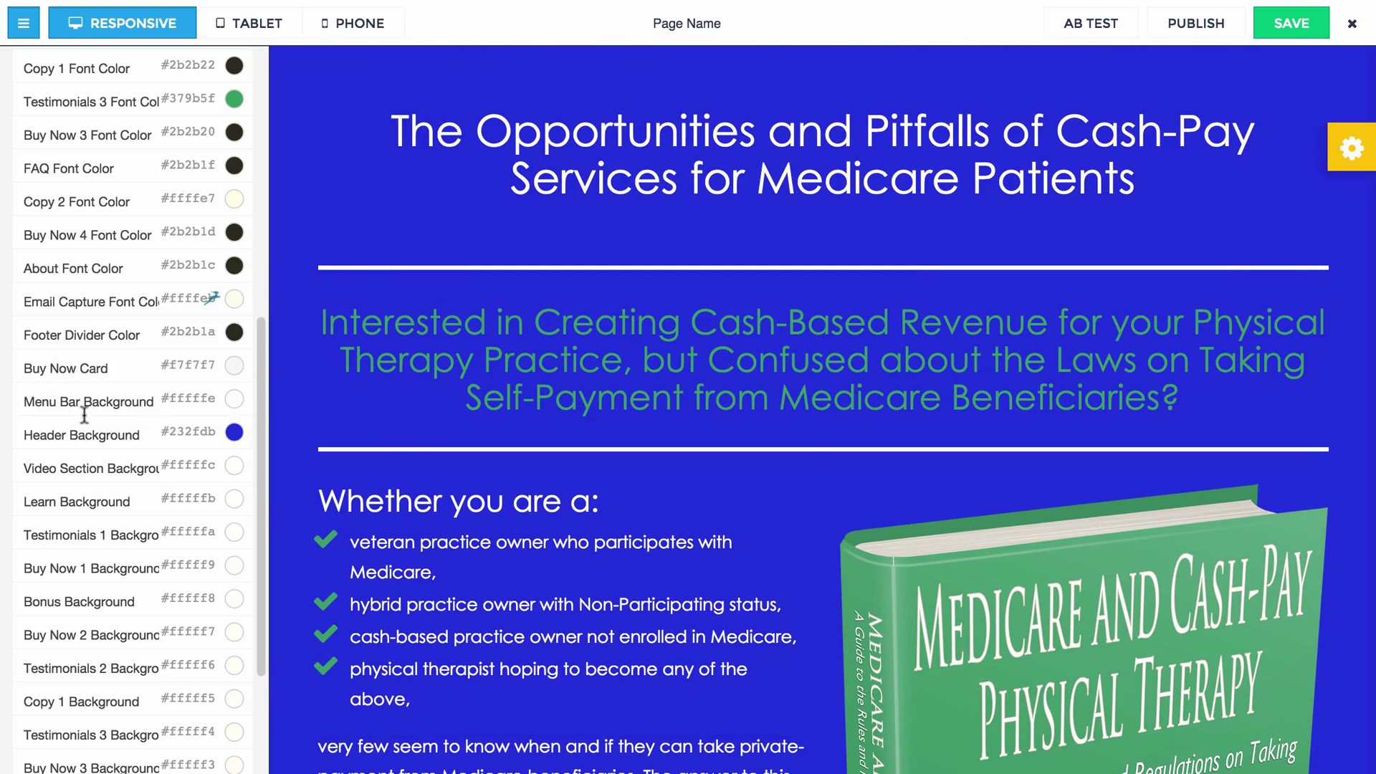
# Change the page's Accent Color to red #d60d0d.
pyautogui.scroll(8, 72, 401)
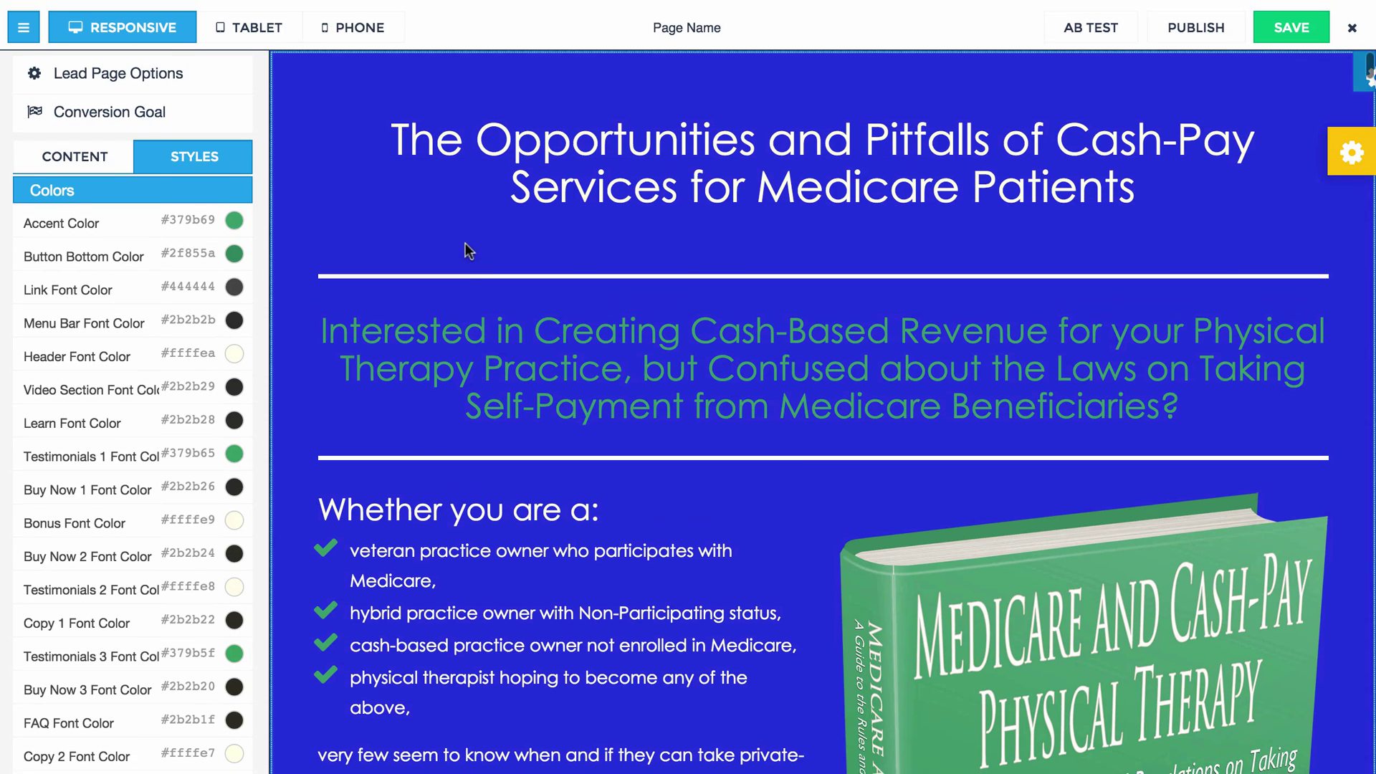
pyautogui.scroll(-1, 475, 276)
pyautogui.scroll(-10, 476, 276)
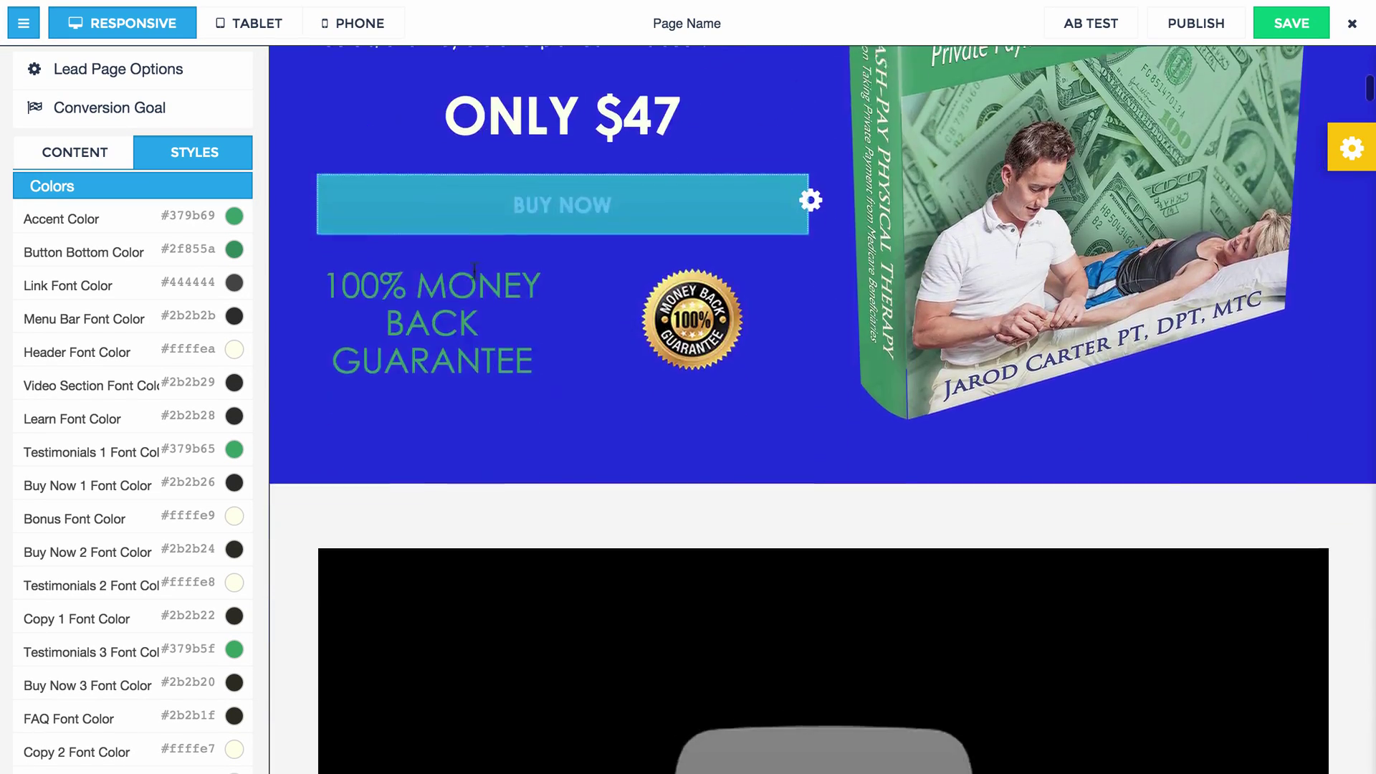
pyautogui.scroll(2, 362, 393)
pyautogui.scroll(1, 1034, 450)
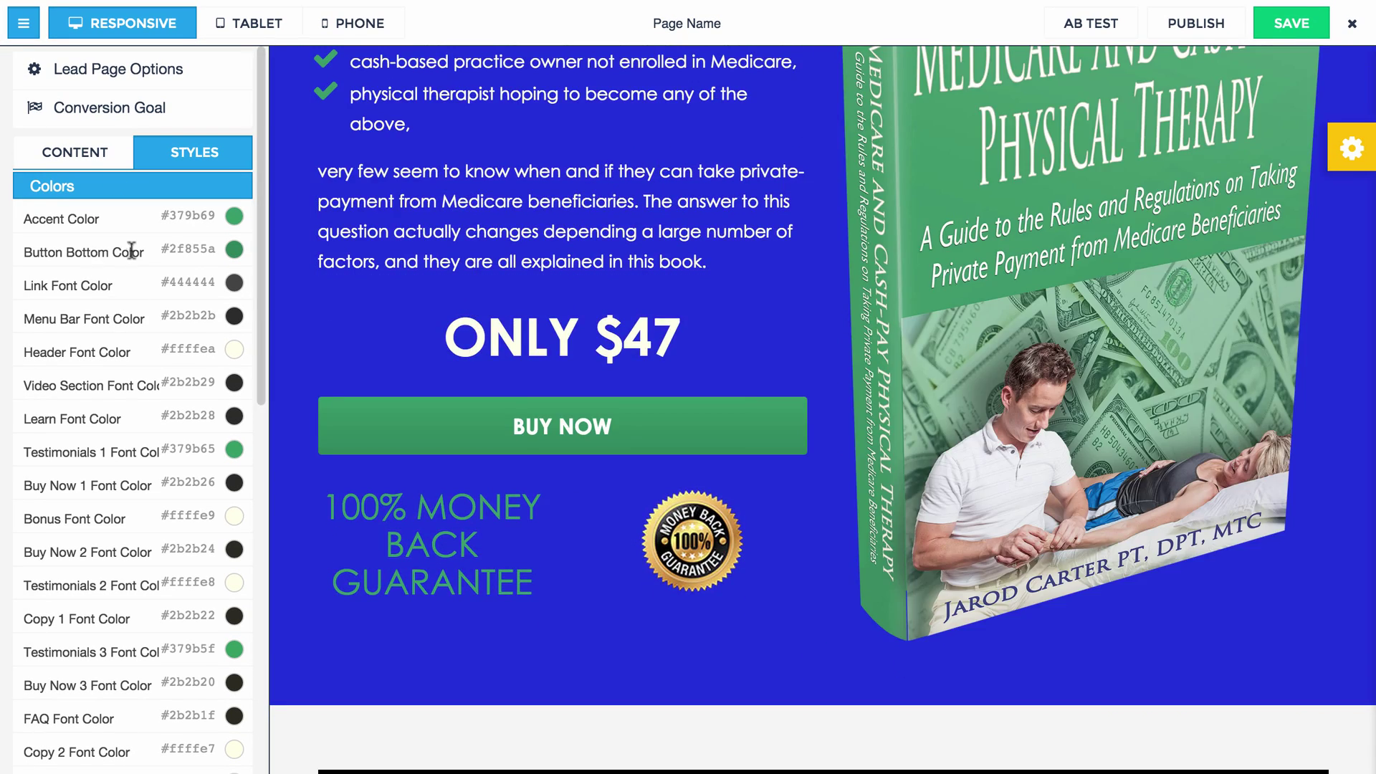
pyautogui.click(159, 224)
pyautogui.moveTo(193, 117); pyautogui.dragTo(217, 60)
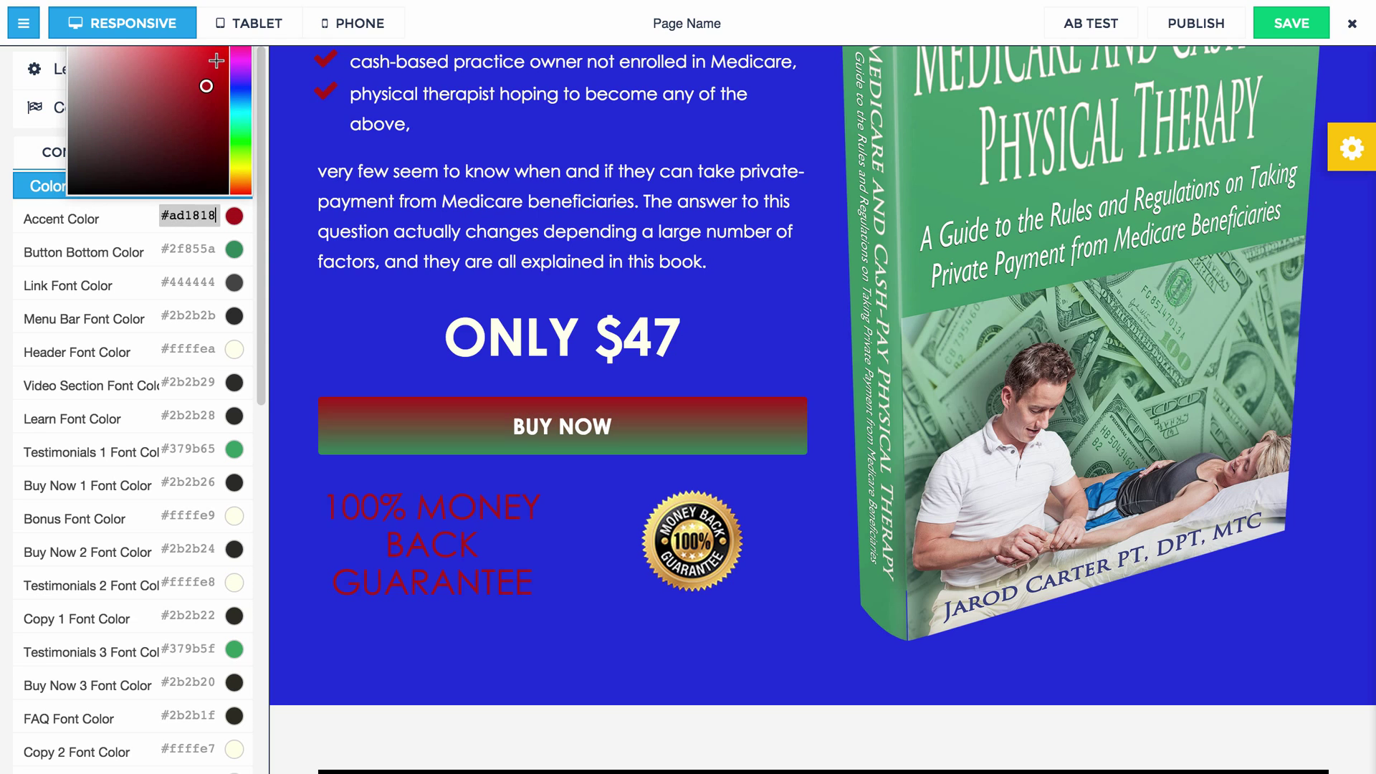
pyautogui.click(131, 244)
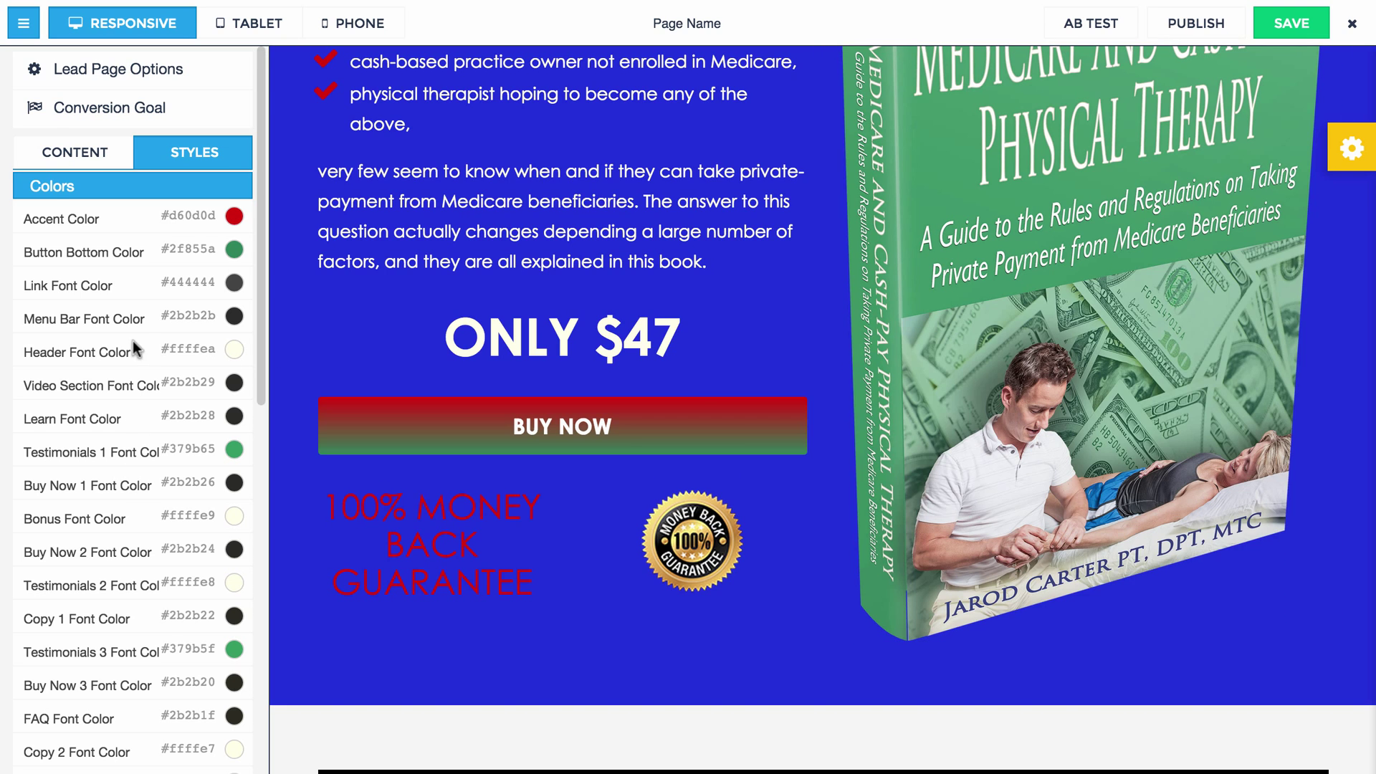
# Set the Button Bottom Color to dark red #851d1d.
pyautogui.click(185, 249)
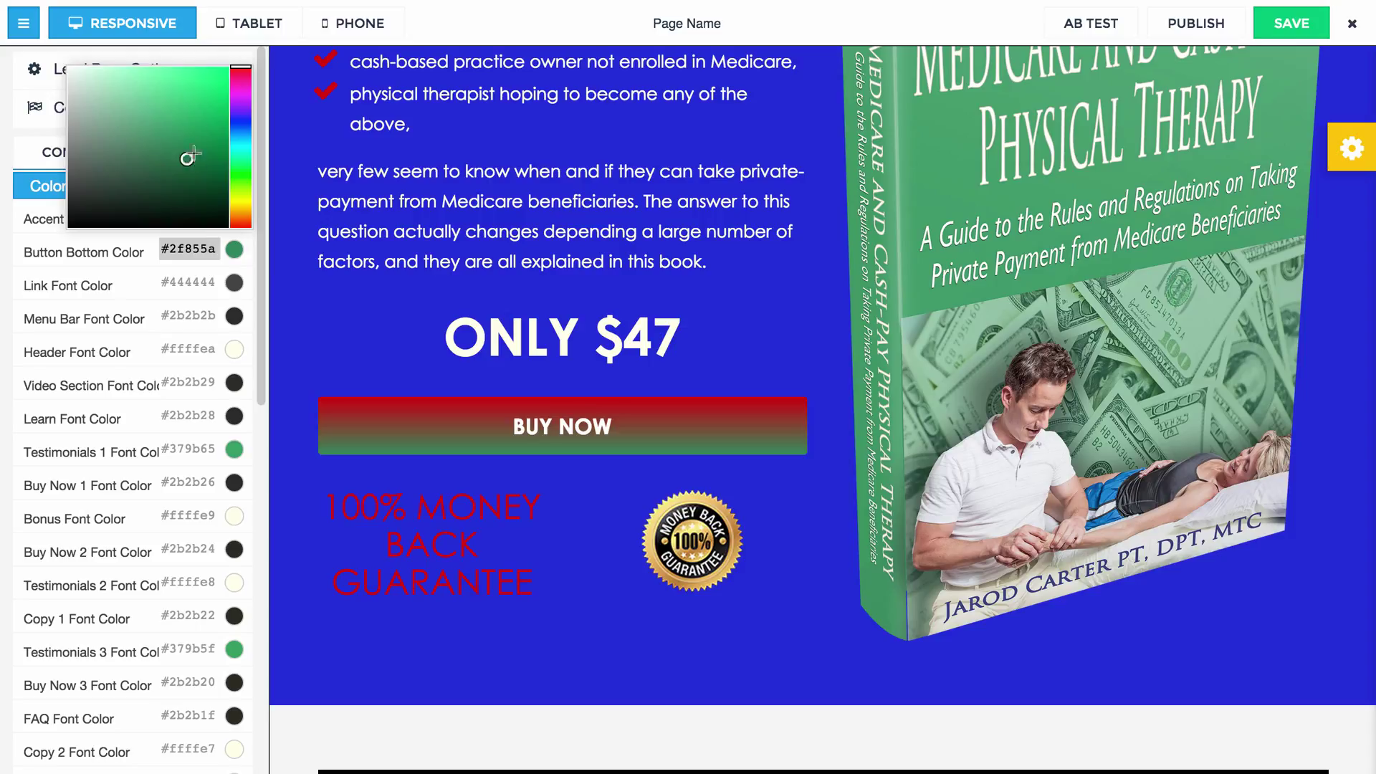
pyautogui.write('#a82222')
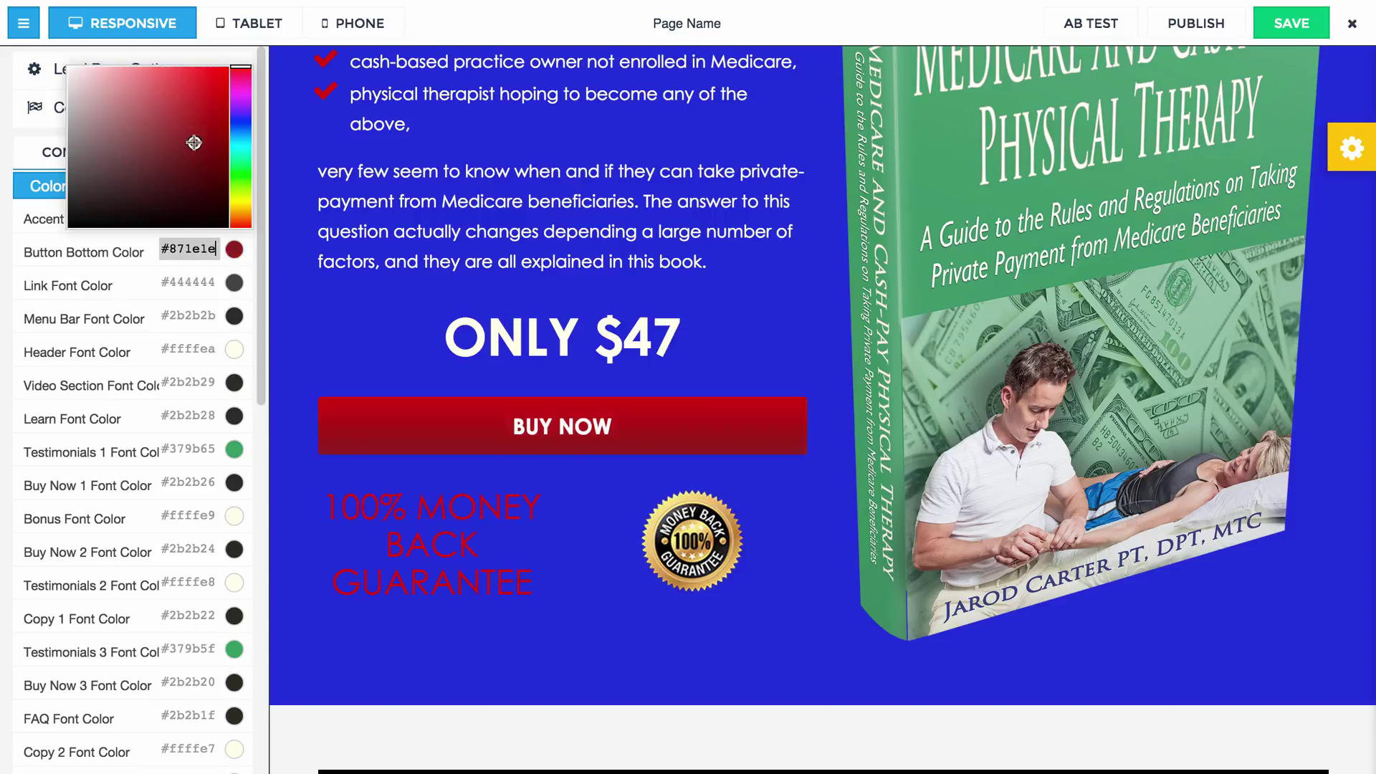
pyautogui.click(156, 273)
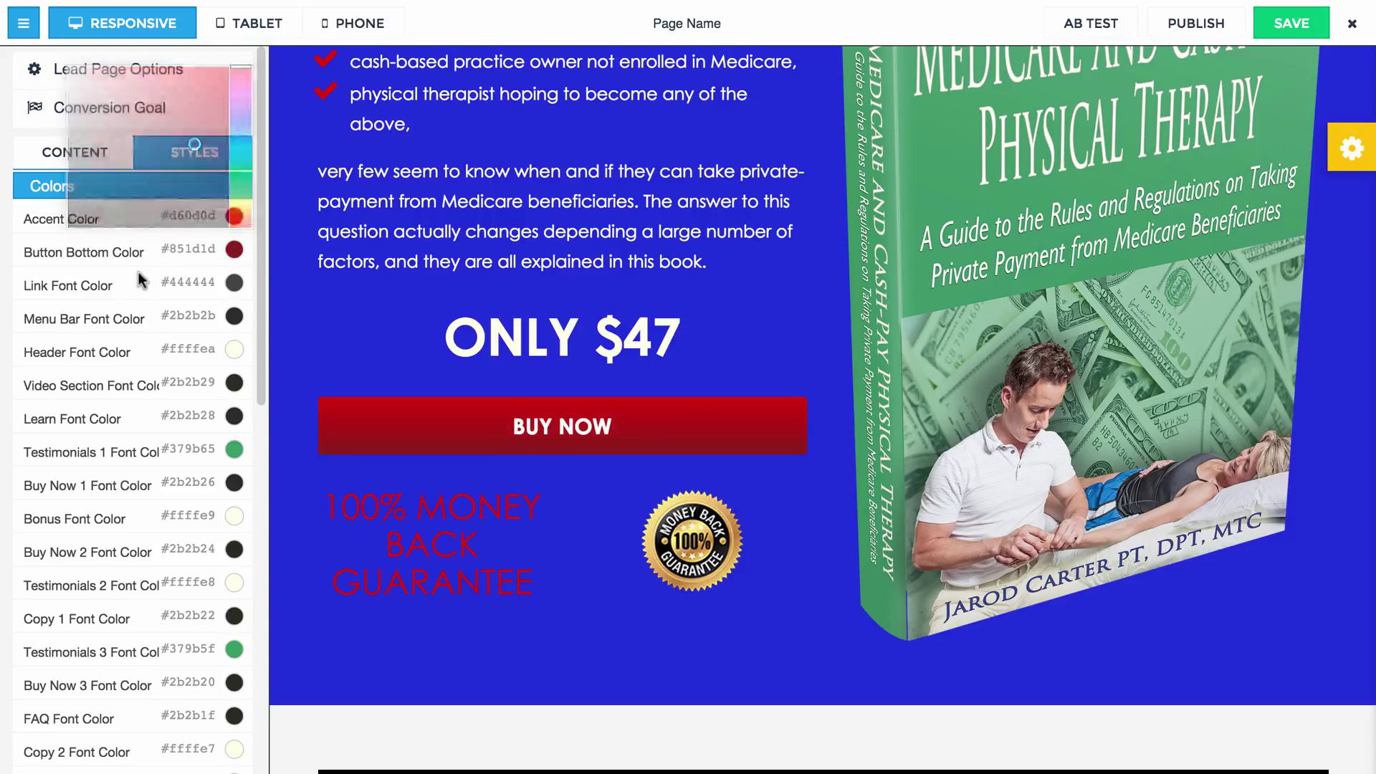
# Set the Header Font Color to bright green #49e619.
pyautogui.scroll(-6, 397, 286)
pyautogui.scroll(8, 395, 277)
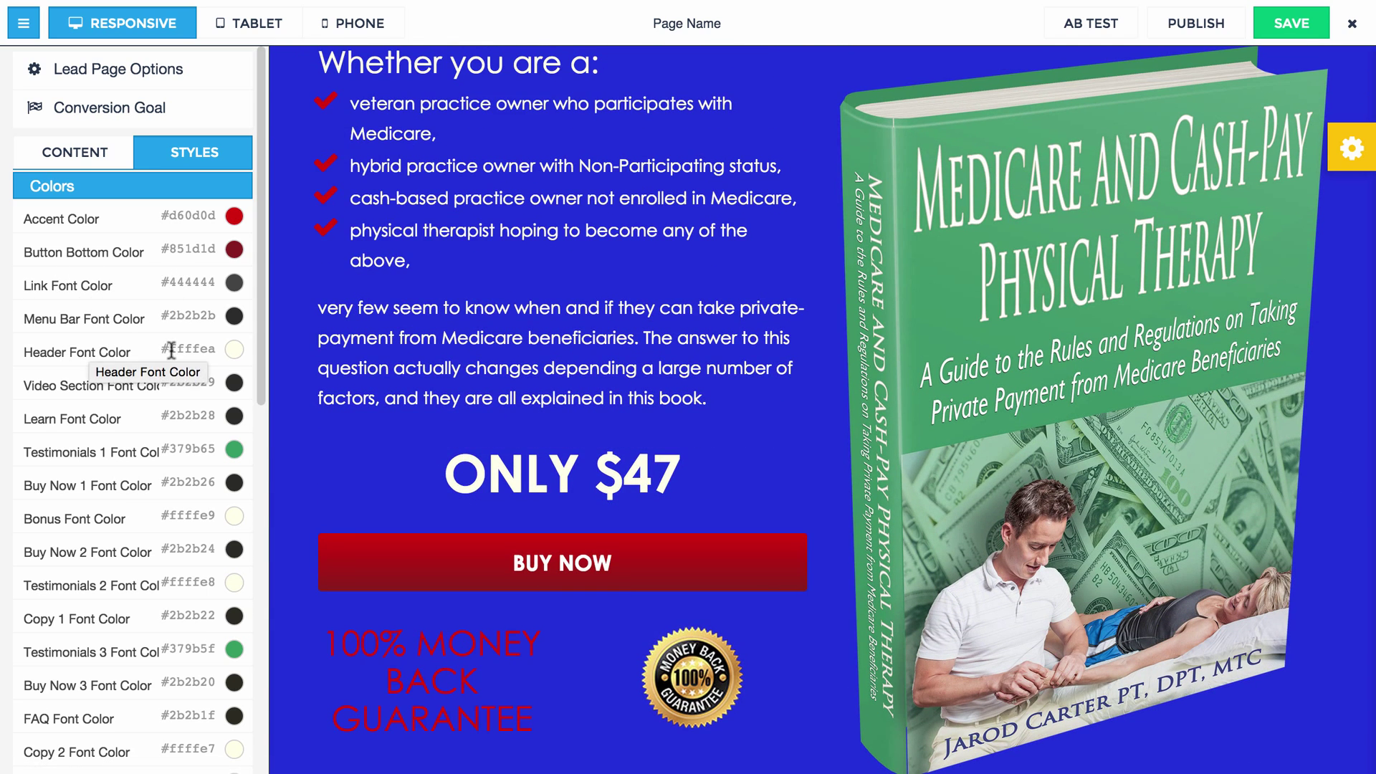
pyautogui.scroll(6, 502, 344)
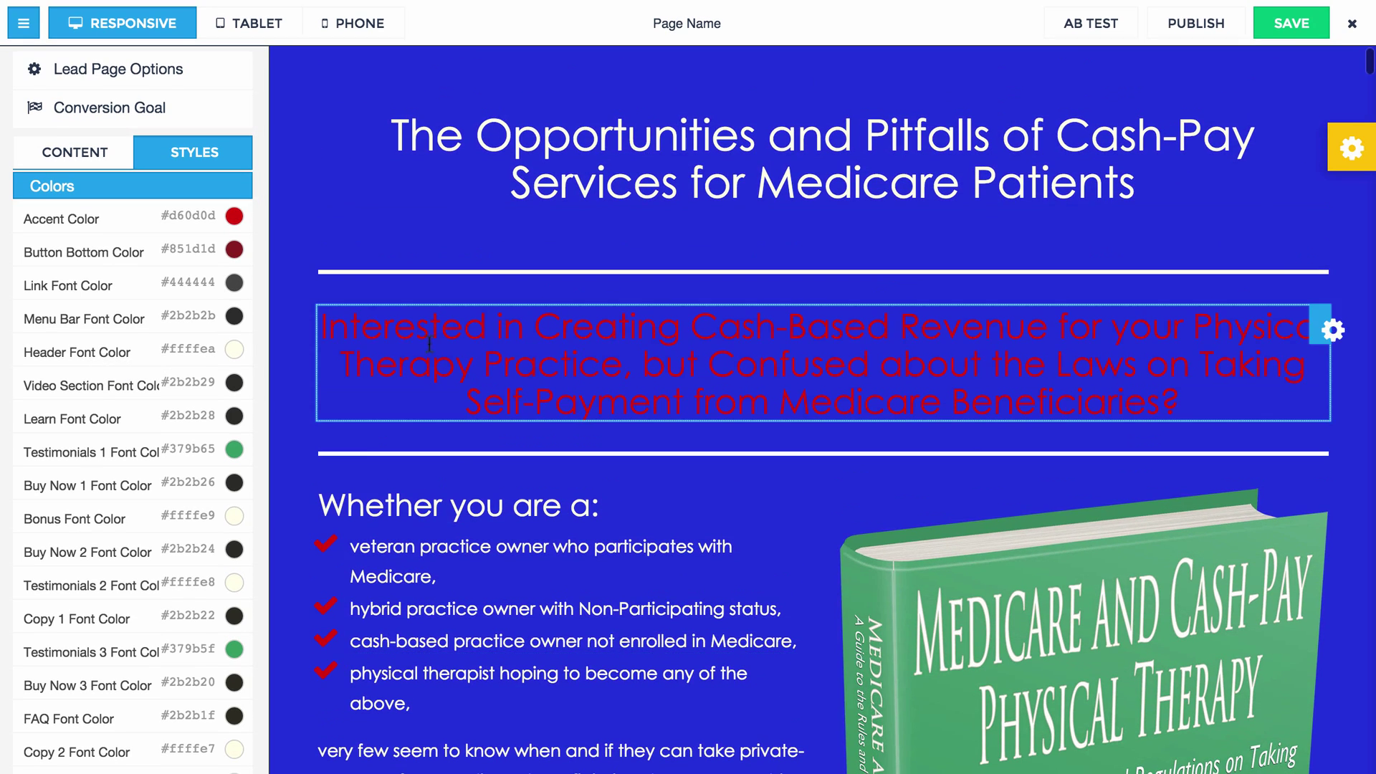
pyautogui.click(179, 348)
pyautogui.click(104, 369)
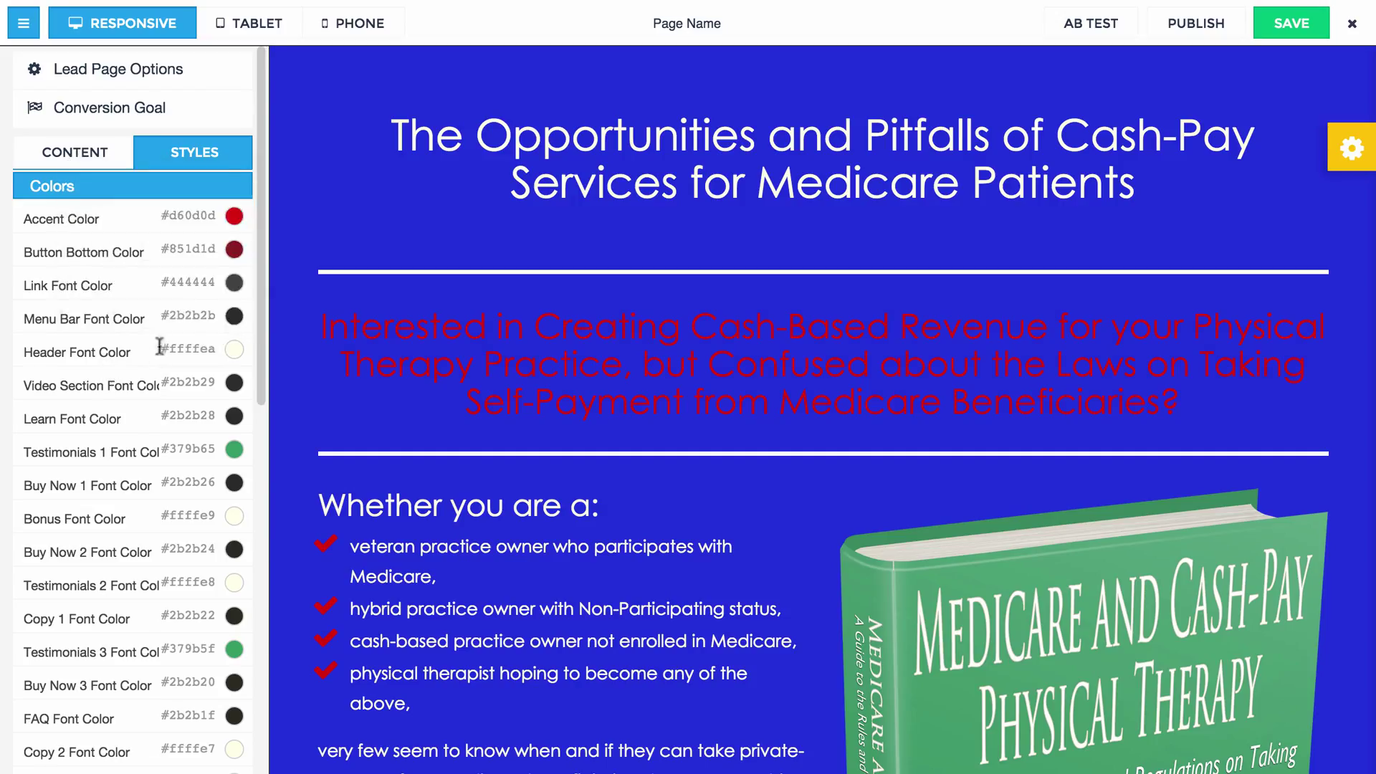
pyautogui.click(194, 349)
pyautogui.moveTo(187, 249); pyautogui.dragTo(151, 204)
pyautogui.moveTo(245, 205); pyautogui.dragTo(245, 265)
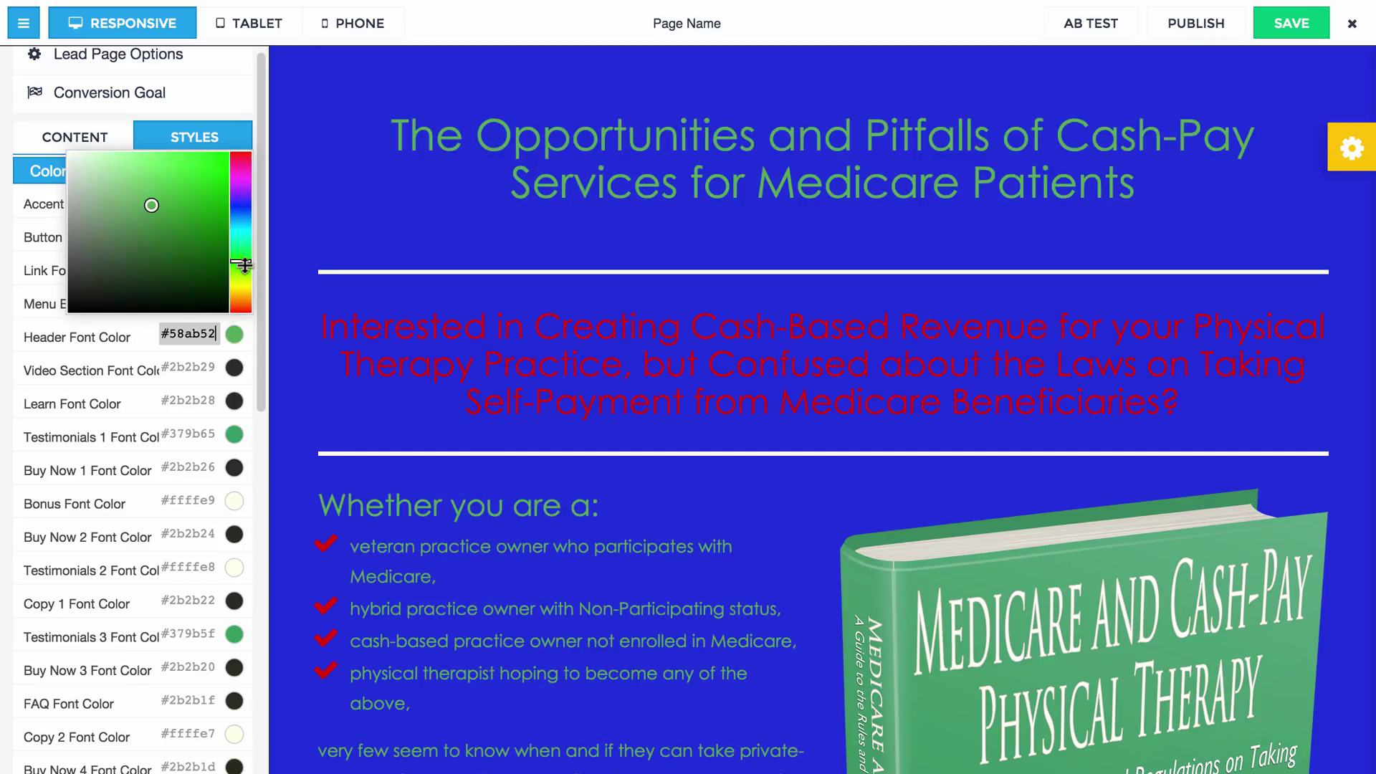
pyautogui.click(211, 167)
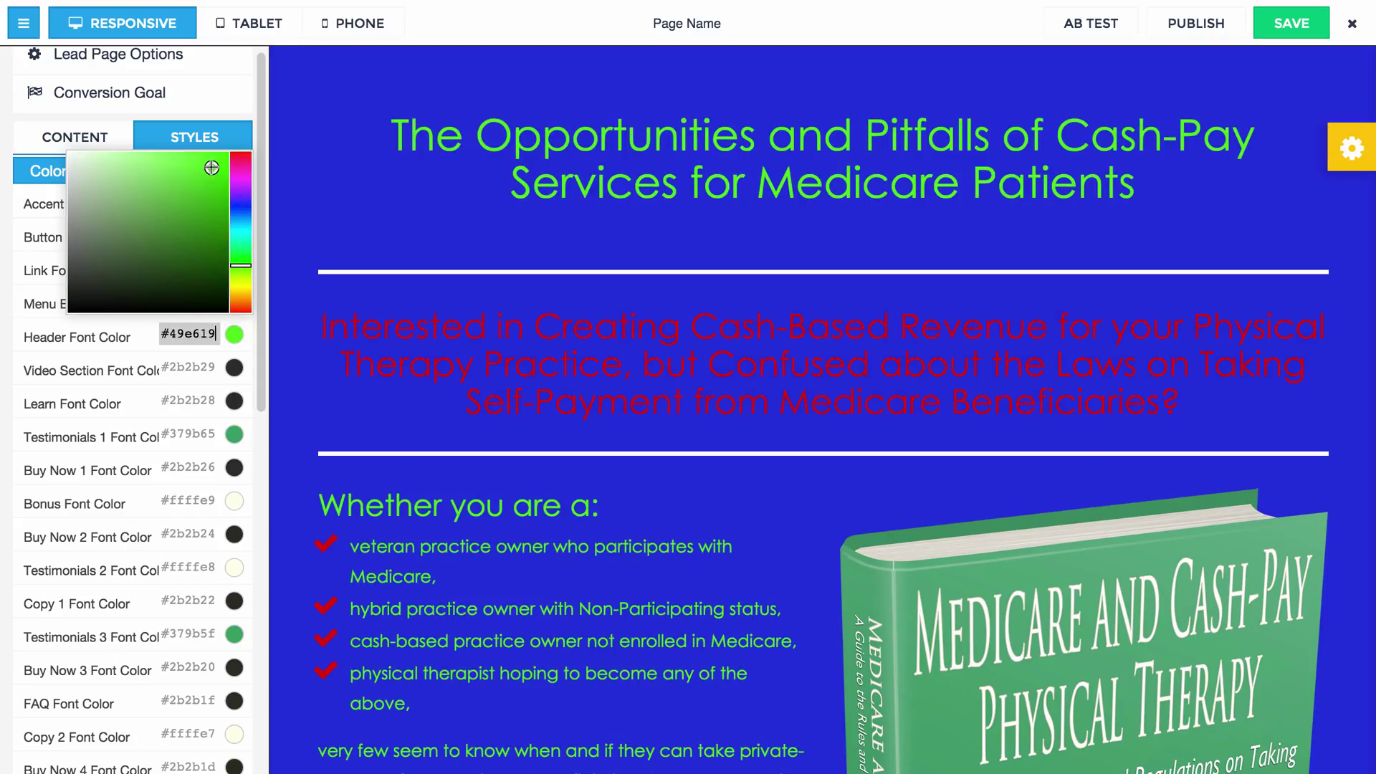
# Change the "Interested in Creating Cash-Based Revenue" subheading's text color to yellow.
pyautogui.click(250, 326)
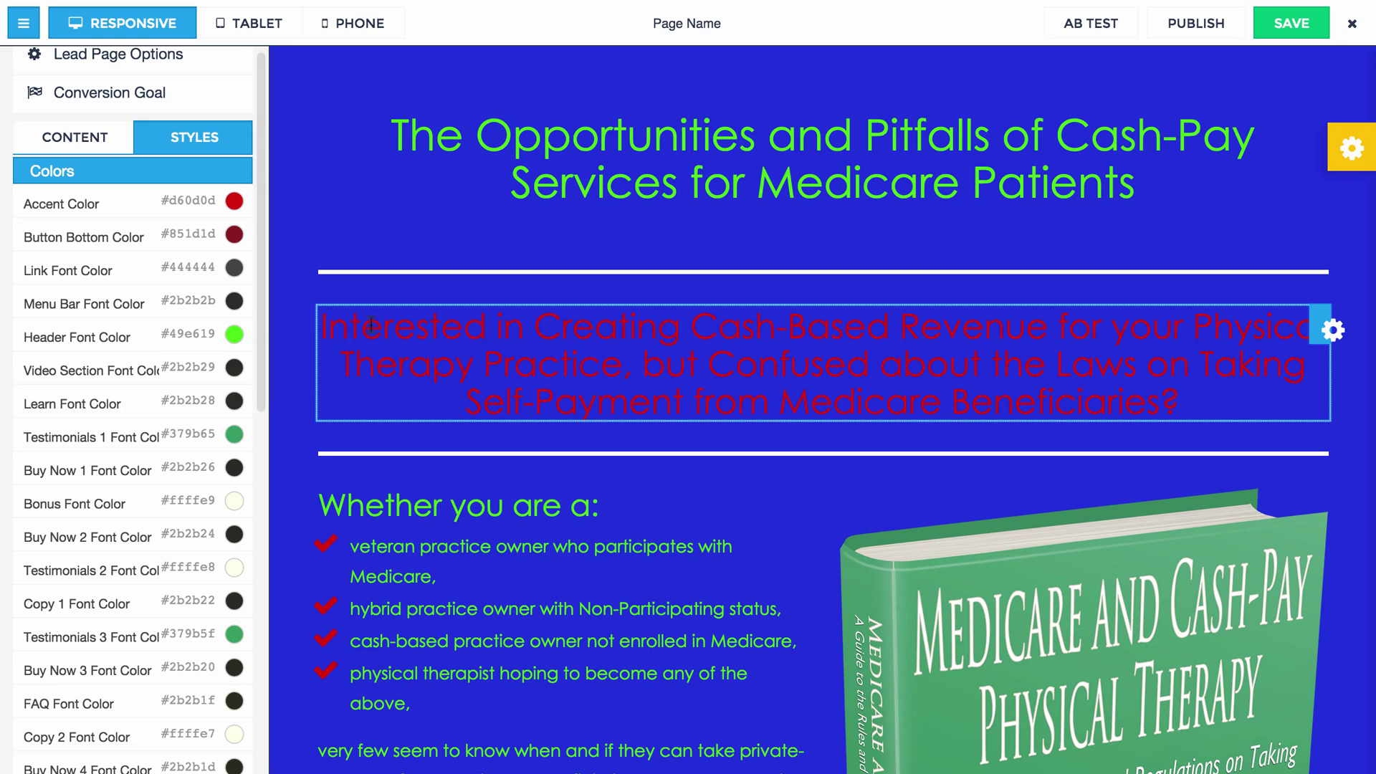
pyautogui.click(320, 326)
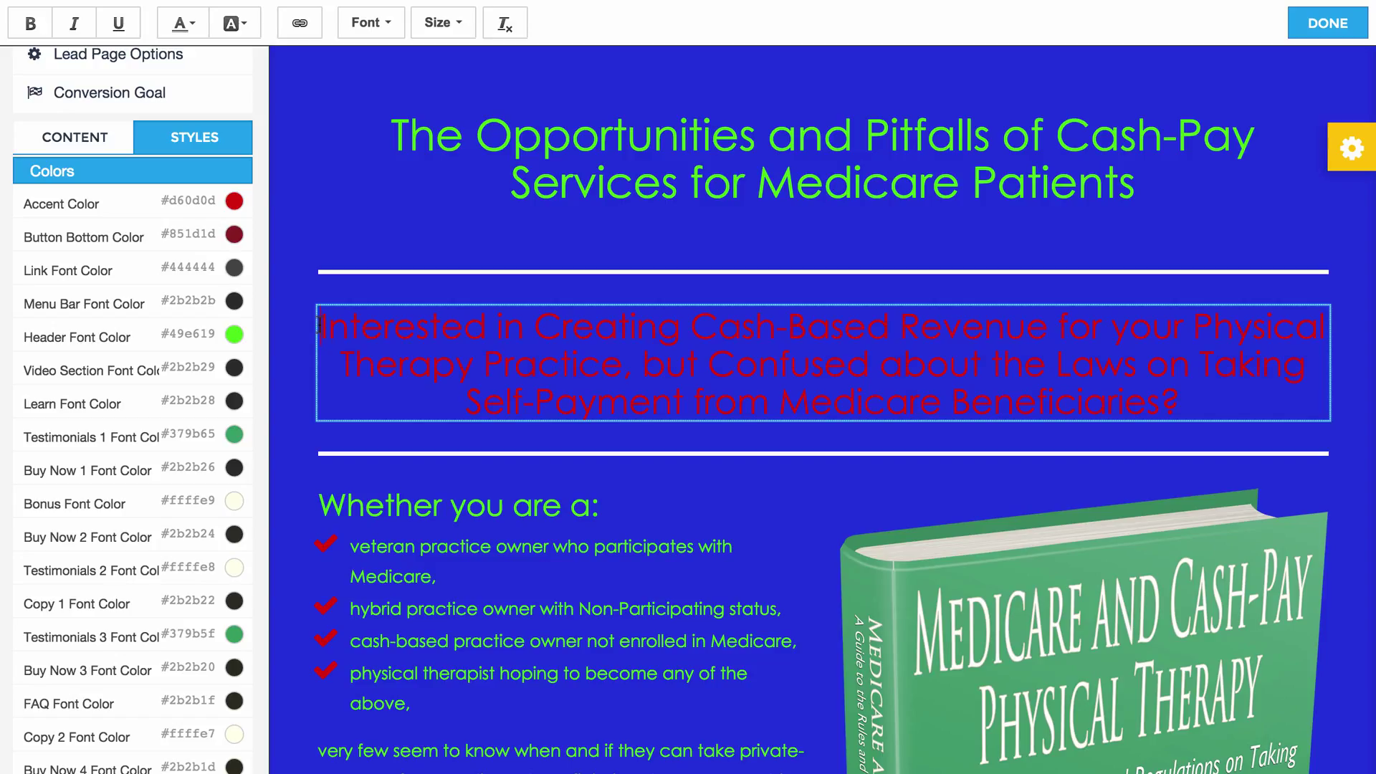
pyautogui.moveTo(320, 326); pyautogui.dragTo(349, 326)
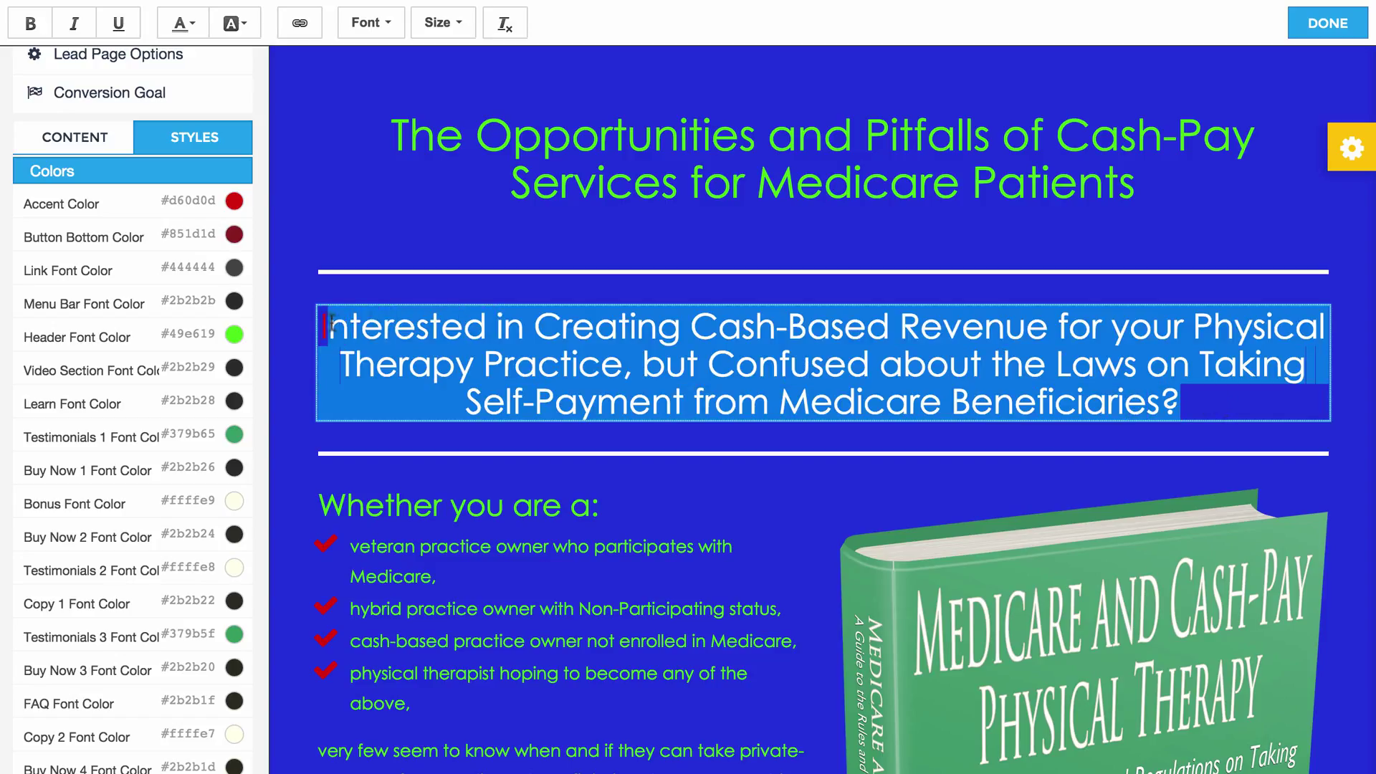
pyautogui.click(183, 23)
pyautogui.click(210, 131)
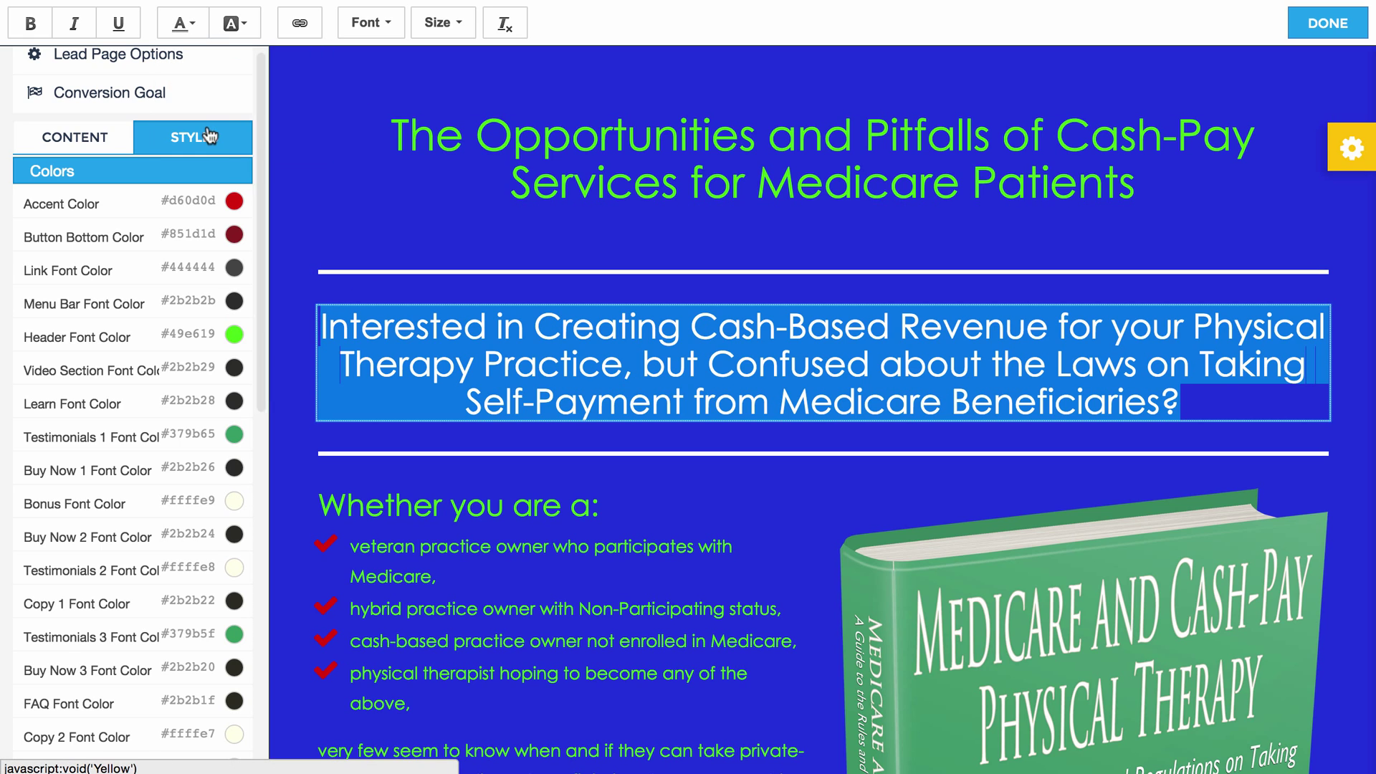
pyautogui.click(731, 401)
pyautogui.moveTo(1223, 405); pyautogui.dragTo(323, 327)
# Change the title "The Opportunities and Pitfalls of Cash-Pay Services for Medicare Patients" to red text.
pyautogui.click(917, 164)
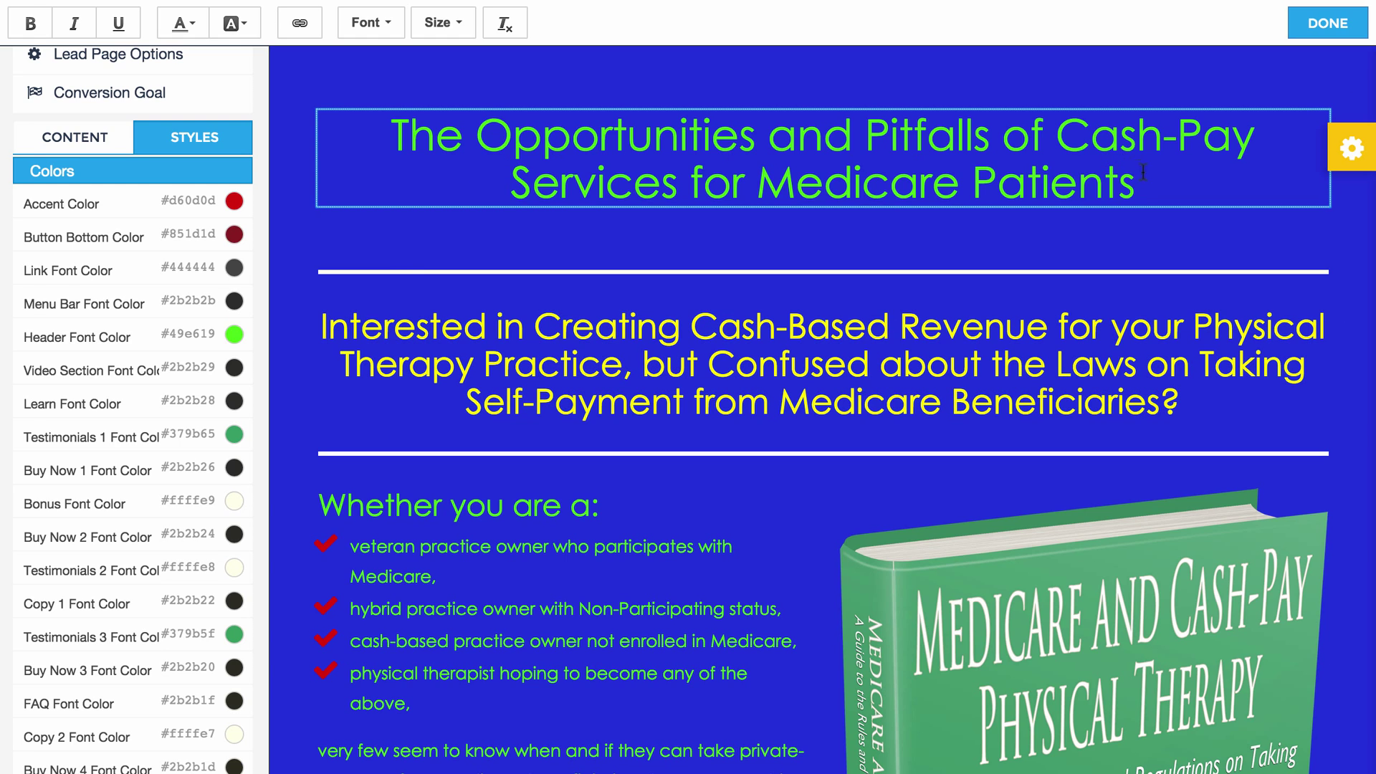
pyautogui.moveTo(1143, 172); pyautogui.dragTo(391, 144)
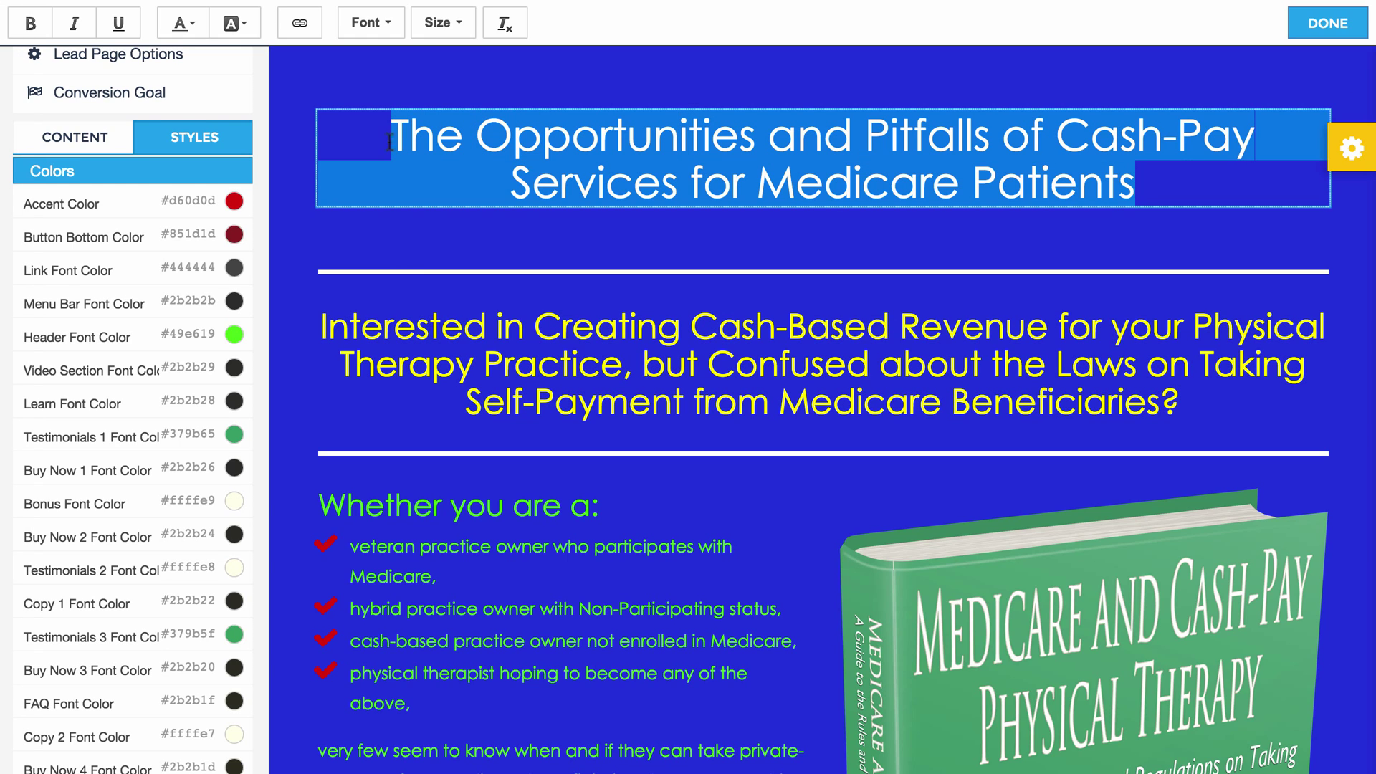
pyautogui.click(201, 27)
pyautogui.click(171, 110)
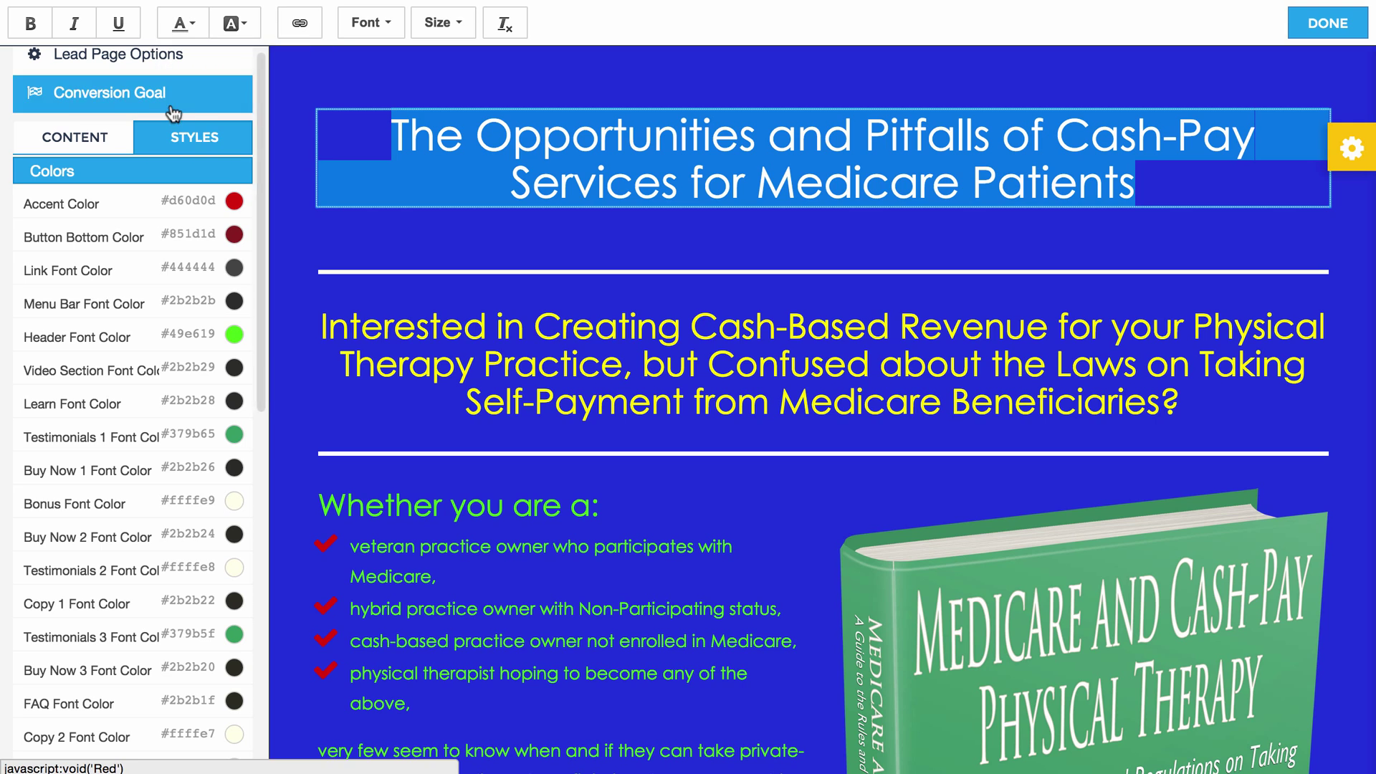
pyautogui.click(392, 298)
# View the Template How-To video from the TemplateLauncher control panel, then close the video and the panel.
pyautogui.scroll(-7, 185, 263)
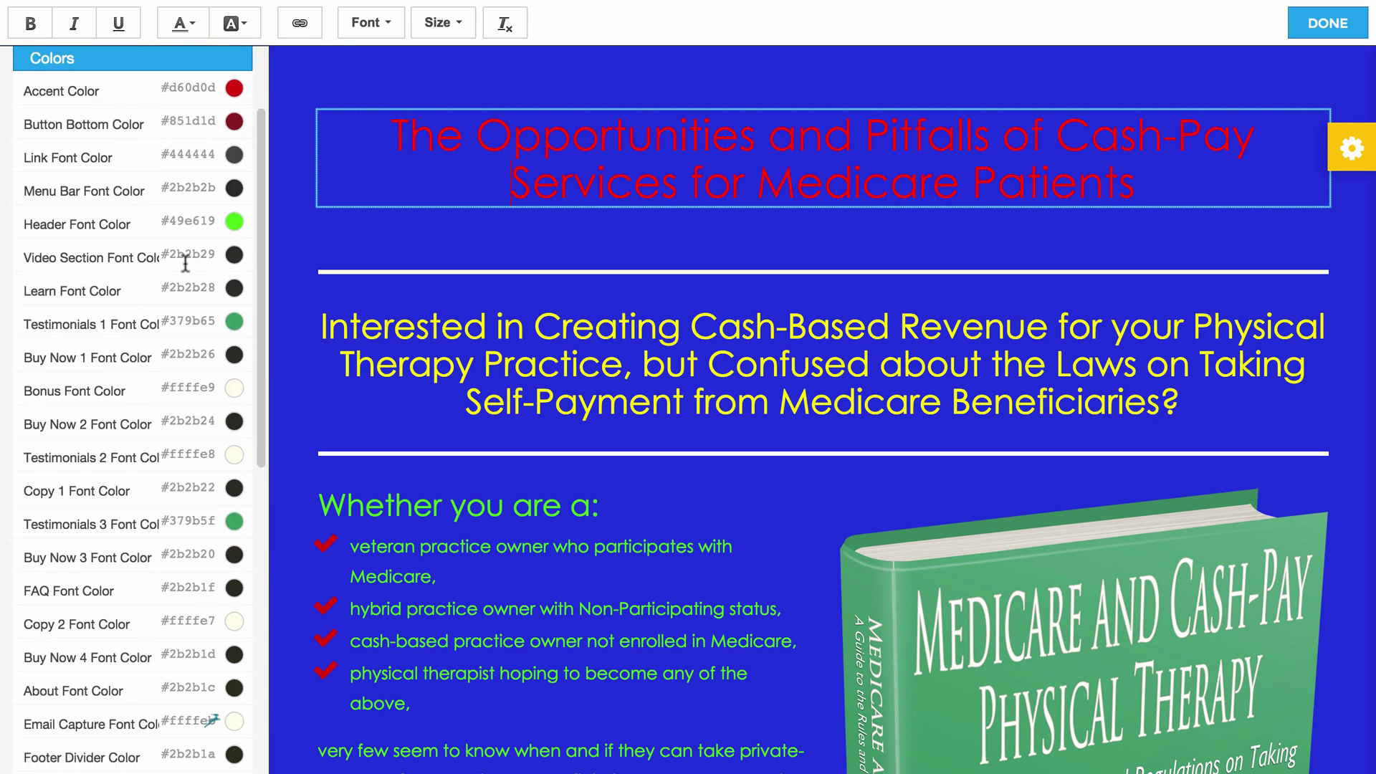
pyautogui.click(1352, 149)
pyautogui.click(1166, 294)
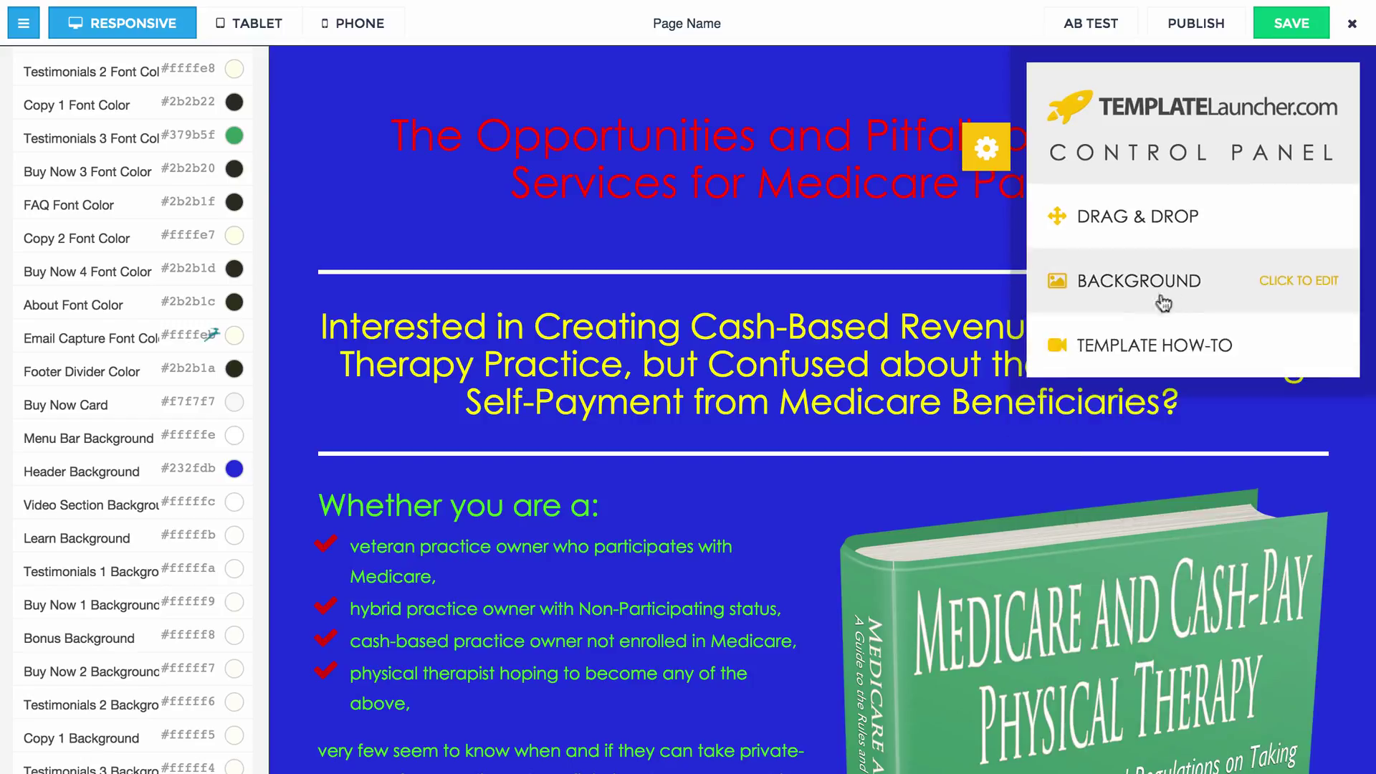
pyautogui.click(1152, 336)
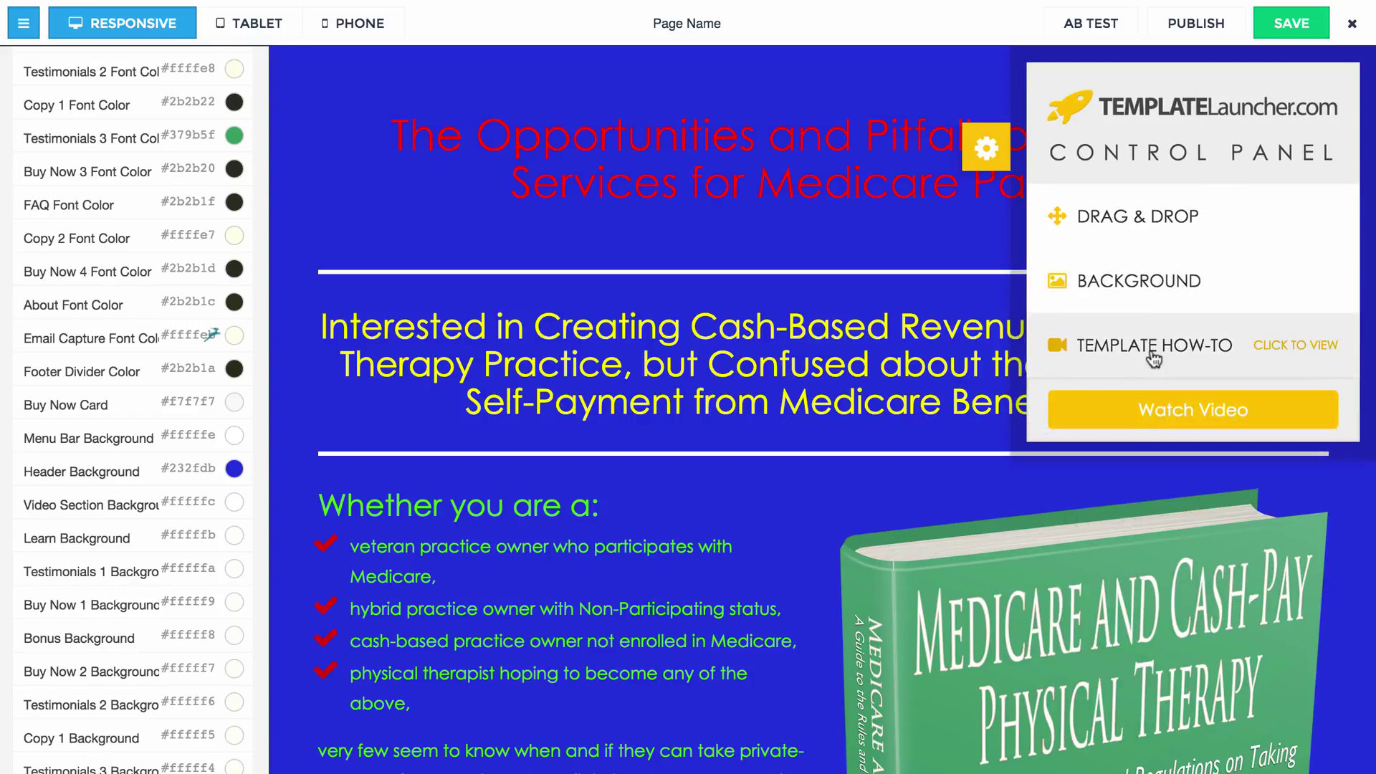
pyautogui.click(1140, 423)
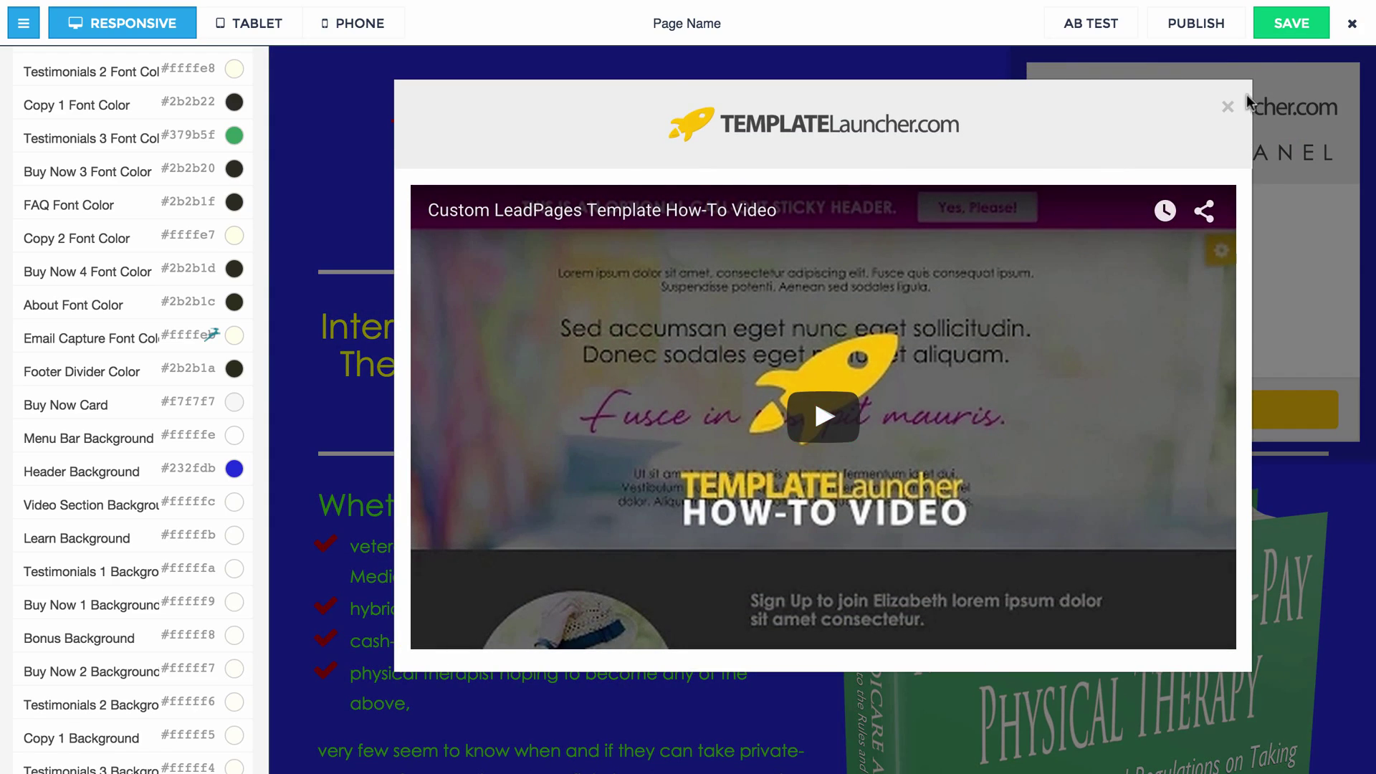
pyautogui.click(1234, 108)
pyautogui.click(1168, 347)
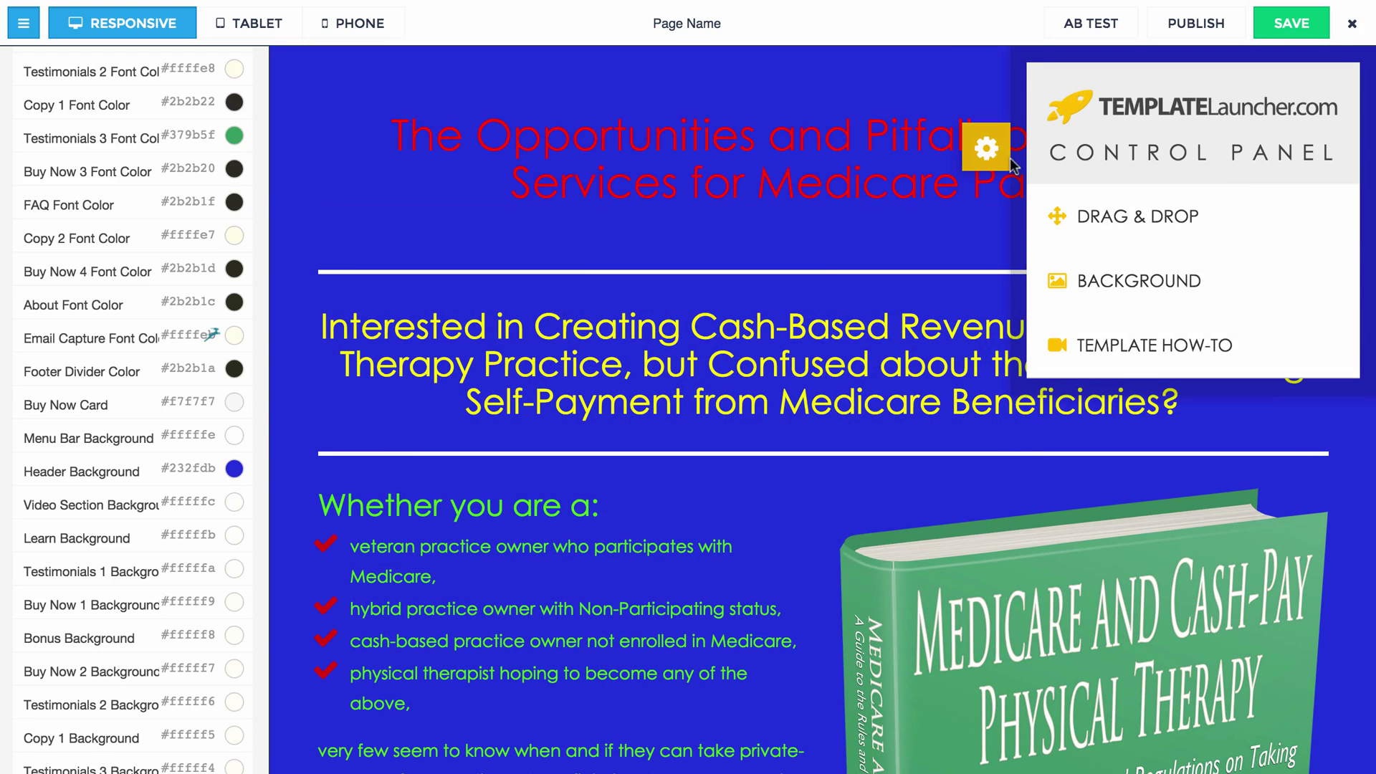
pyautogui.click(988, 150)
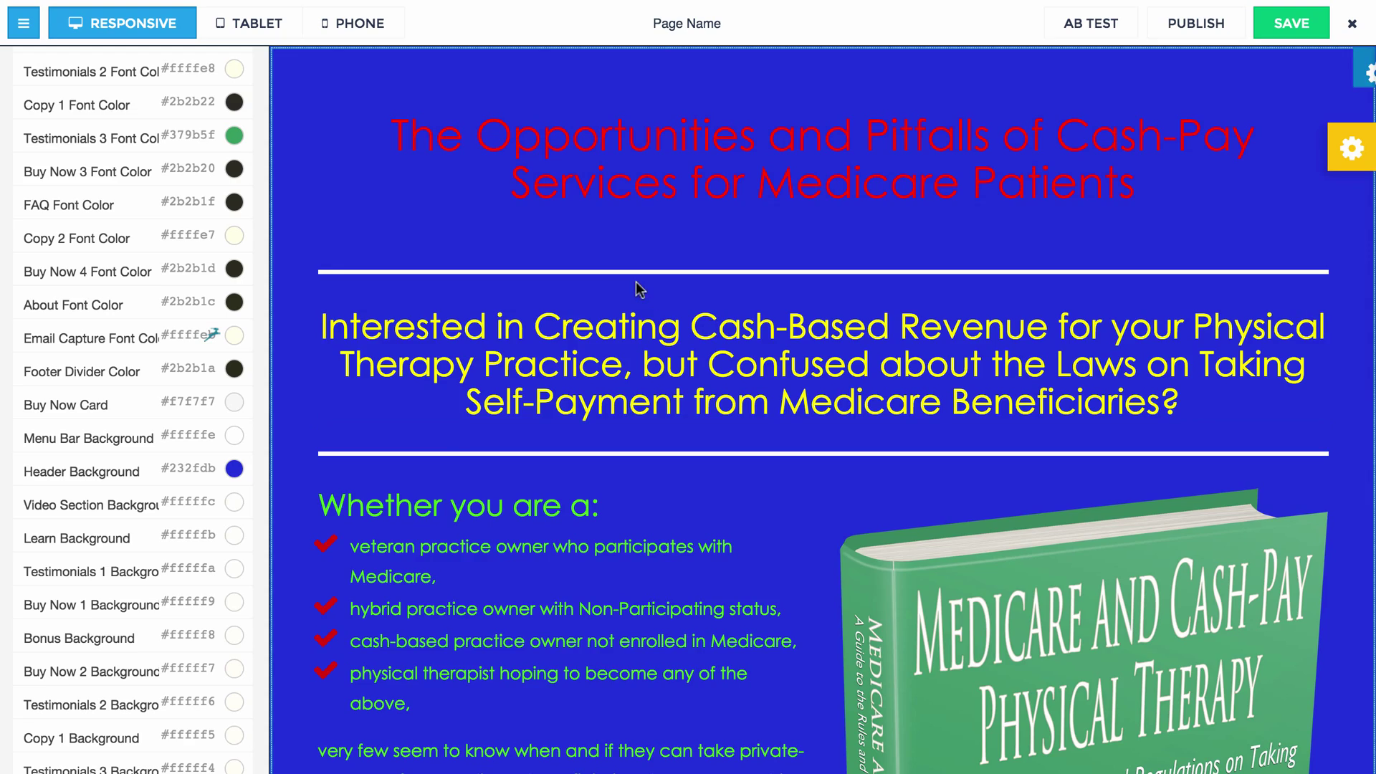
# Examine the page's color style settings and the header section down to the video section.
pyautogui.scroll(-2, 637, 290)
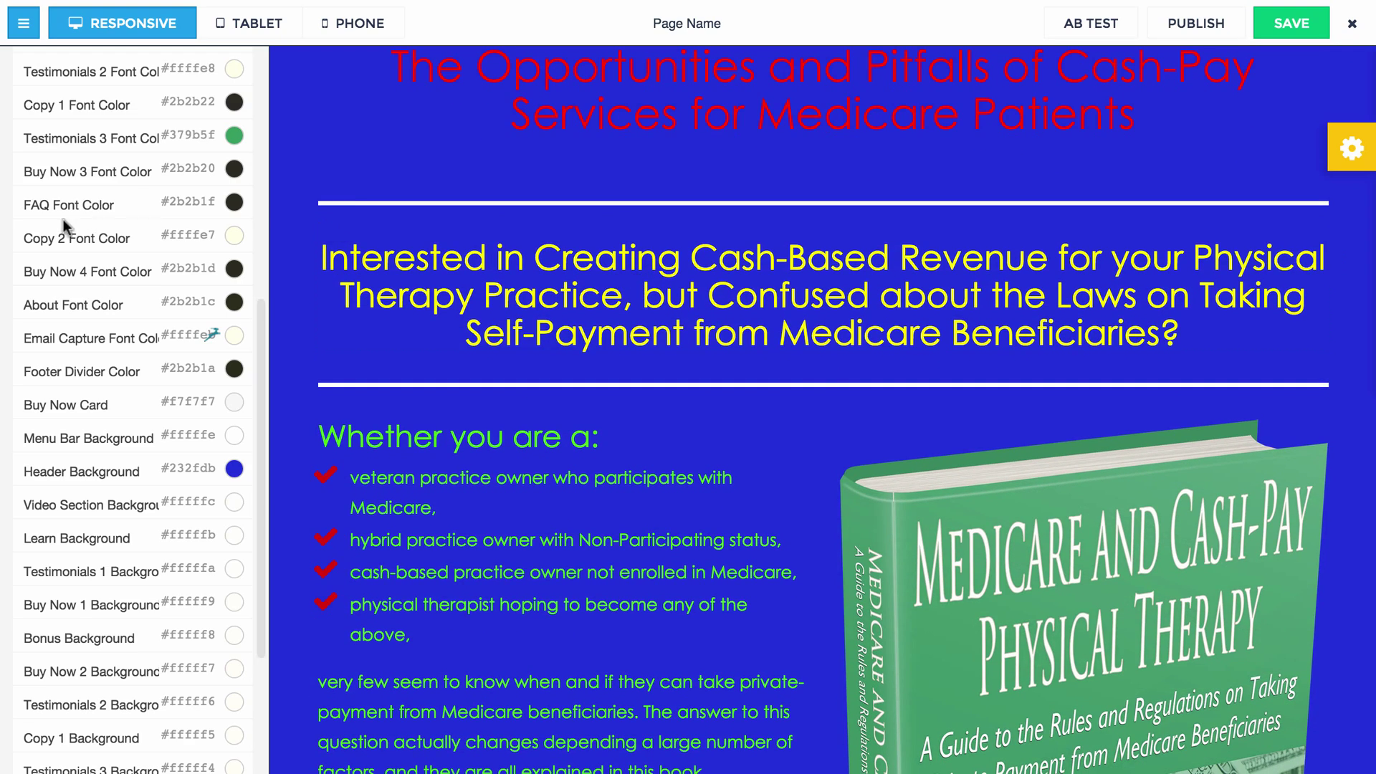
pyautogui.scroll(4, 139, 190)
pyautogui.scroll(-10, 140, 190)
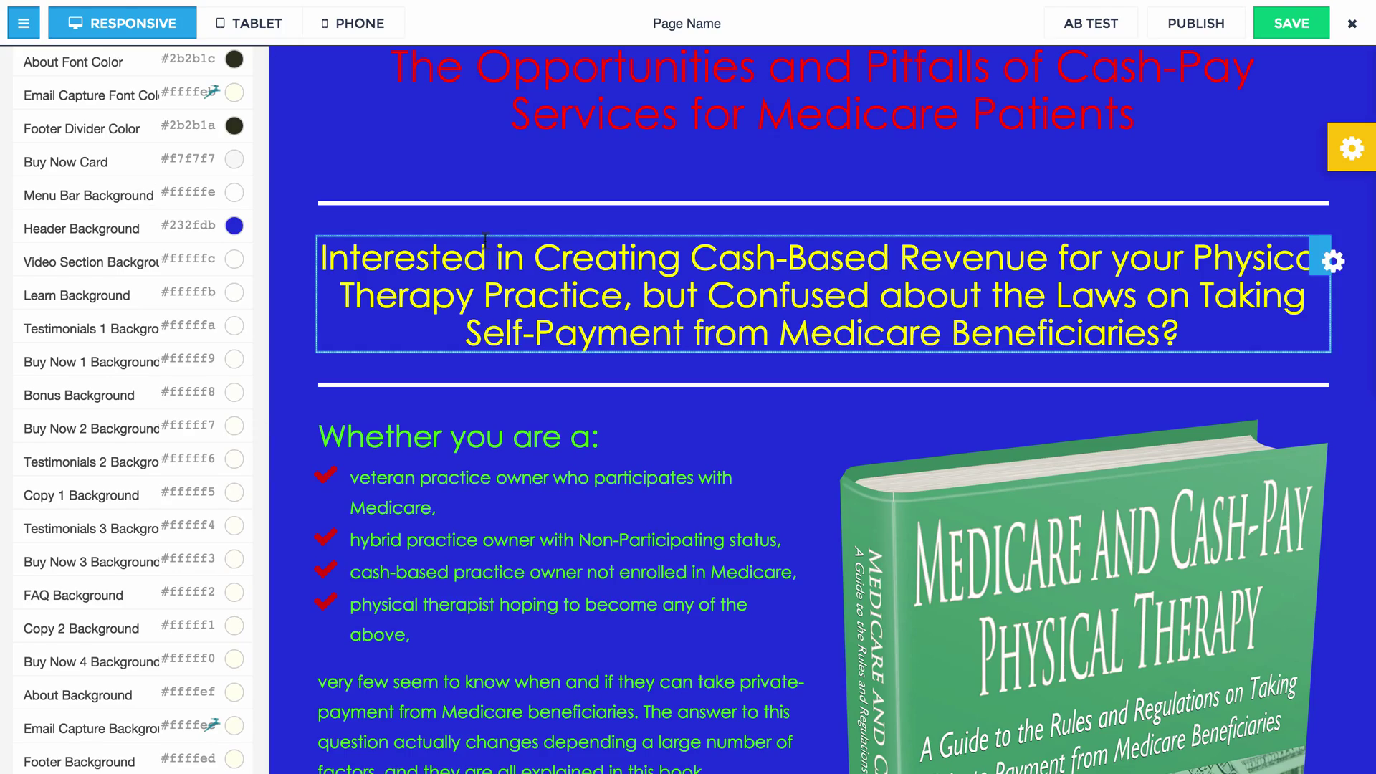
pyautogui.scroll(2, 482, 245)
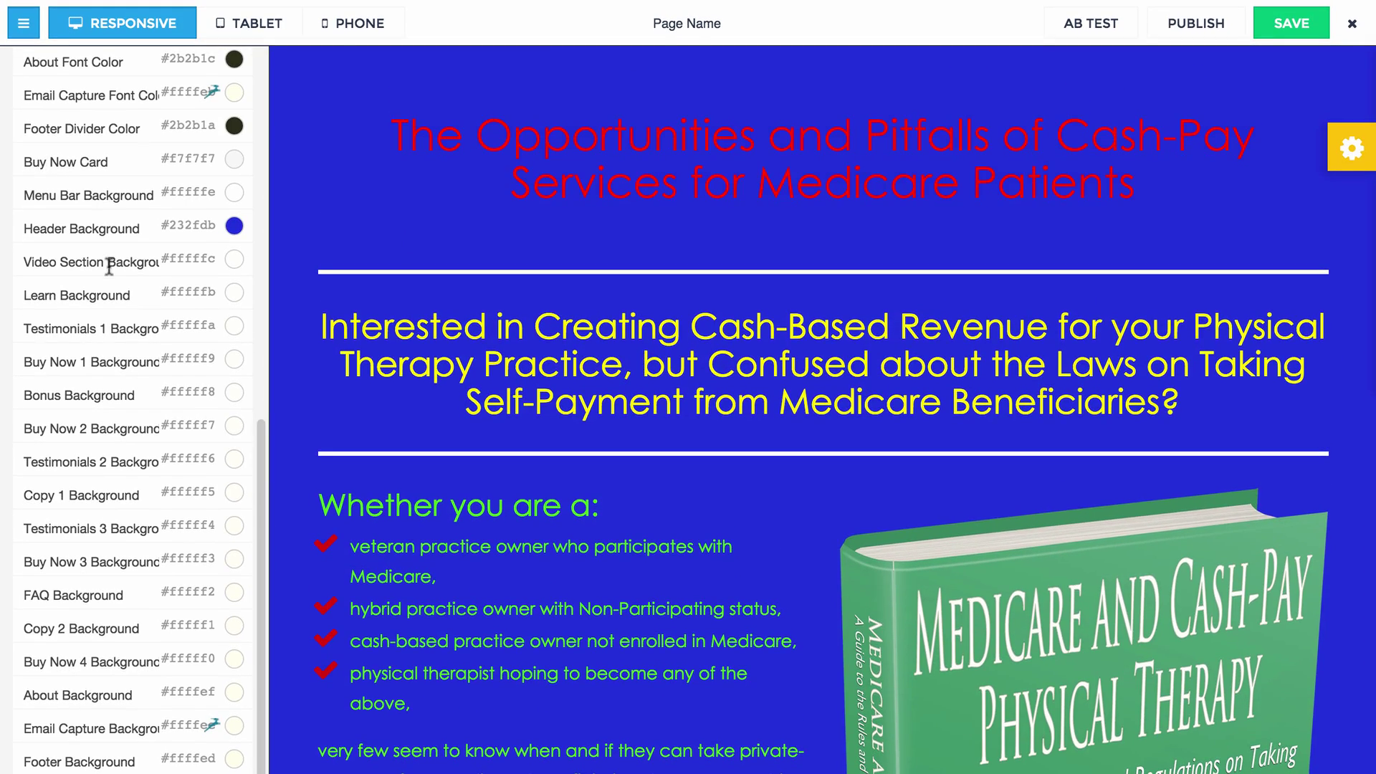
pyautogui.scroll(10, 113, 261)
pyautogui.scroll(-10, 540, 257)
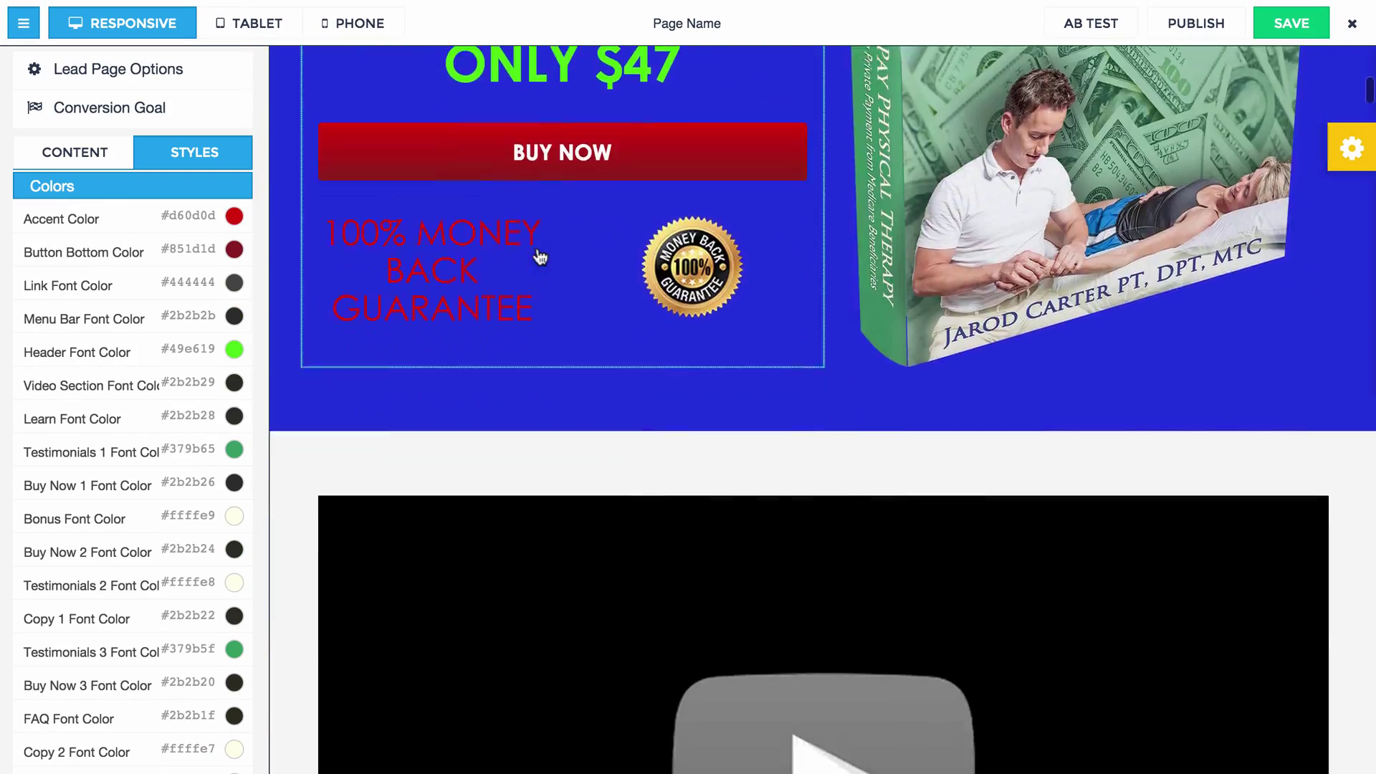
pyautogui.scroll(-8, 516, 265)
pyautogui.scroll(3, 478, 283)
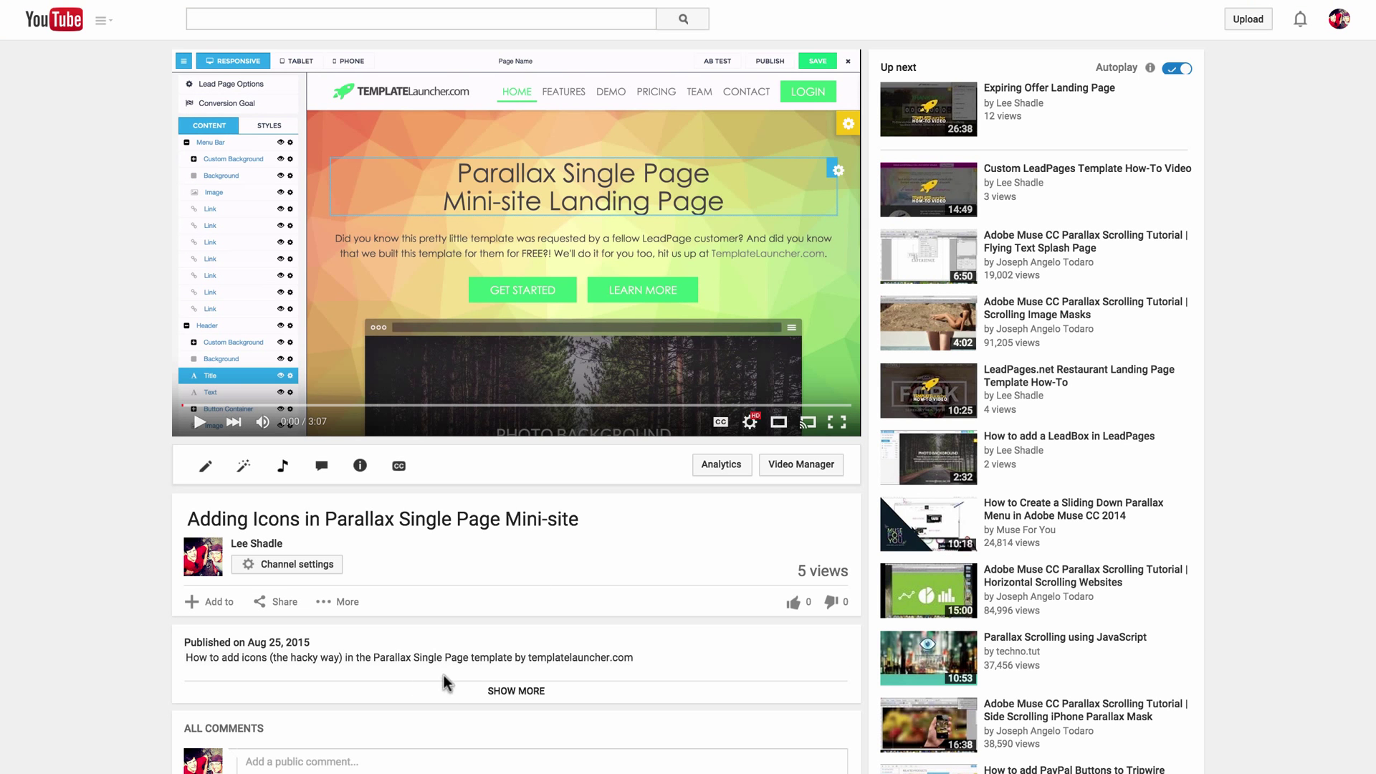
# Get the embed code of the YouTube video "Adding Icons in Parallax Single Page Mini-site" and enter it for the Leadpages video element.
pyautogui.click(279, 601)
pyautogui.scroll(-3, 132, 523)
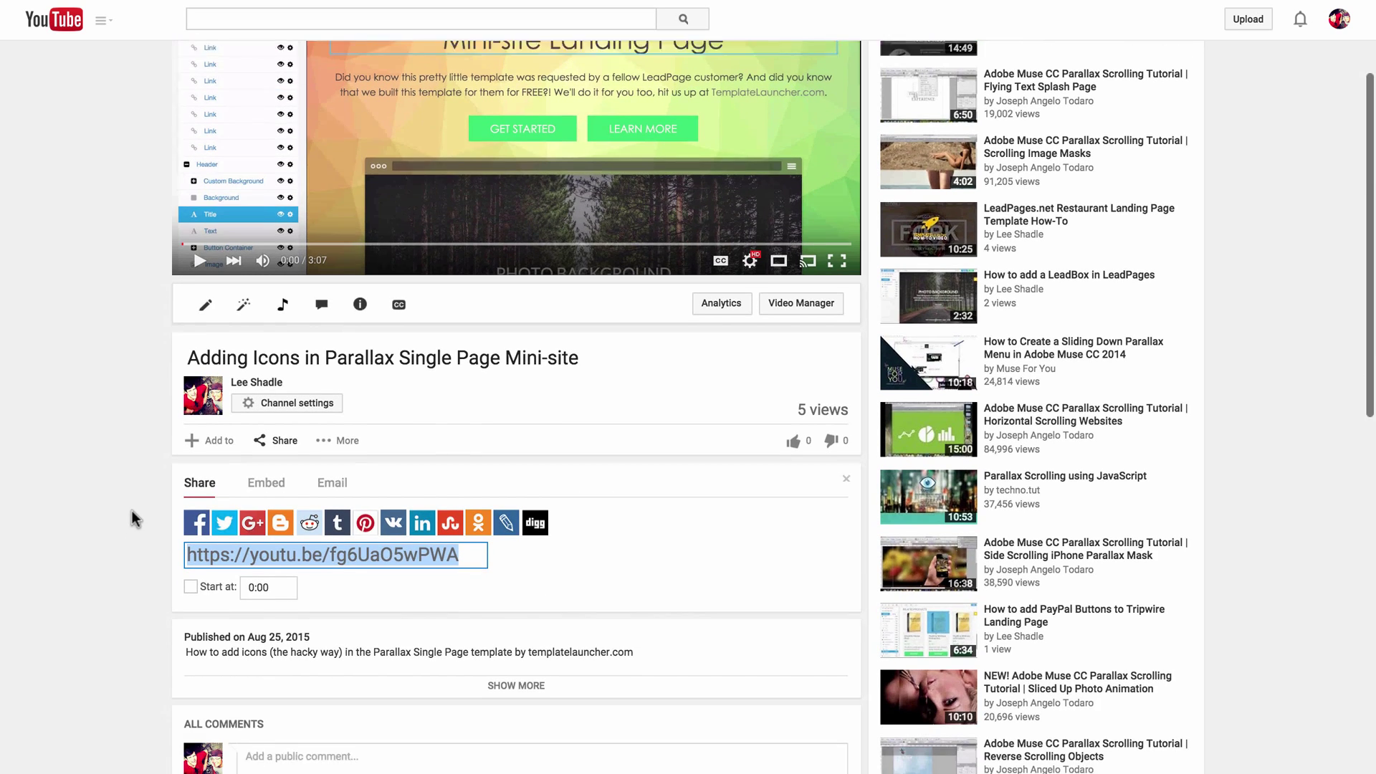
pyautogui.click(262, 460)
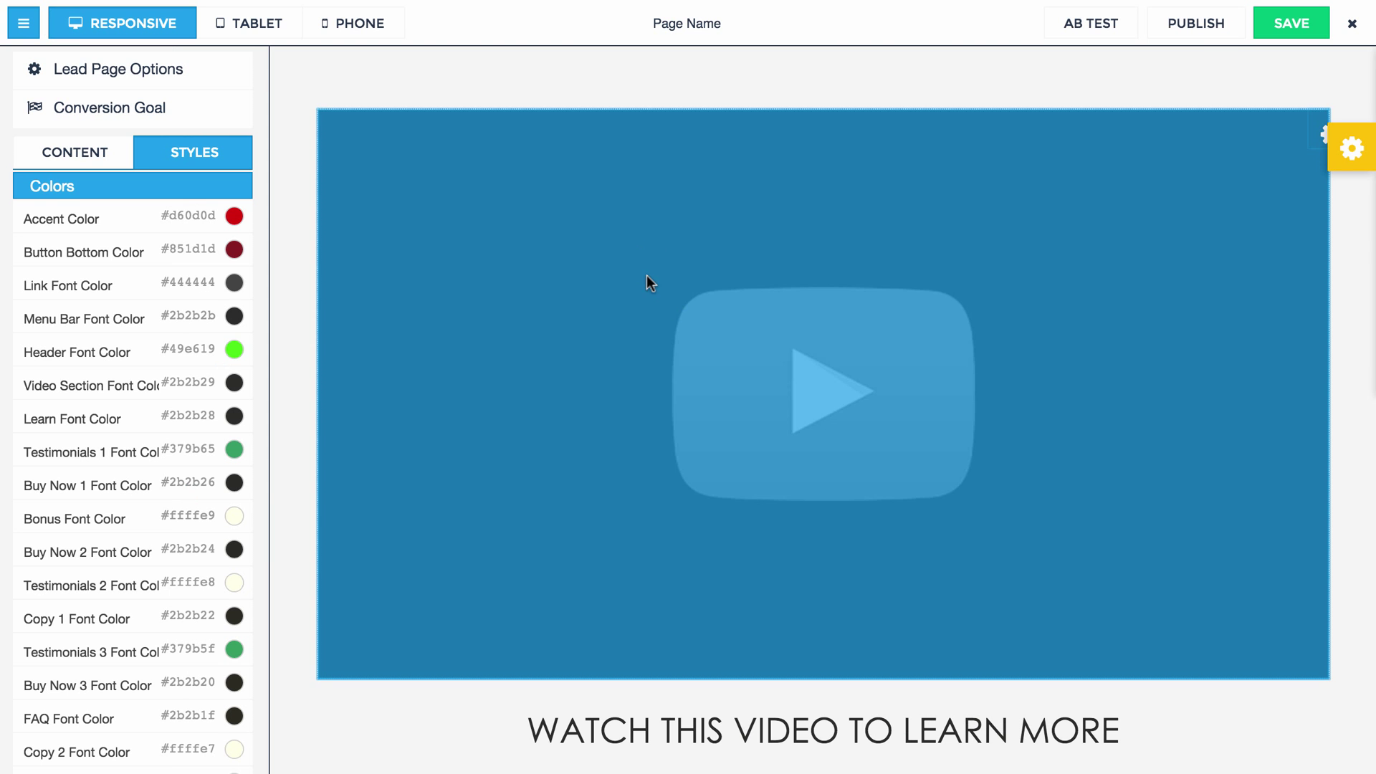
pyautogui.click(540, 212)
pyautogui.write('<iframe width="560" height="315" src="https://www.youtube.com/embed/fgXUaX5HPWA" frameborder="0" allowfullscreen></iframe>')
pyautogui.click(1081, 251)
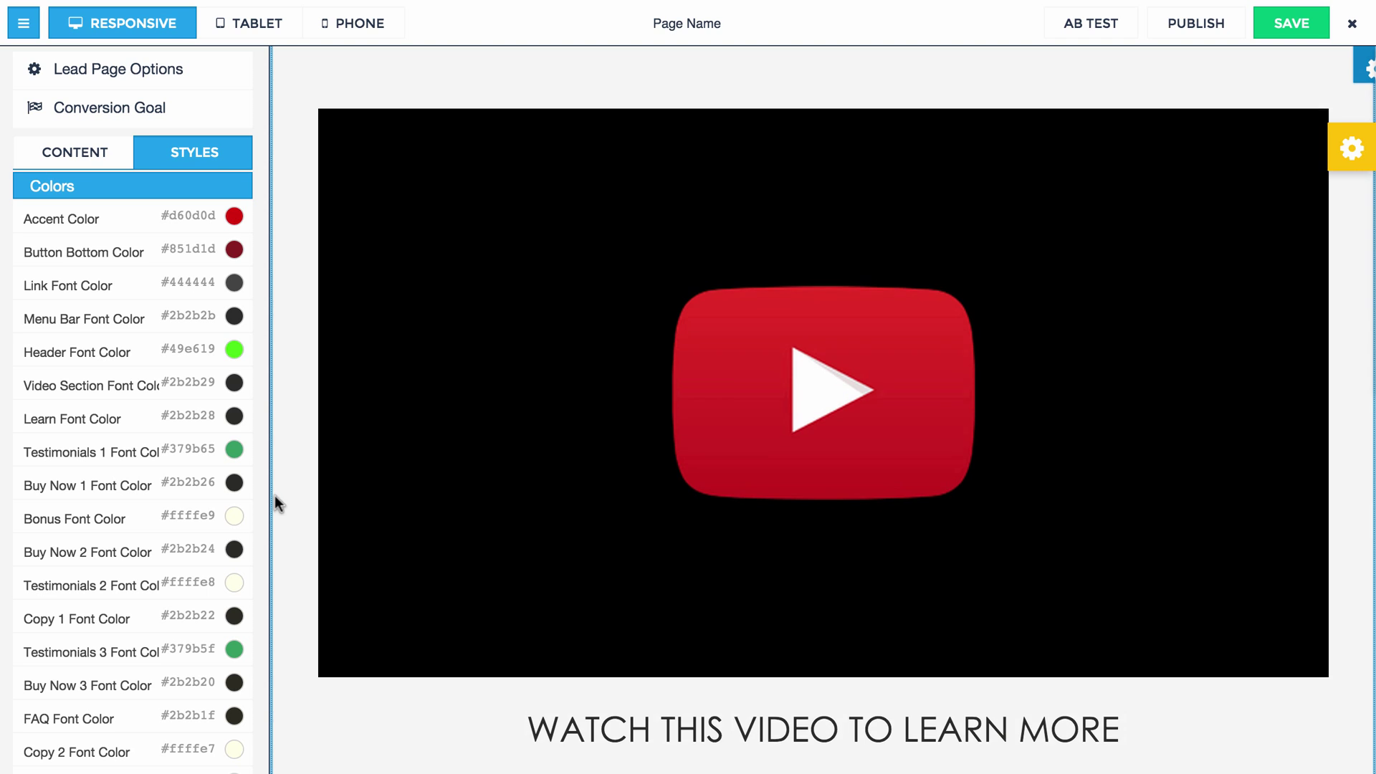
# Review the page from the video section through the learning sections to the testimonials.
pyautogui.scroll(-3, 283, 493)
pyautogui.scroll(-5, 295, 493)
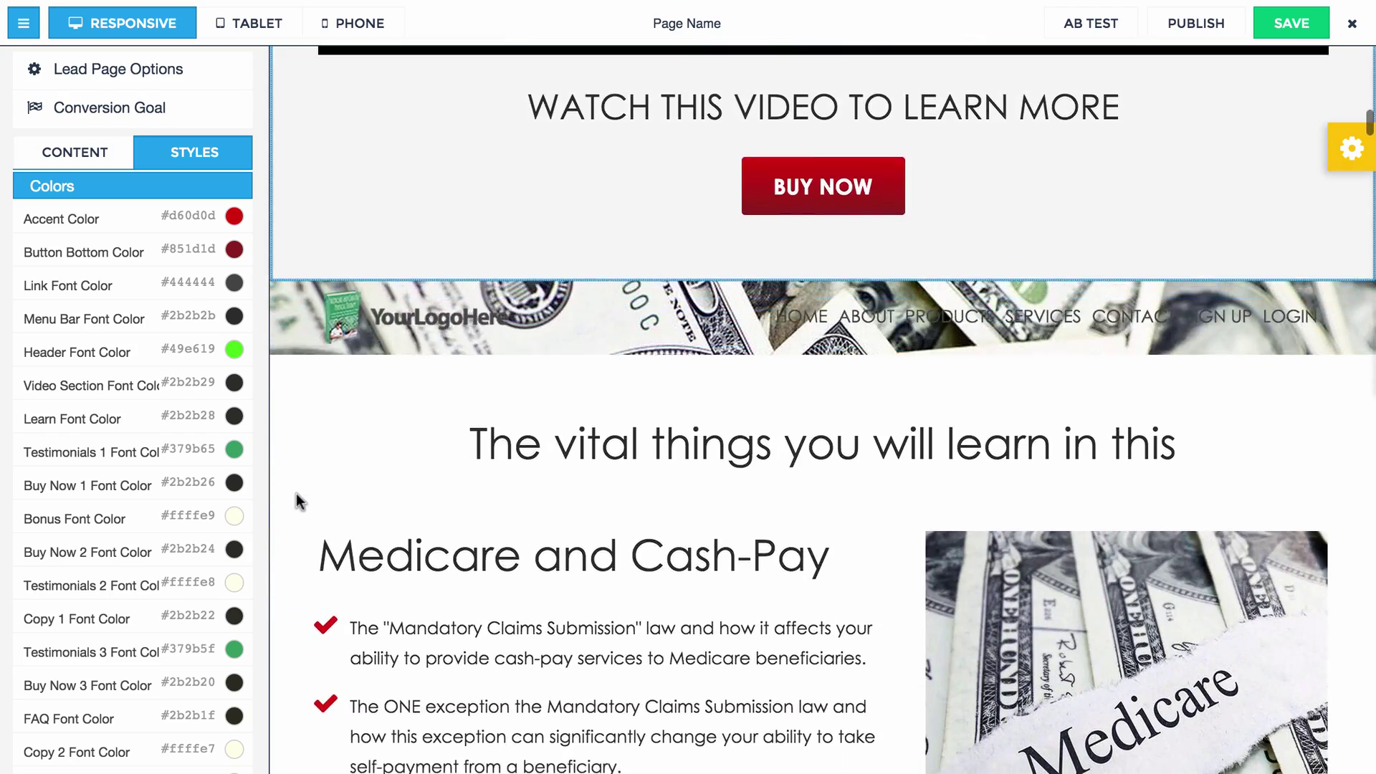
pyautogui.scroll(-4, 295, 493)
pyautogui.scroll(2, 296, 493)
pyautogui.scroll(-5, 296, 493)
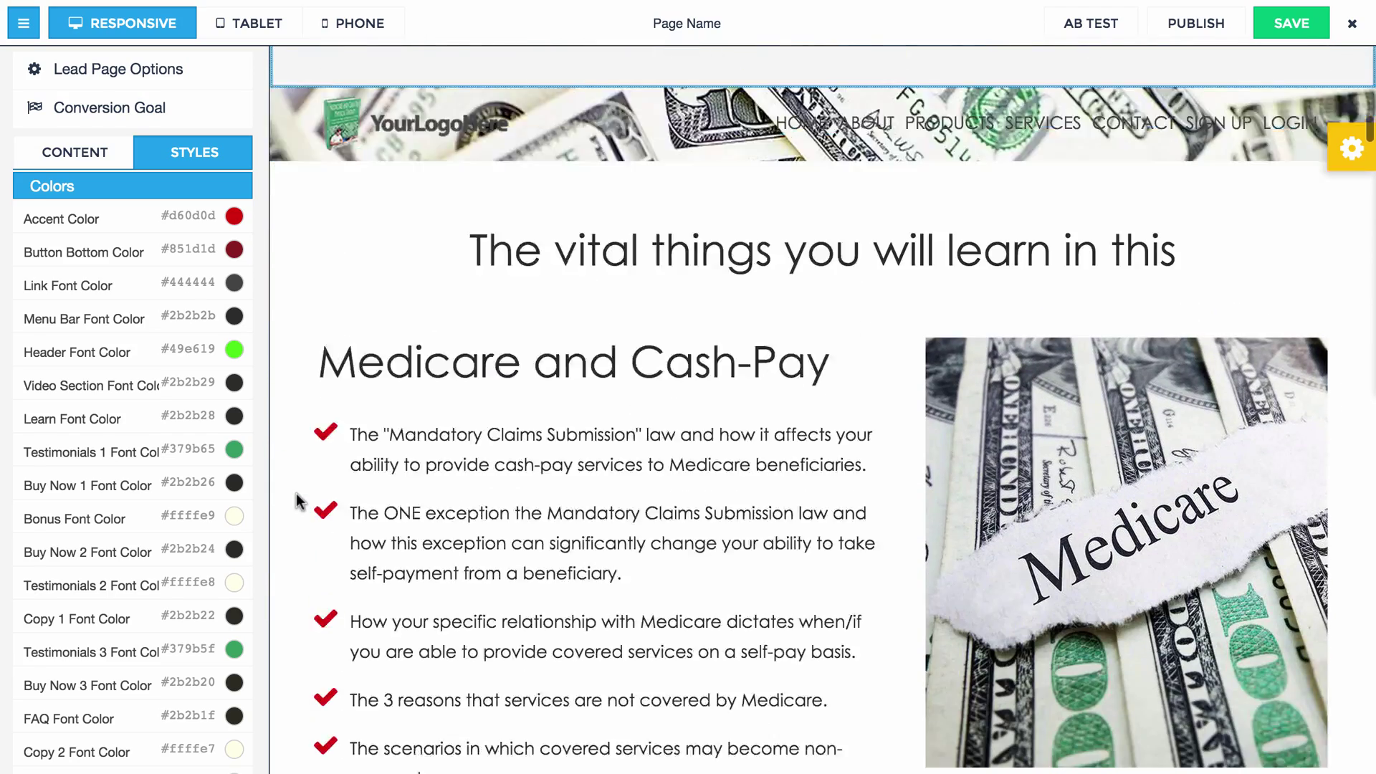
pyautogui.scroll(-15, 295, 493)
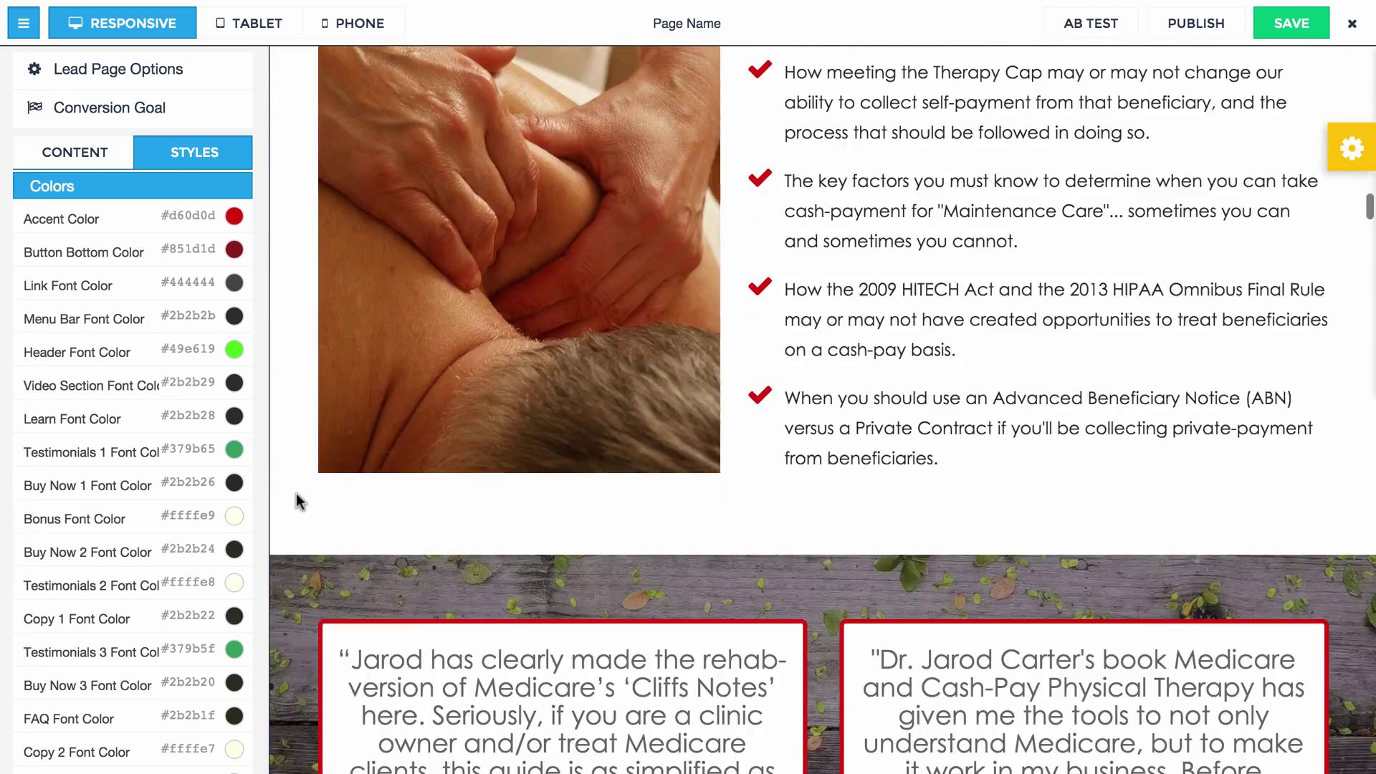
pyautogui.scroll(2, 295, 493)
pyautogui.scroll(-15, 384, 482)
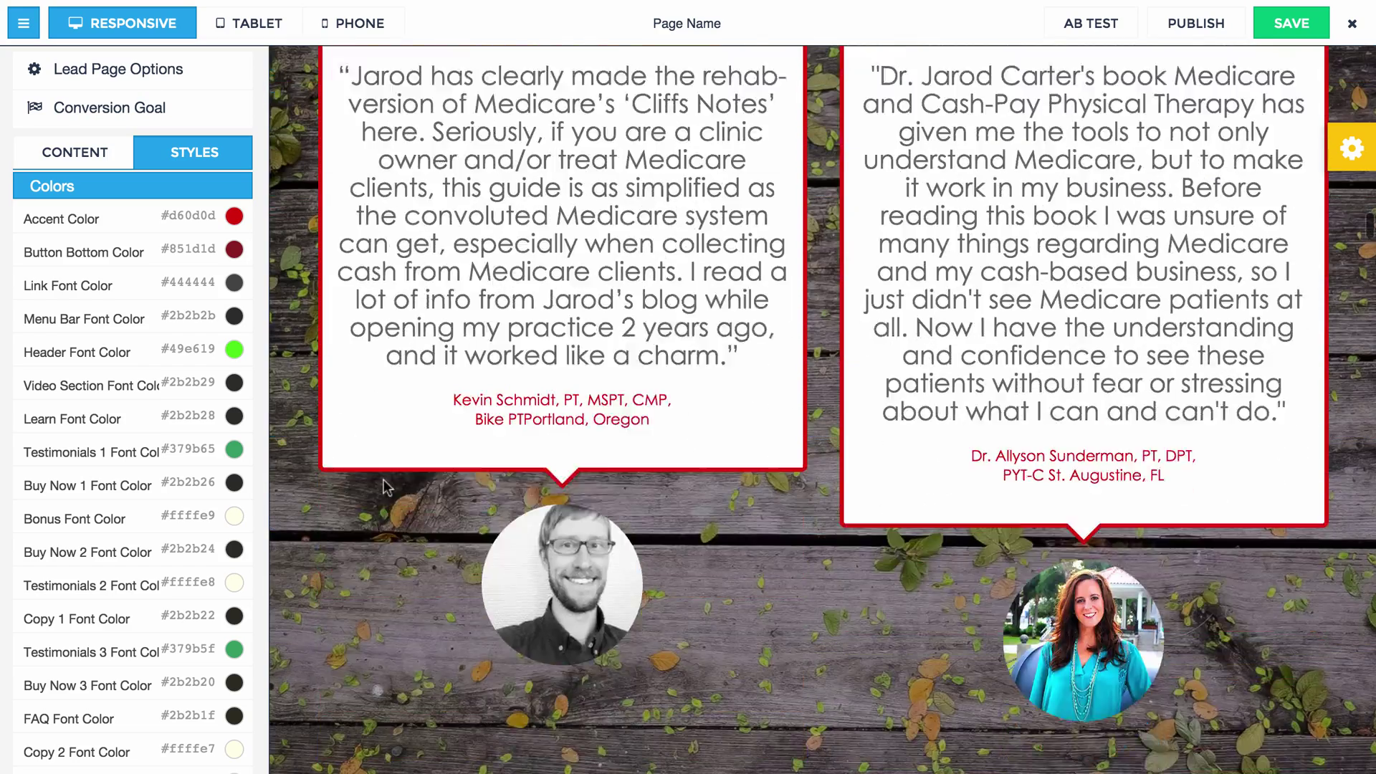
pyautogui.scroll(-2, 386, 487)
pyautogui.scroll(15, 387, 488)
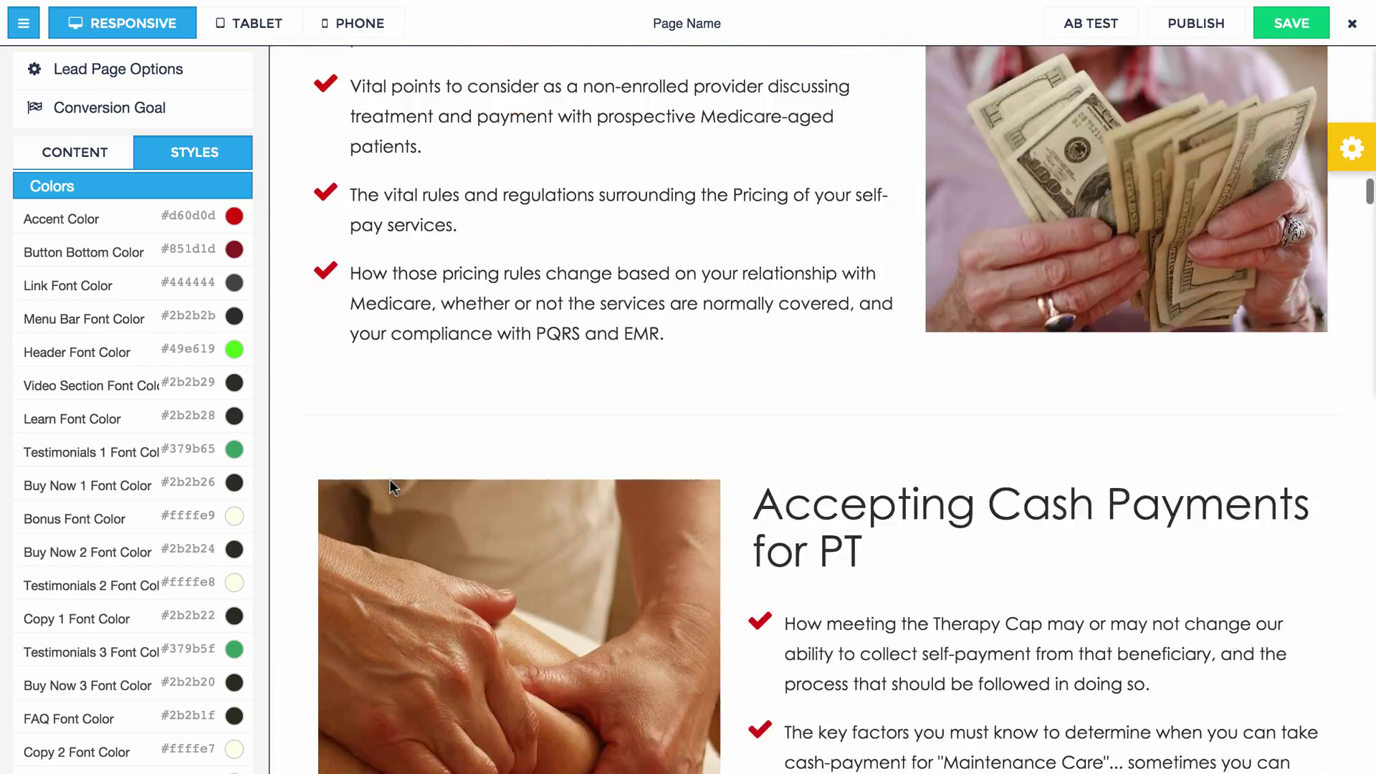
# Replace the massage photo beside "Accepting Cash Payments for PT" with the cash-in-envelope icon from the image library.
pyautogui.scroll(-4, 390, 480)
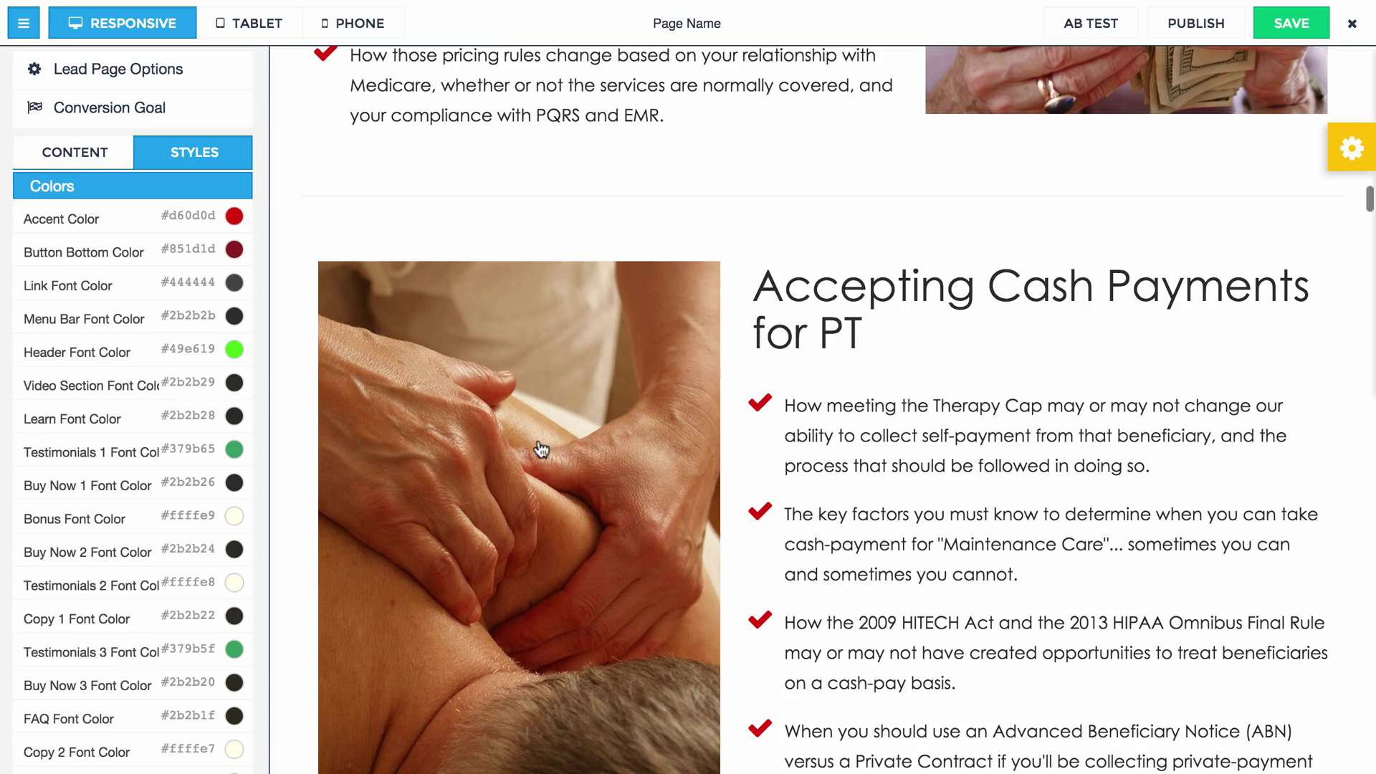
pyautogui.click(546, 255)
pyautogui.click(461, 210)
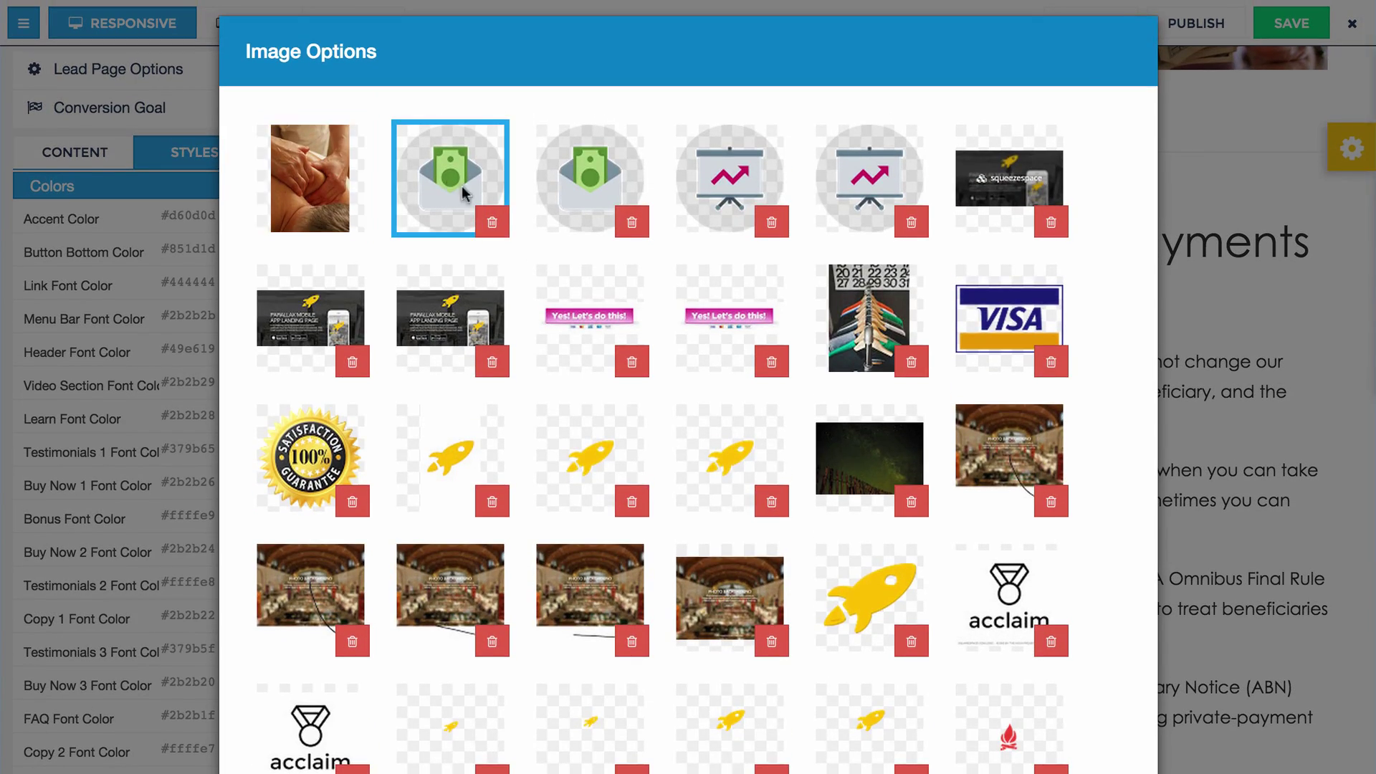
pyautogui.scroll(-5, 789, 425)
pyautogui.click(1095, 706)
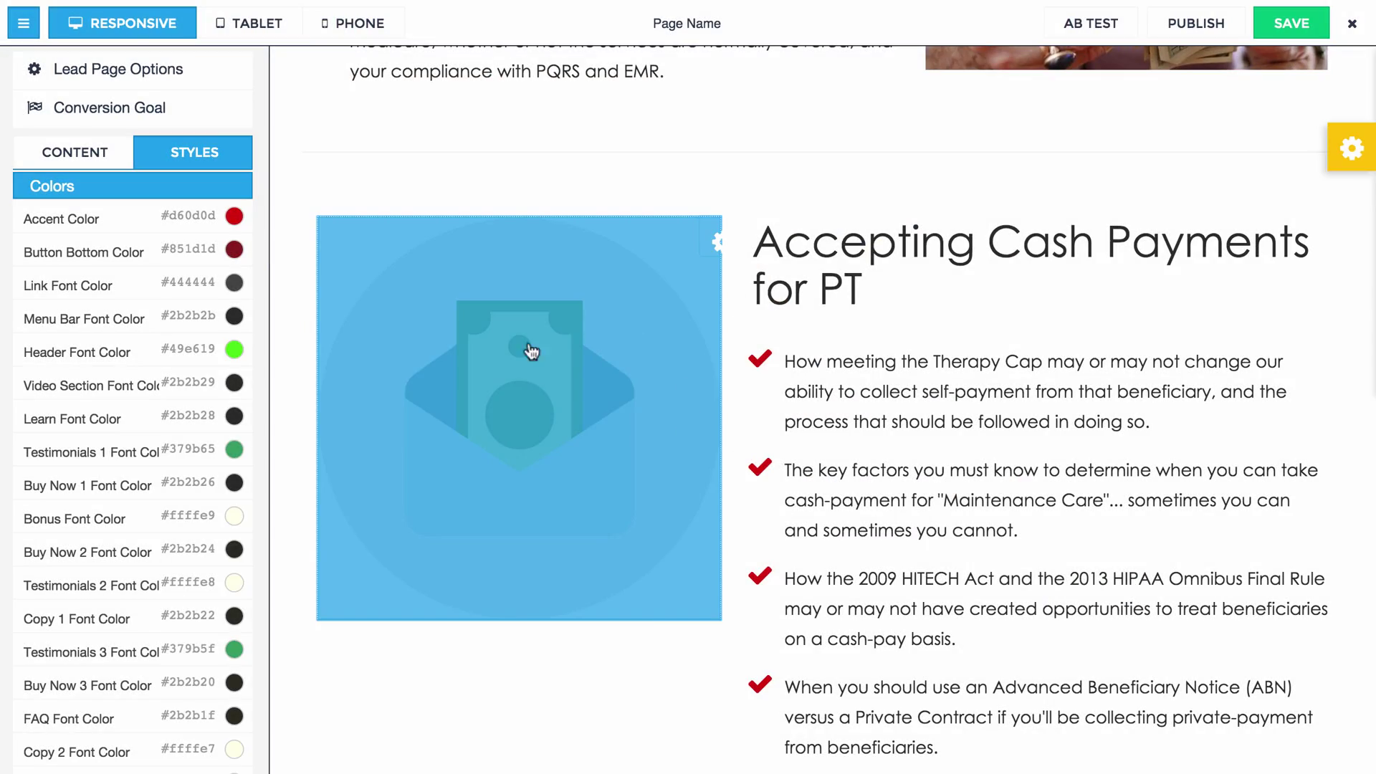
# Look at the new picture upload option in the replaced image's options, then close the dialog.
pyautogui.click(528, 347)
pyautogui.scroll(-5, 446, 452)
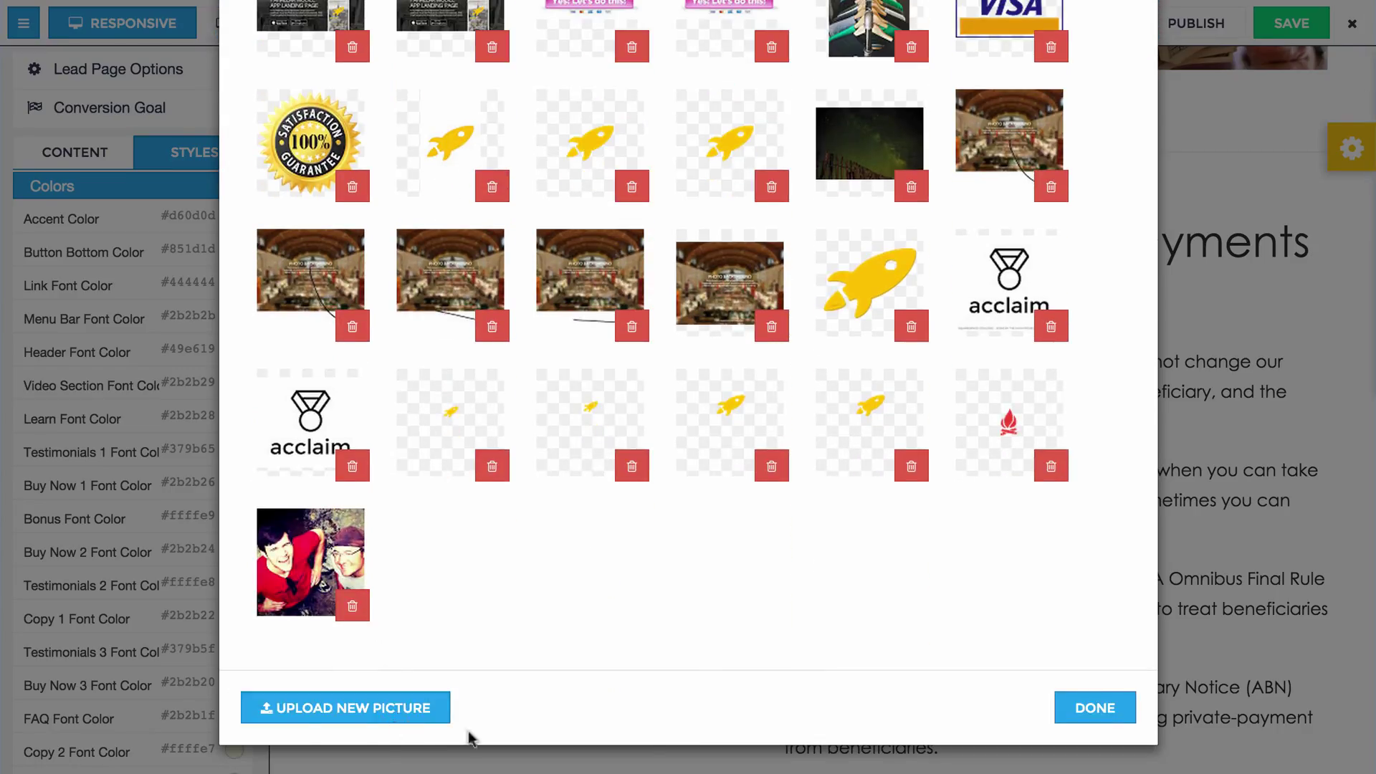
pyautogui.click(1113, 711)
# Review the remaining sections down to the "Send My Copy" product columns and display the page's content outline.
pyautogui.scroll(-20, 766, 267)
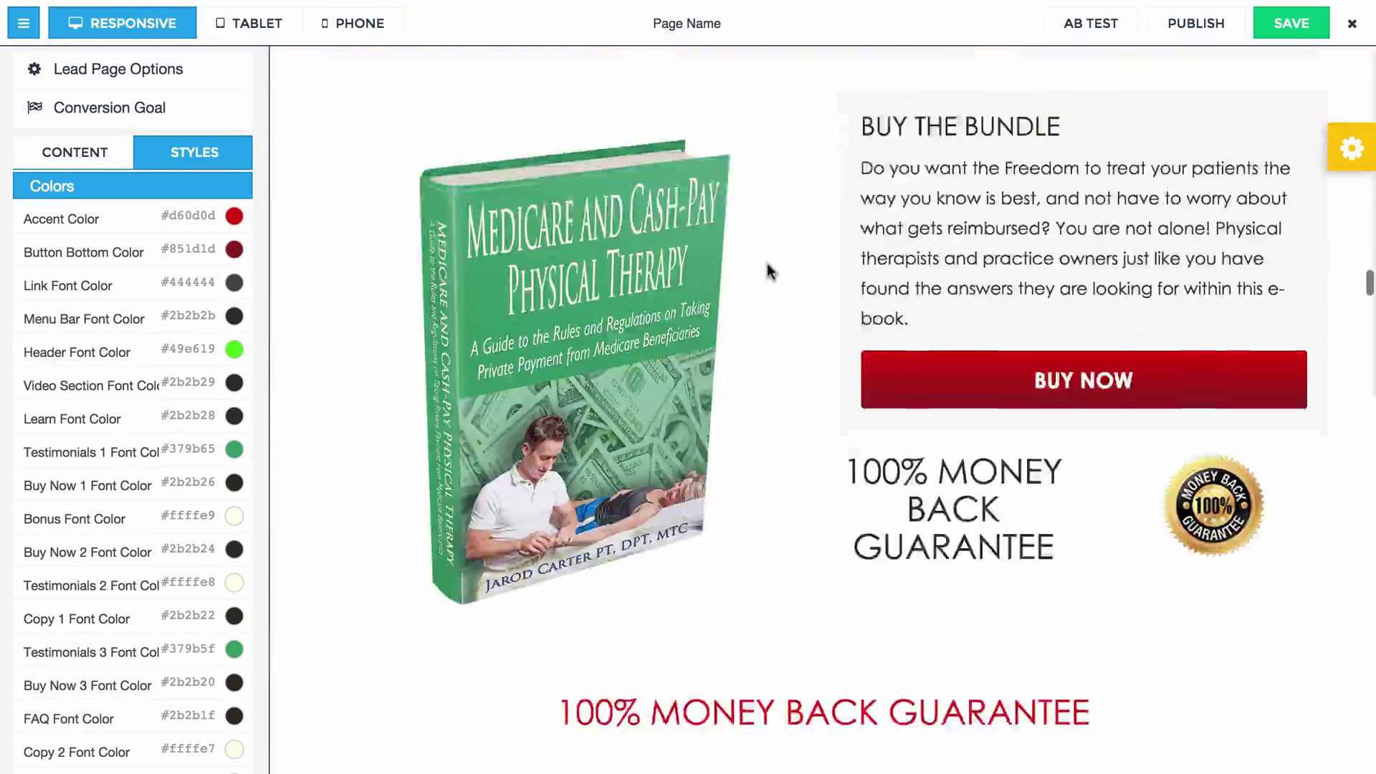
pyautogui.scroll(-10, 766, 263)
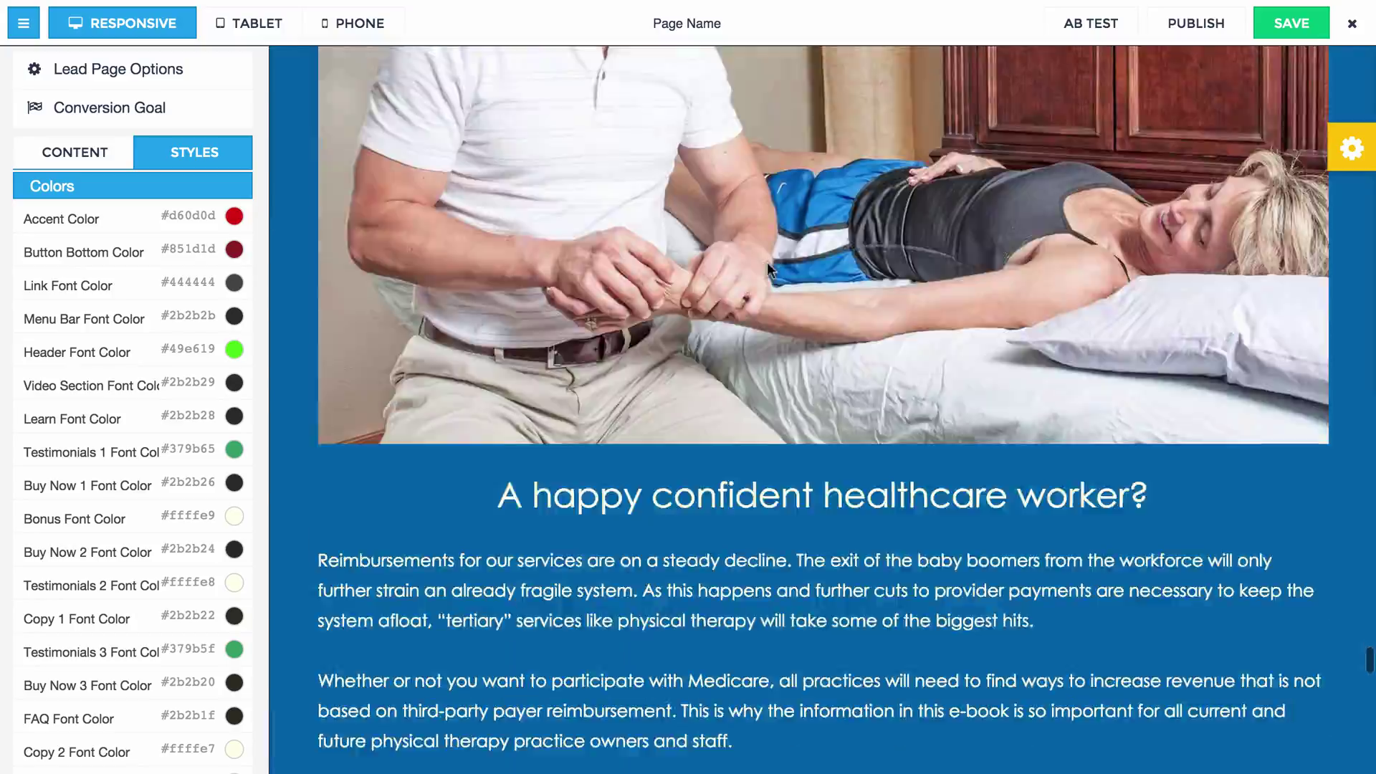
pyautogui.scroll(-5, 768, 270)
pyautogui.scroll(15, 768, 271)
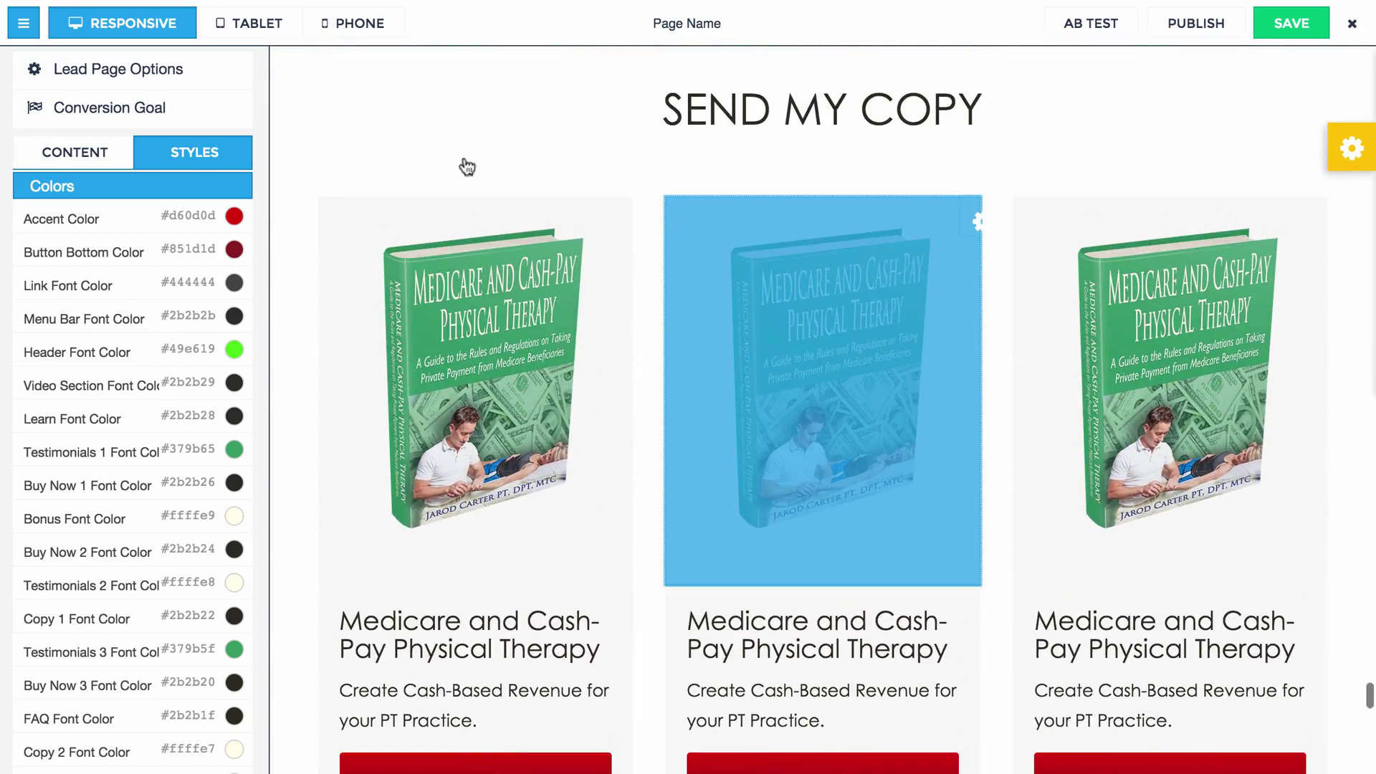
pyautogui.scroll(-1, 467, 167)
pyautogui.click(50, 151)
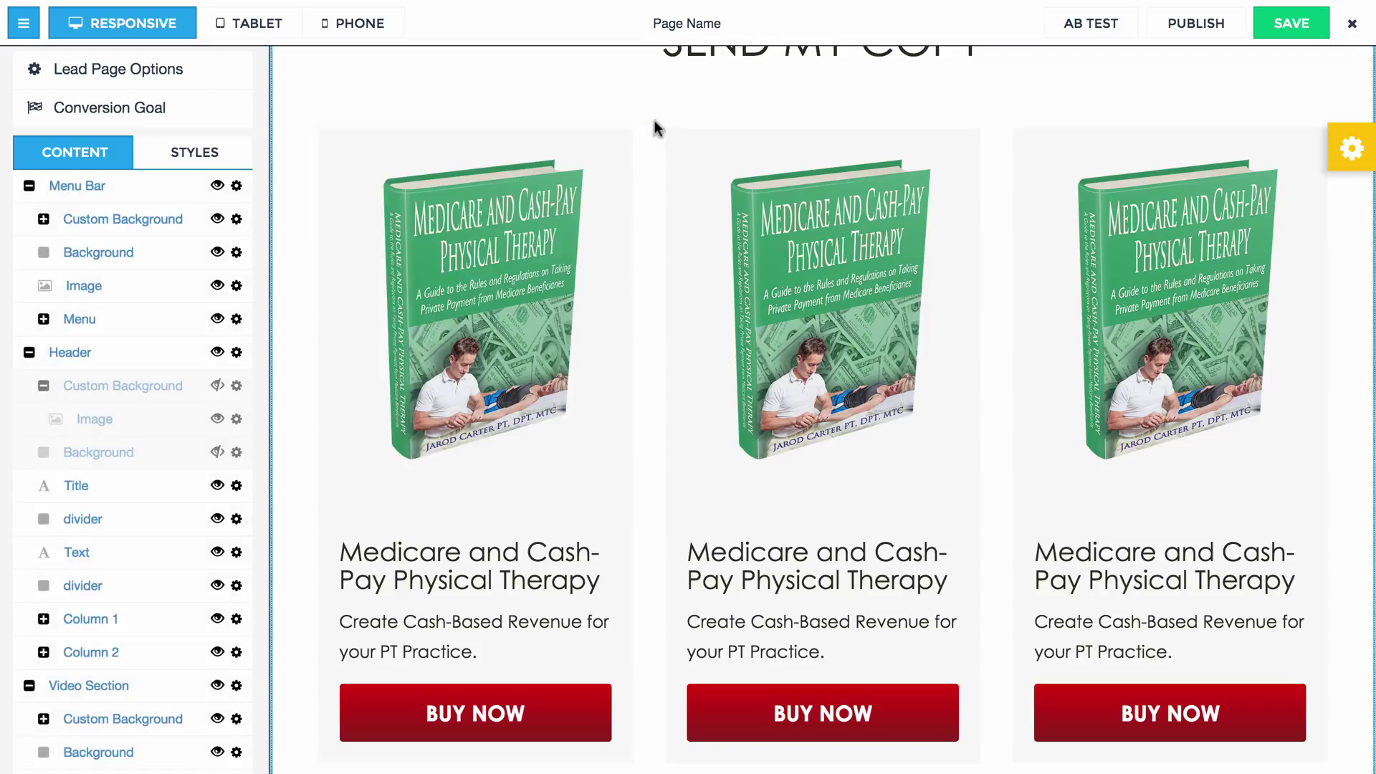
pyautogui.scroll(-1, 644, 160)
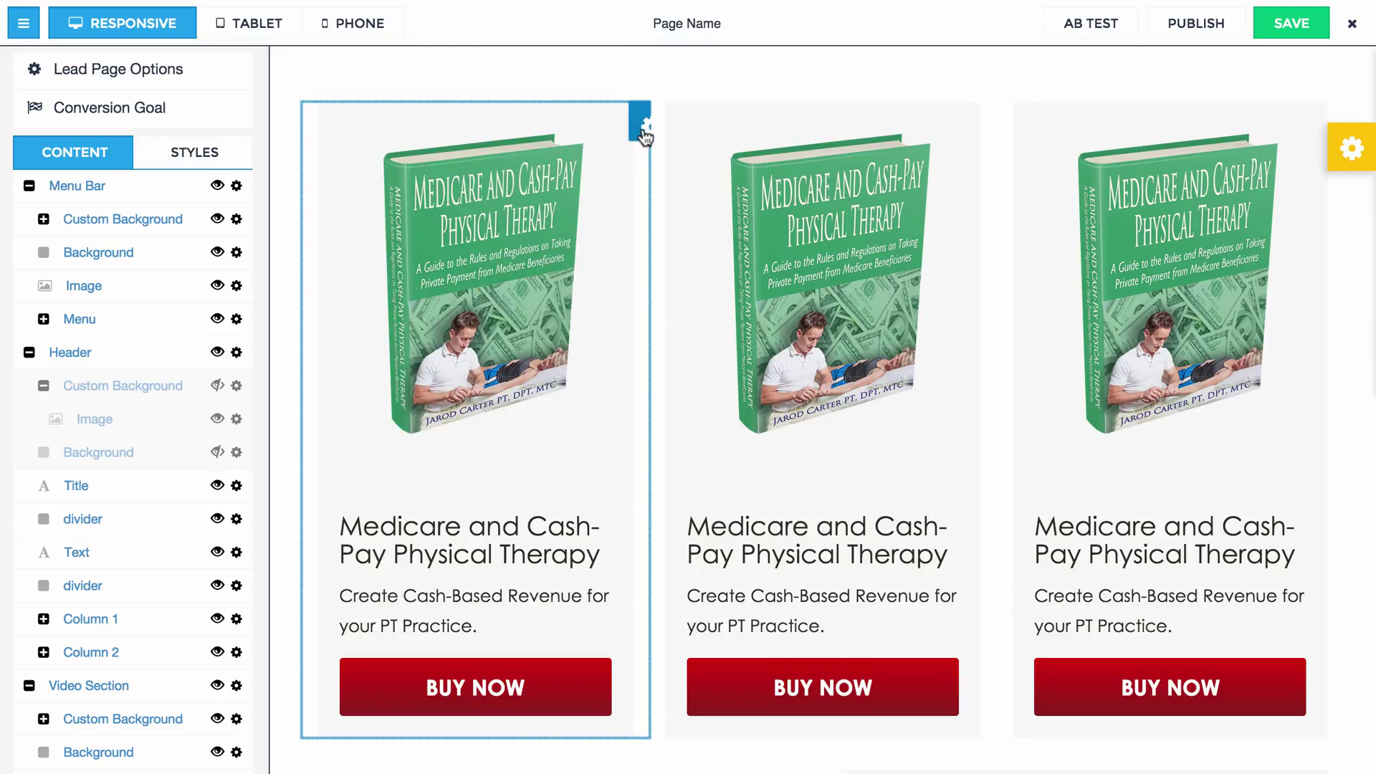
# Hide the first product column in the "Send My Copy" section.
pyautogui.click(645, 134)
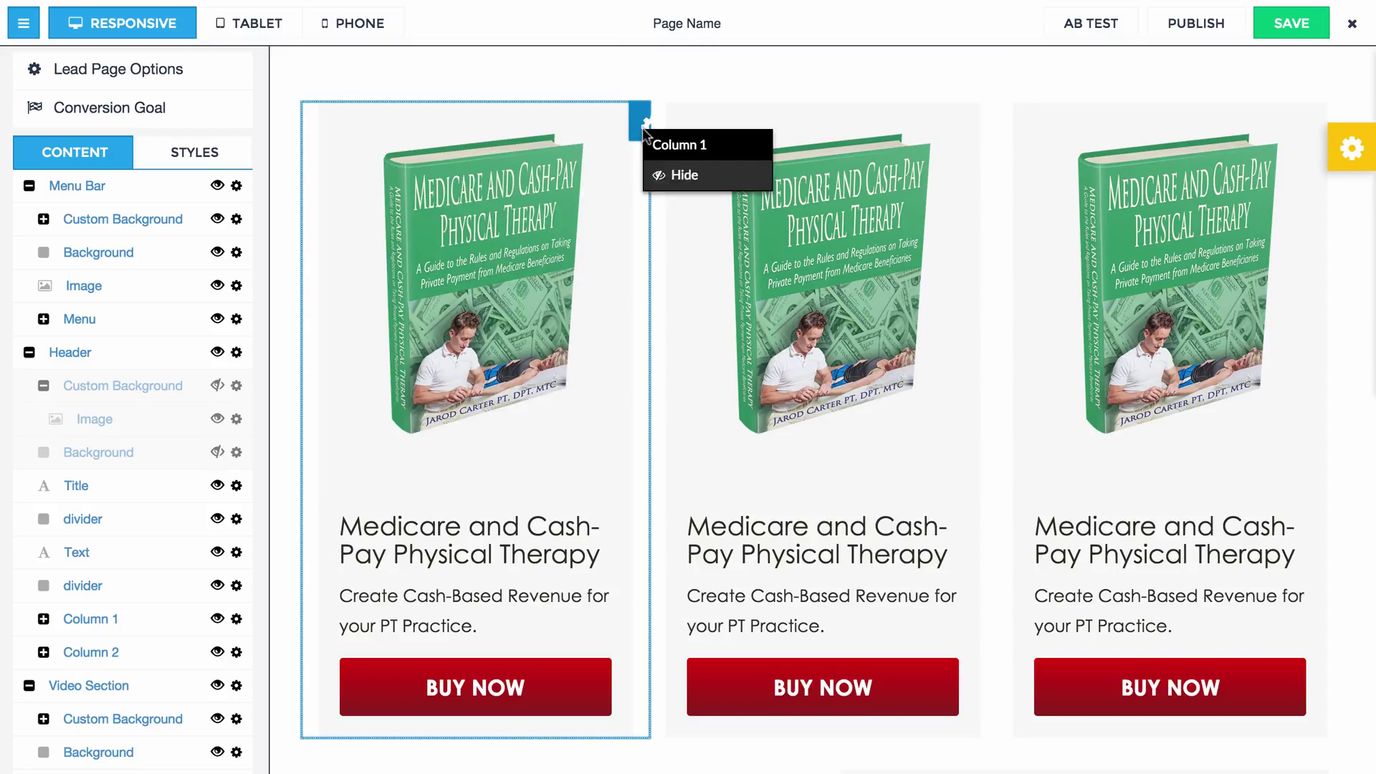
pyautogui.click(674, 180)
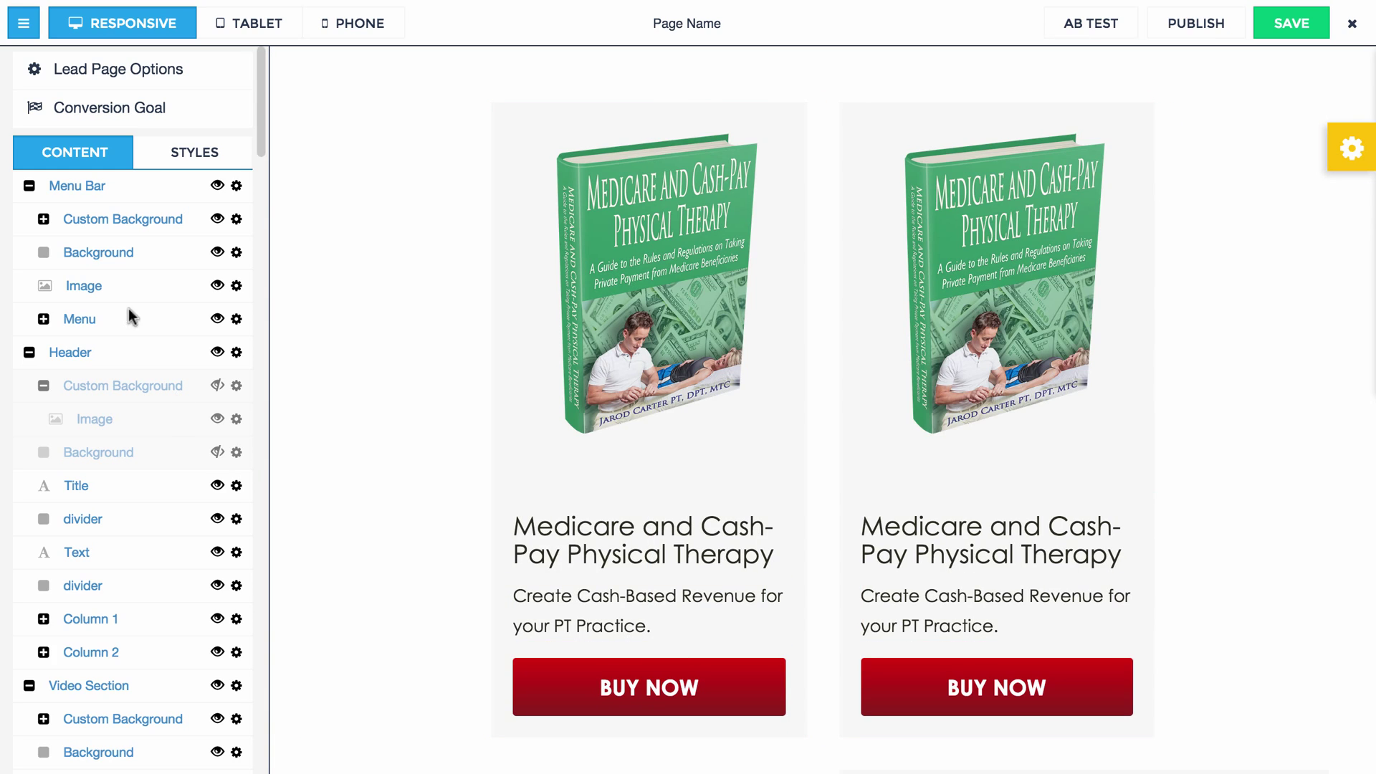
# Find Buy Now 4 in the content outline and make its hidden first product column visible again.
pyautogui.scroll(3, 300, 296)
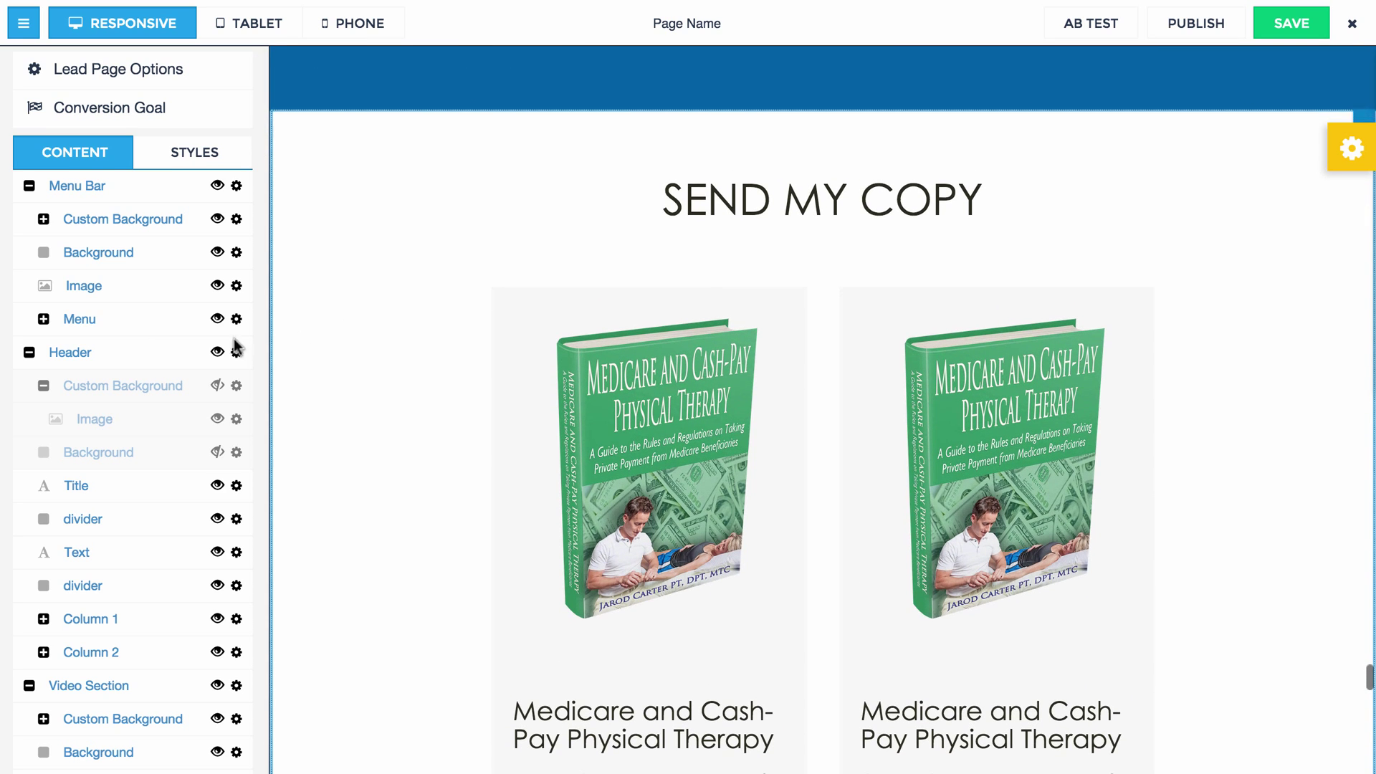
pyautogui.scroll(-5, 164, 363)
pyautogui.scroll(-10, 164, 363)
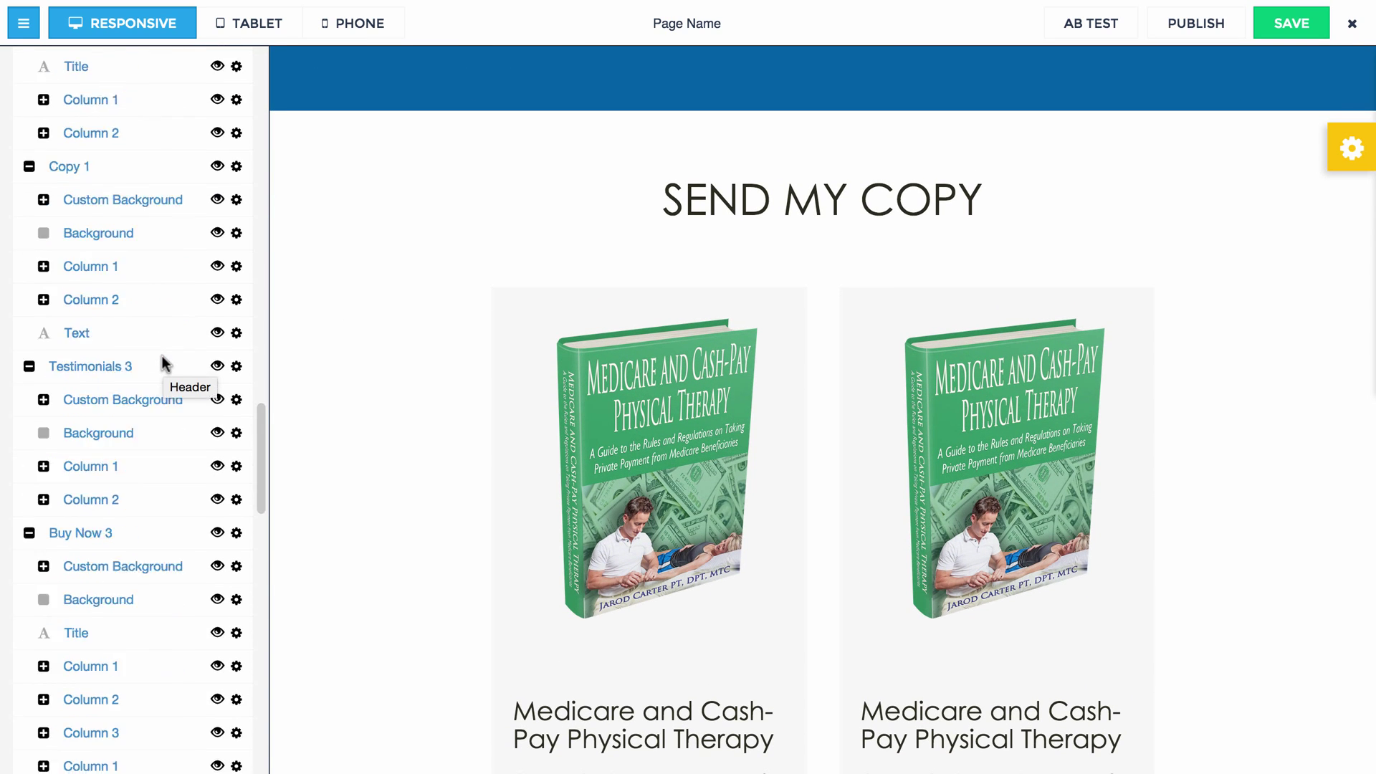
pyautogui.scroll(-10, 164, 363)
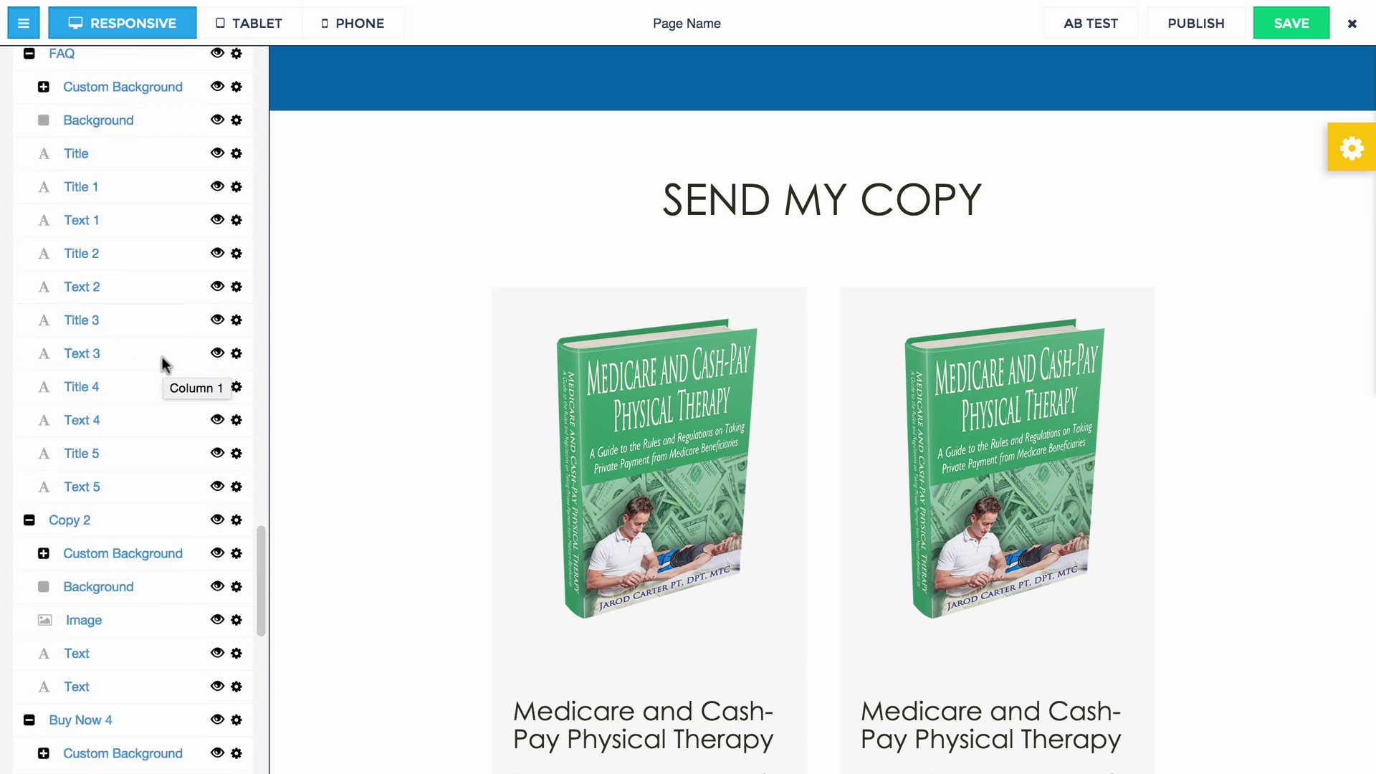
pyautogui.scroll(-2, 164, 364)
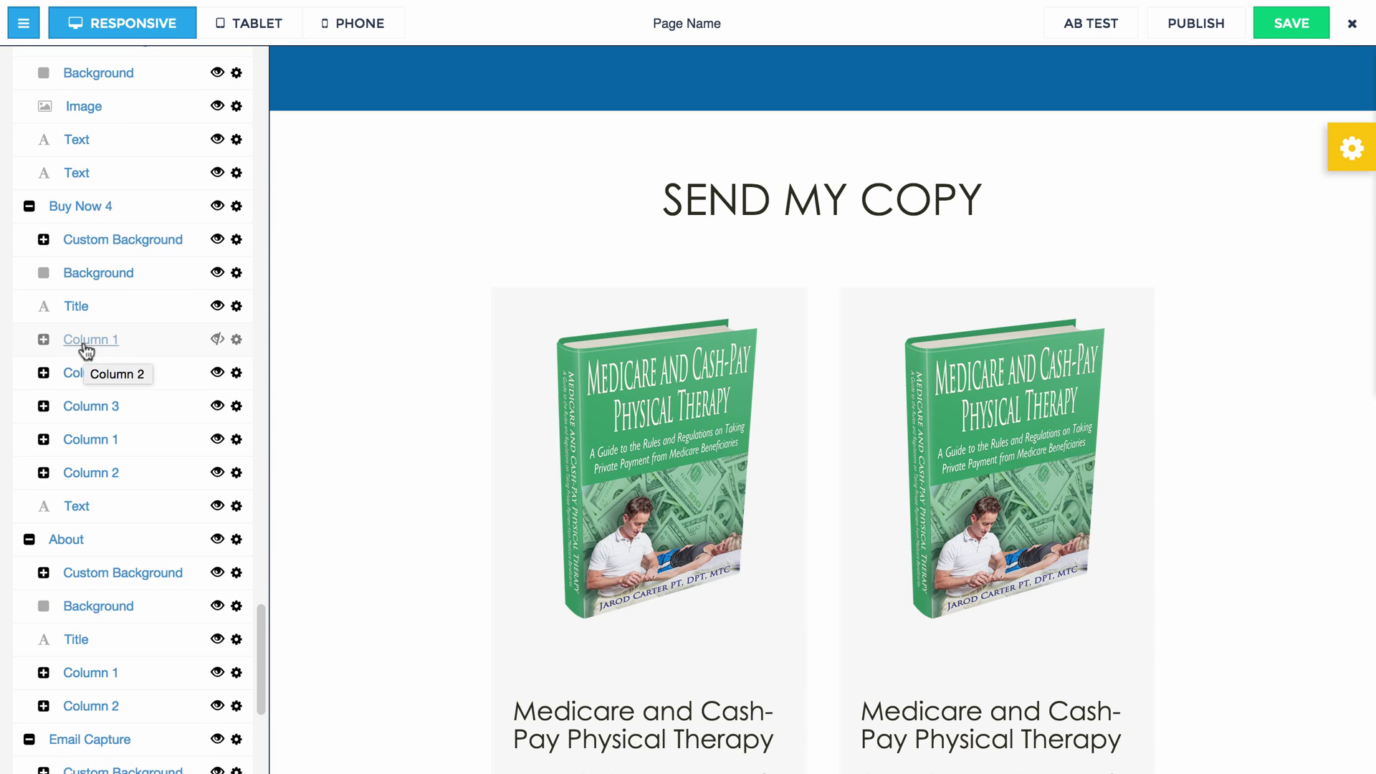
pyautogui.click(216, 339)
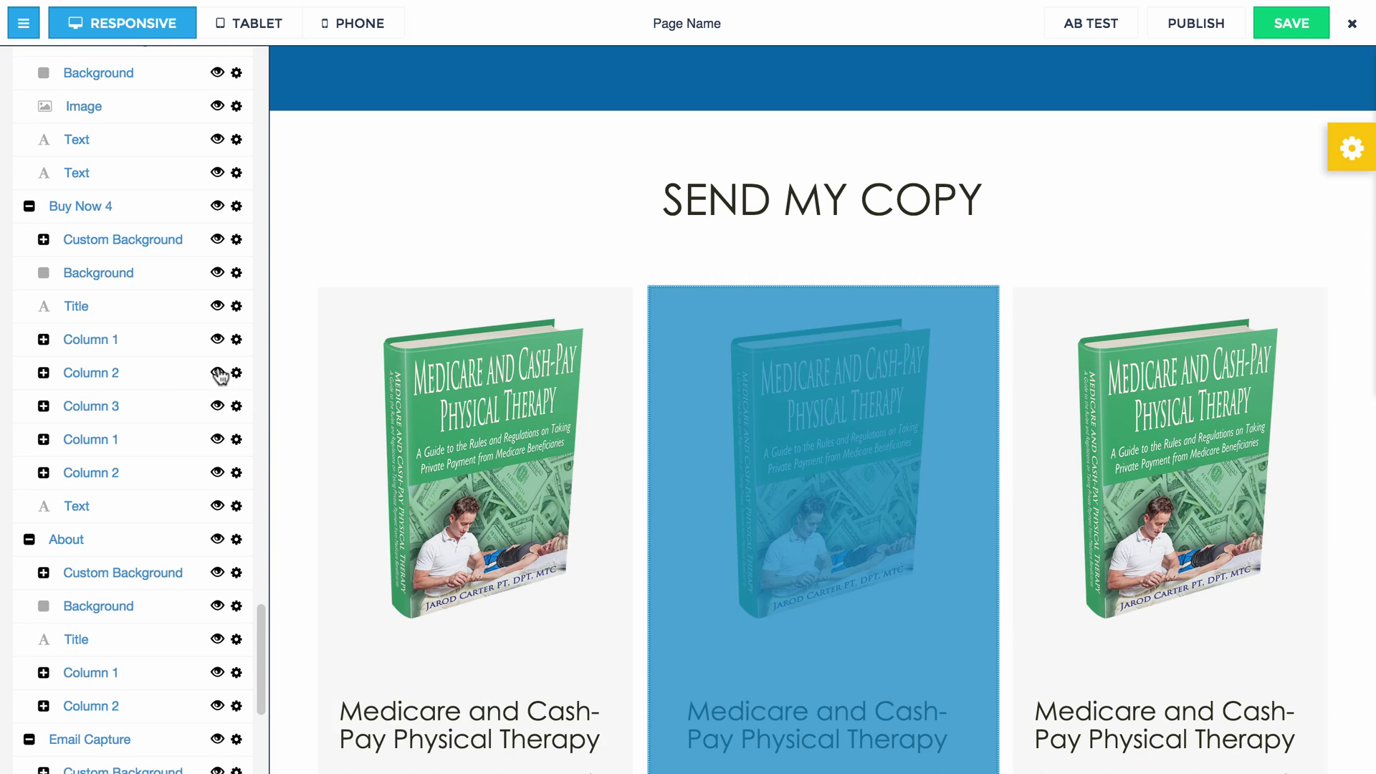
pyautogui.click(219, 372)
pyautogui.click(219, 373)
# Hide only the Card inside the first product column of Buy Now 4 and check the section's layout.
pyautogui.click(93, 341)
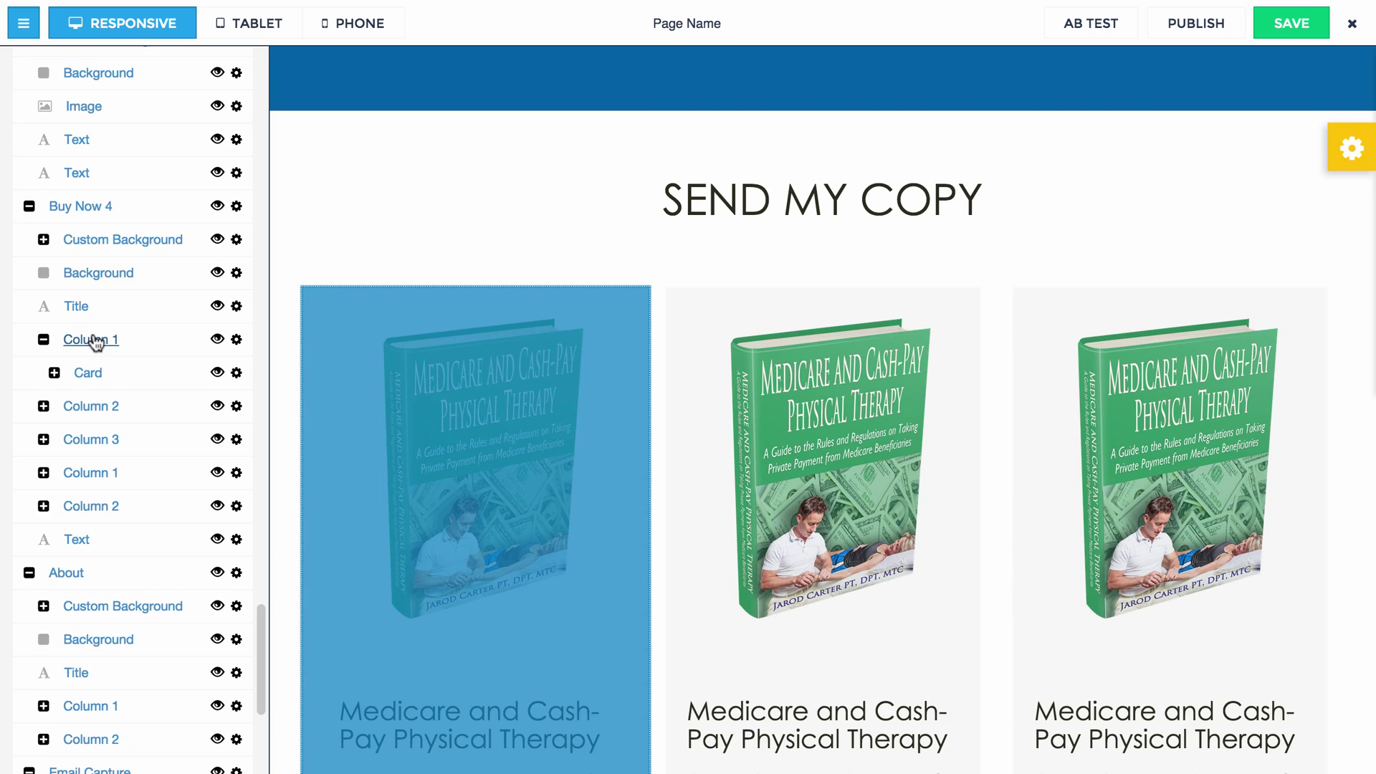
pyautogui.click(216, 373)
pyautogui.click(330, 368)
pyautogui.scroll(-10, 330, 368)
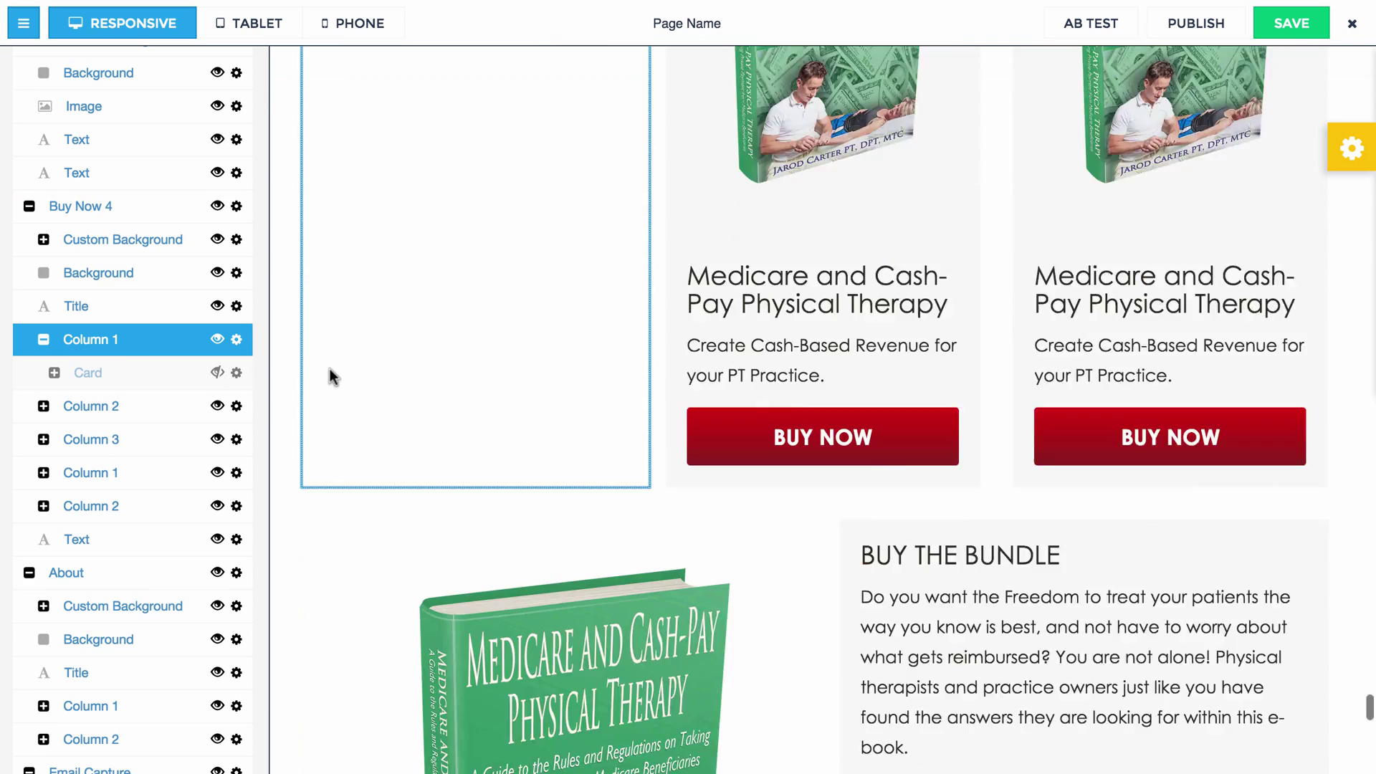
pyautogui.scroll(9, 329, 369)
pyautogui.scroll(-4, 329, 364)
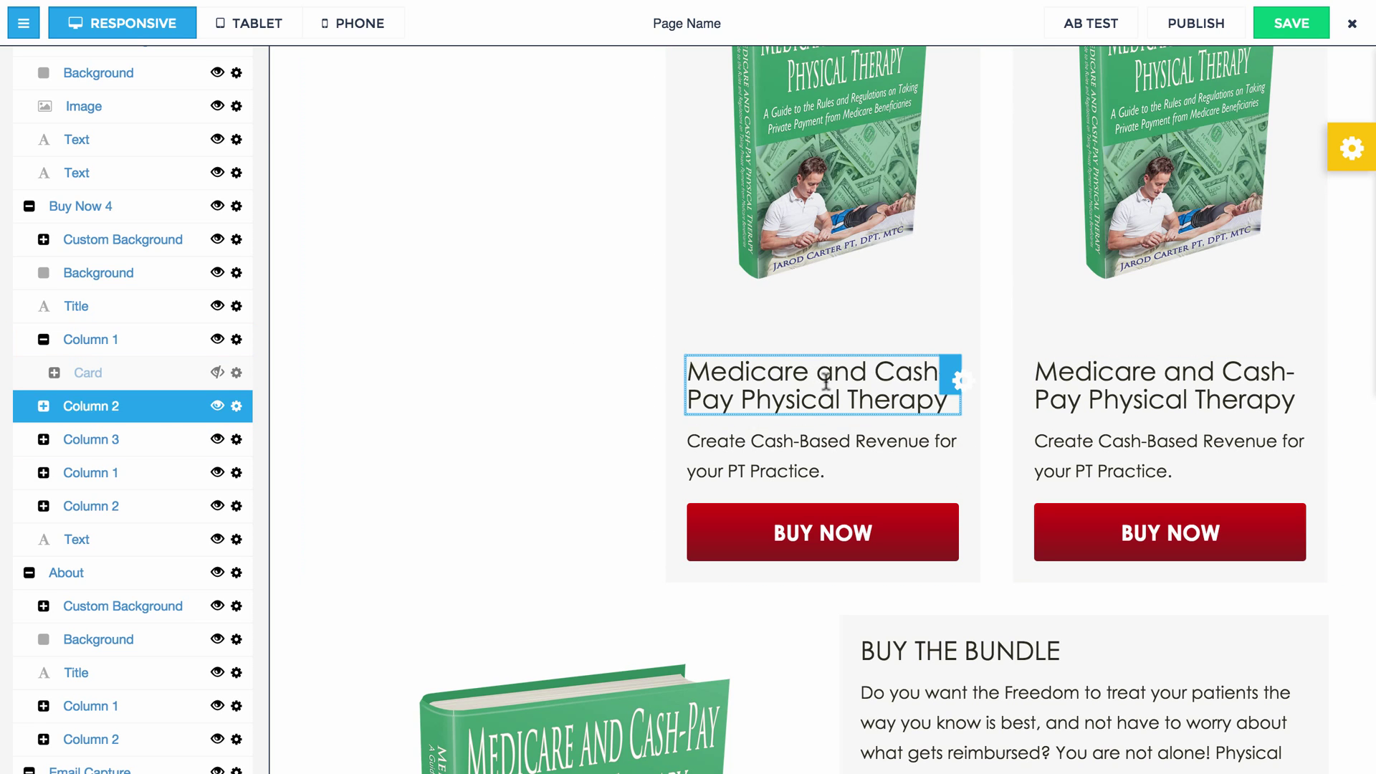
# Hide the entire first product column, Column 1, of Buy Now 4.
pyautogui.scroll(2, 648, 412)
pyautogui.scroll(2, 647, 406)
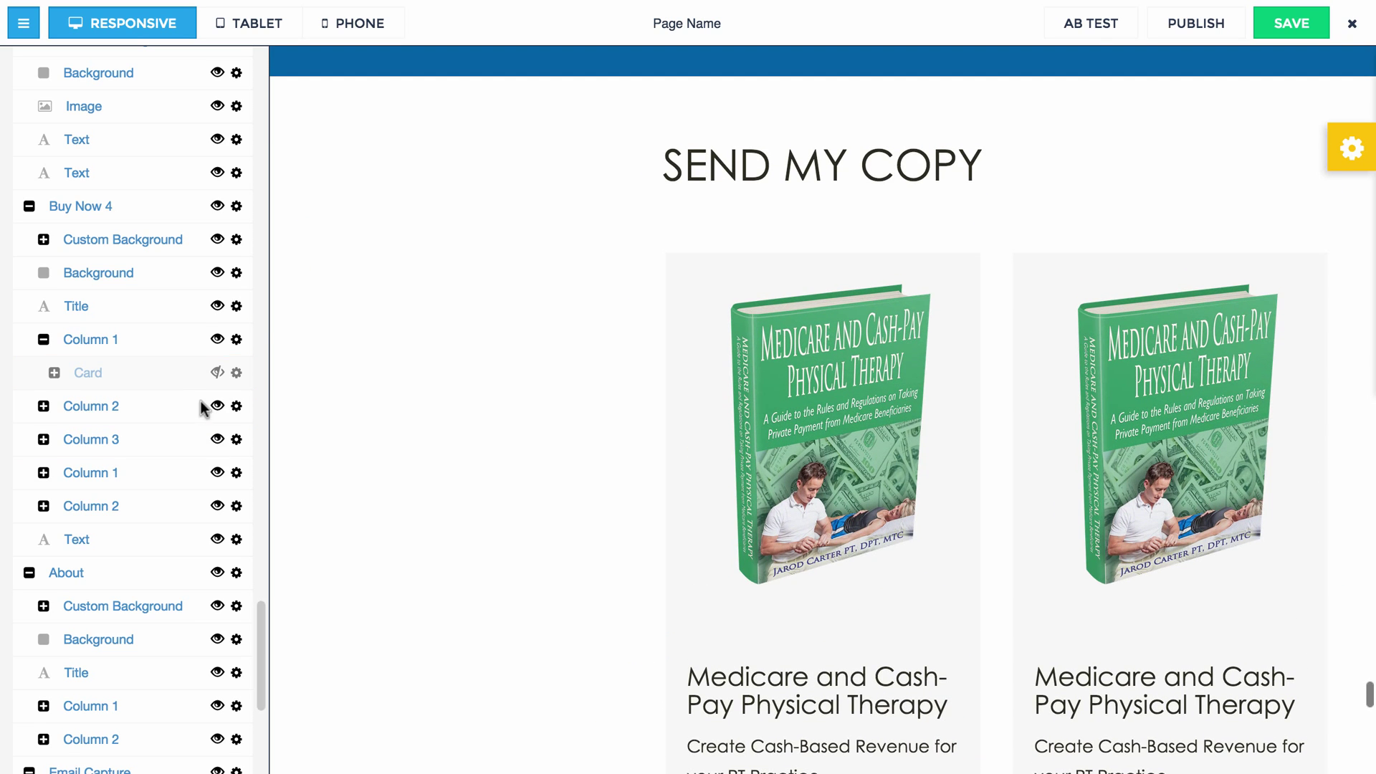
pyautogui.click(217, 339)
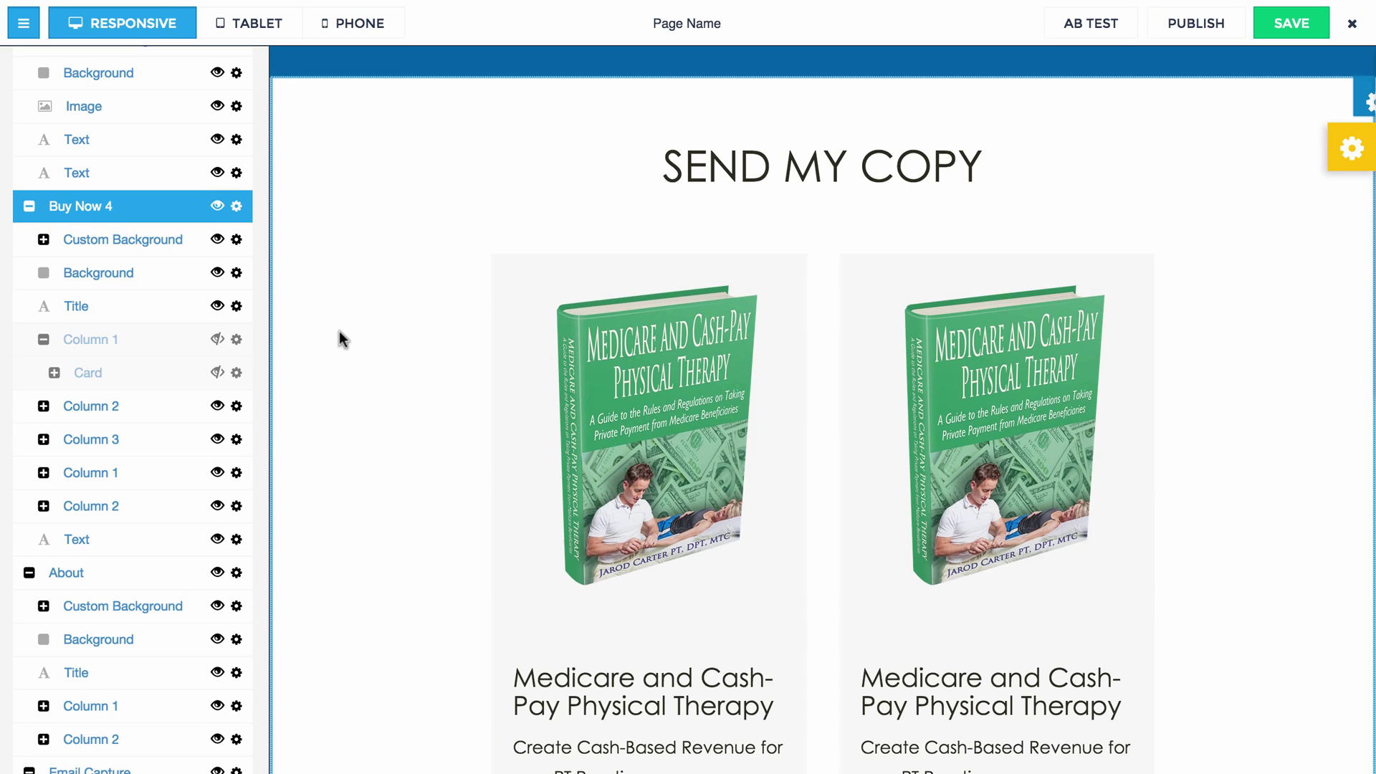
# Hide the column with the large book image beside "Buy the Bundle" in the buy section further up the page.
pyautogui.scroll(10, 338, 329)
pyautogui.scroll(10, 349, 344)
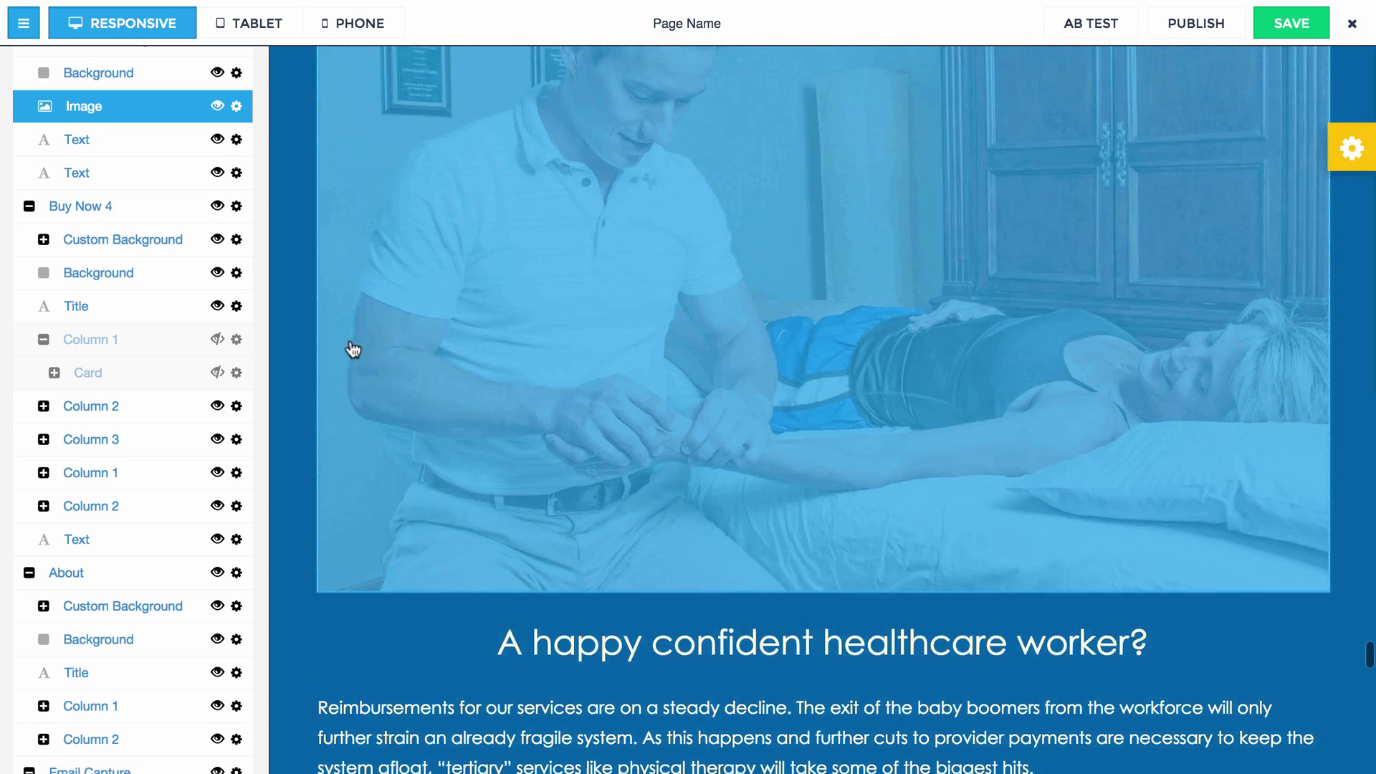
pyautogui.scroll(10, 351, 342)
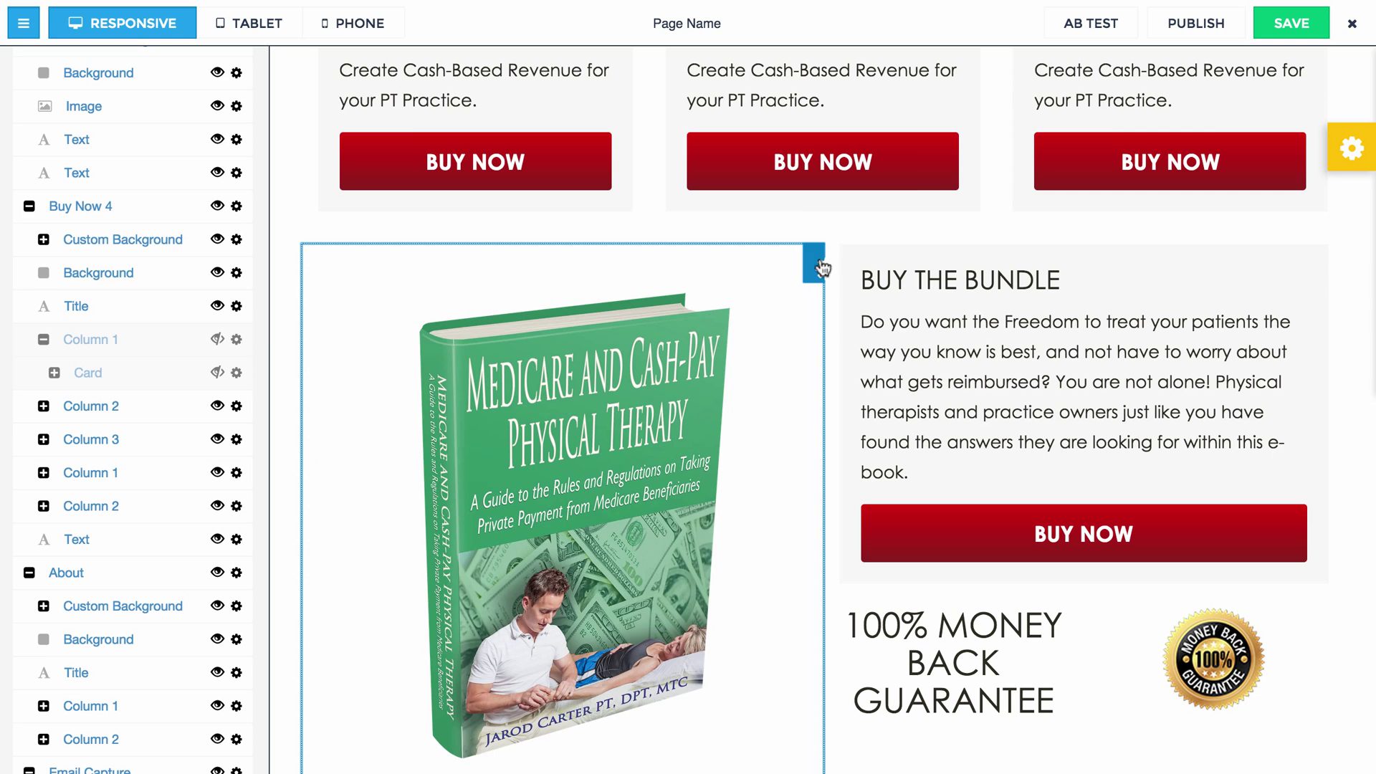
pyautogui.click(819, 268)
pyautogui.click(847, 316)
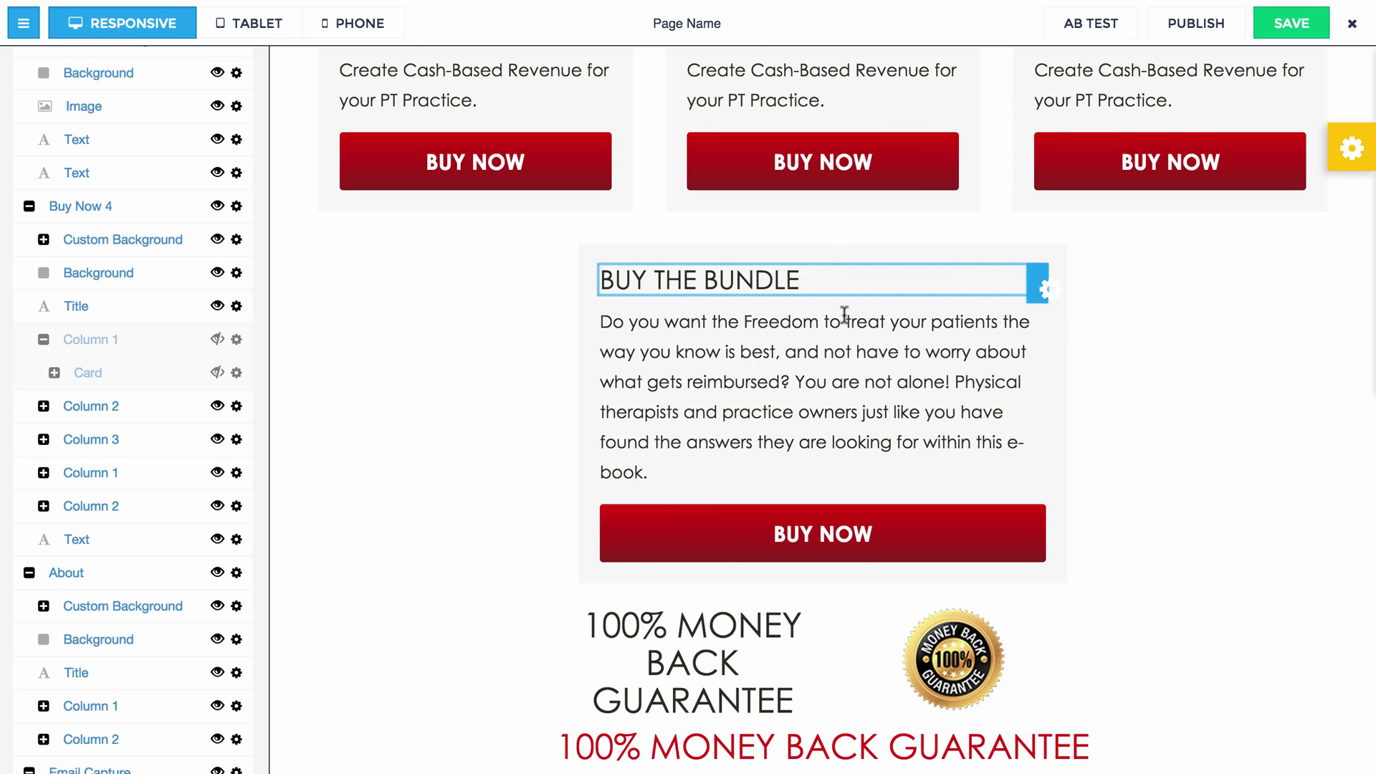
# Check the layout around "Buy the Bundle" and review the page upward past the testimonials.
pyautogui.scroll(-5, 480, 318)
pyautogui.scroll(4, 481, 318)
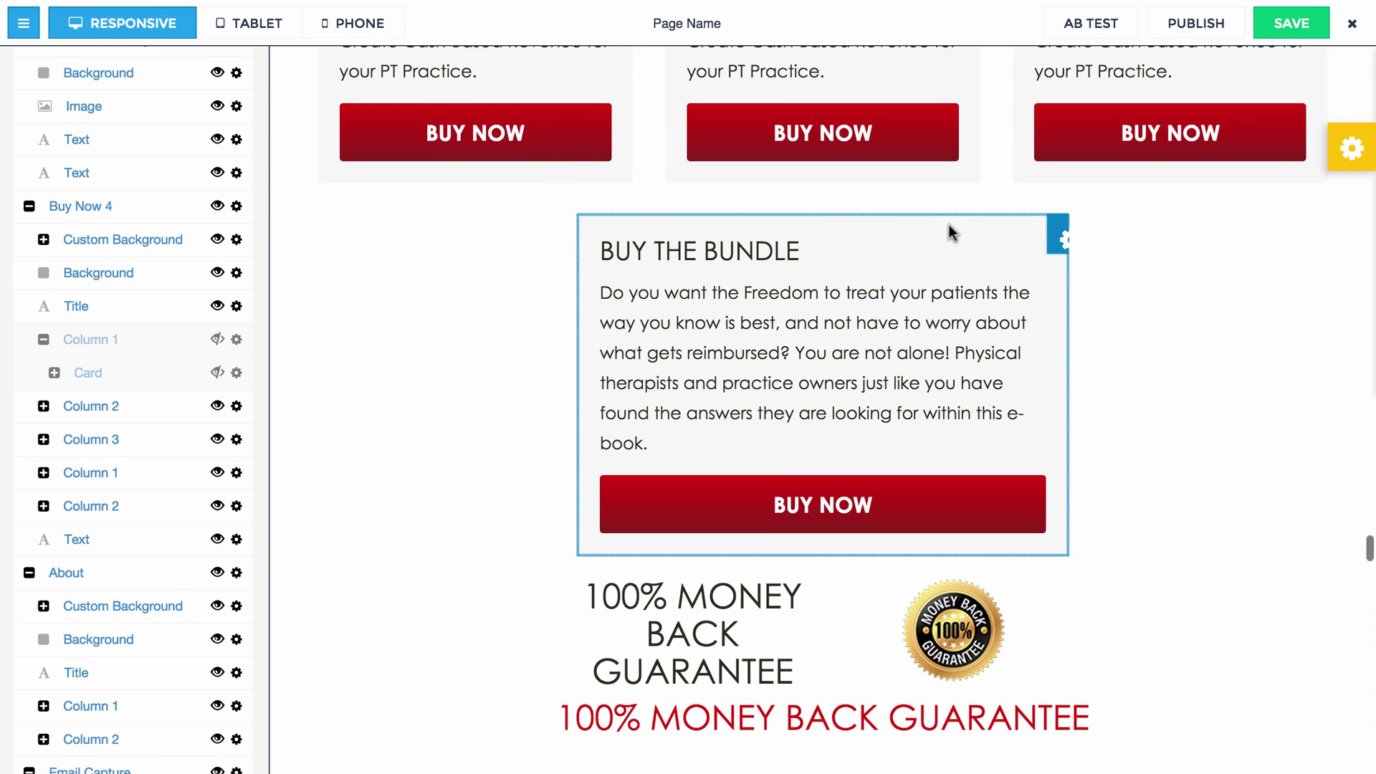
pyautogui.scroll(1, 530, 228)
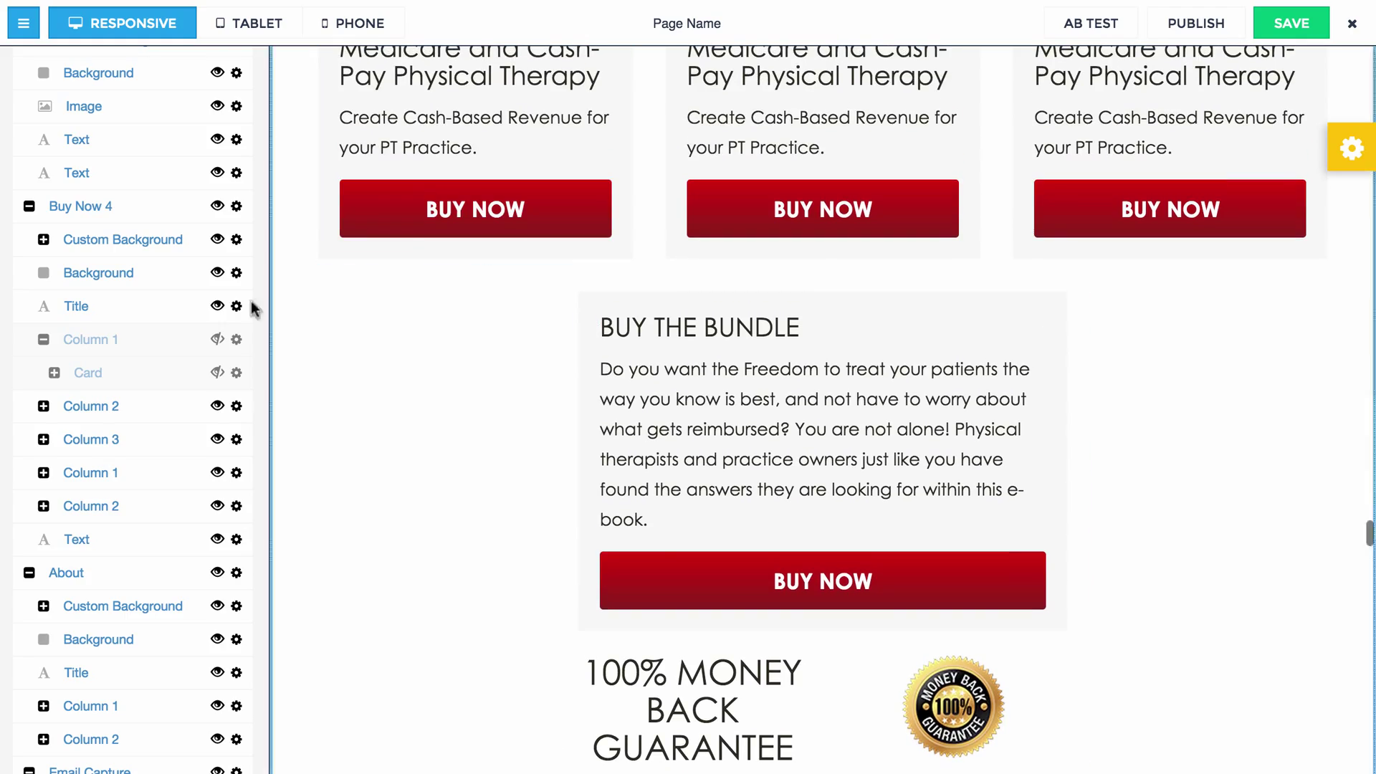
pyautogui.scroll(4, 432, 324)
pyautogui.scroll(20, 430, 323)
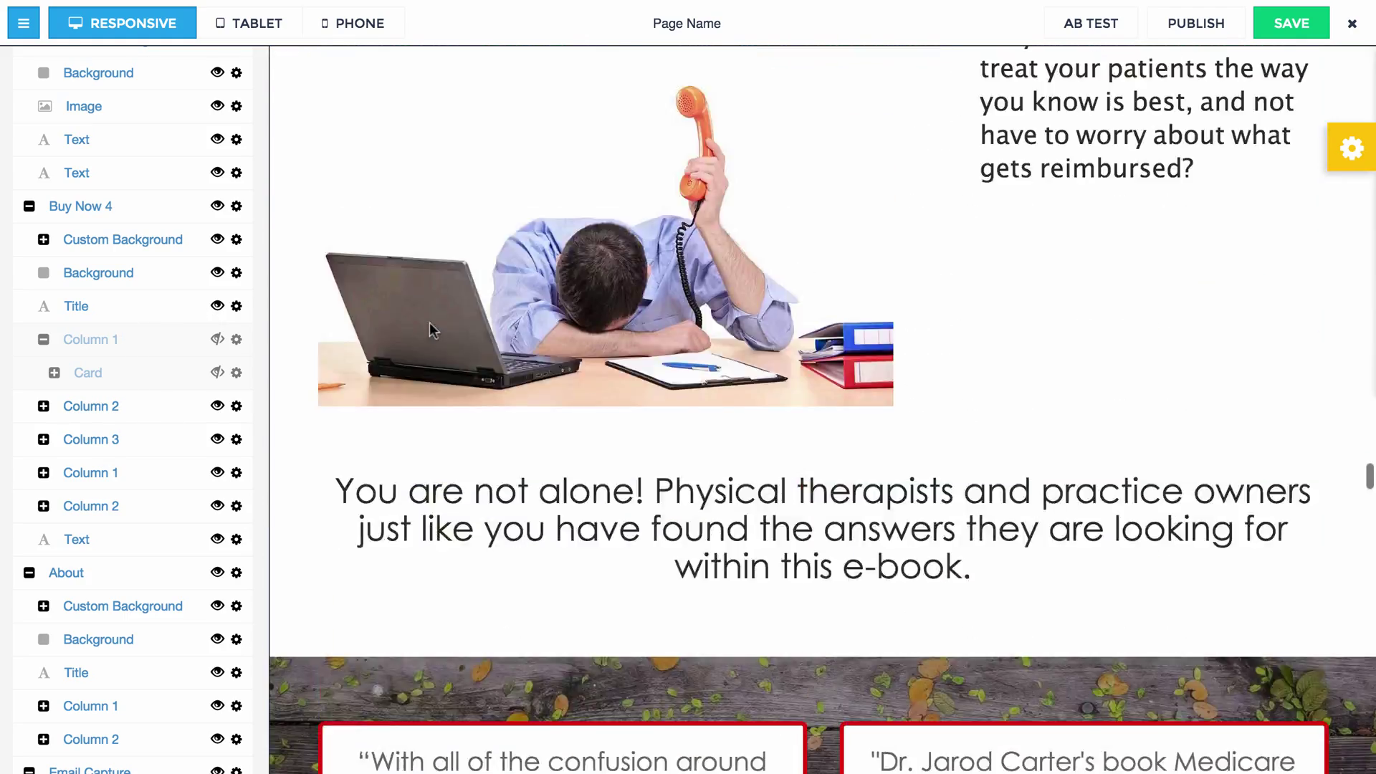